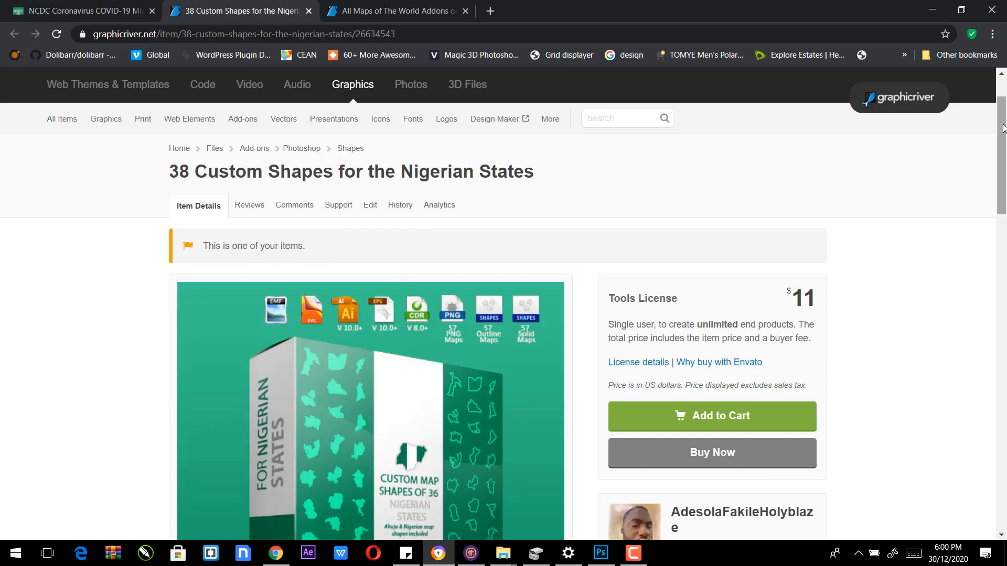
Step: Review the GraphicRiver item pages for the 38 Nigerian state custom shapes and the world maps add-on
mouse_move(1004, 124)
mouse_down()
mouse_move(1004, 168)
mouse_move(1005, 124)
mouse_up()
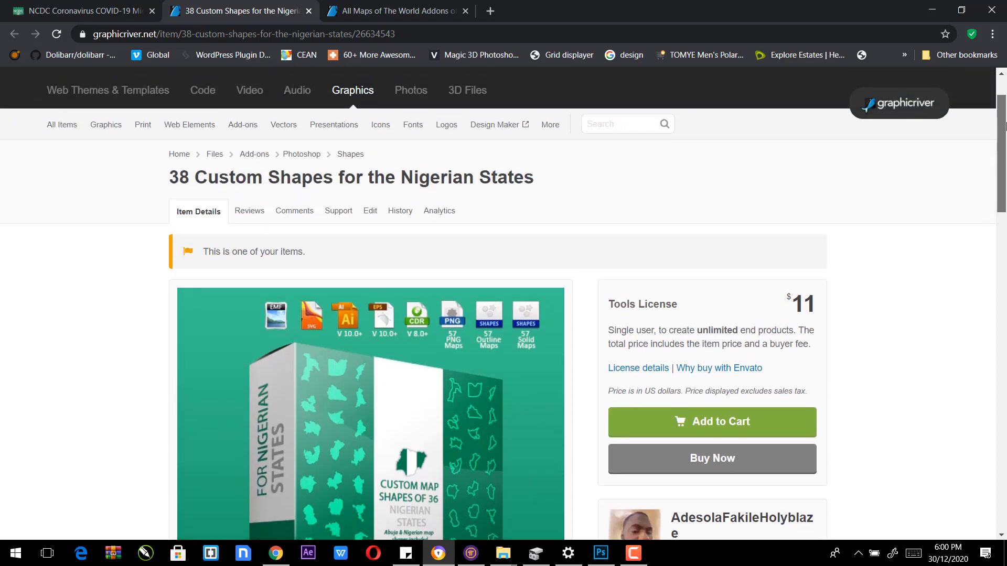
click(401, 9)
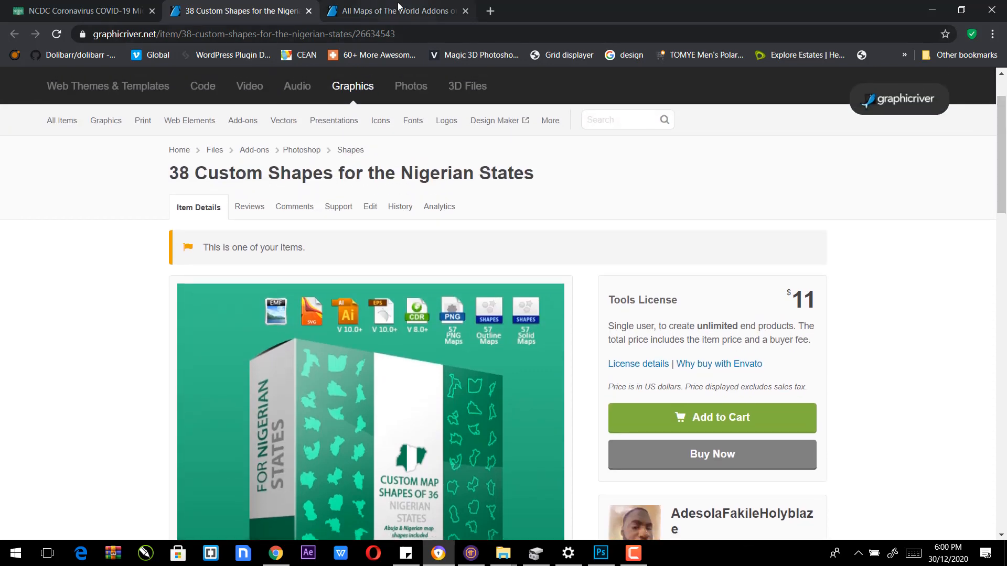
drag(1002, 157, 1001, 184)
click(226, 4)
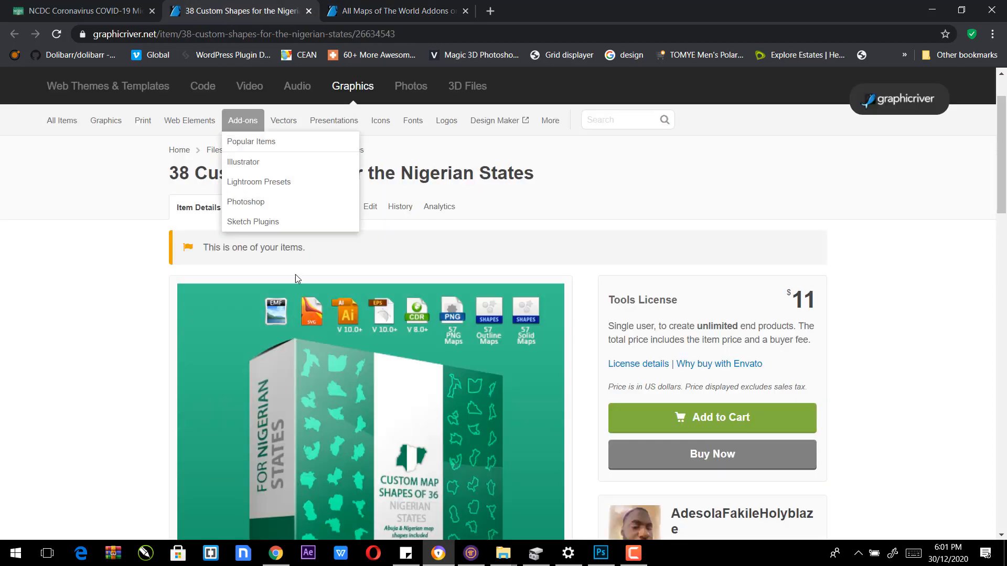
drag(1002, 169, 1000, 189)
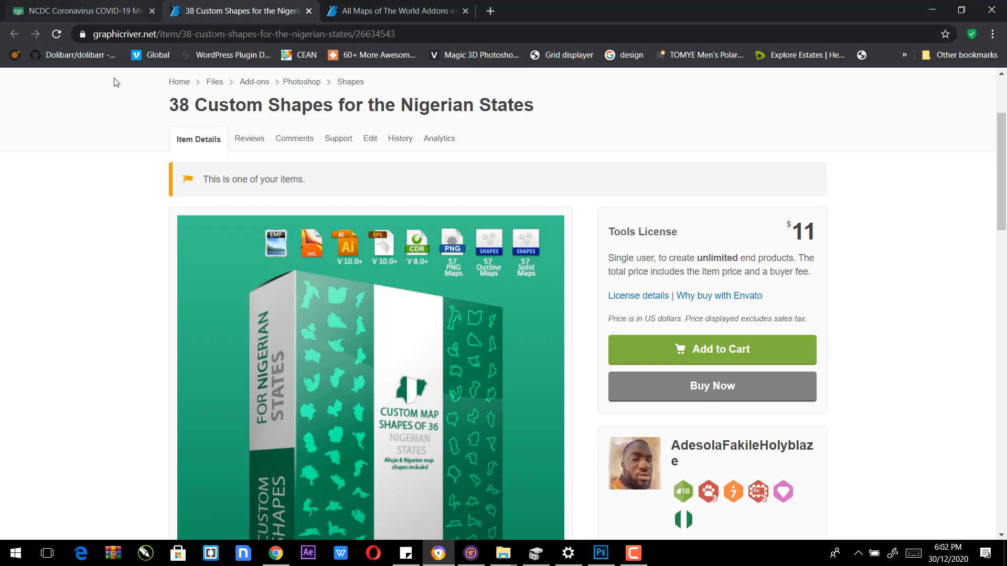
Step: Examine the Confirmed Cases by State table on the NCDC COVID-19 Nigeria page
click(87, 9)
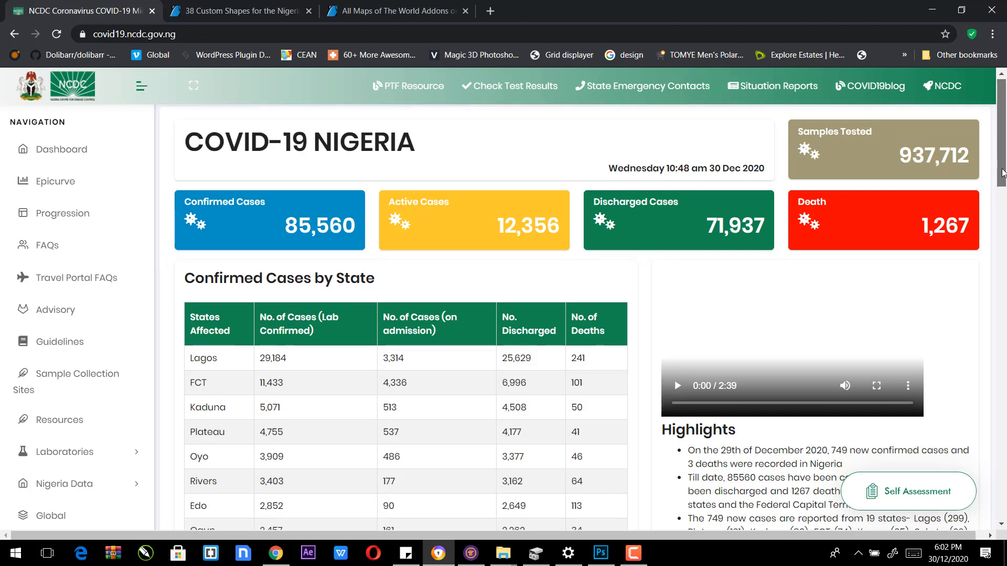
drag(1002, 171, 1002, 201)
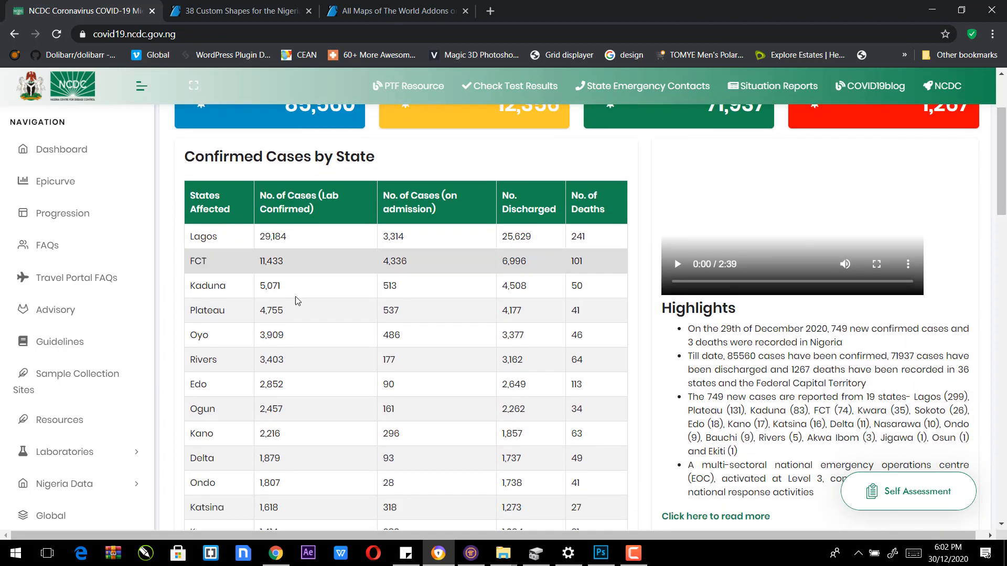
click(604, 559)
click(605, 559)
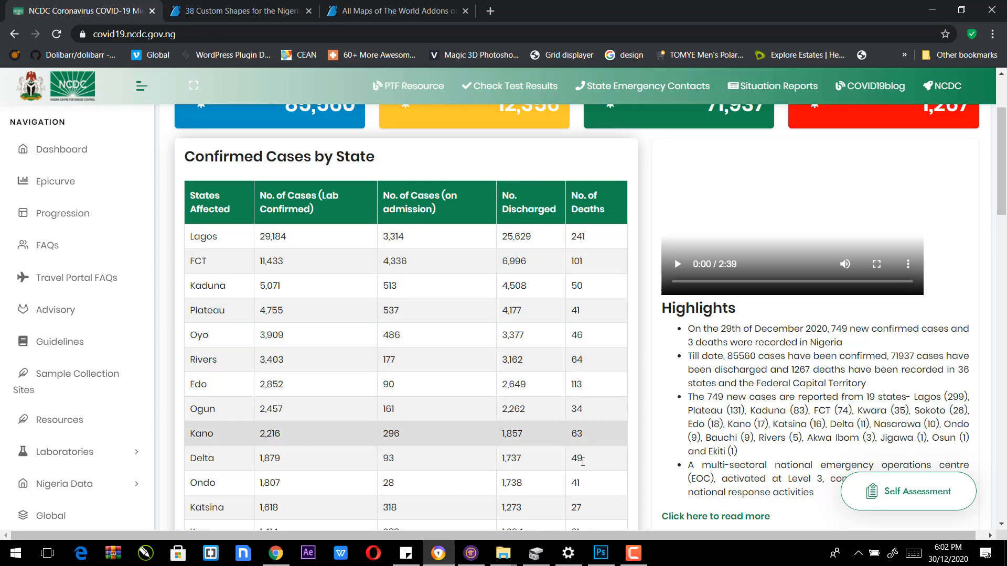
Step: Switch to Photoshop and create a new portrait A4 print document, 210 x 297 mm at 300 pixels/inch in RGB
click(601, 553)
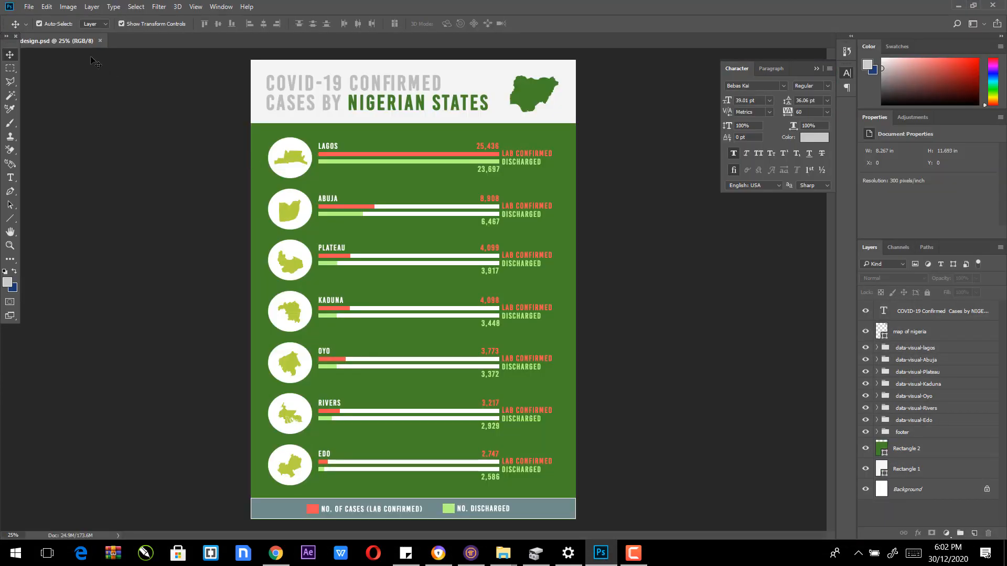
click(29, 8)
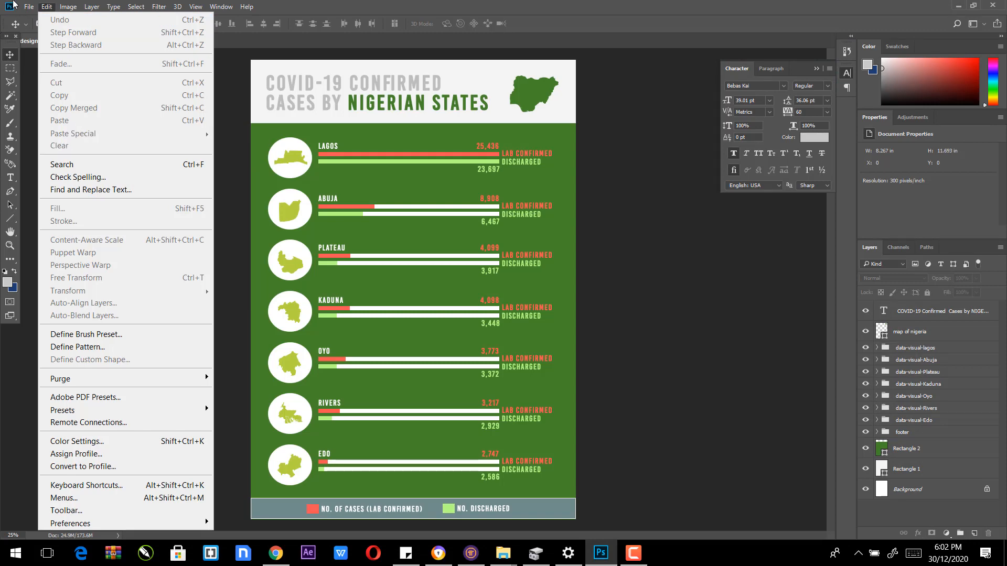
click(29, 8)
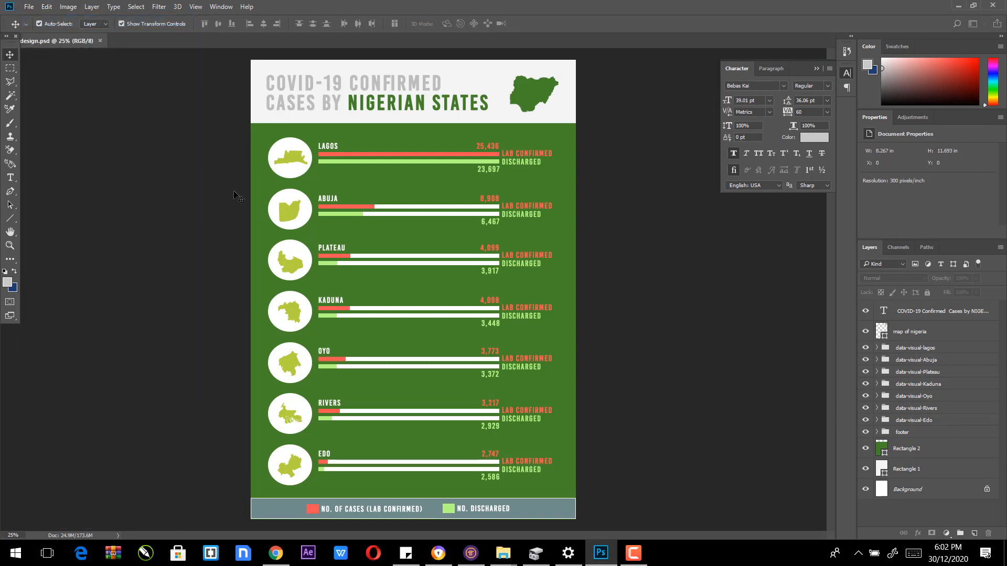
key(ctrl+n)
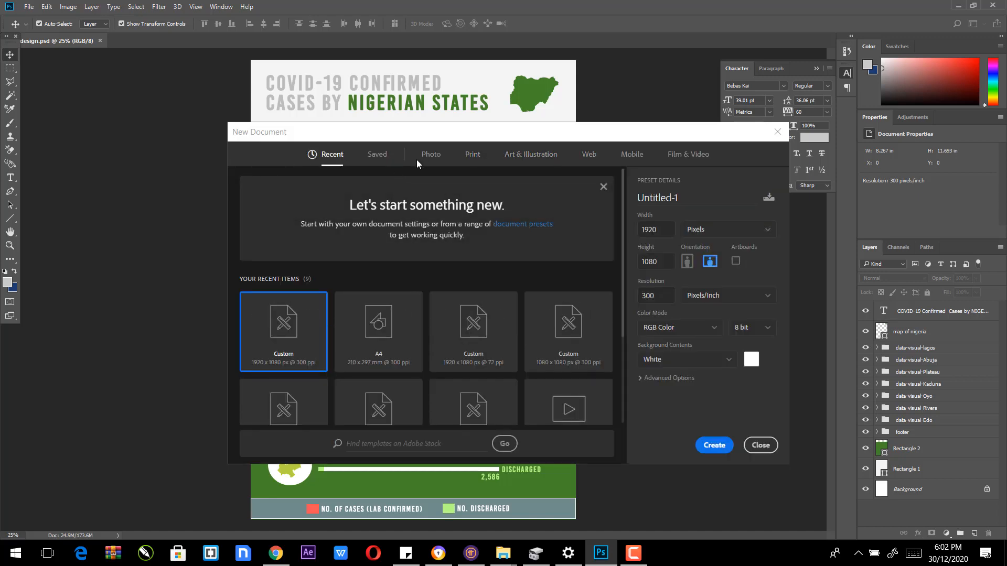
click(472, 154)
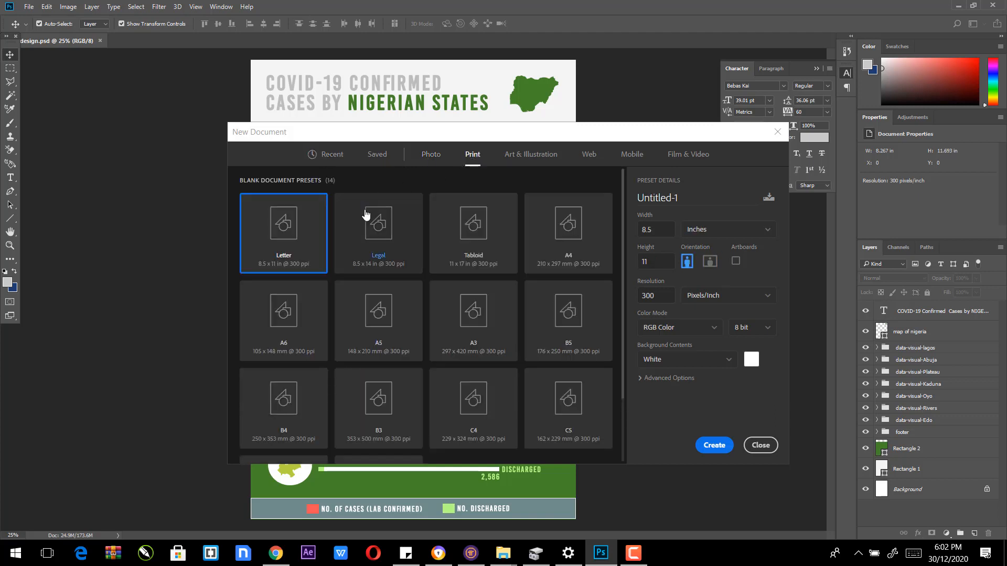
click(567, 238)
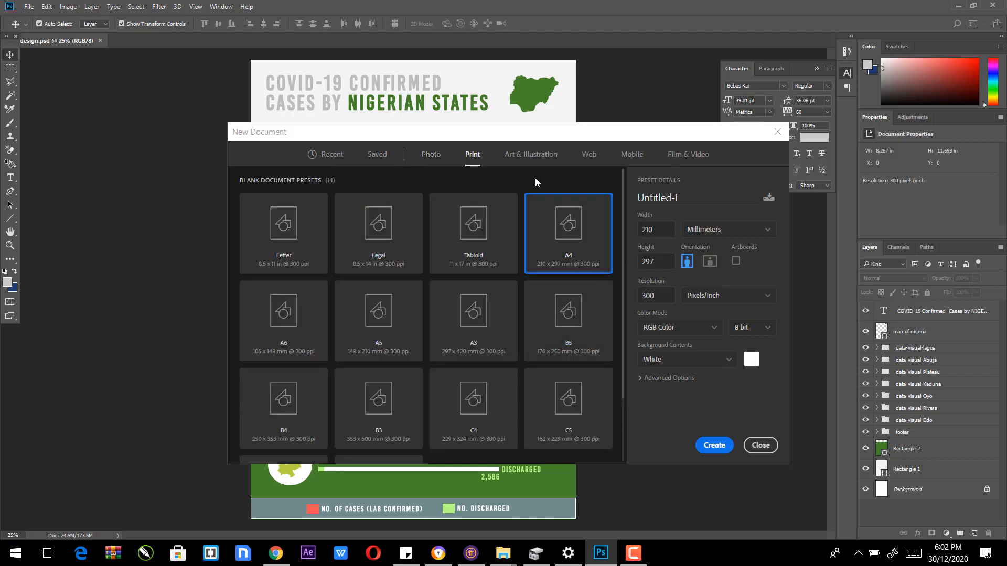
click(713, 446)
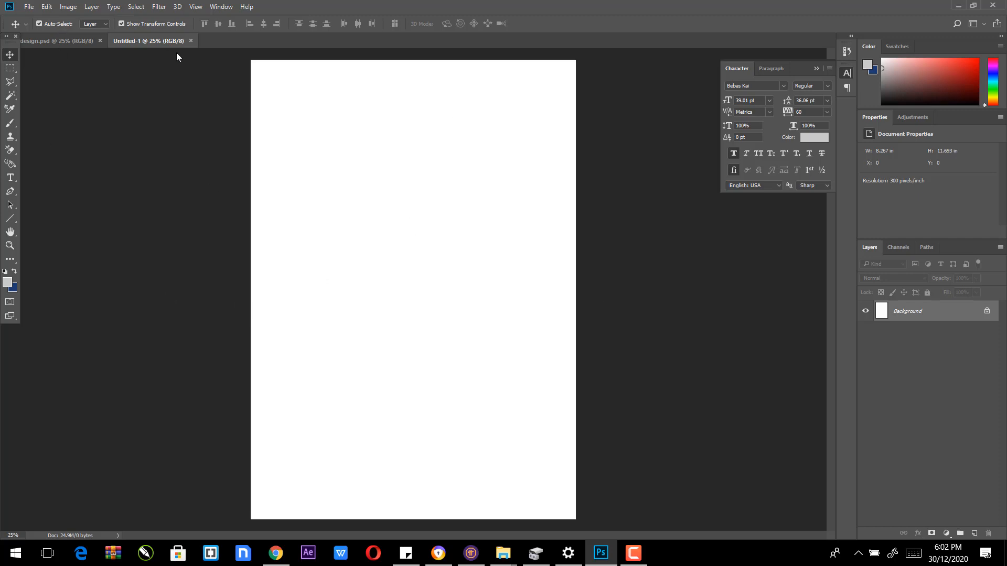
Step: Draw a rectangle shape covering the whole canvas of the new document, about 2496 x 3528 px
click(77, 40)
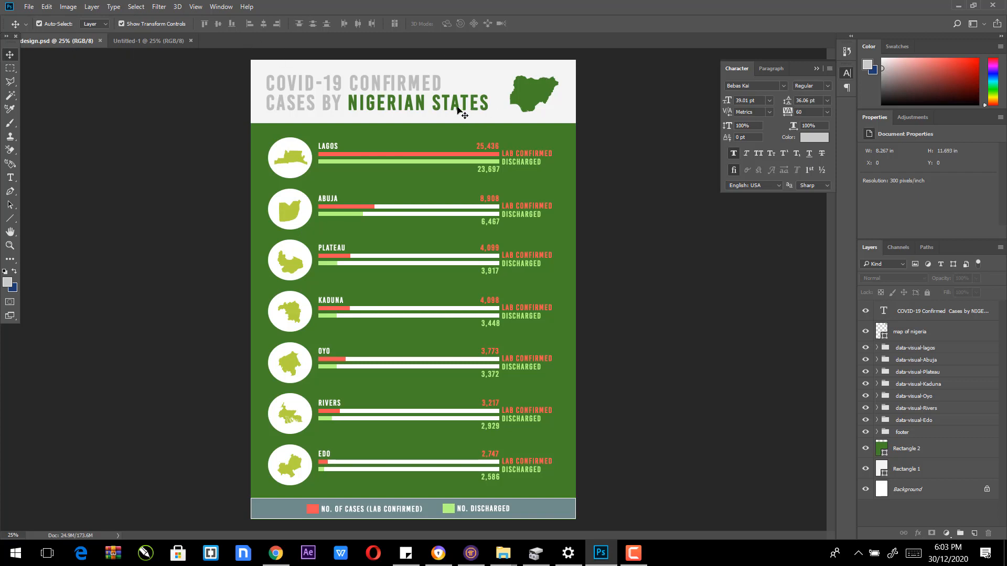
click(153, 41)
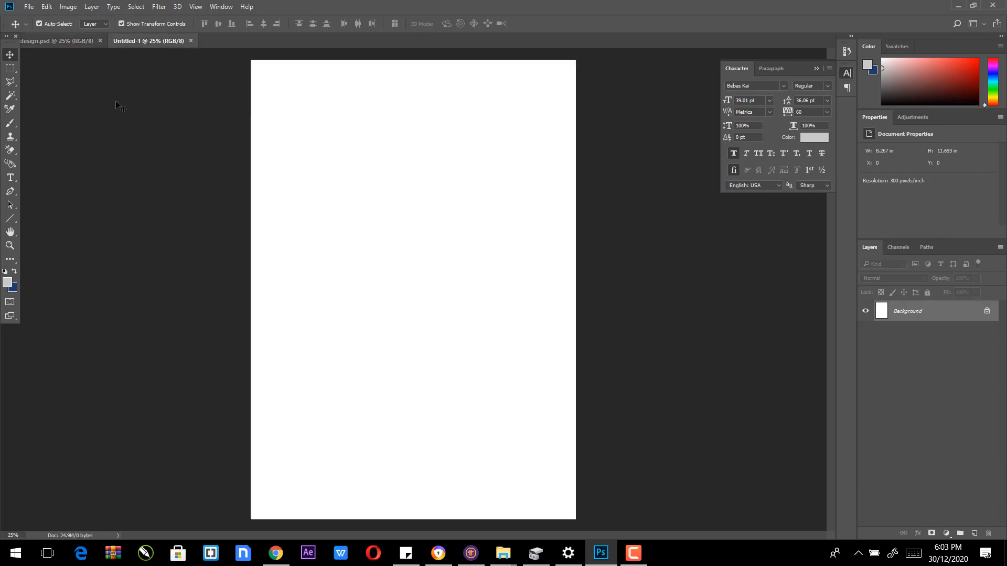
click(10, 219)
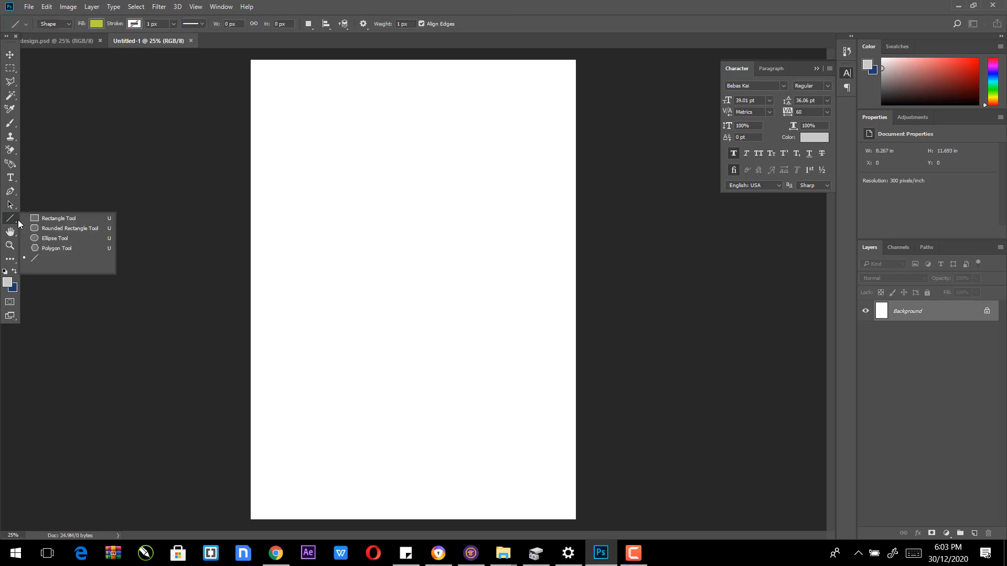
click(57, 218)
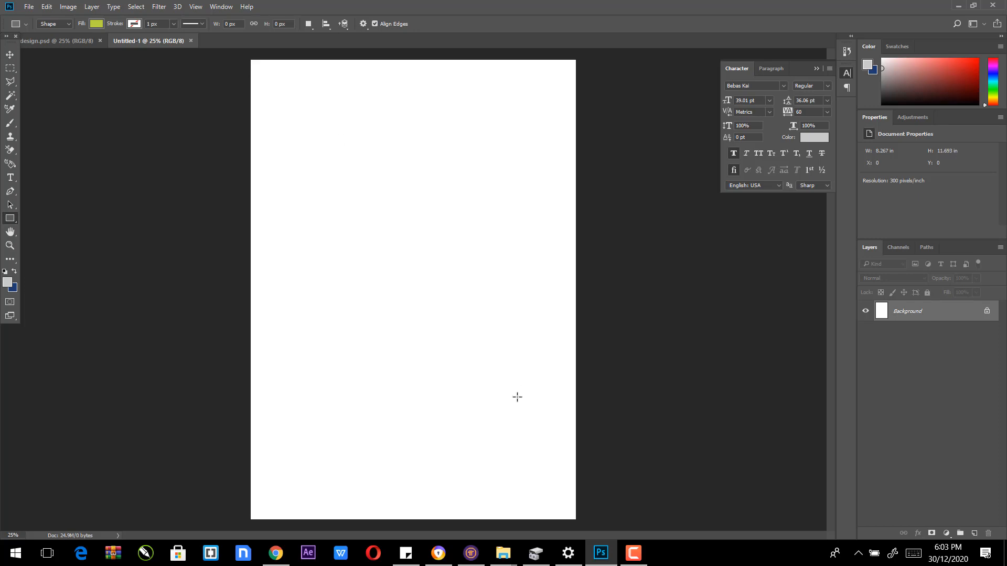
drag(249, 59, 577, 521)
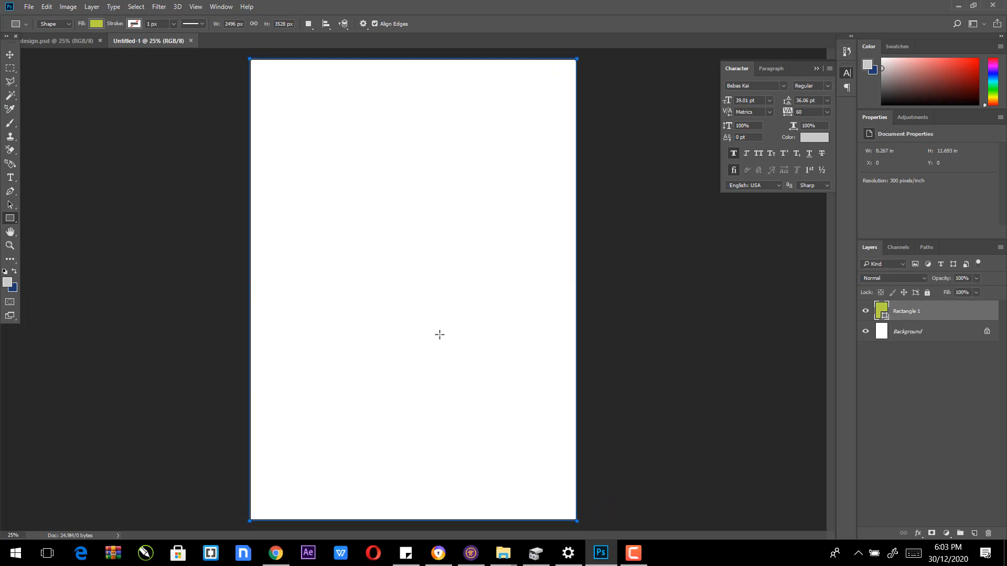
Step: Set the full-page rectangle's fill colour to light grey f3f3f3 and compare it with the reference design
double_click(880, 311)
drag(652, 150, 594, 148)
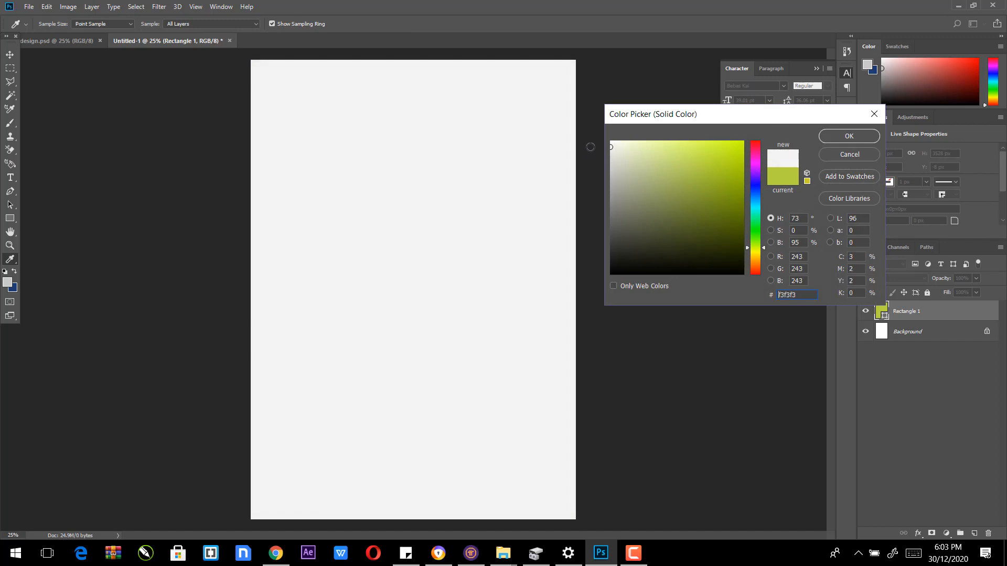
click(834, 138)
click(49, 43)
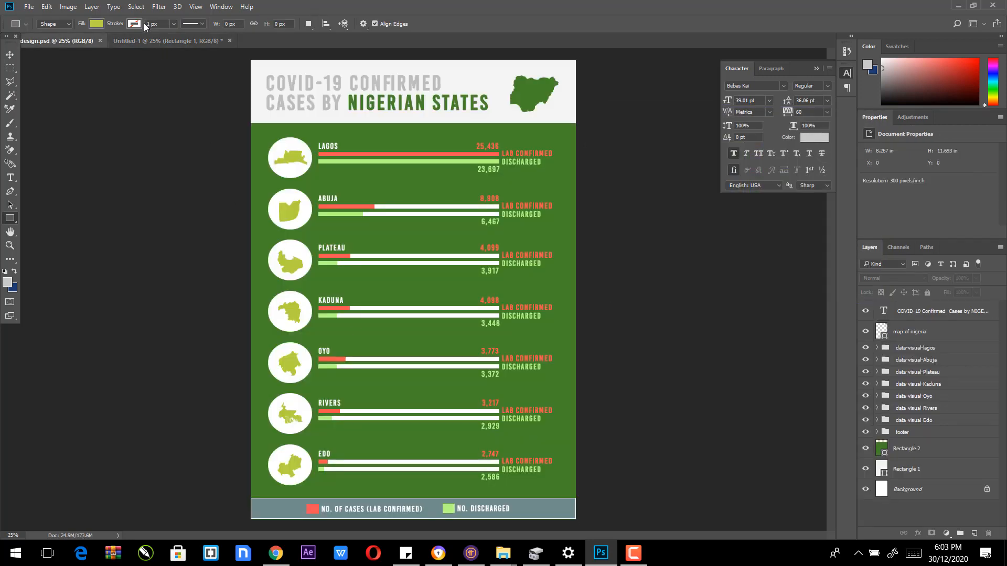
click(143, 42)
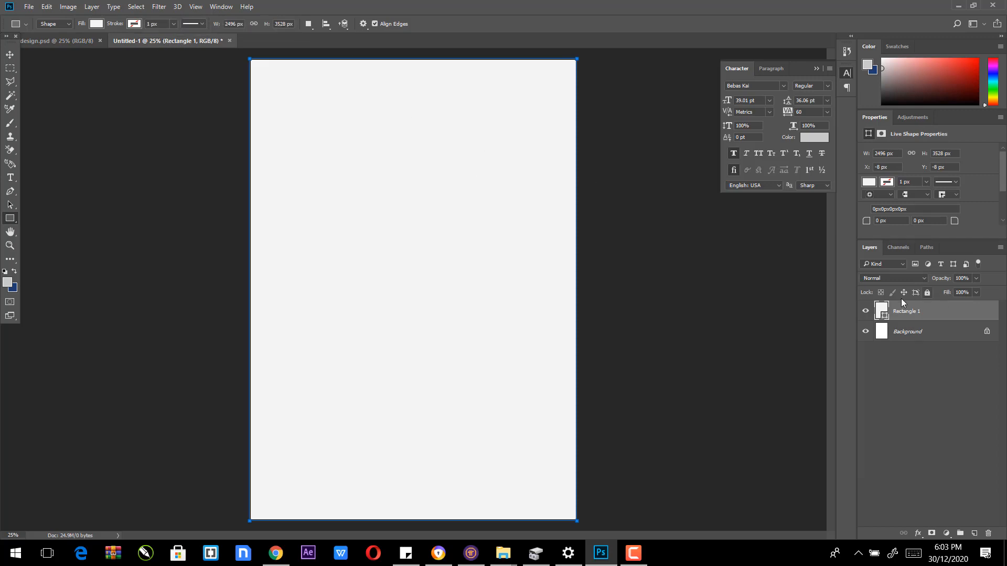
Step: Draw a second rectangle, about 2556 x 3224 px, over the page from about 324 px below the top edge
click(10, 55)
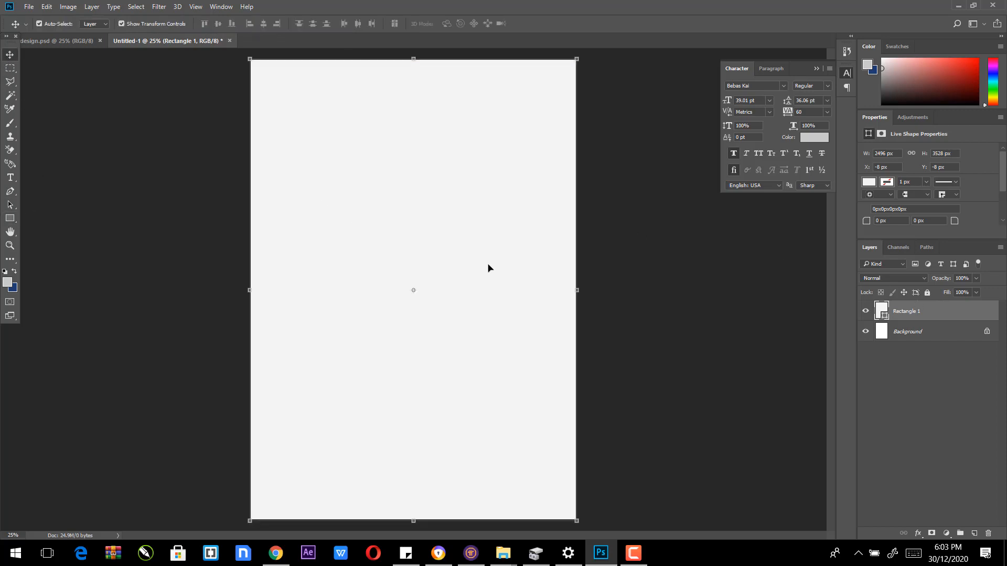
click(9, 218)
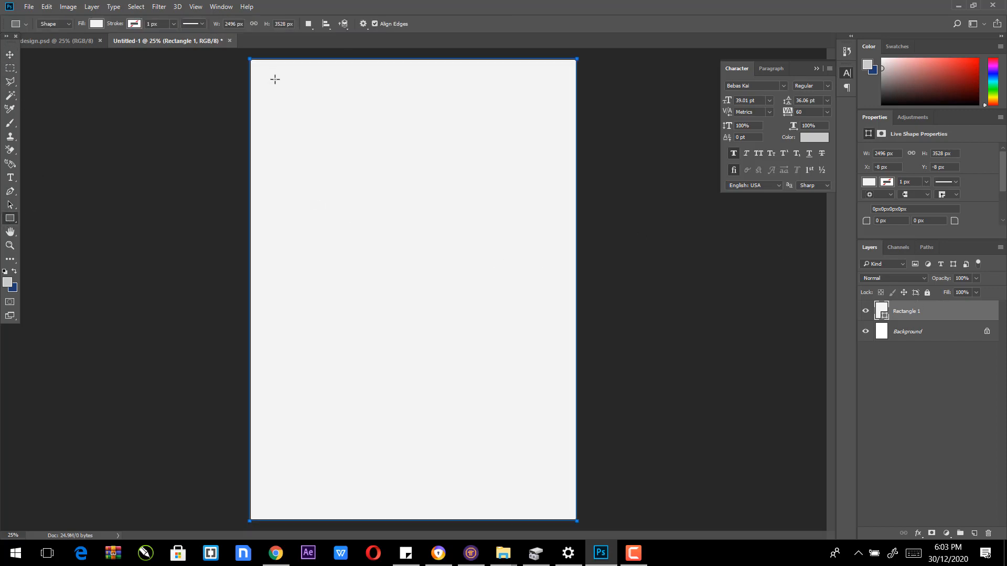
mouse_move(245, 102)
mouse_down()
mouse_move(441, 252)
mouse_move(580, 524)
mouse_up()
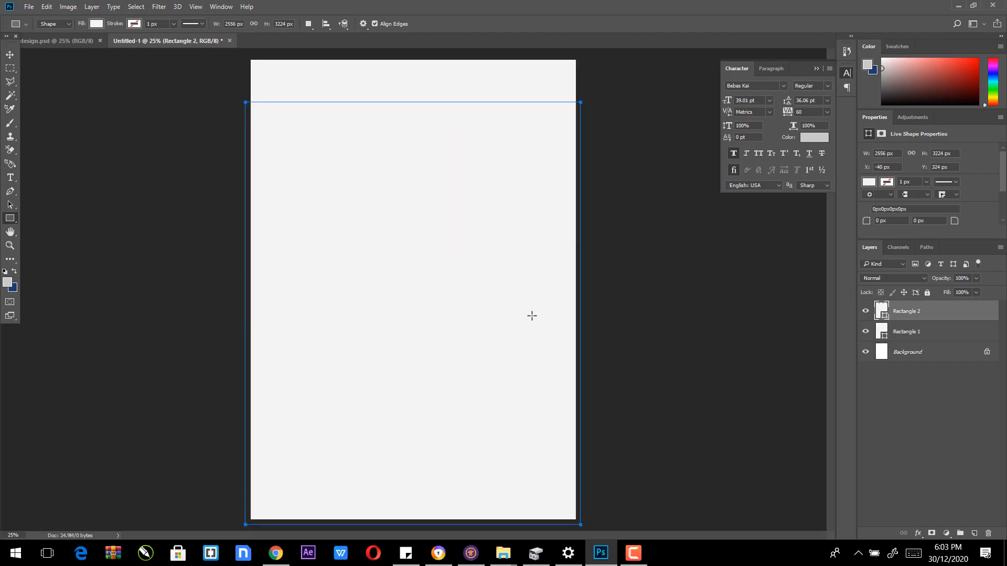
click(5, 51)
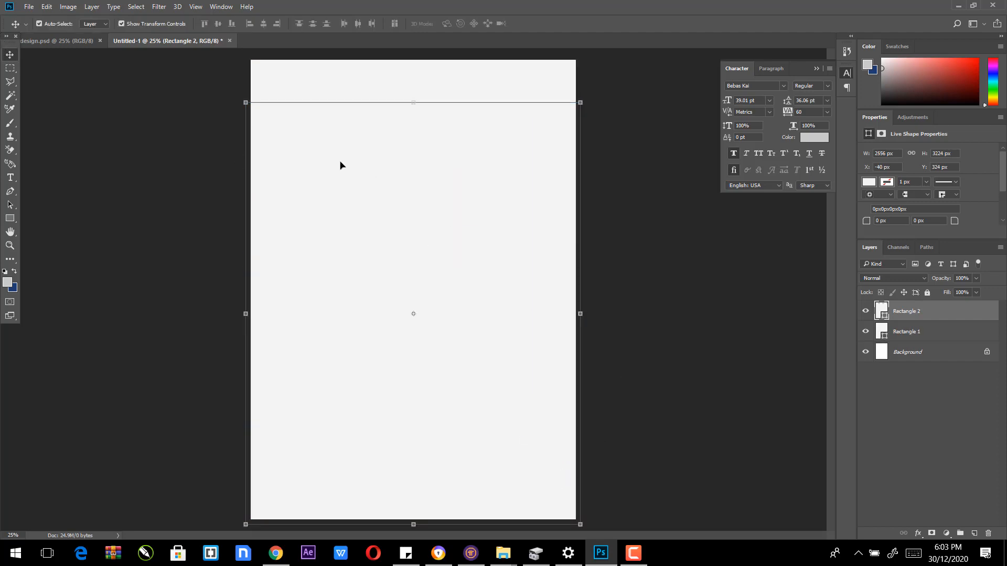
drag(340, 165, 334, 164)
Step: Check the reference design and recolour the second rectangle's fill to a dark green
click(67, 39)
click(135, 39)
double_click(880, 310)
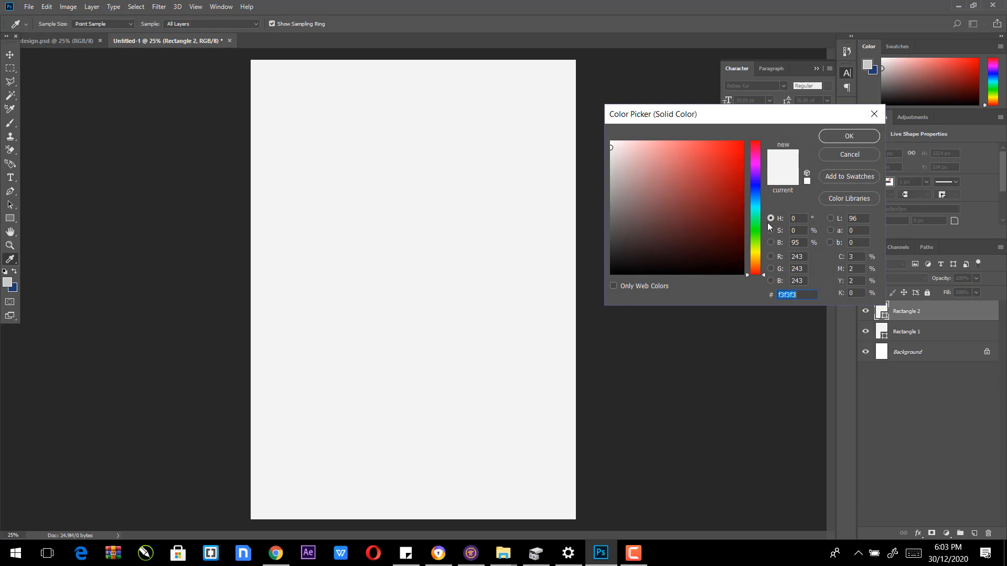
click(755, 240)
mouse_move(751, 237)
mouse_down()
mouse_move(726, 184)
mouse_move(751, 238)
mouse_up()
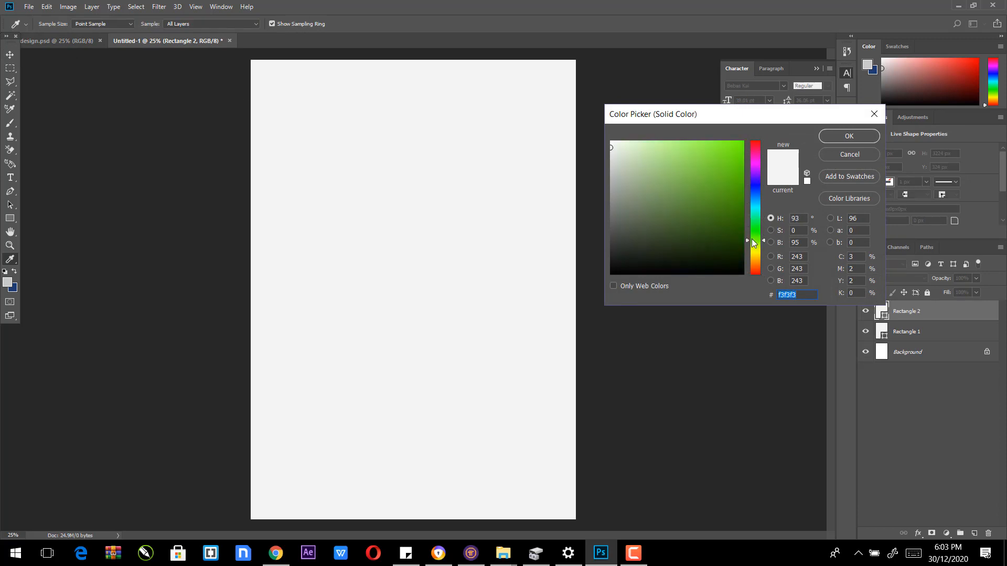
click(716, 167)
mouse_move(721, 188)
mouse_down()
mouse_move(734, 202)
mouse_move(722, 180)
mouse_move(735, 189)
mouse_move(737, 201)
mouse_up()
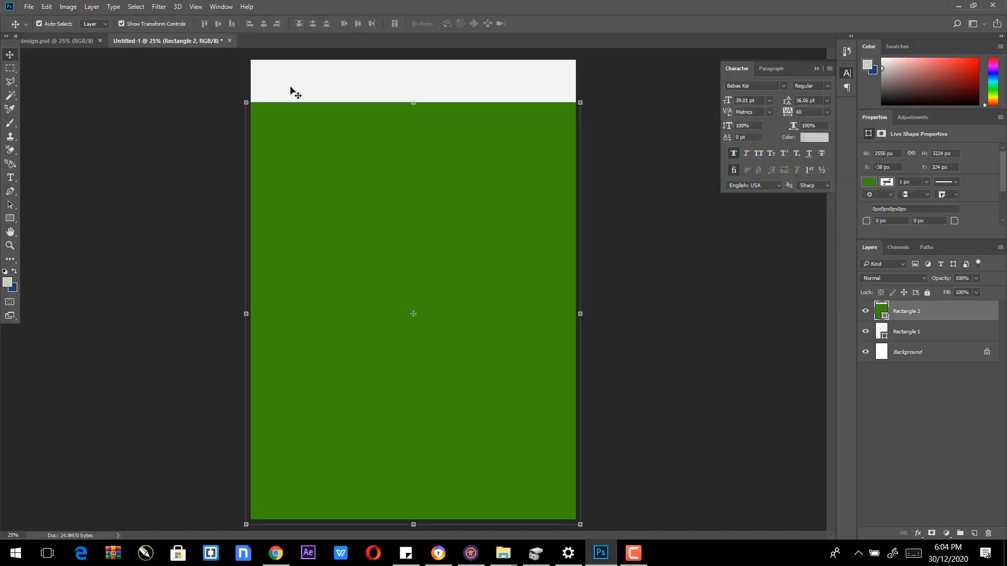
Step: Resize the green rectangle to about 2496 x 3072 px, fitting the page width and starting about 448 px below the page top
drag(413, 102, 415, 114)
drag(581, 320, 576, 319)
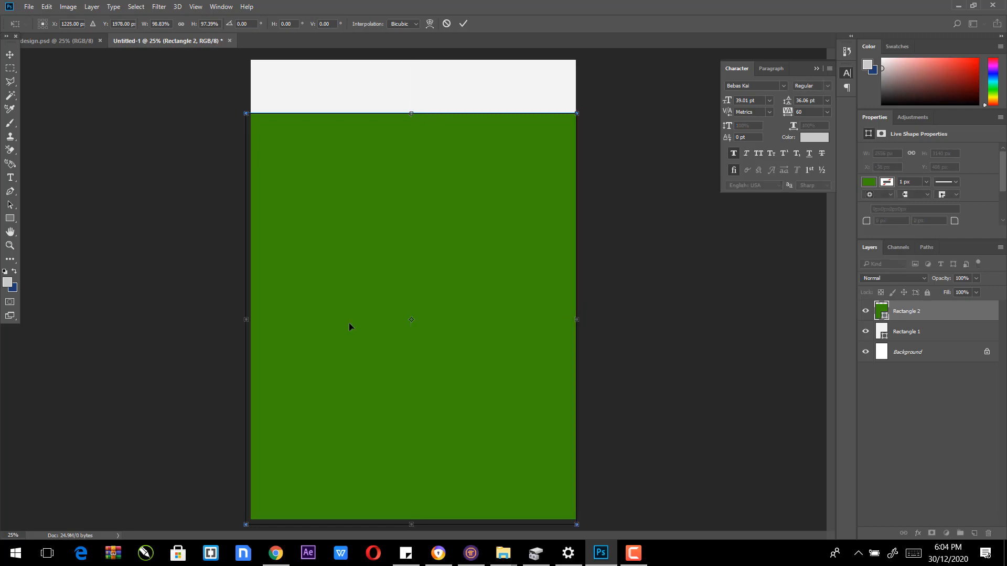
drag(246, 320, 250, 319)
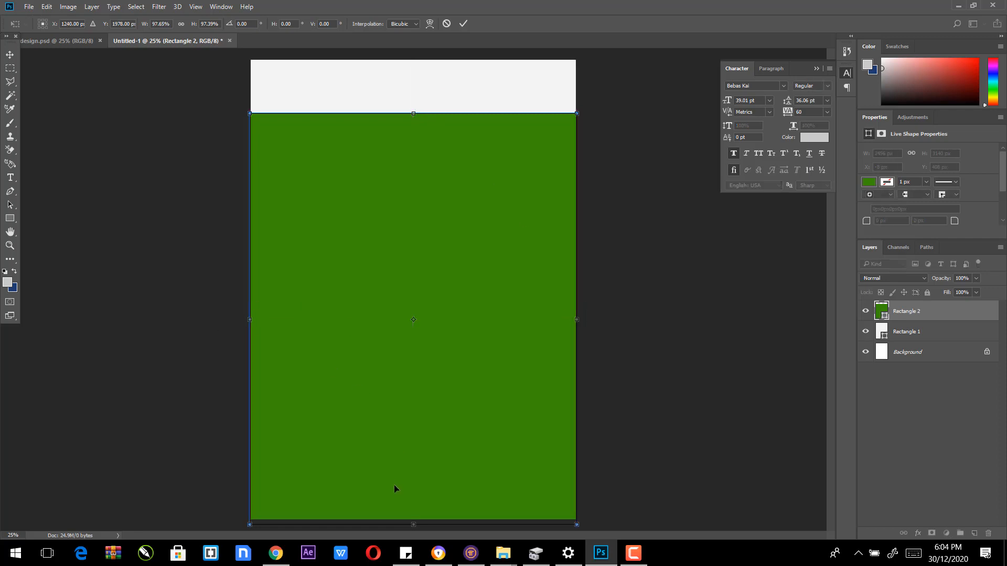
drag(414, 525, 413, 522)
key(Return)
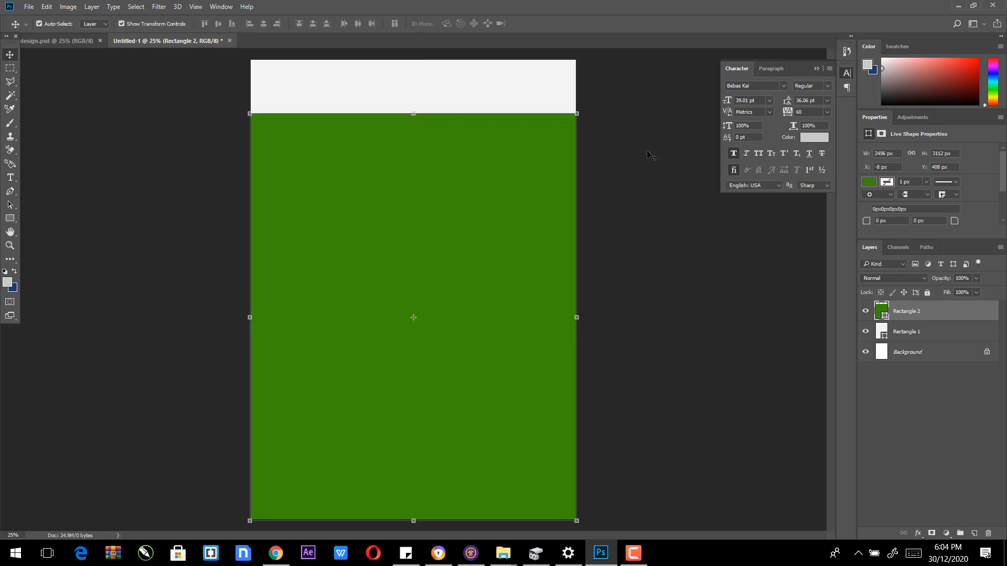
drag(413, 114, 413, 119)
key(Return)
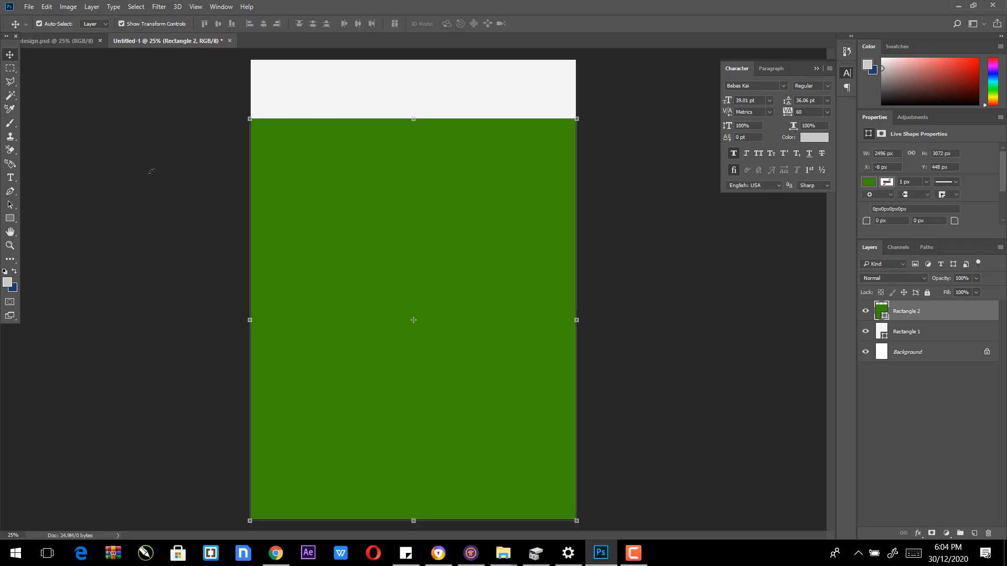
Step: Draw a full-width footer rectangle along the page's bottom edge and heighten it to about 2496 x 140 px
click(63, 213)
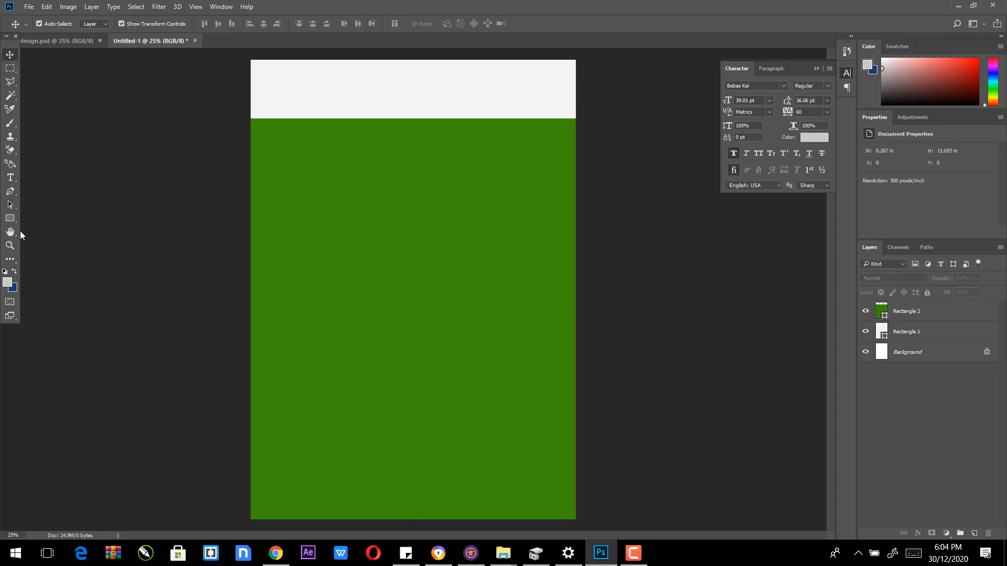
click(10, 218)
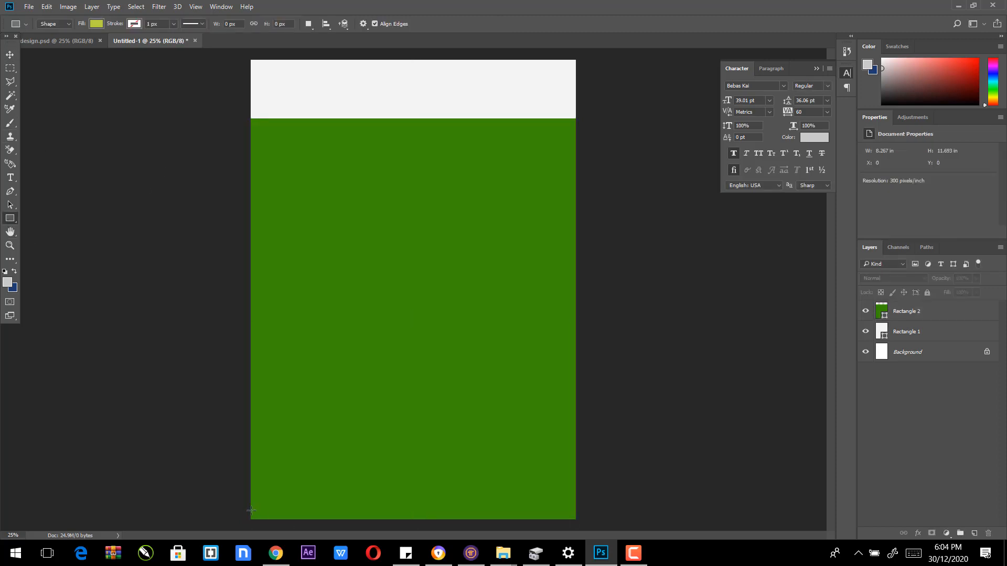
drag(250, 505, 576, 520)
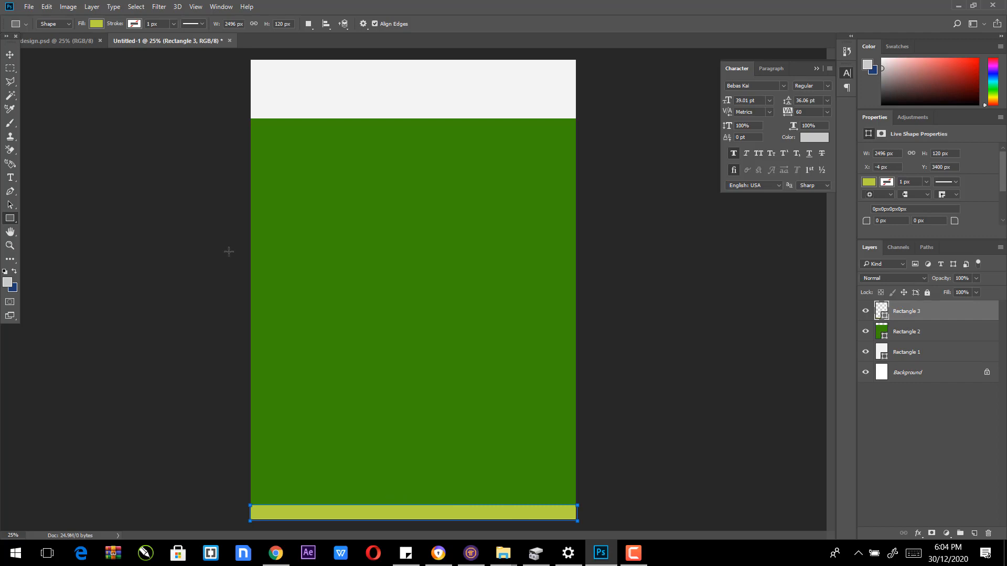
click(10, 54)
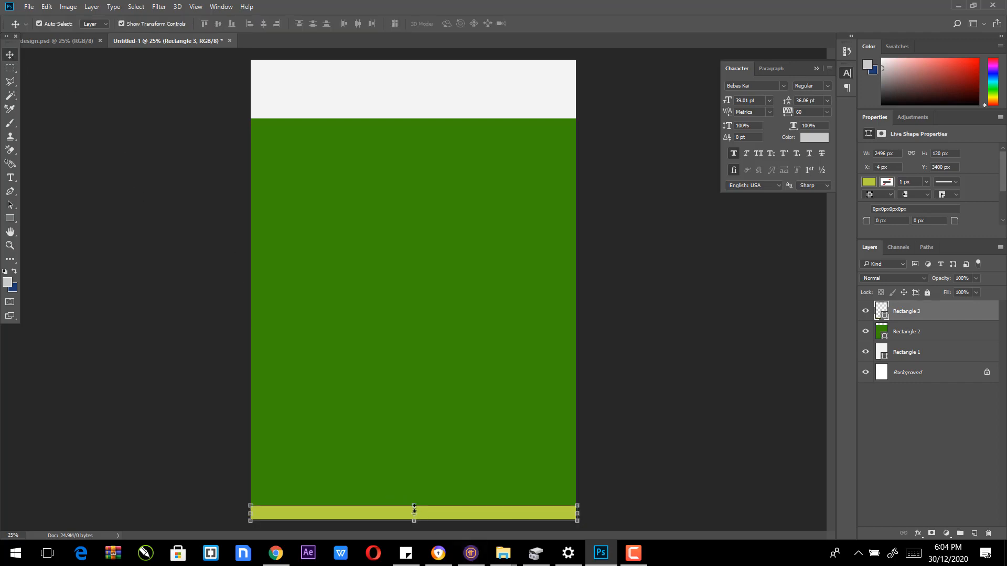
drag(415, 501, 414, 502)
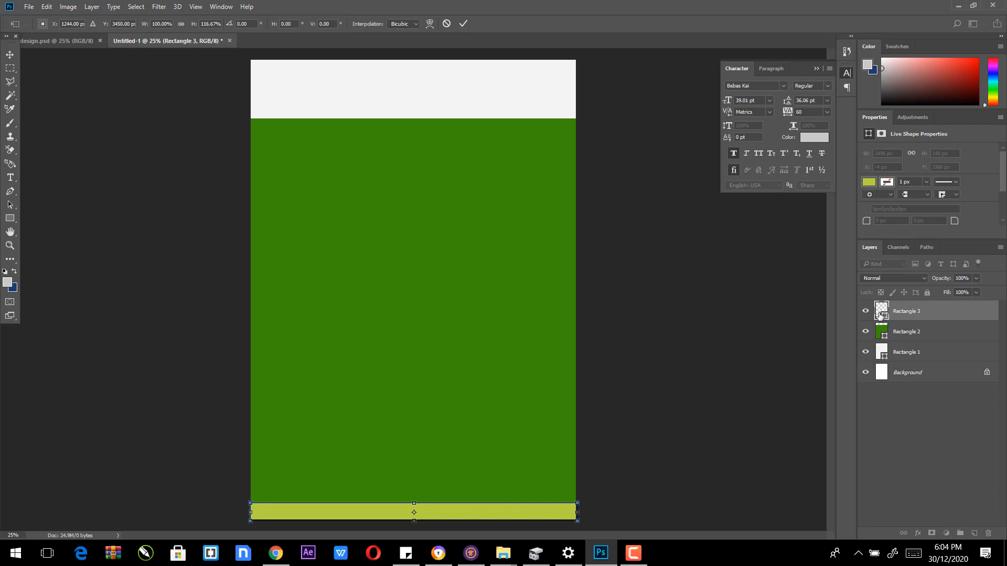
key(Return)
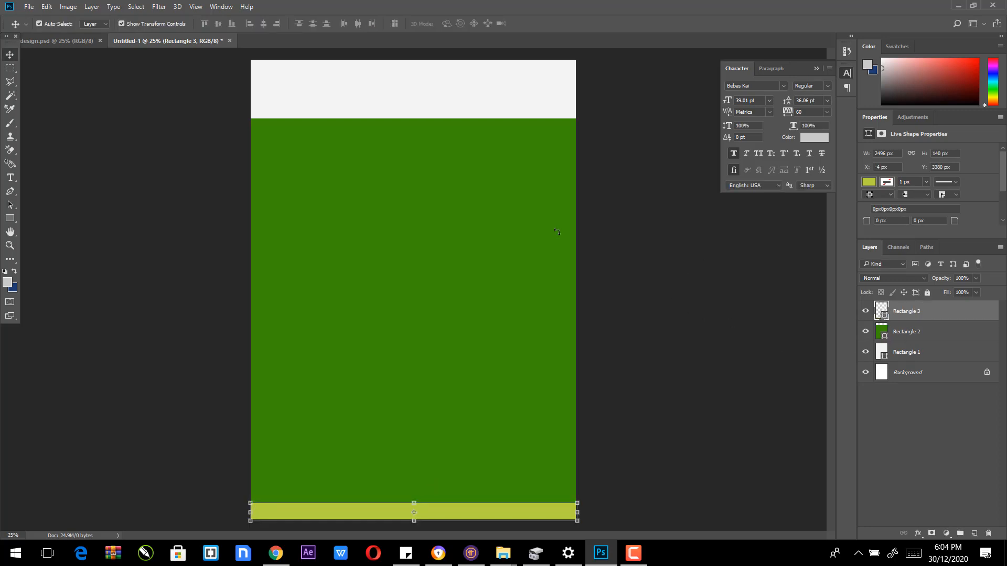
Step: Set the footer rectangle's fill colour to dark blue-grey 40585d
double_click(884, 314)
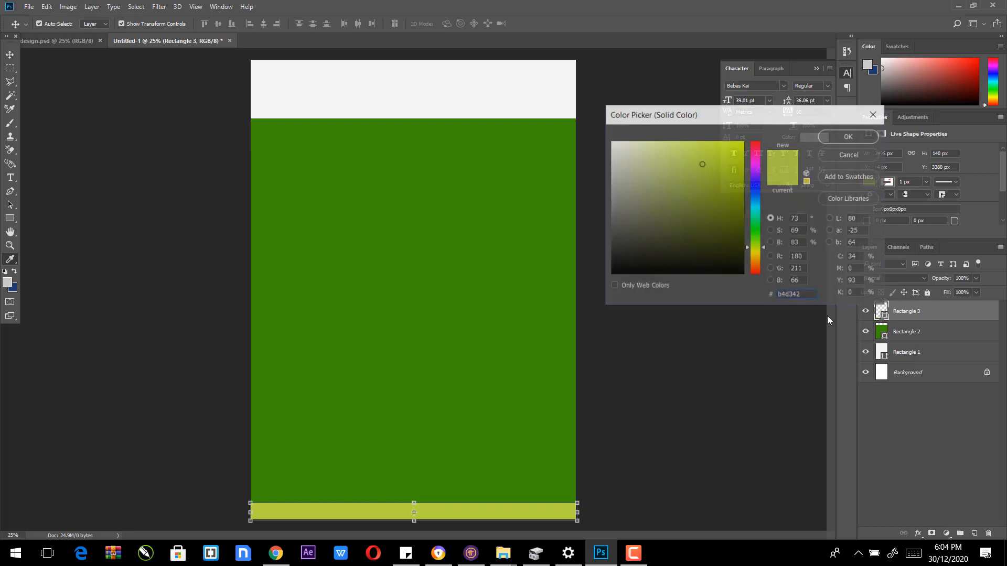
click(616, 232)
mouse_move(616, 233)
mouse_down()
mouse_move(608, 239)
mouse_move(618, 226)
mouse_up()
drag(758, 206, 756, 204)
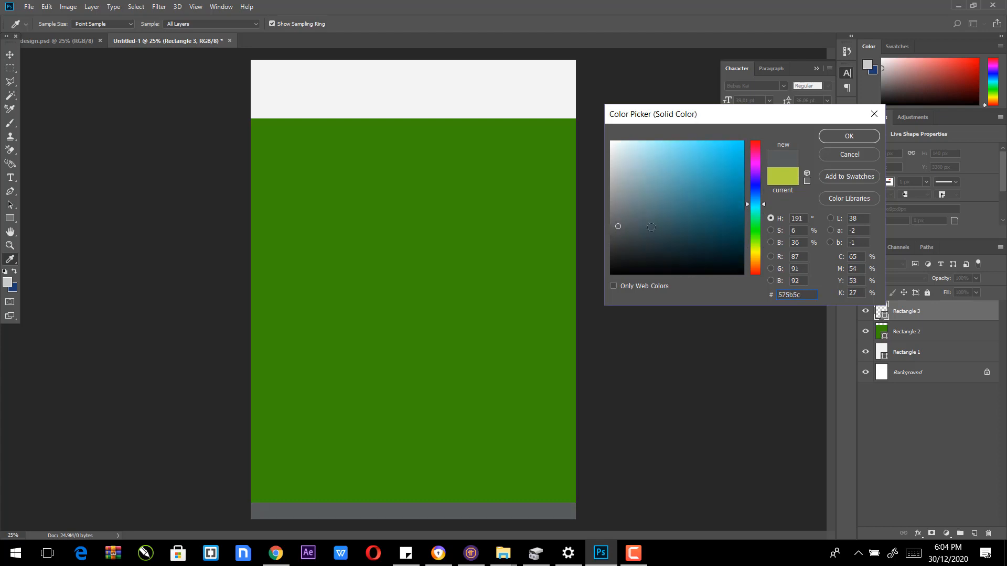
drag(653, 237, 651, 225)
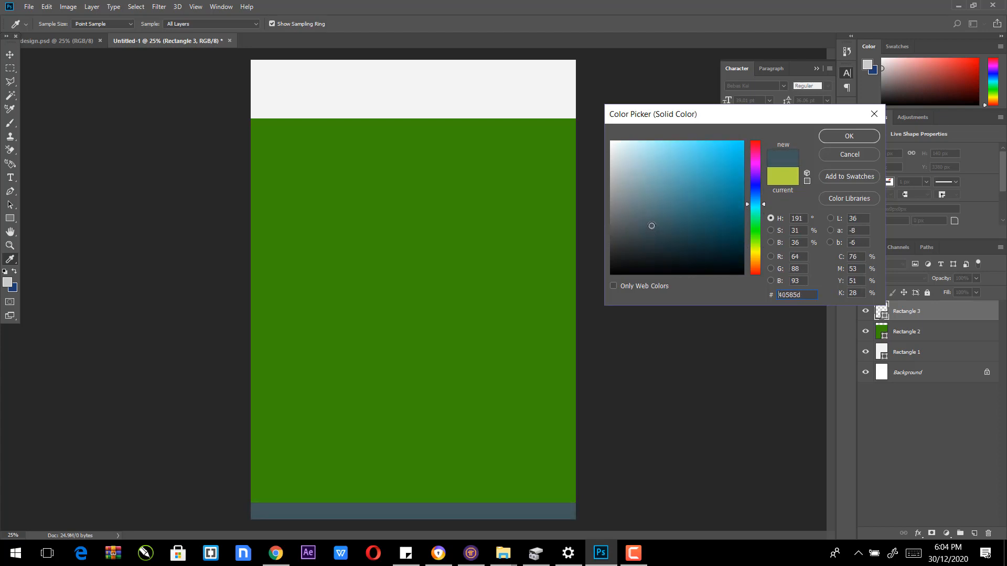
click(848, 135)
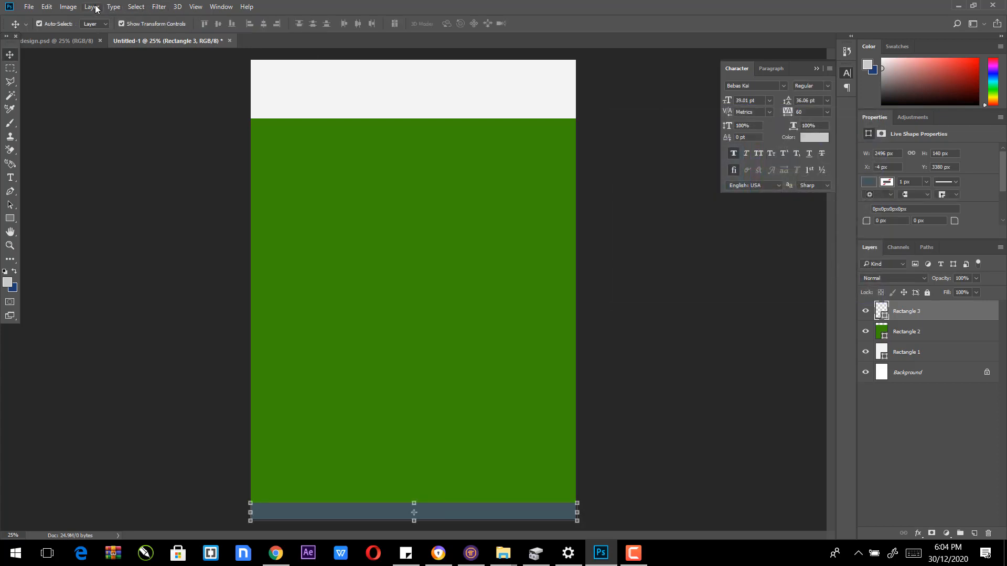
Step: Add a white 5 px inside stroke layer style to the footer rectangle
click(91, 6)
mouse_move(169, 136)
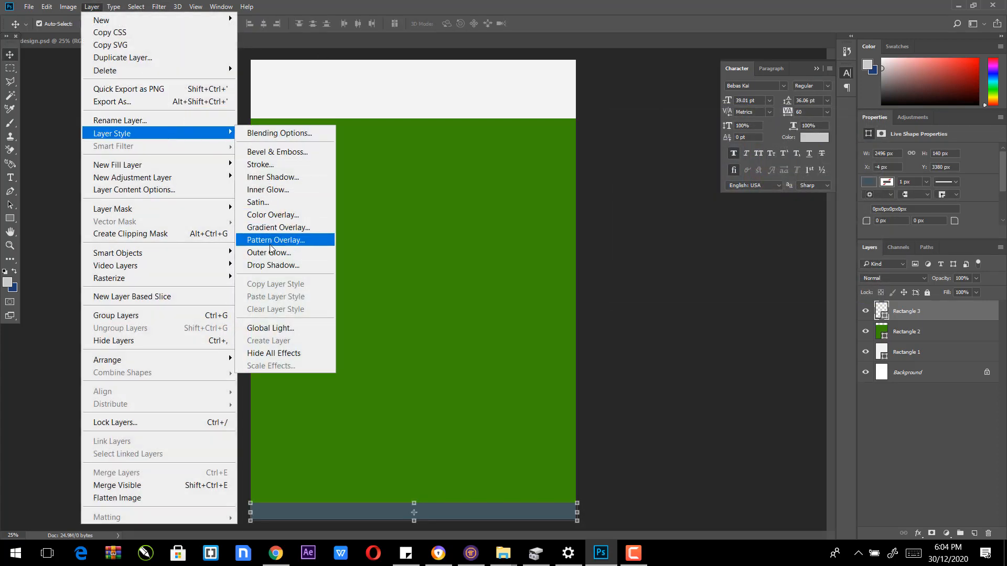
click(272, 164)
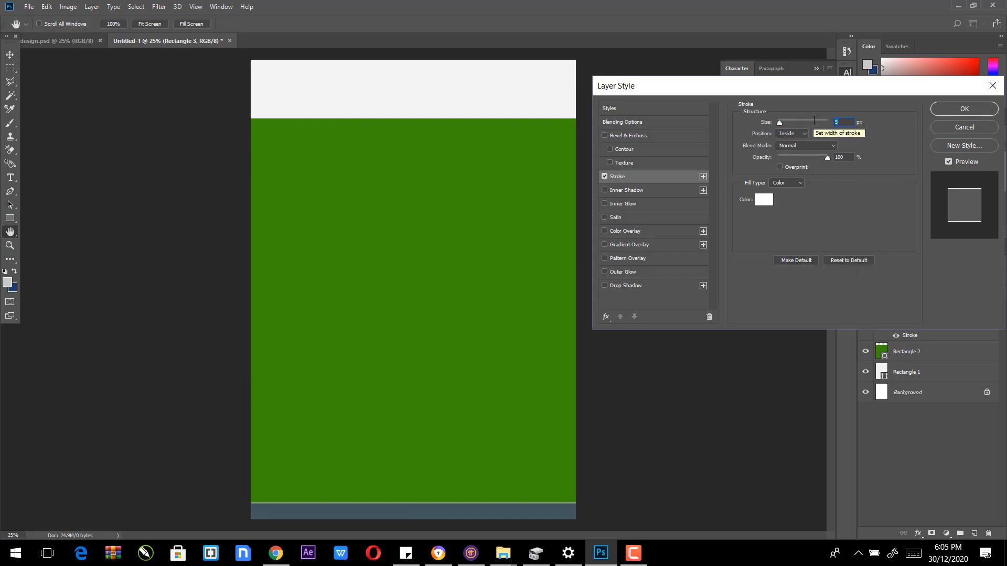
click(964, 109)
Step: Trim the footer rectangle to the page edges, at about 2480 x 128 px, so its whole stroke lies inside the page
key(ctrl+t)
drag(576, 512, 573, 513)
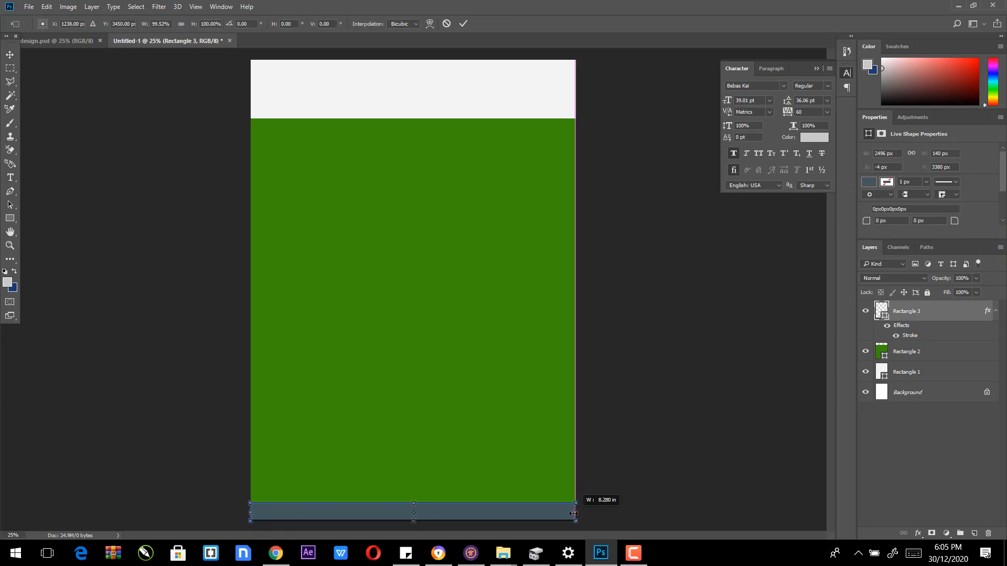
drag(414, 521, 414, 519)
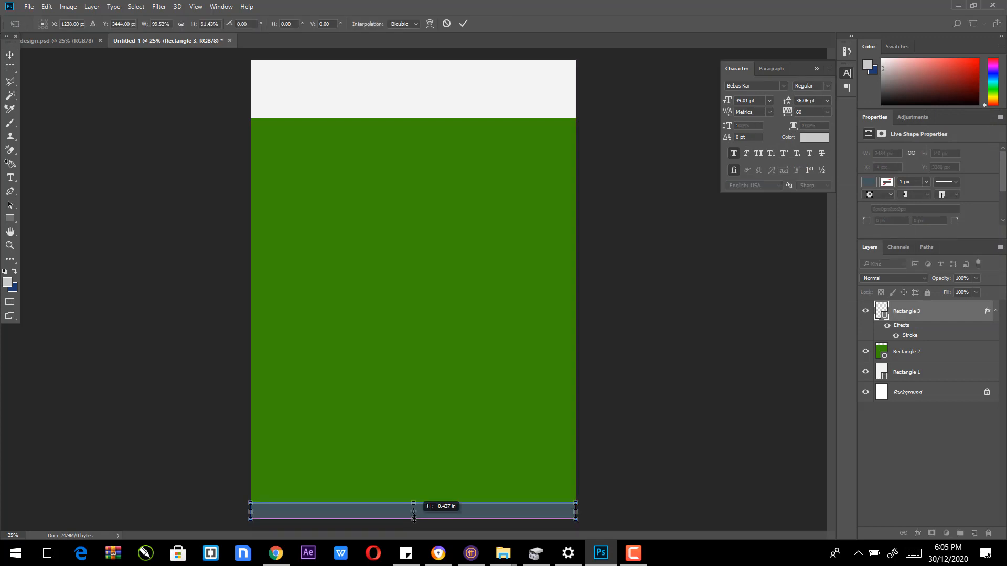
drag(250, 511, 251, 510)
key(Return)
click(623, 394)
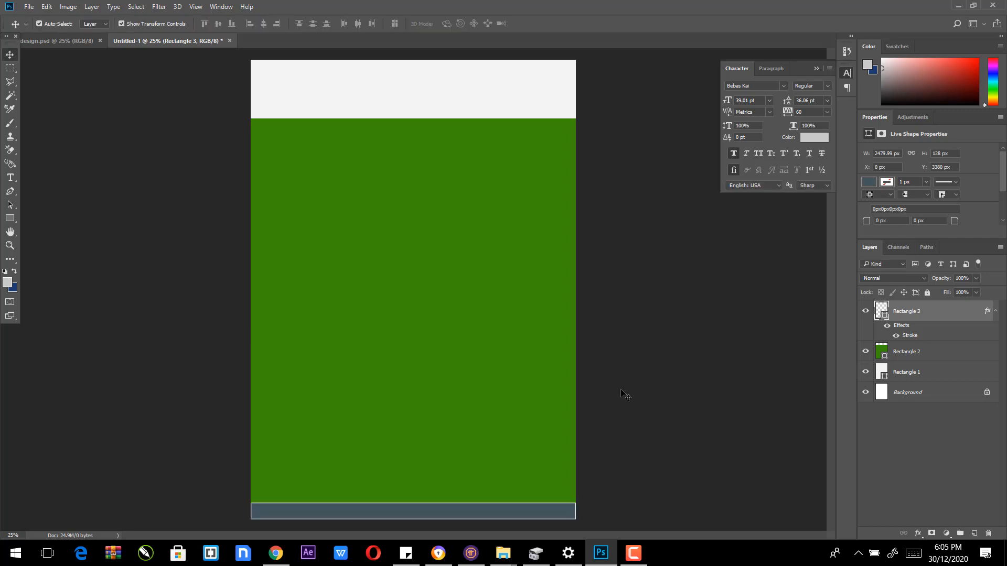
Step: Extend the footer rectangle upward to a height of about 148 px
click(427, 505)
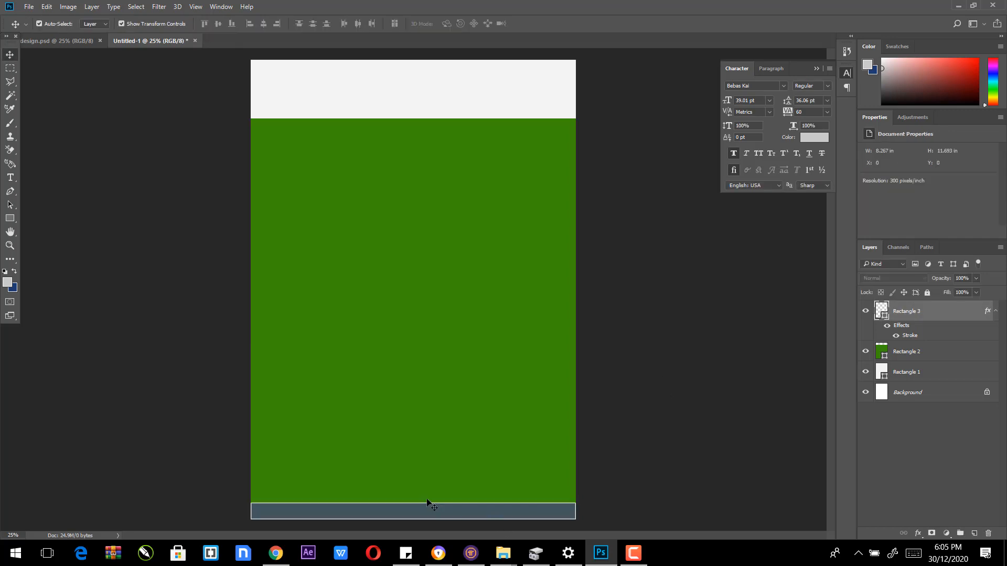
click(414, 501)
drag(414, 501, 414, 498)
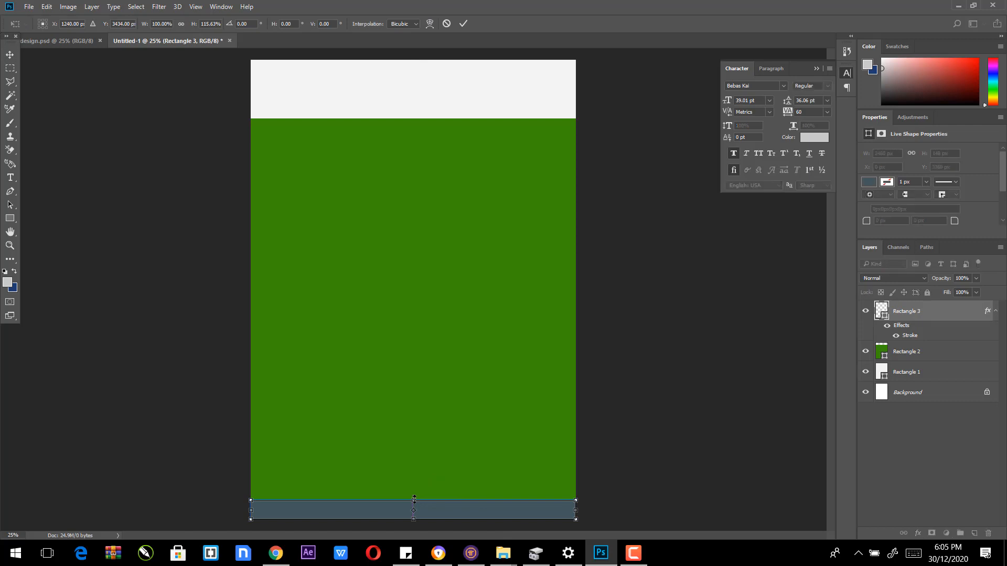
key(Return)
click(645, 459)
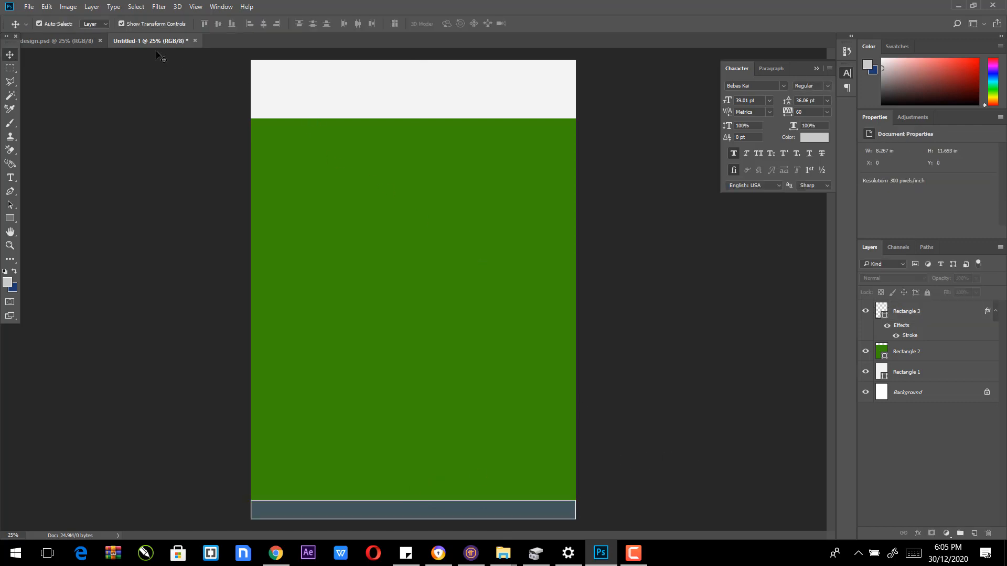
Step: Check the reference design and add the title text "COVID-19 CASES" in the light grey header
click(315, 98)
click(135, 115)
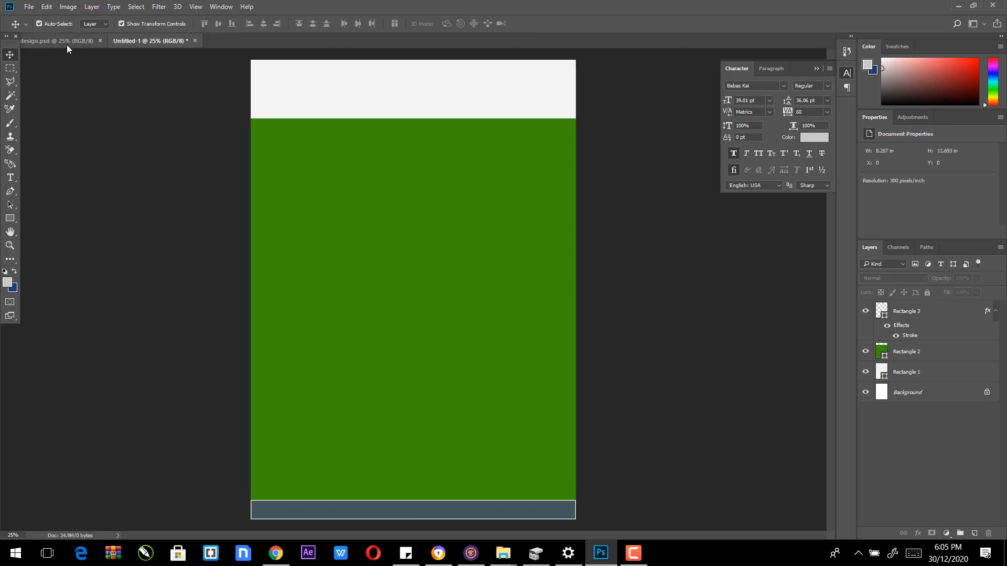
click(66, 43)
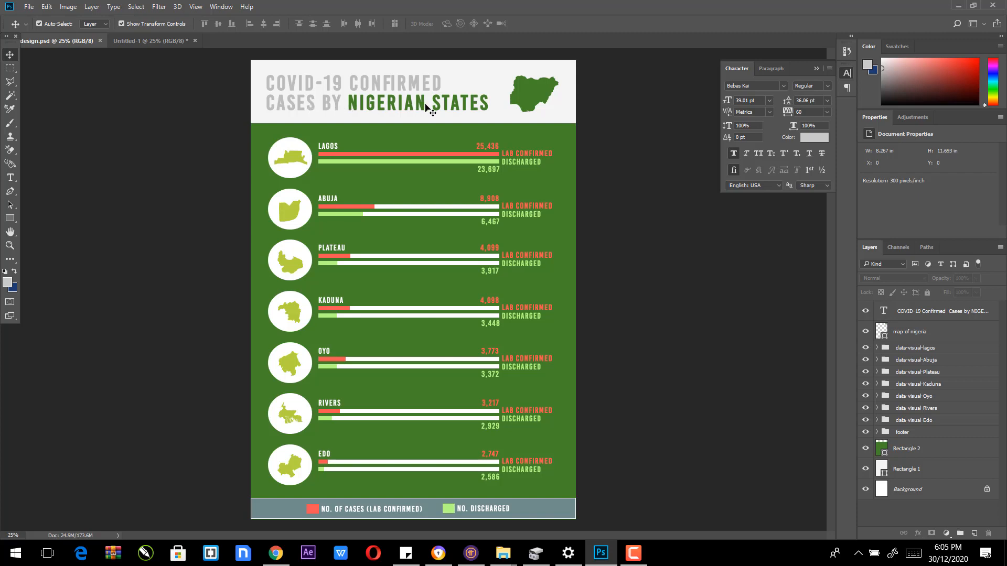
click(167, 42)
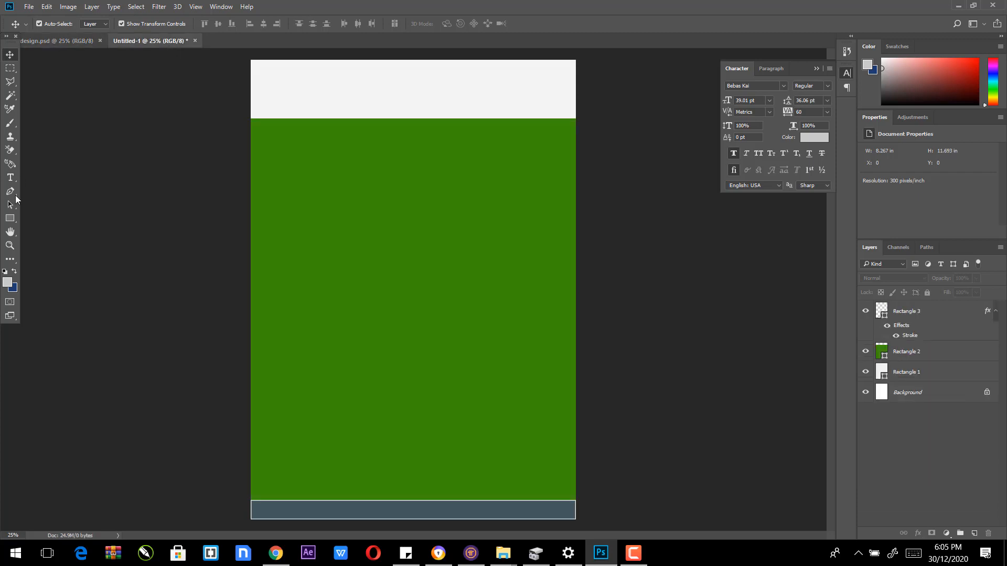
click(10, 177)
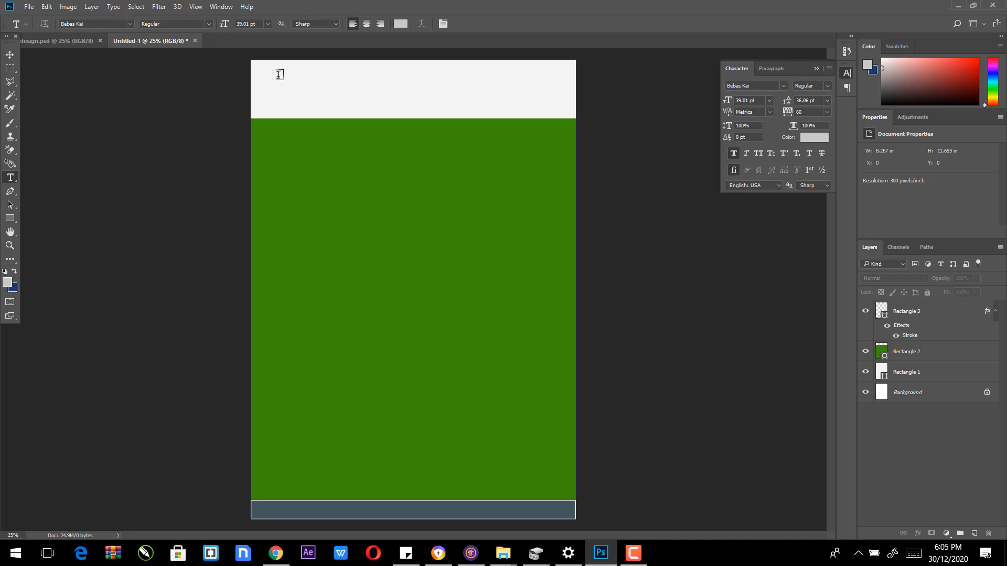
click(270, 81)
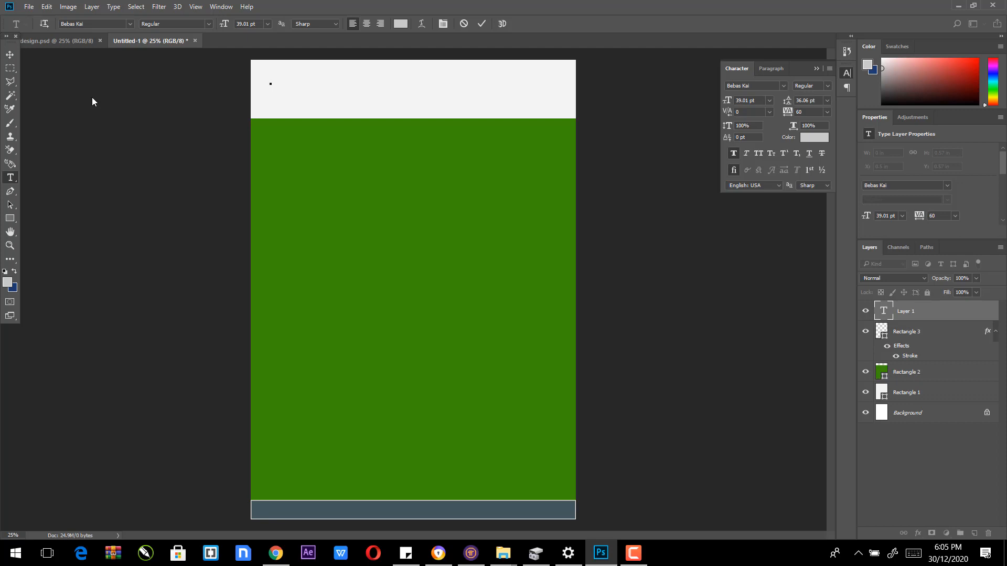
text(COVID)
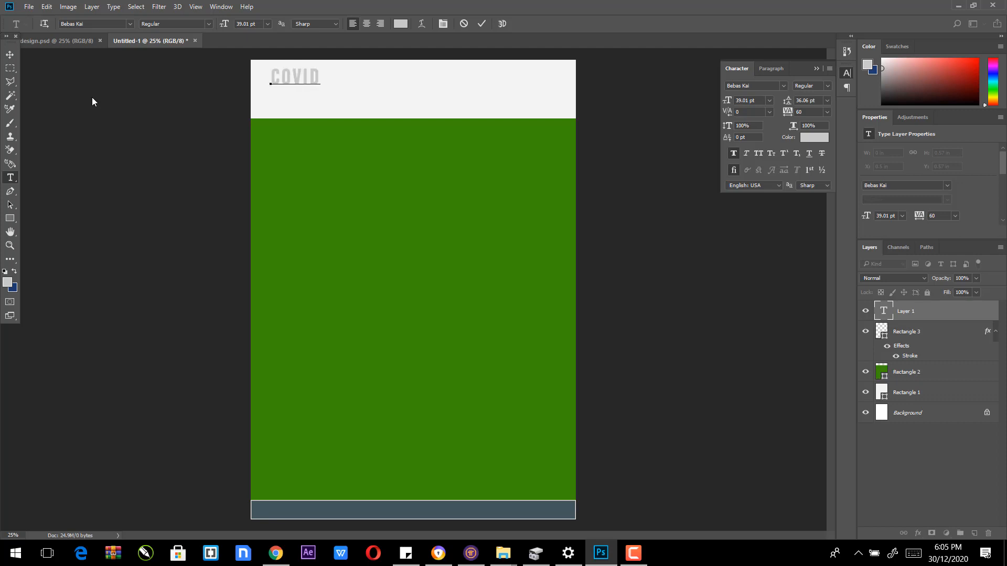
text(-19 CASES)
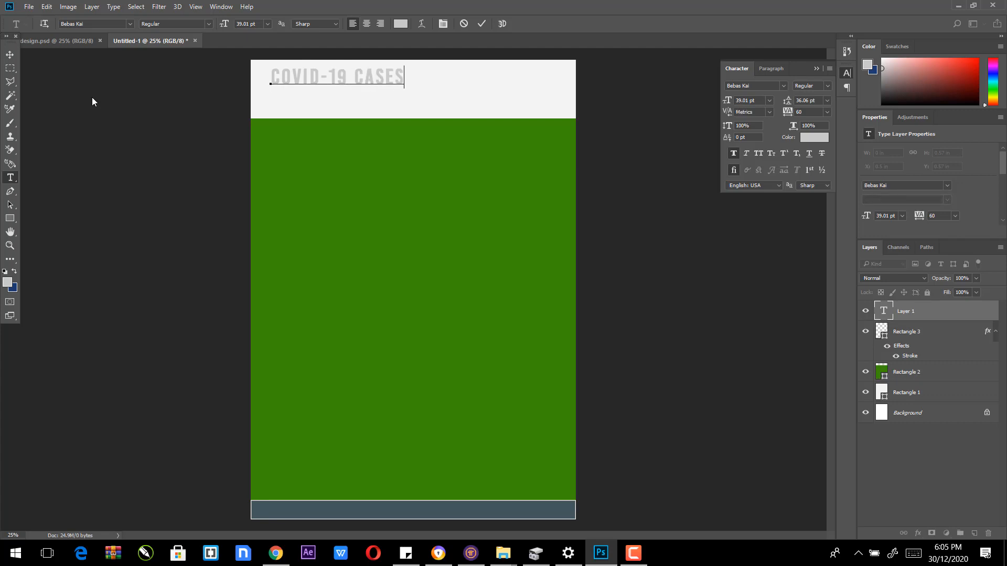
Step: Compare the title with the reference design and insert "CONFIRMED" before "CASES"
click(65, 41)
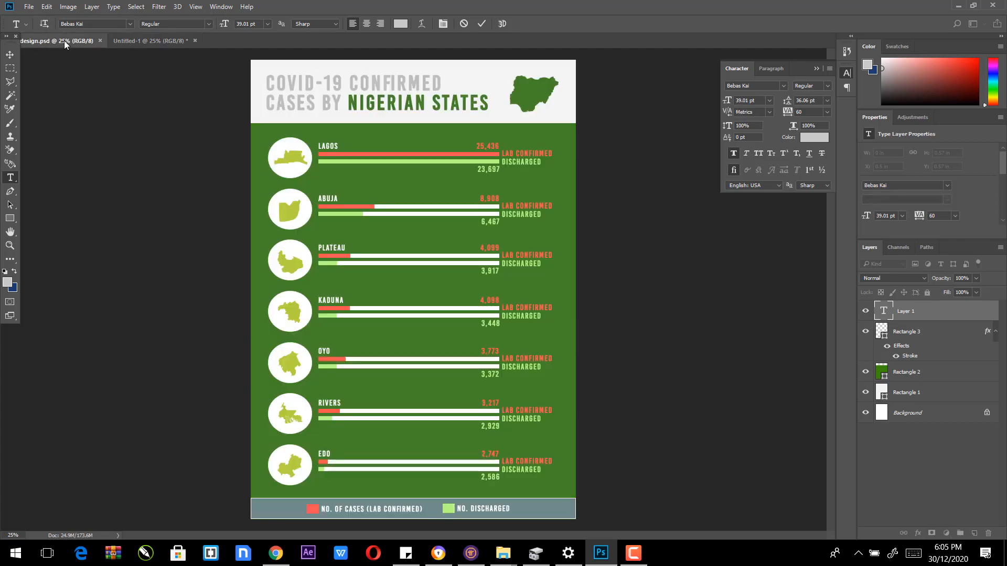
click(146, 41)
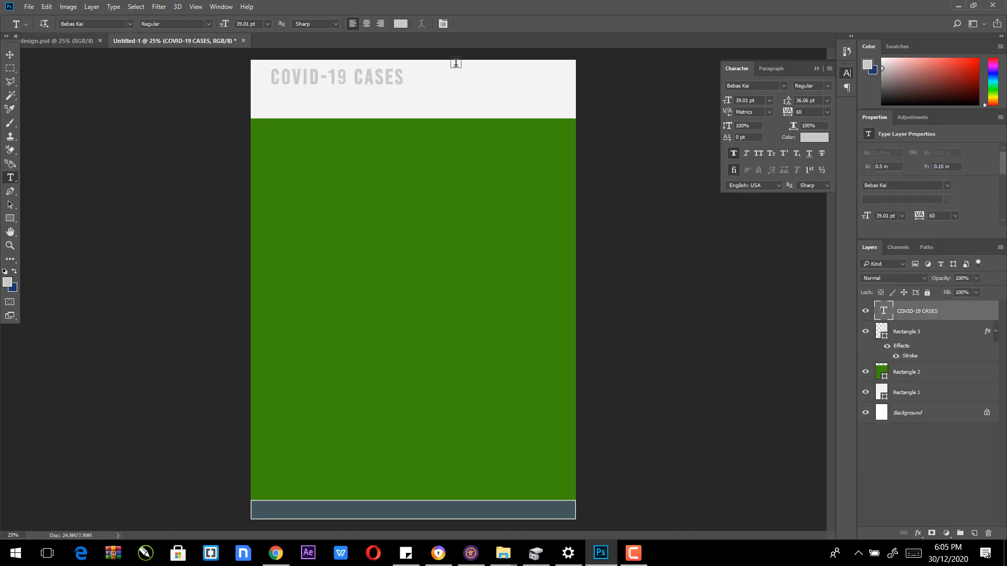
click(355, 77)
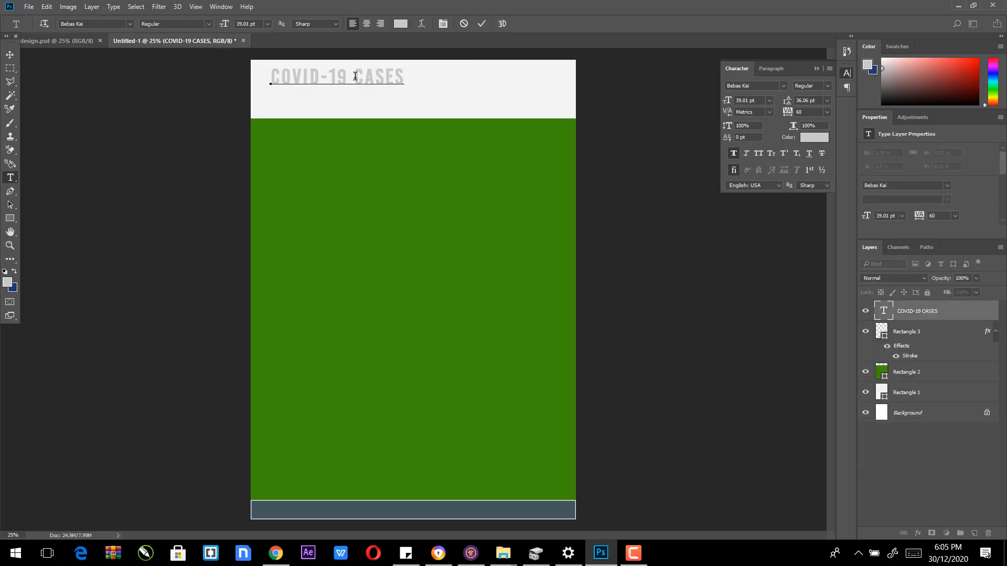
text(CONFIRMED)
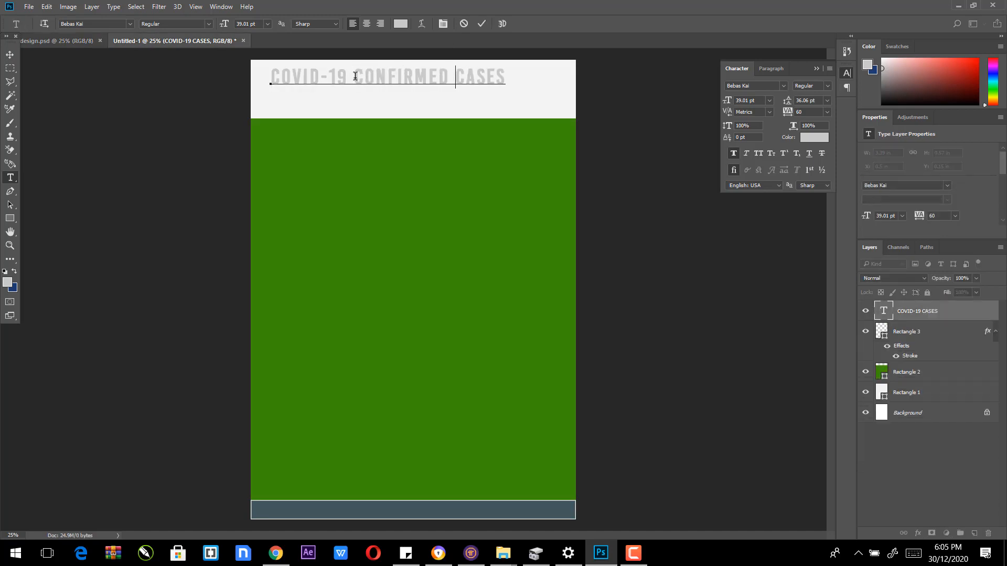
Step: Check the reference wording again and add a second title line reading "BY NIGERIAN STATES"
click(77, 42)
click(171, 40)
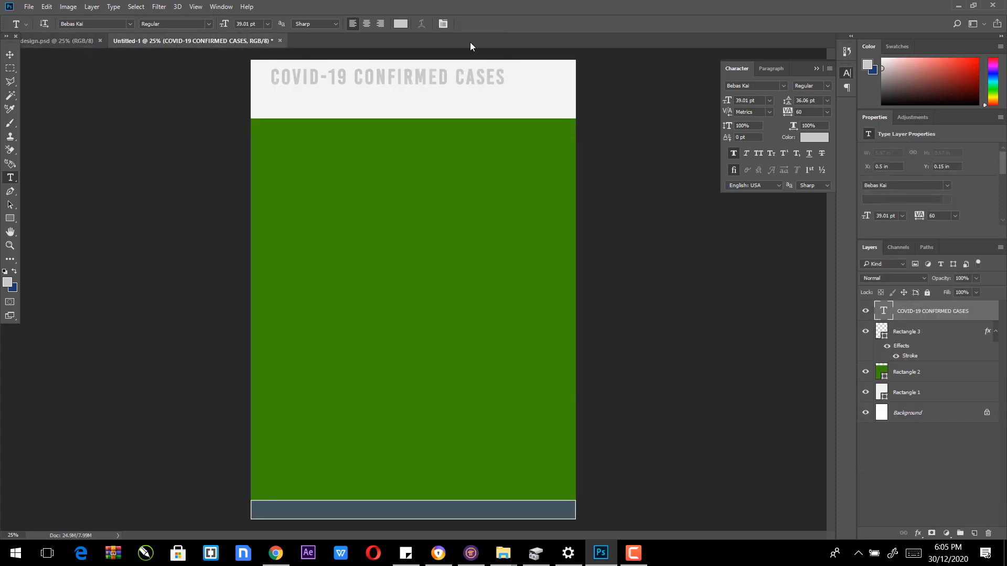
click(501, 74)
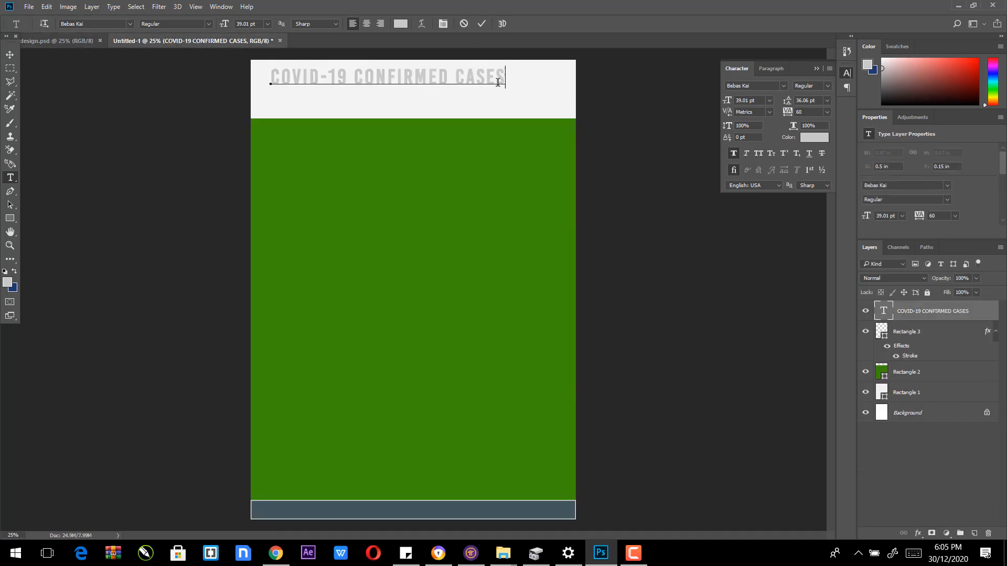
key(Return)
text(BY NIGERIAN S)
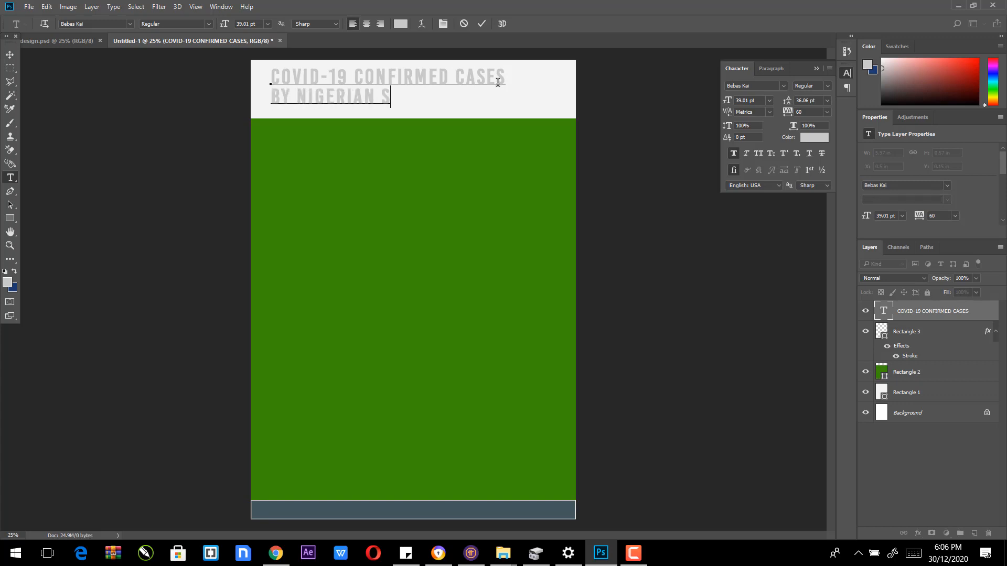
text(TATES)
Step: Recolour "NIGERIAN STATES" in the title with green 3a8d08 sampled from the background rectangle, and compare it with the reference design
drag(296, 97, 480, 105)
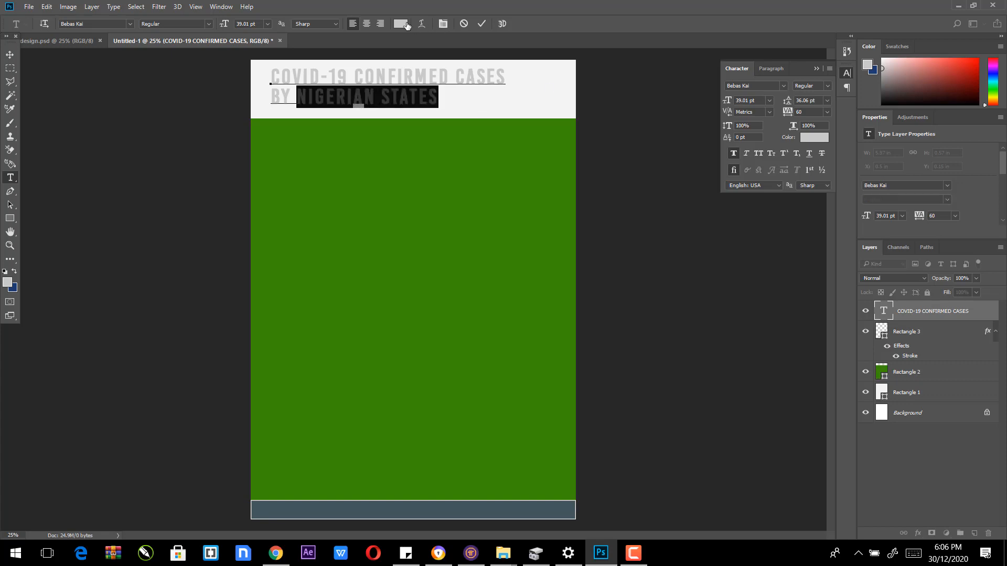
click(407, 26)
click(425, 276)
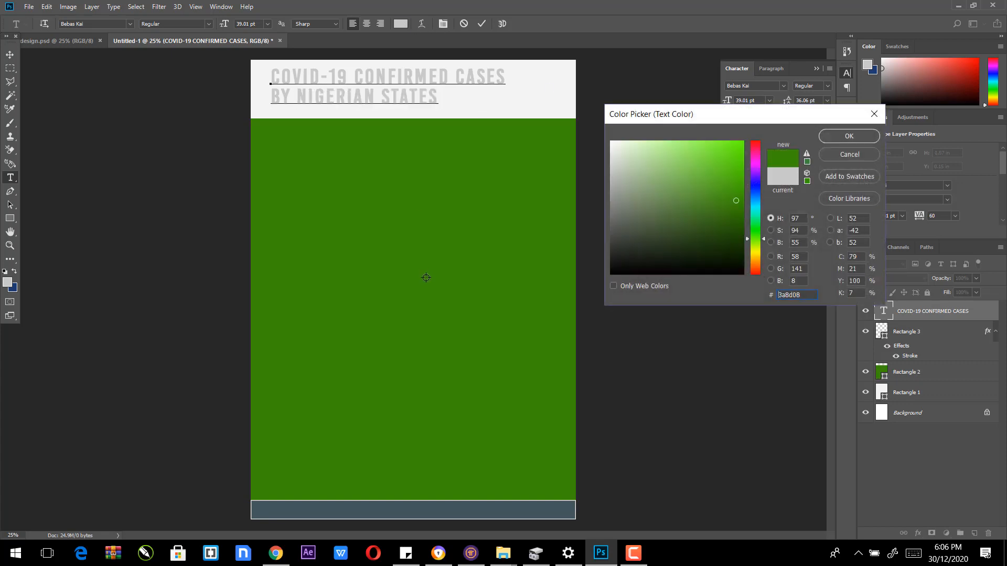
click(842, 135)
click(44, 41)
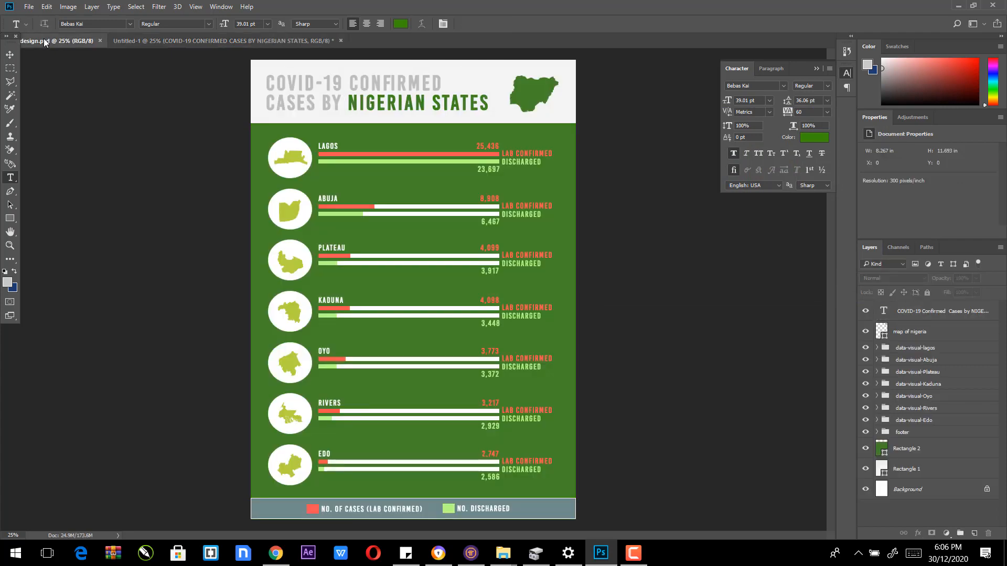
Step: Return to the new document and shift the title slightly left and down in the header, to about X 0.34 in, Y 0.23 in
click(178, 40)
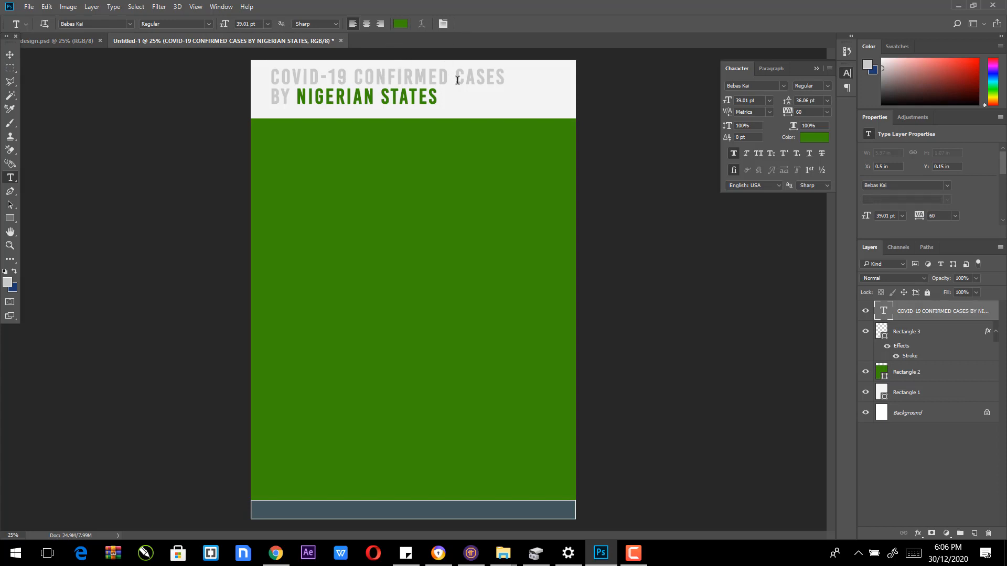
click(10, 54)
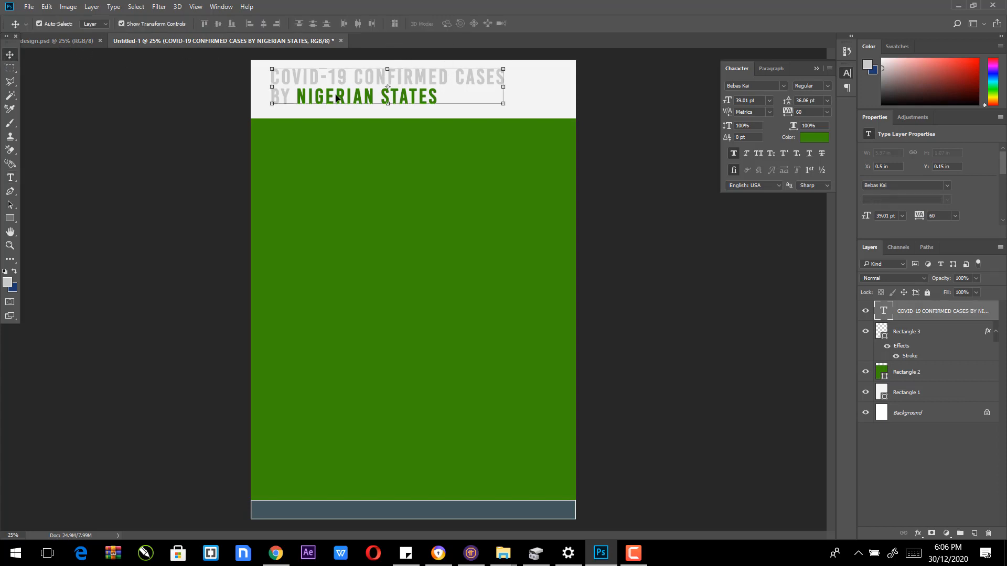
drag(341, 77, 334, 83)
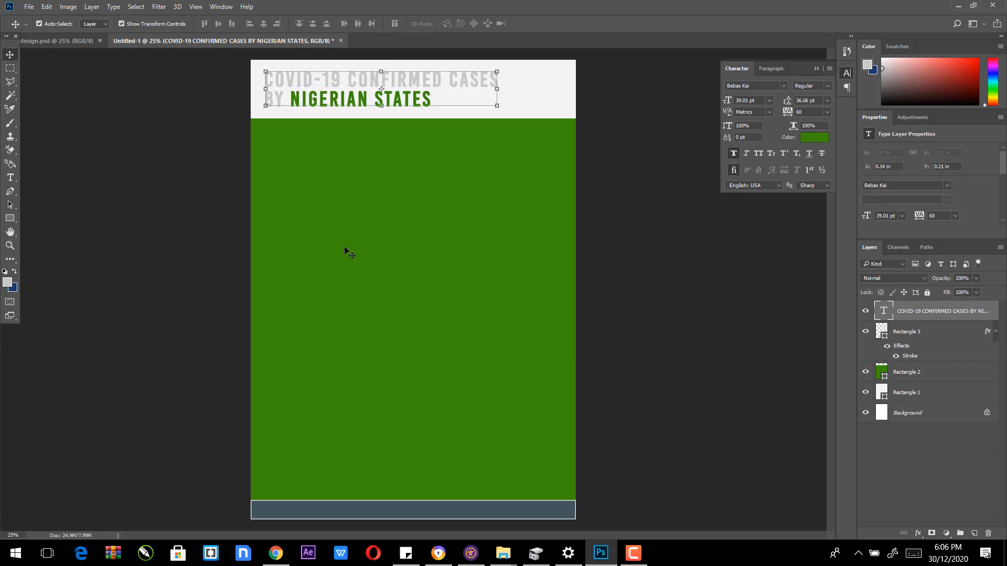
key(Down)
key(Down)
key(Down)
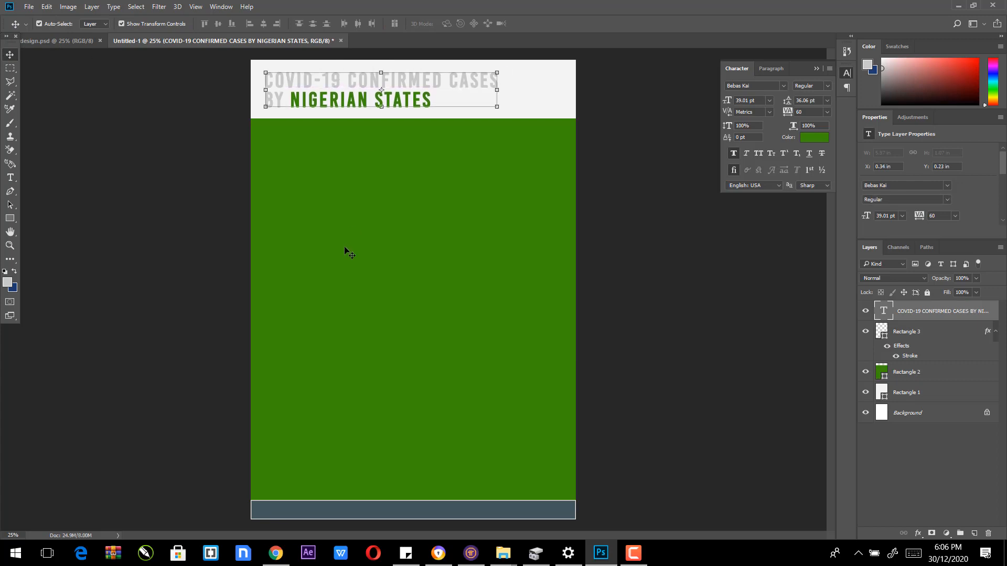
key(Down)
key(Down)
key(Down)
click(624, 157)
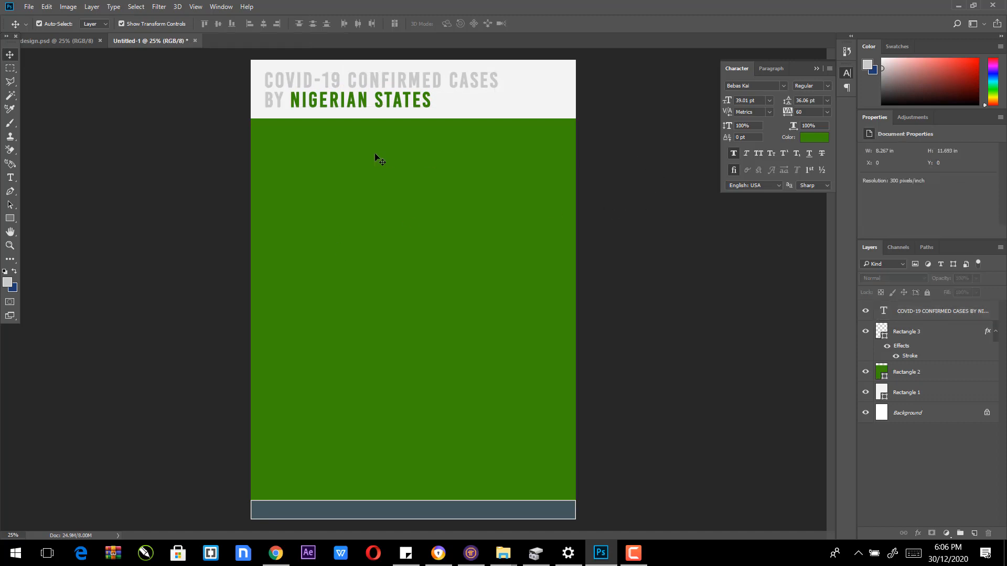
Step: Replace the custom shape library with Nigerian-states-Solid-Map-Shapes.csh from the csh-for-photoshop folder, without saving the current shapes
click(7, 220)
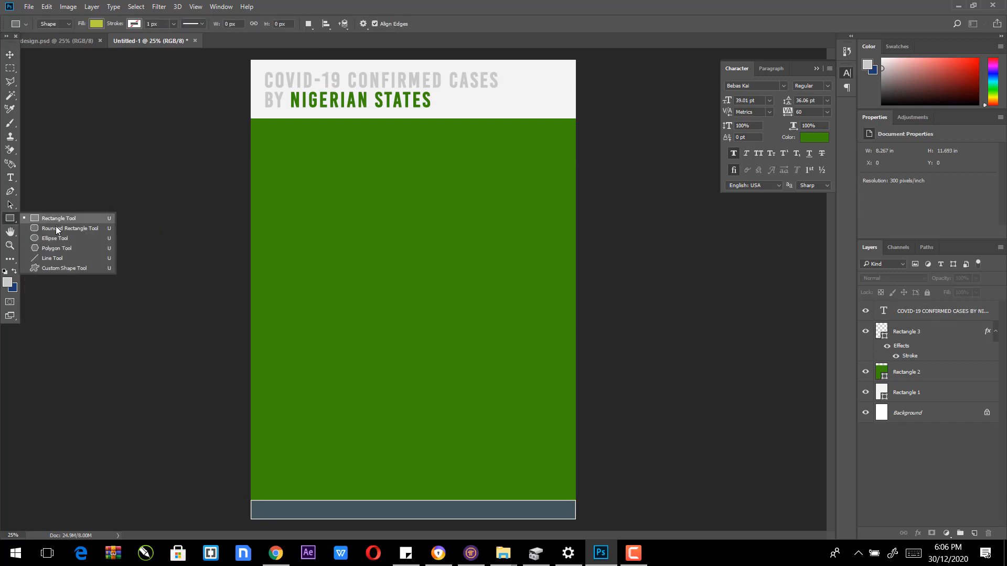
click(59, 268)
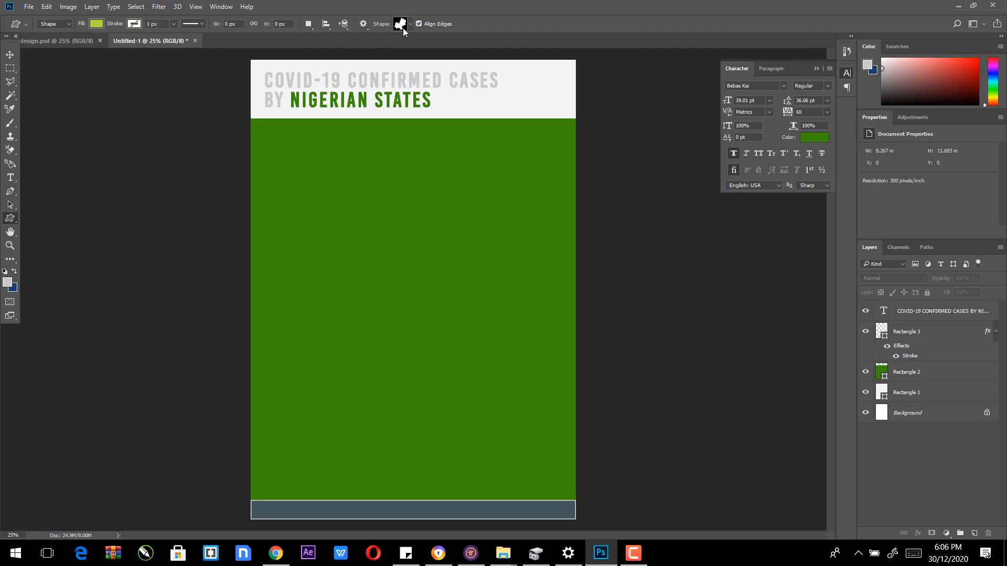
click(411, 24)
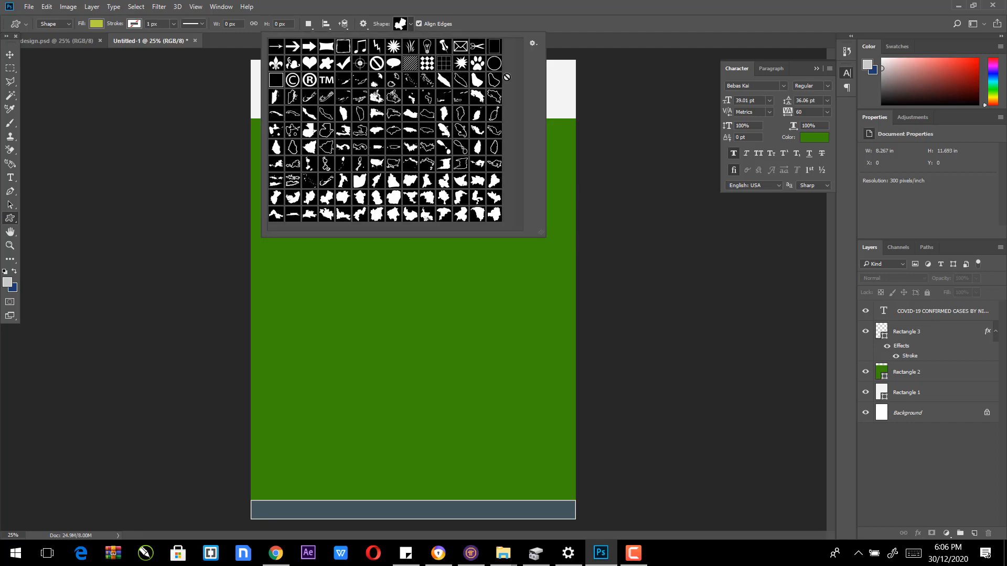
click(531, 47)
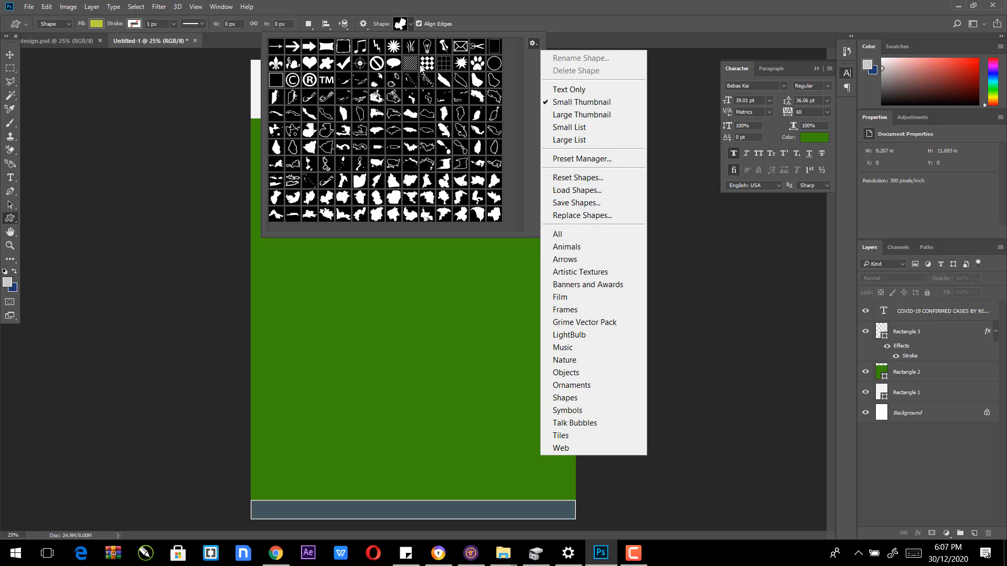
click(583, 216)
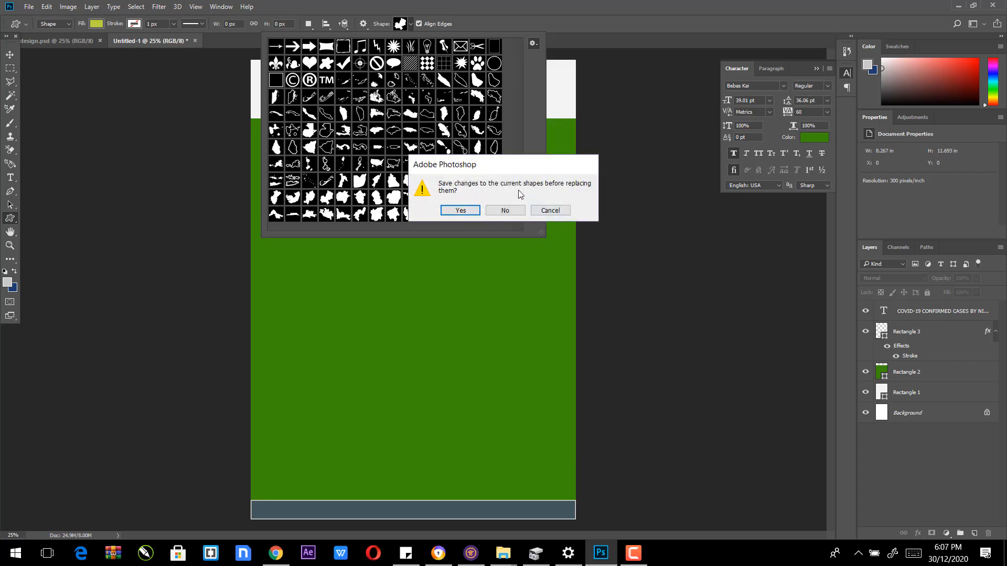
click(493, 212)
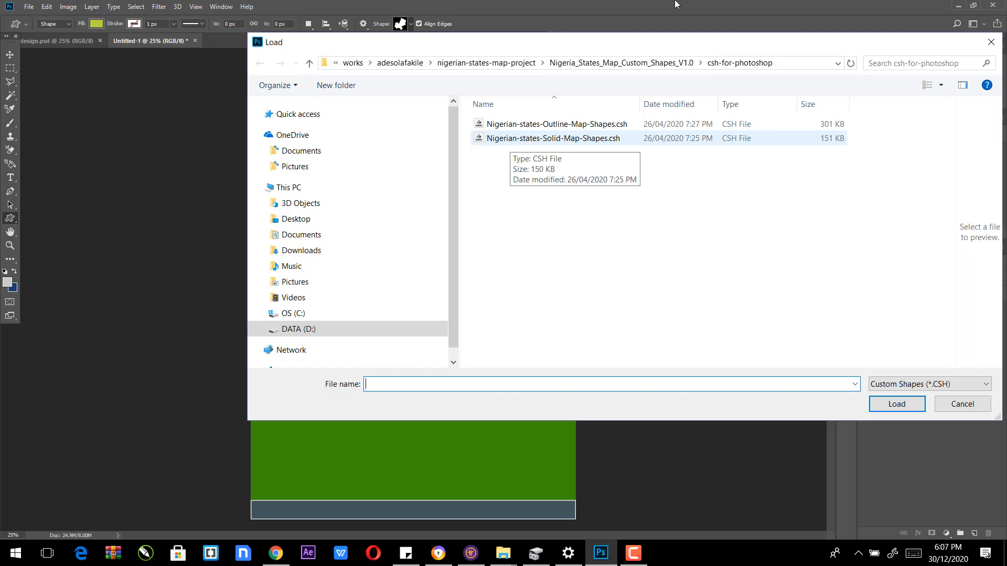
click(626, 63)
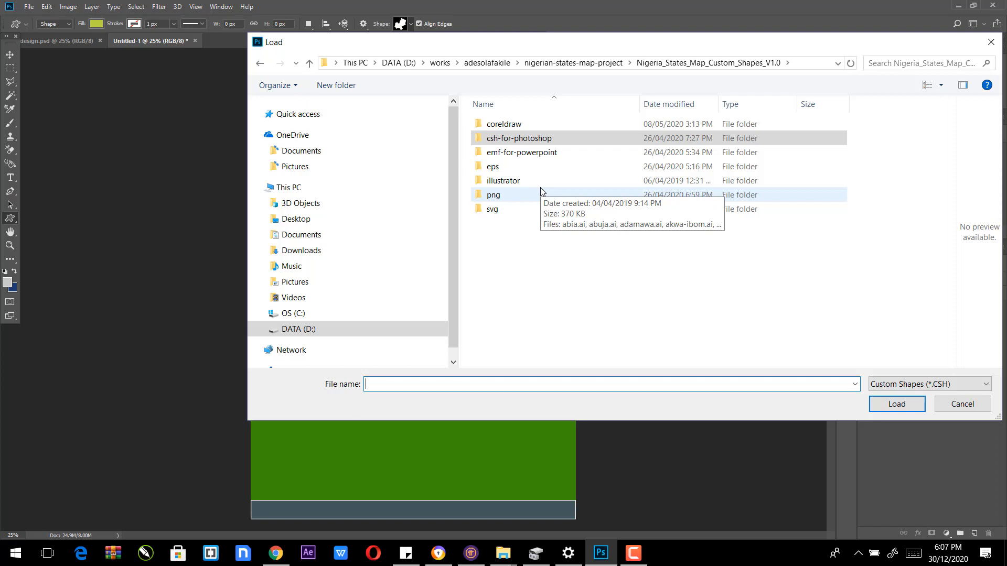
double_click(504, 140)
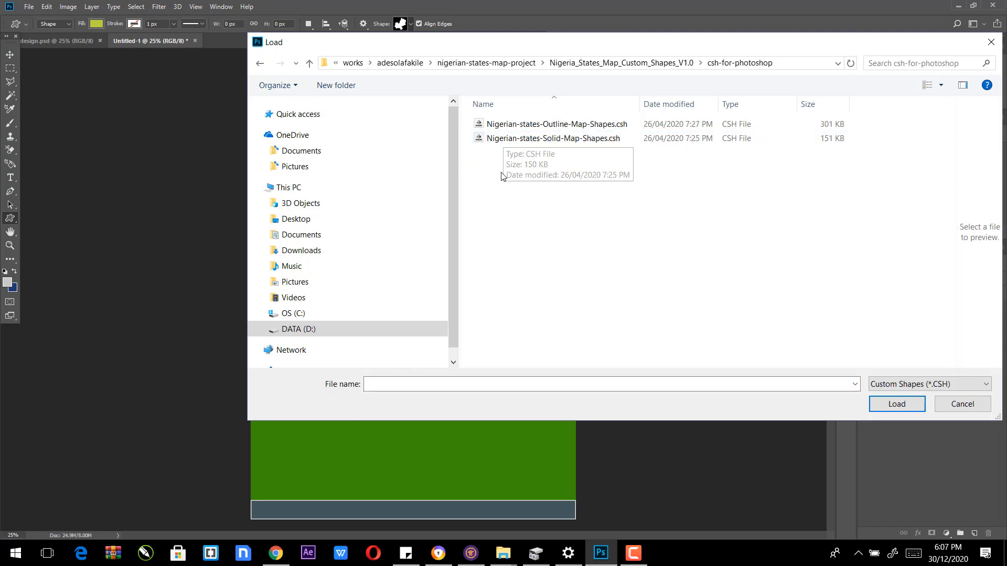
double_click(527, 139)
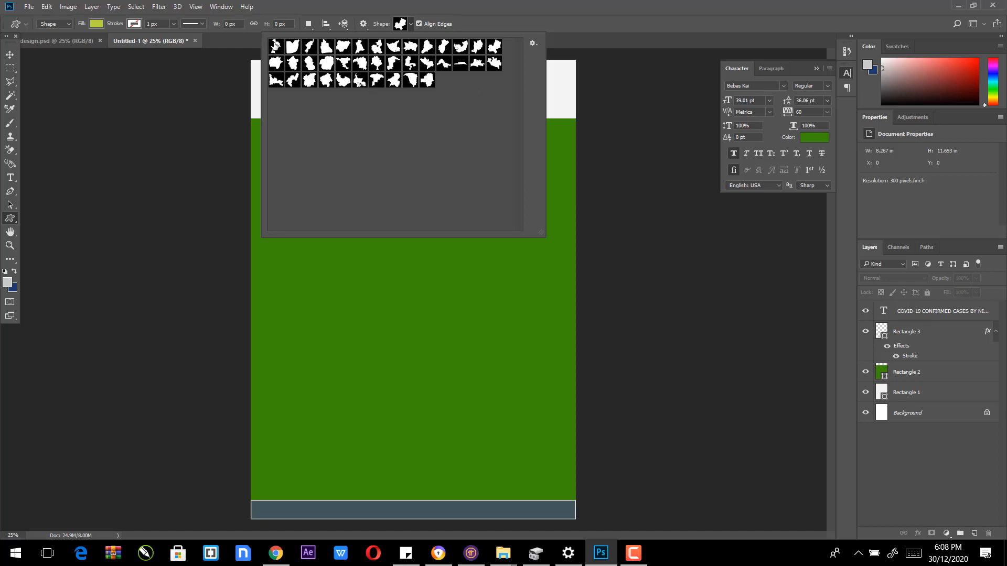
click(438, 557)
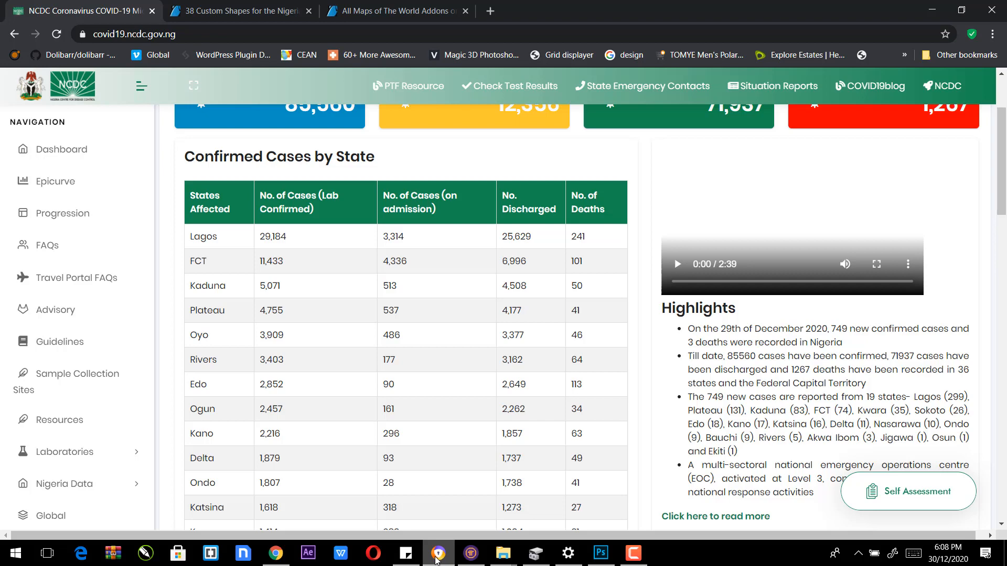
click(435, 560)
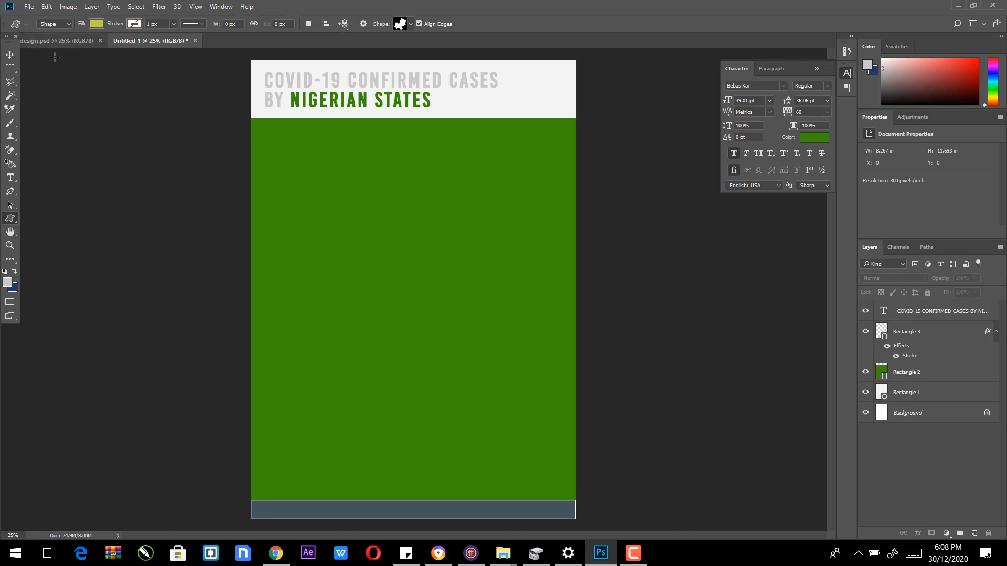
click(9, 54)
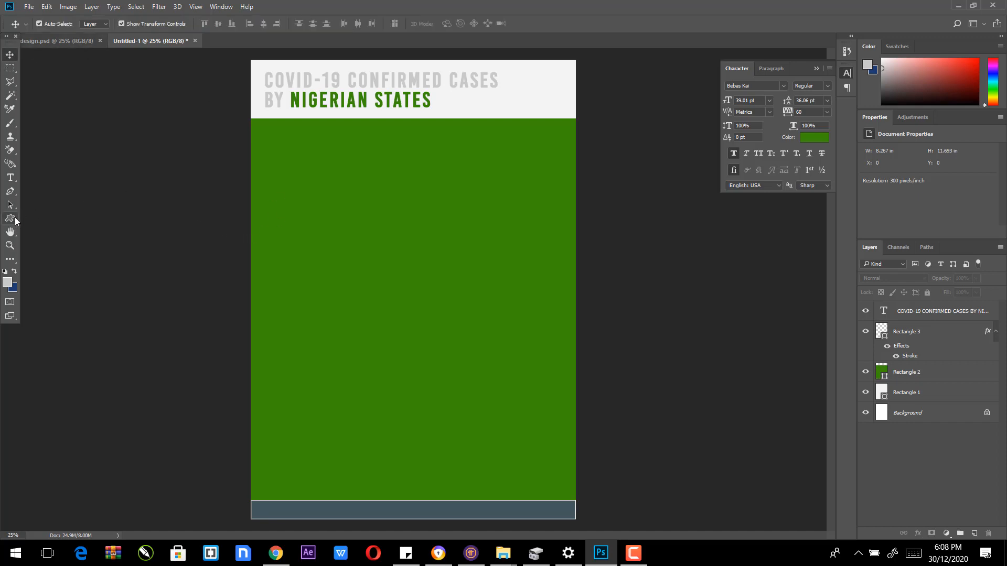
click(17, 222)
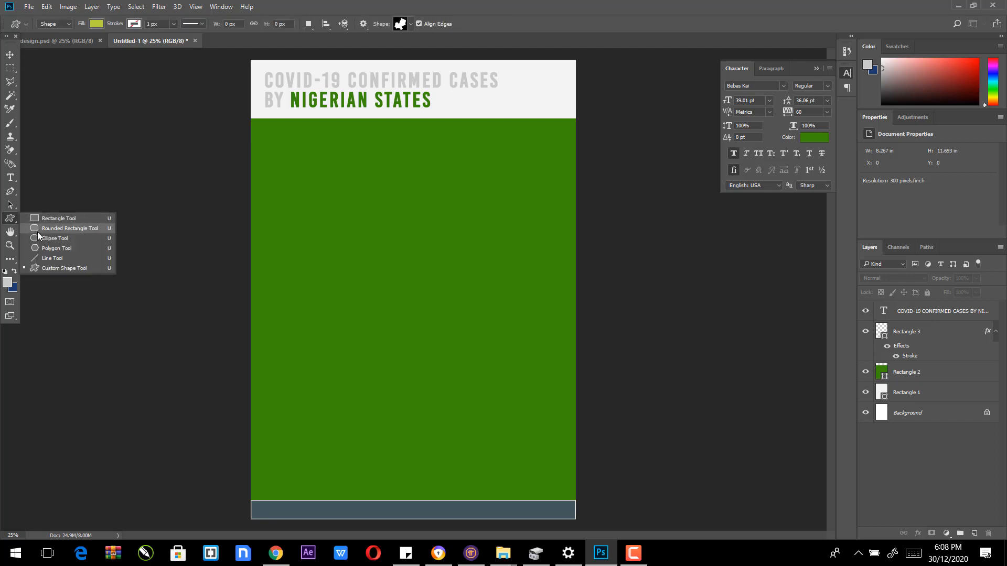
click(169, 181)
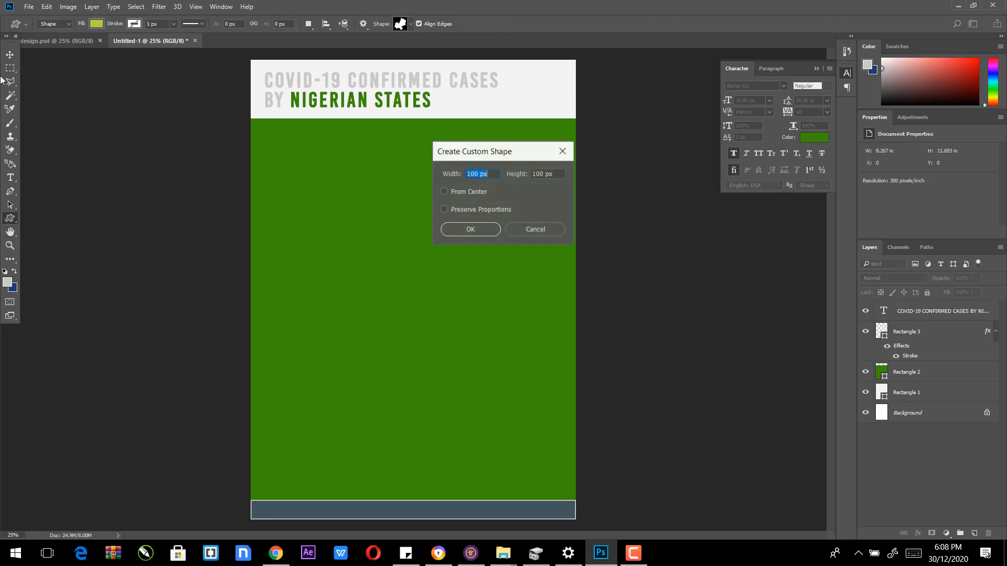
click(535, 231)
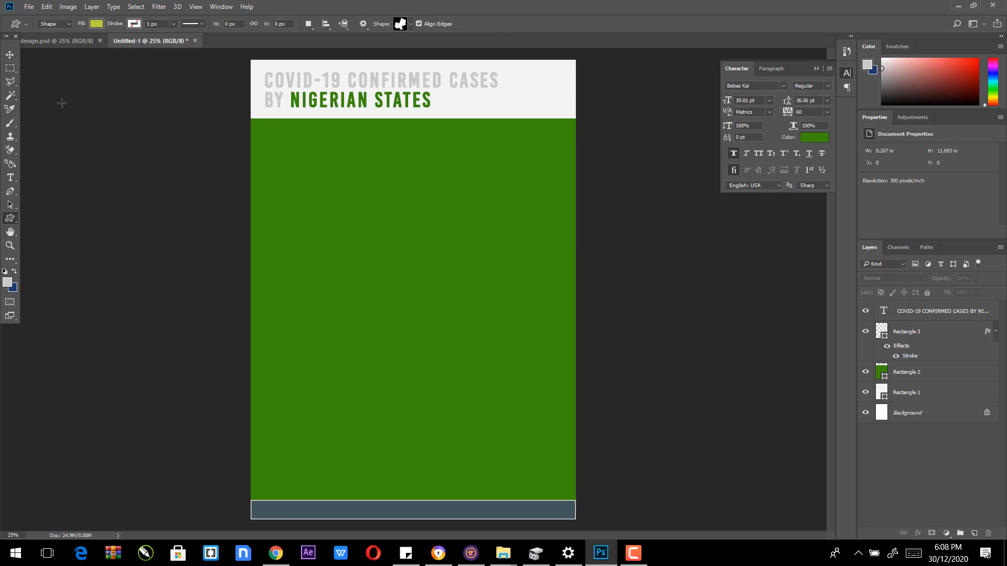
click(8, 56)
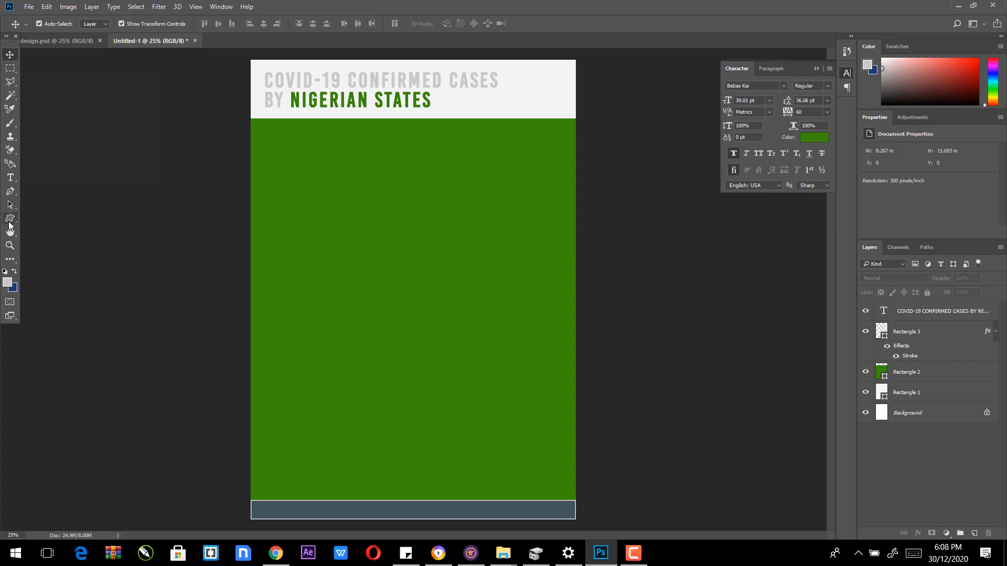
Step: Draw a circle about 360 by 352 px with the Ellipse tool in the upper-left part of the green background
click(10, 219)
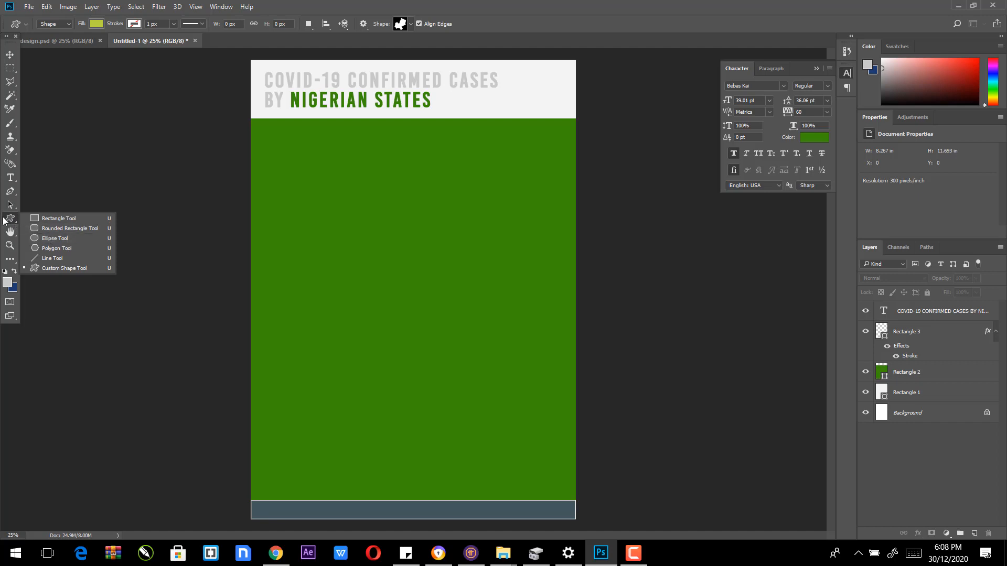
click(39, 239)
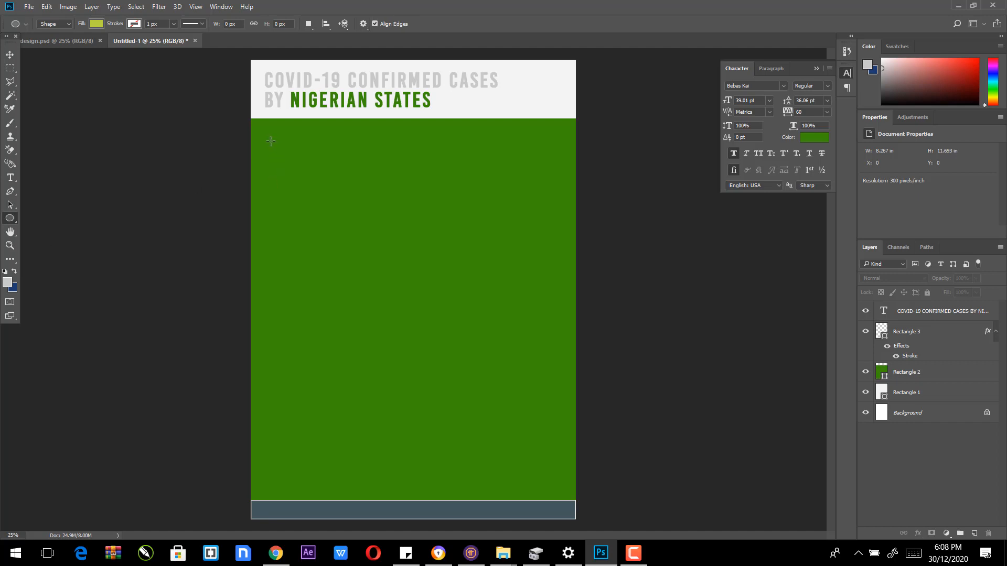
drag(271, 141, 317, 187)
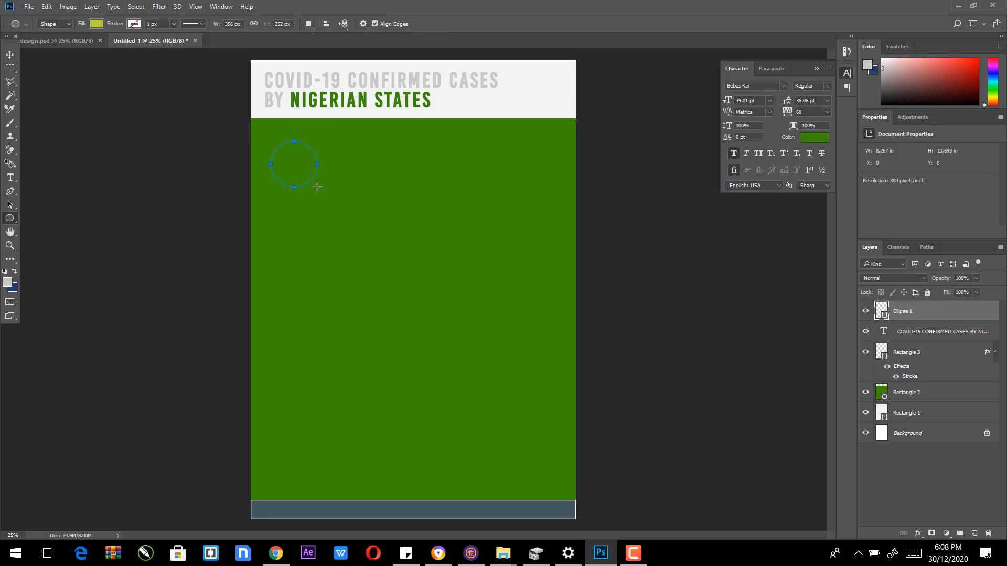
click(10, 54)
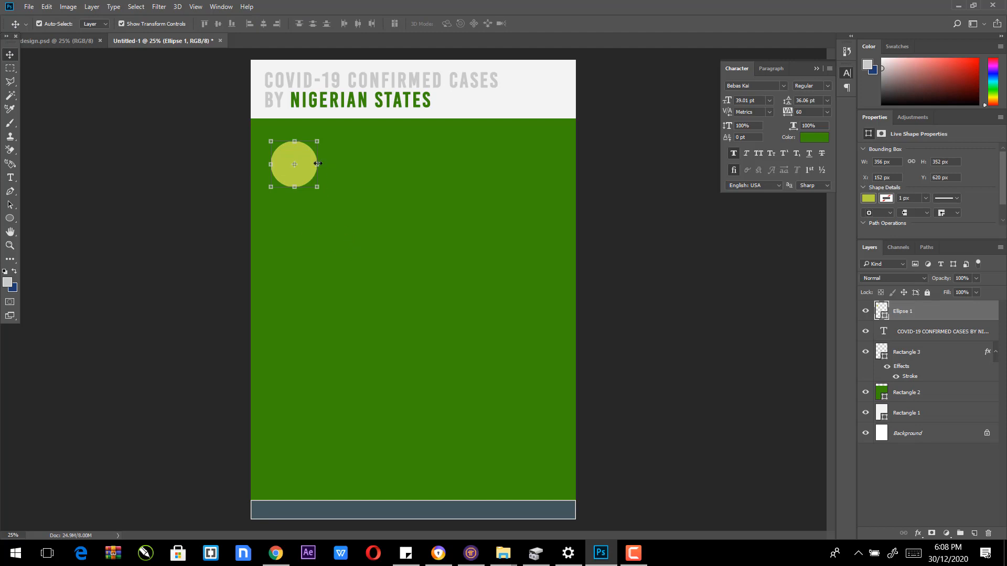
drag(318, 168, 319, 169)
key(Return)
Step: Fill the circle with white ffffff and compare it with the reference design
double_click(882, 311)
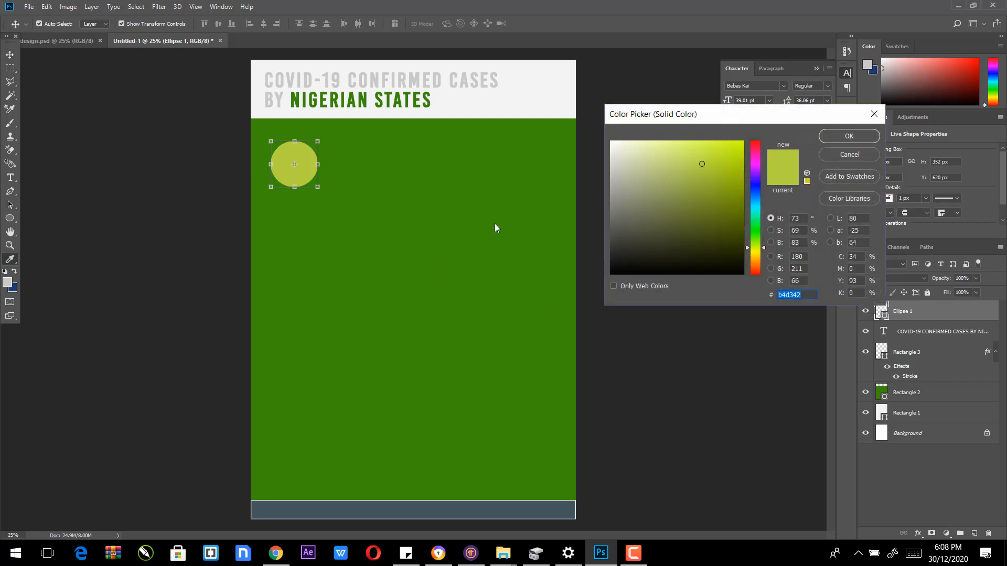
click(449, 89)
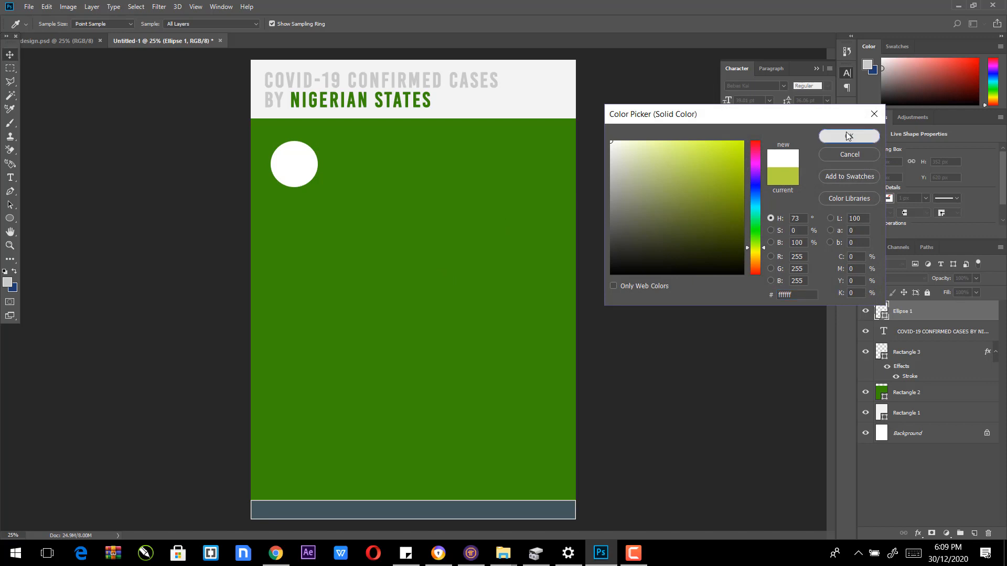
click(849, 136)
click(64, 39)
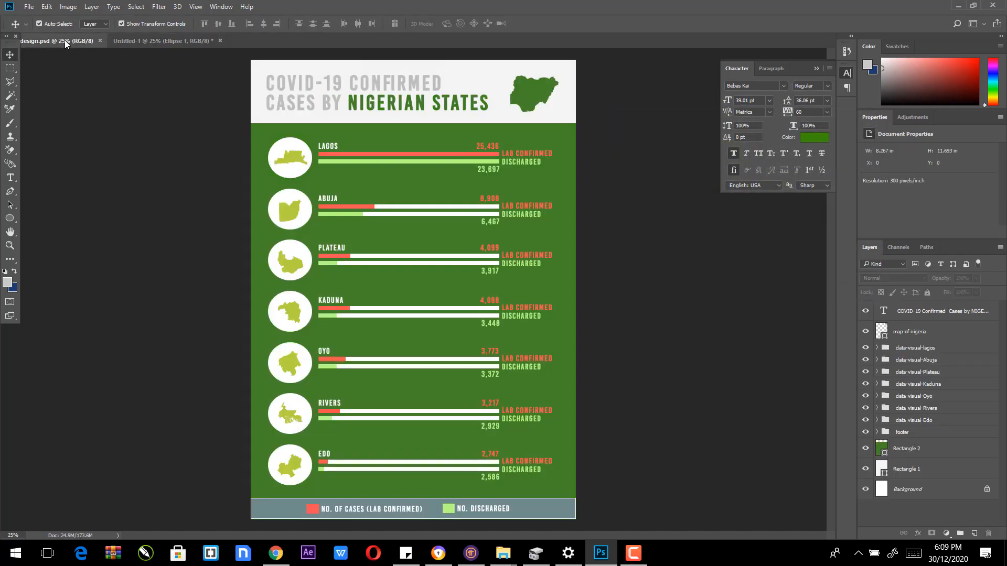
click(166, 42)
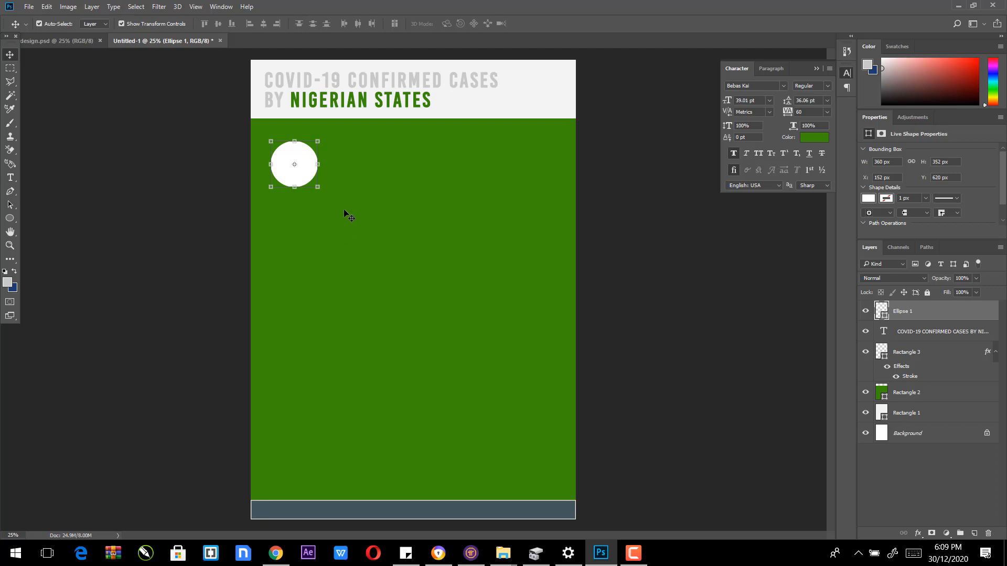
Step: Duplicate the white circle six times downward to form a column of seven circles along the green background's left side
key(ctrl)
drag(333, 211, 328, 535)
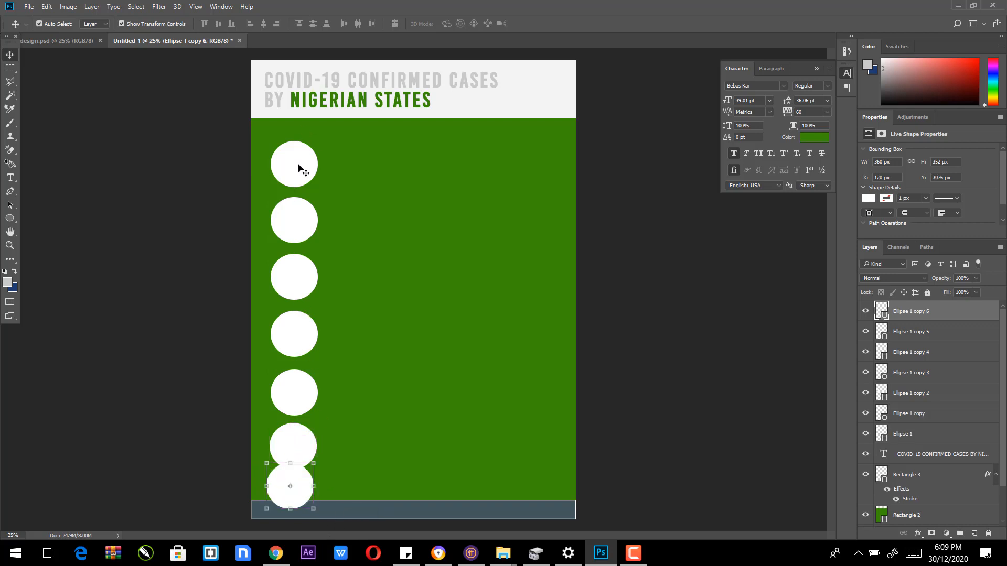
Step: Reposition the seven circles so they are roughly evenly spaced in a vertical column without overlapping each other
drag(293, 183, 297, 171)
drag(292, 217, 292, 208)
drag(291, 268, 291, 257)
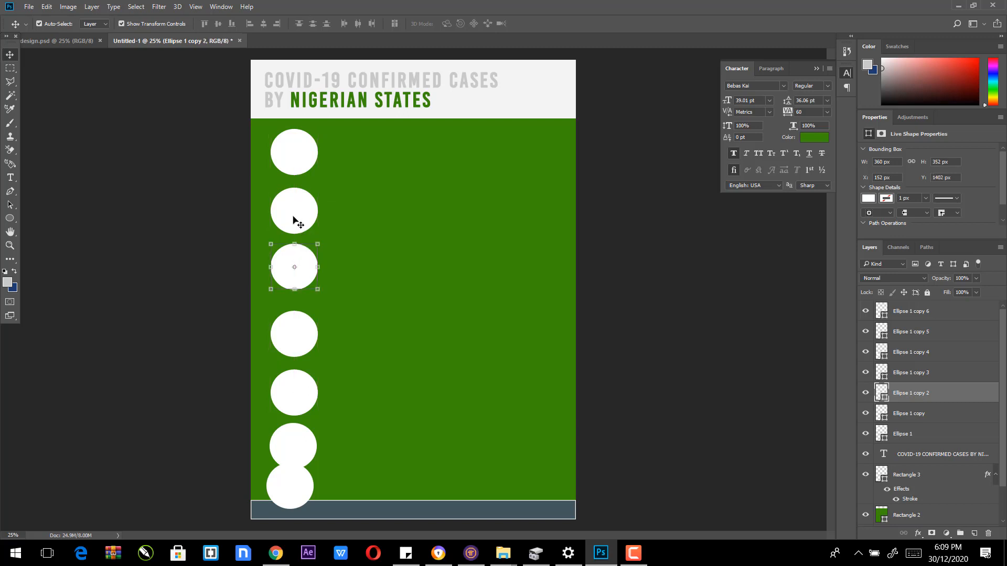
drag(294, 217, 294, 214)
drag(294, 265, 289, 260)
drag(283, 333, 282, 321)
drag(293, 397, 292, 381)
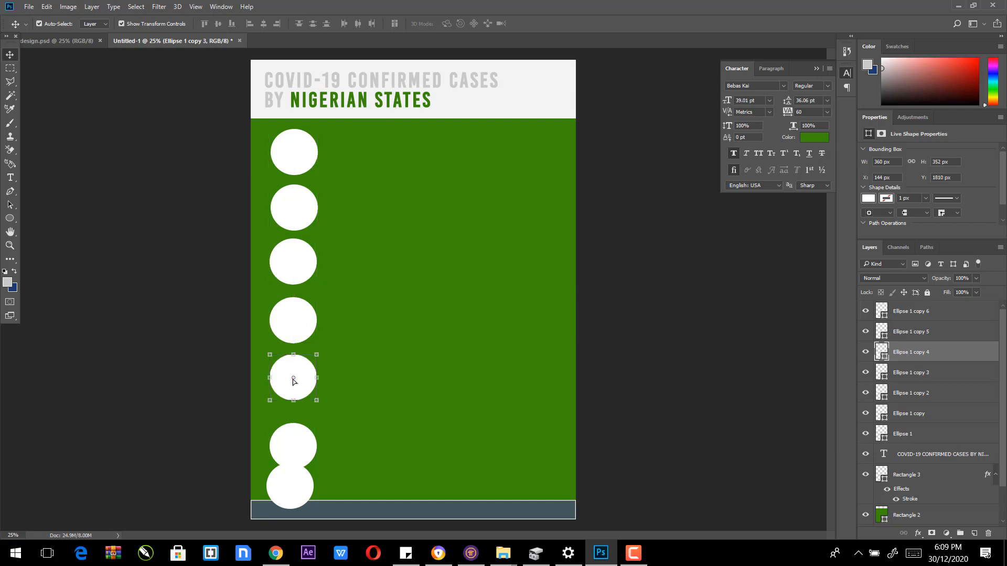
drag(296, 440, 295, 421)
drag(295, 477, 298, 486)
Step: Select all seven circles and scale the column down to about 91%, shifting it slightly within the green background
shift+click(298, 440)
shift+click(293, 372)
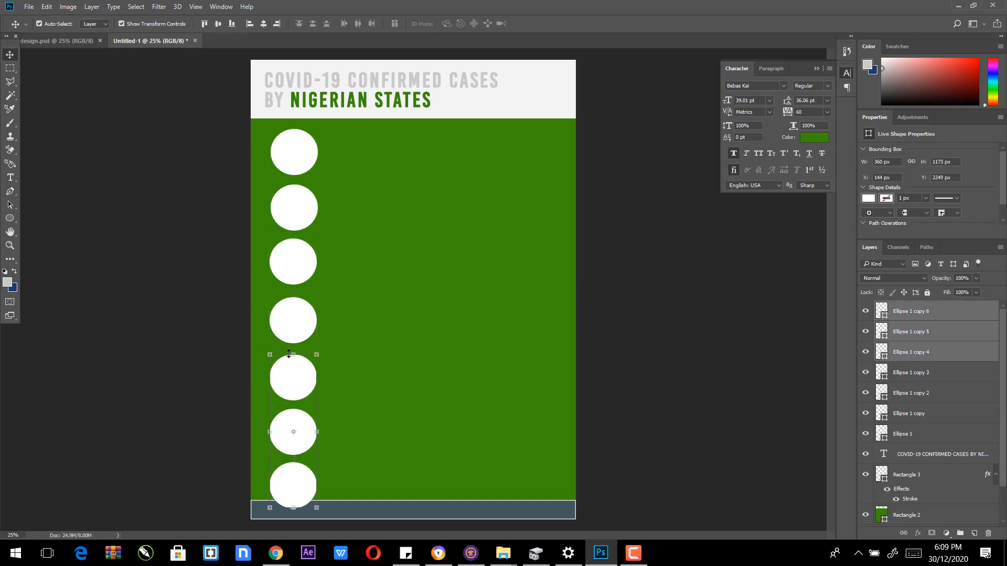
shift+click(291, 309)
shift+click(288, 263)
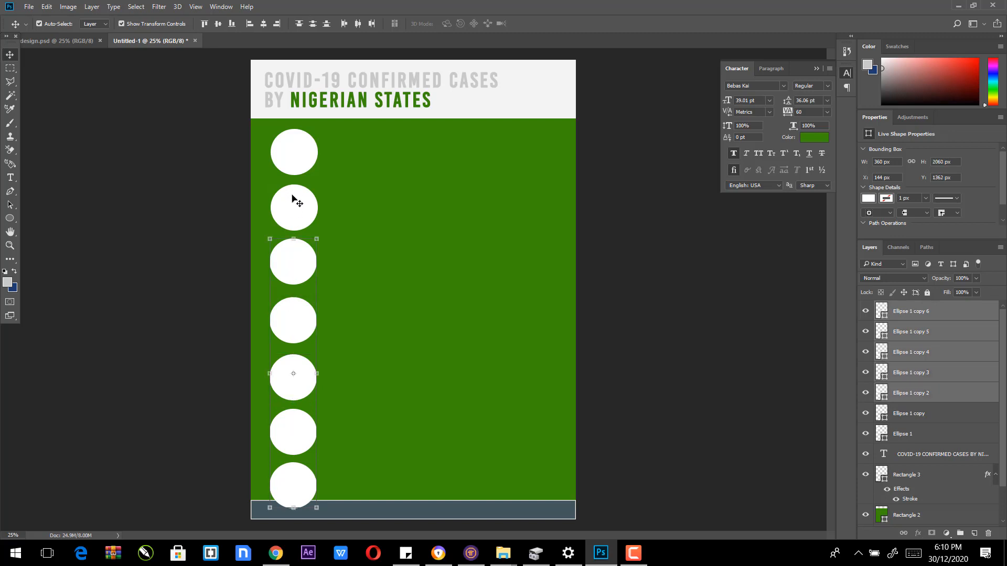
shift+click(292, 198)
shift+click(298, 156)
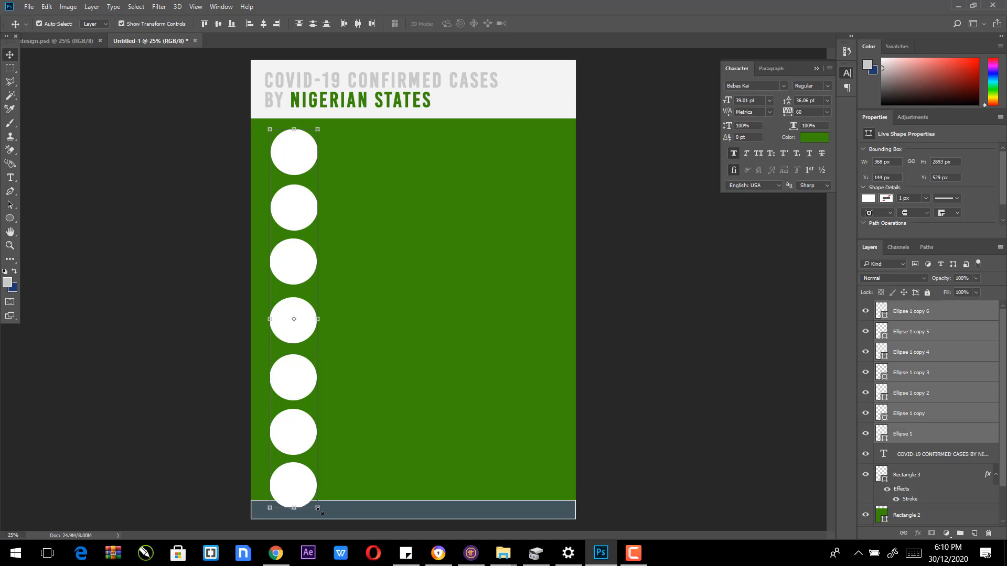
drag(318, 510, 313, 473)
drag(297, 411, 297, 413)
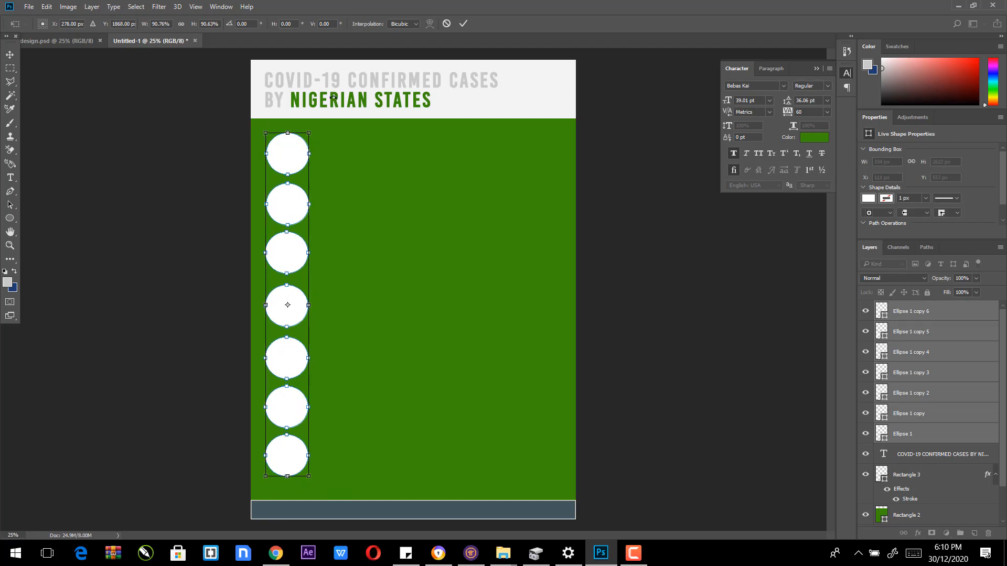
key(Return)
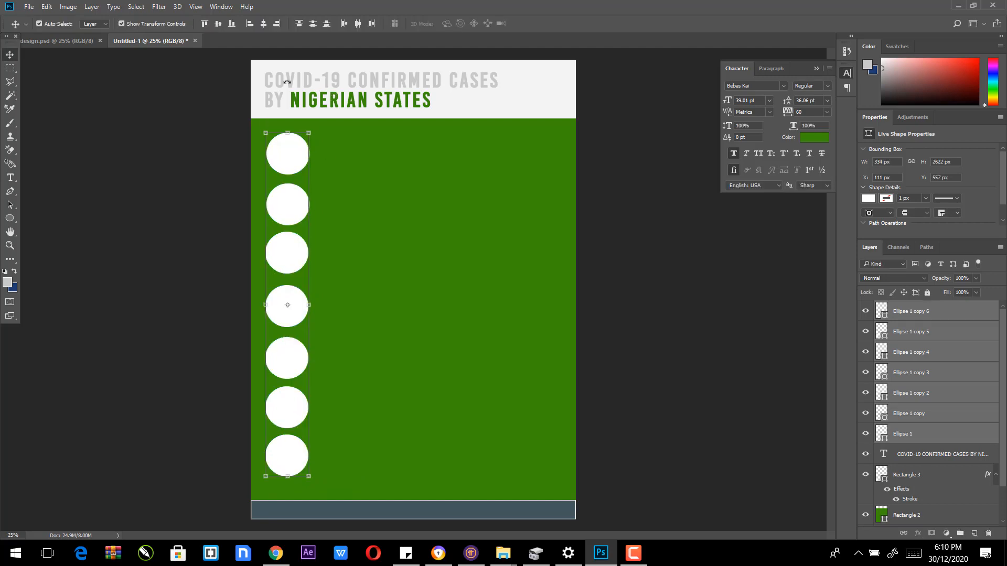
Step: Align the seven circles on their horizontal centers and distribute them evenly along the column
click(263, 23)
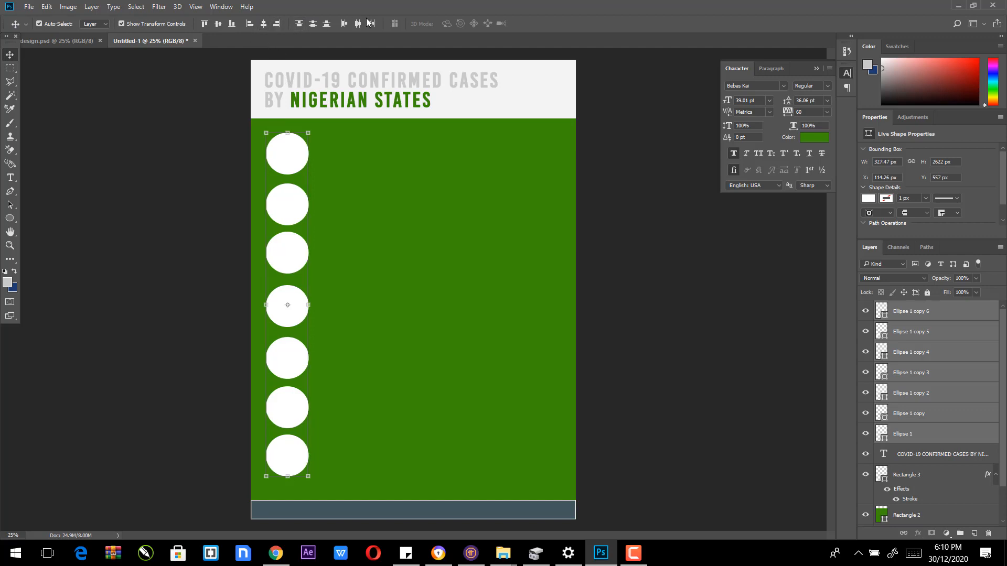
click(315, 24)
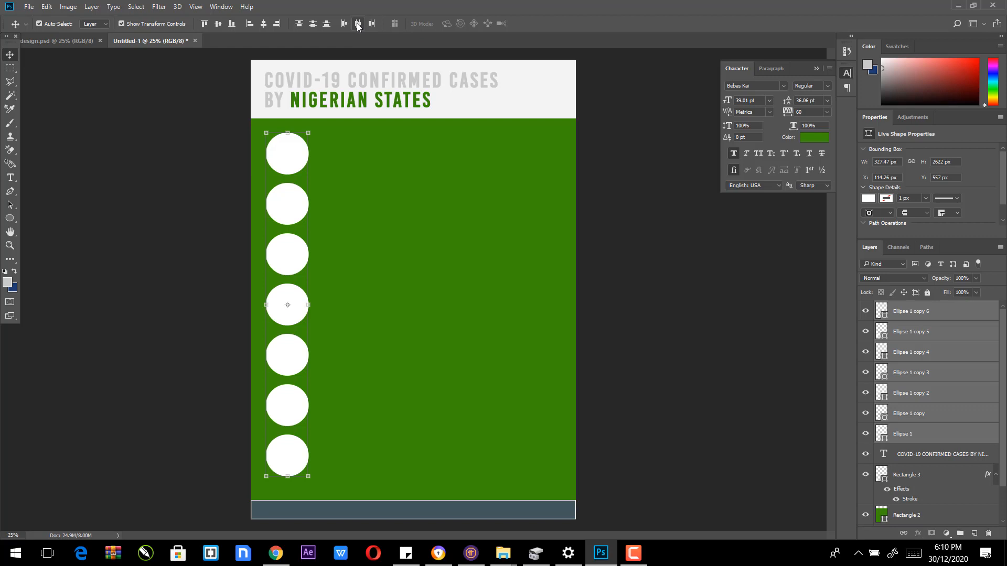
Step: Nudge the column of circles down to about Y 605 px to center it between the header and footer, and deselect it
key(shift+Down)
key(shift+Down)
key(shift+Down)
key(shift+Down)
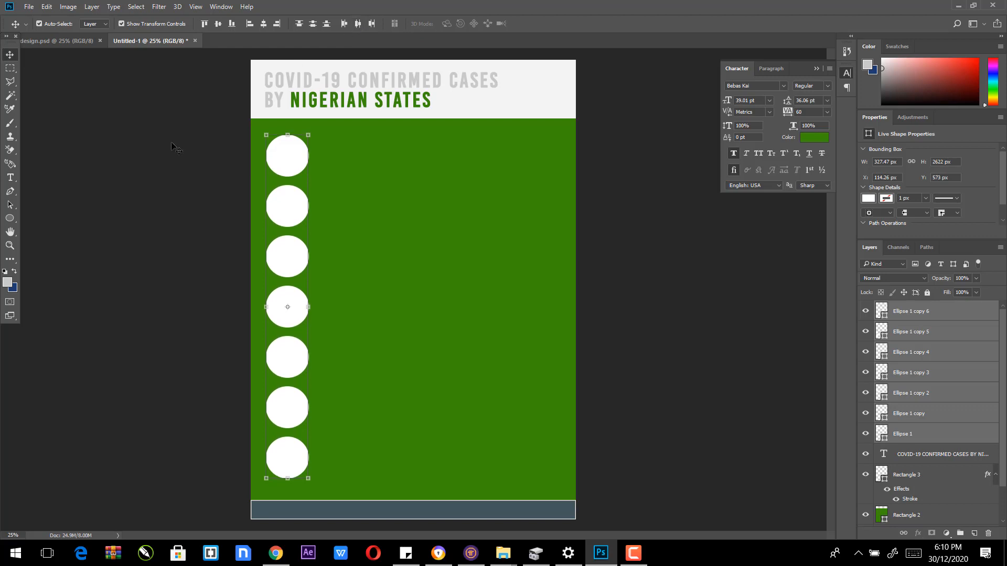
key(Down)
key(Down)
key(Up)
key(Up)
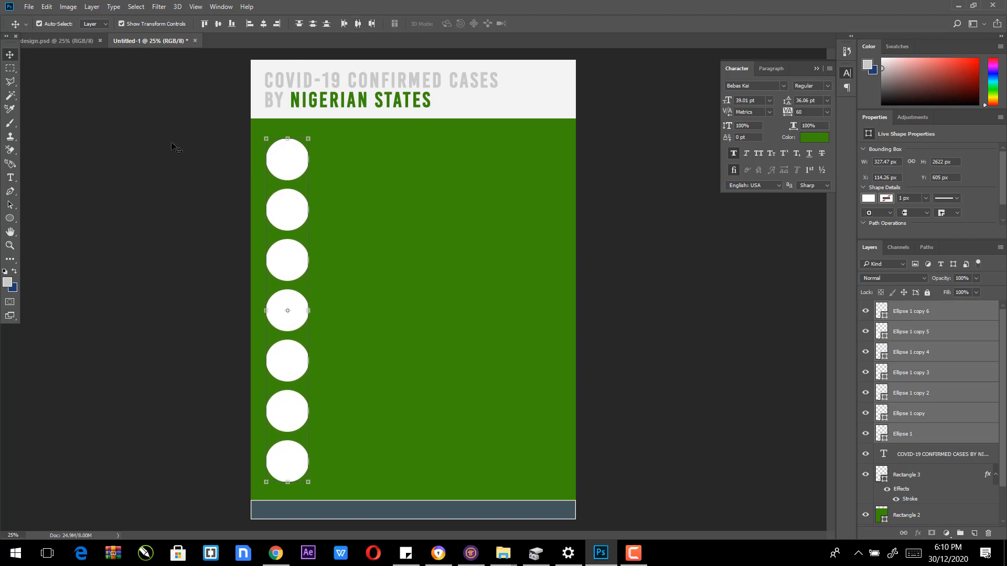
key(Down)
key(Down)
key(Up)
key(Up)
key(Up)
key(Up)
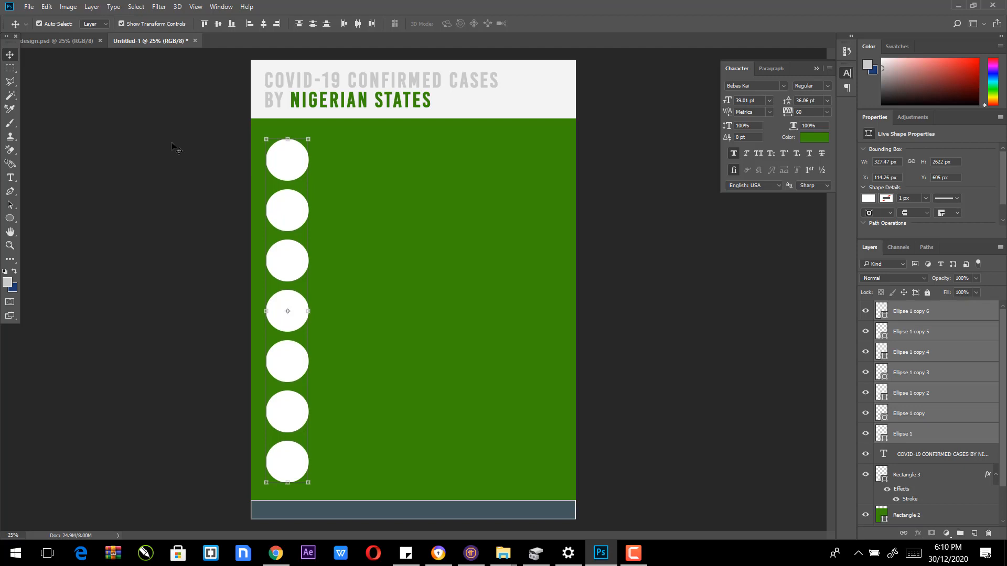
click(601, 217)
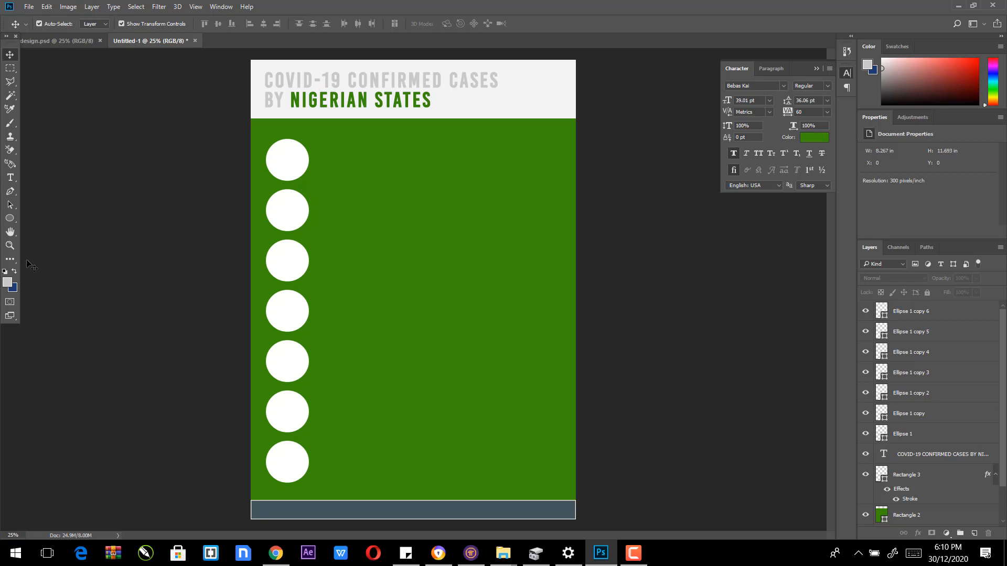
Step: Draw the Nigeria map custom shape, about 320 by 260 px, in the white header beside the title and shift it slightly toward the edge
click(11, 222)
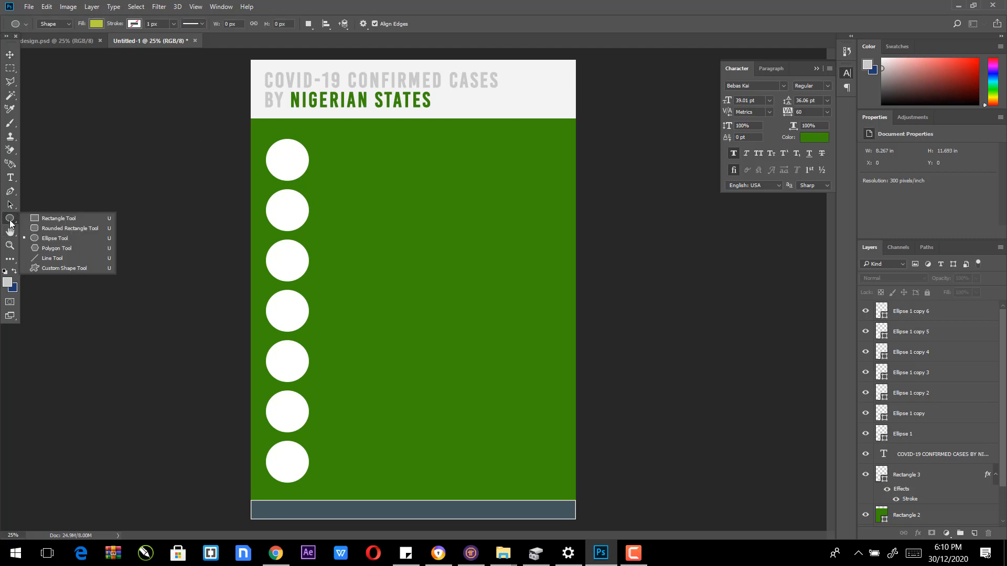
click(58, 268)
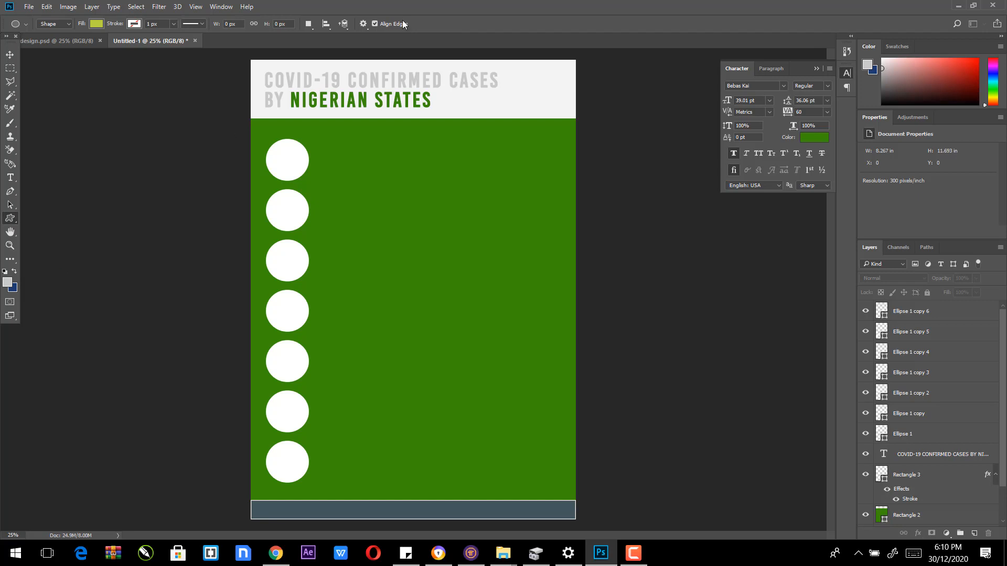
click(411, 24)
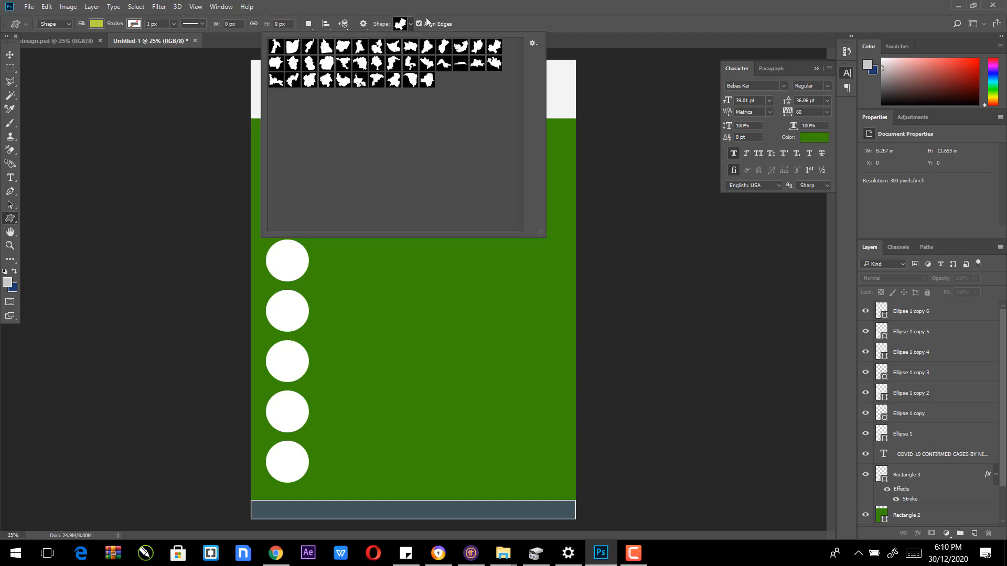
click(344, 48)
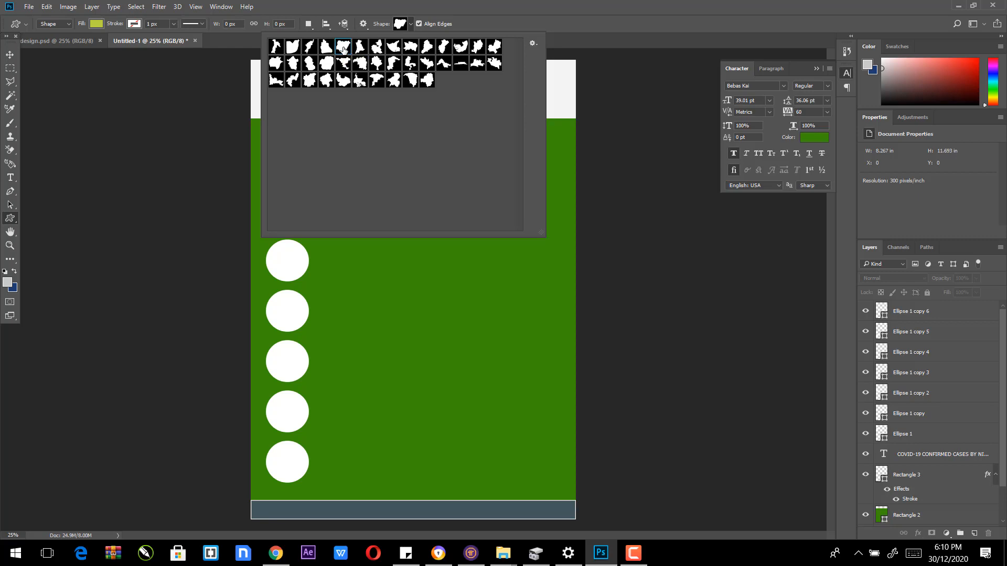
click(575, 4)
drag(512, 77, 543, 87)
click(10, 55)
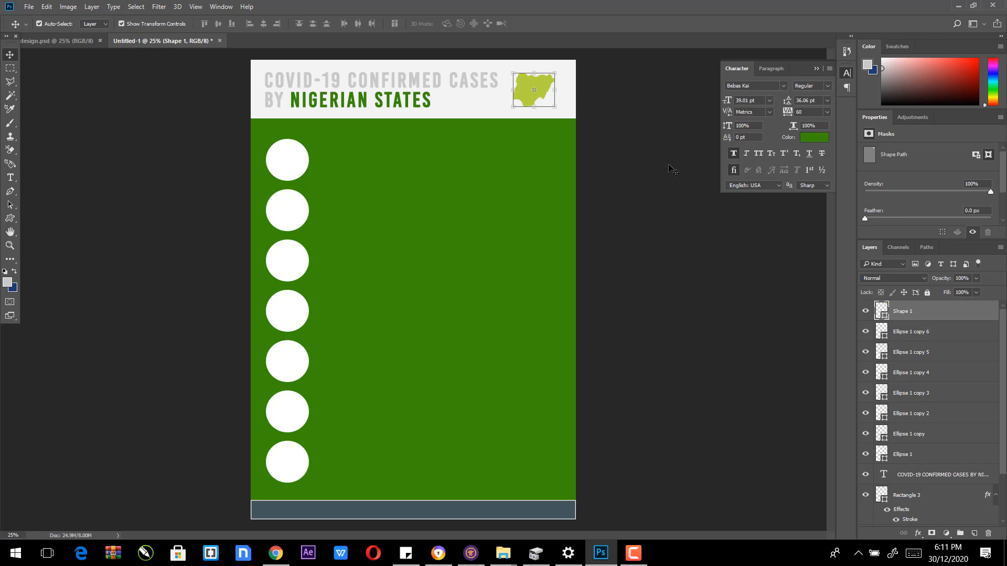
drag(544, 87, 549, 88)
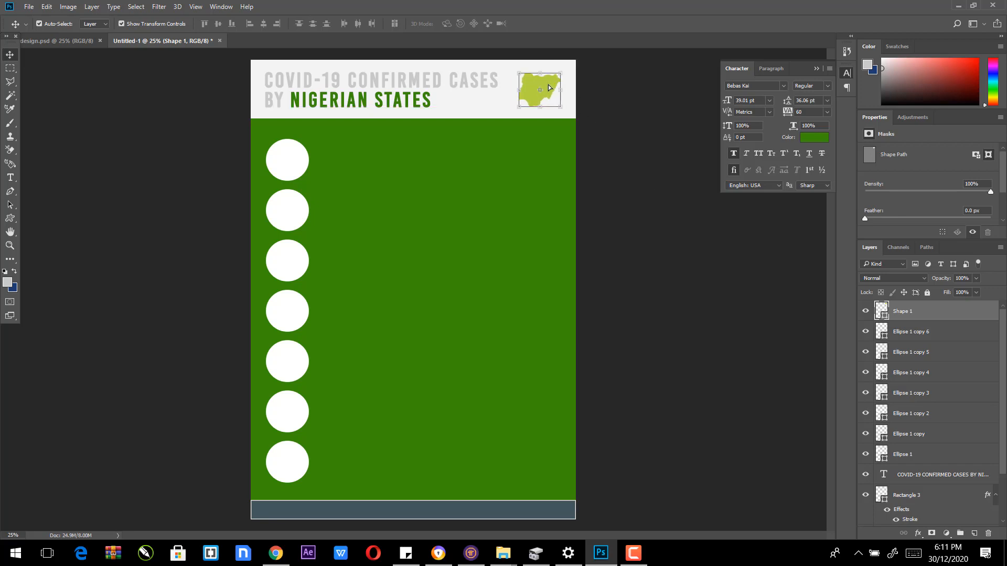
Step: Fill the Nigeria map with the background green 3a8d08 and rename its layer "nigerian map"
double_click(884, 313)
click(484, 184)
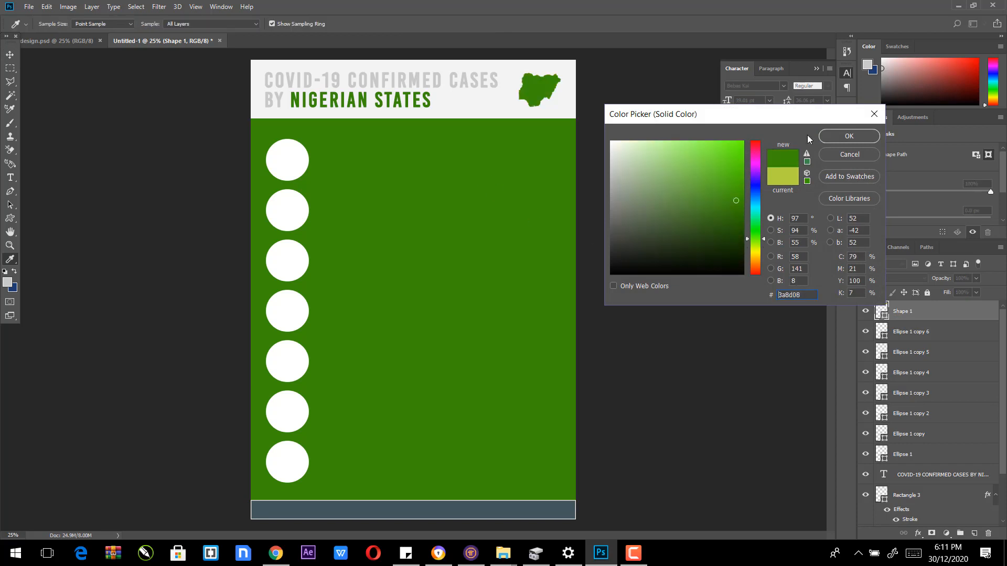
click(834, 136)
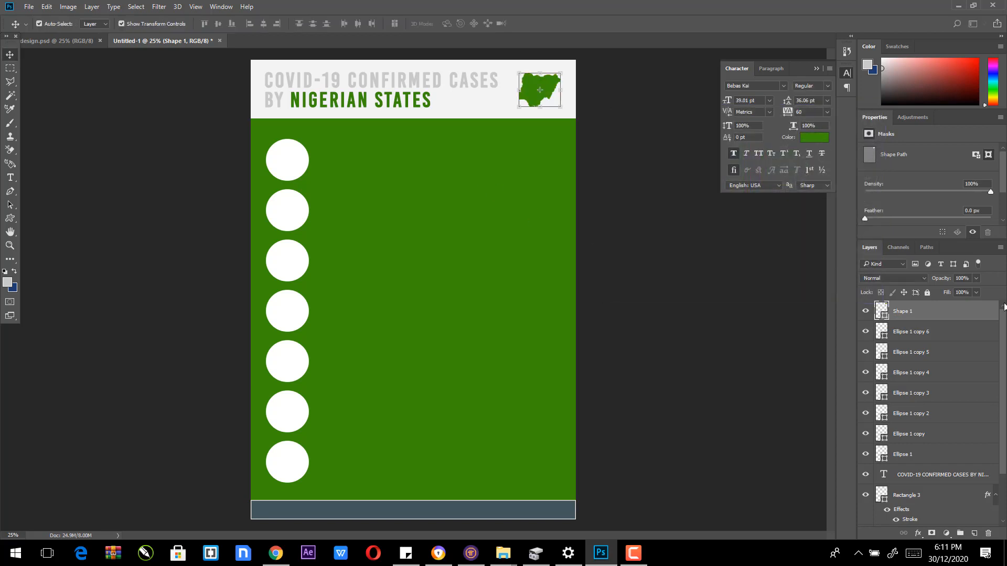
double_click(907, 314)
text(nigerian map)
key(Return)
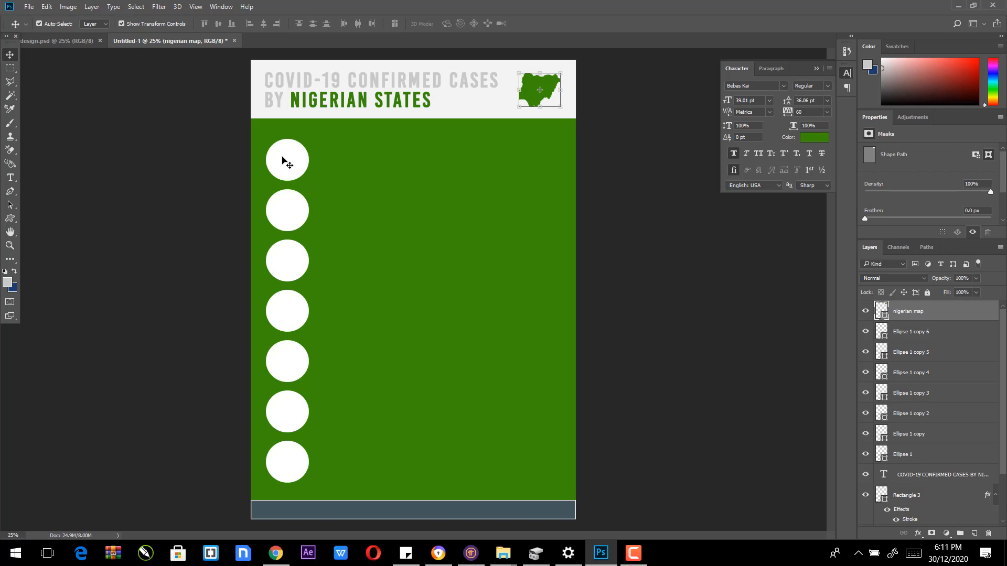
Step: Check the NCDC confirmed-cases table in the browser and draw the Lagos custom shape, about 236 by 100 px, inside the top circle in Photoshop
click(441, 557)
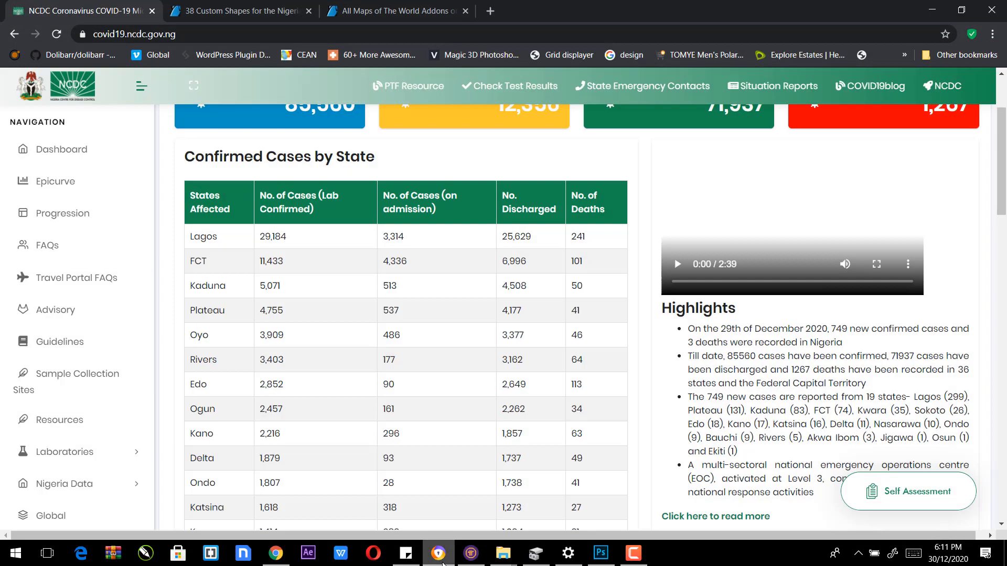
key(alt+Tab)
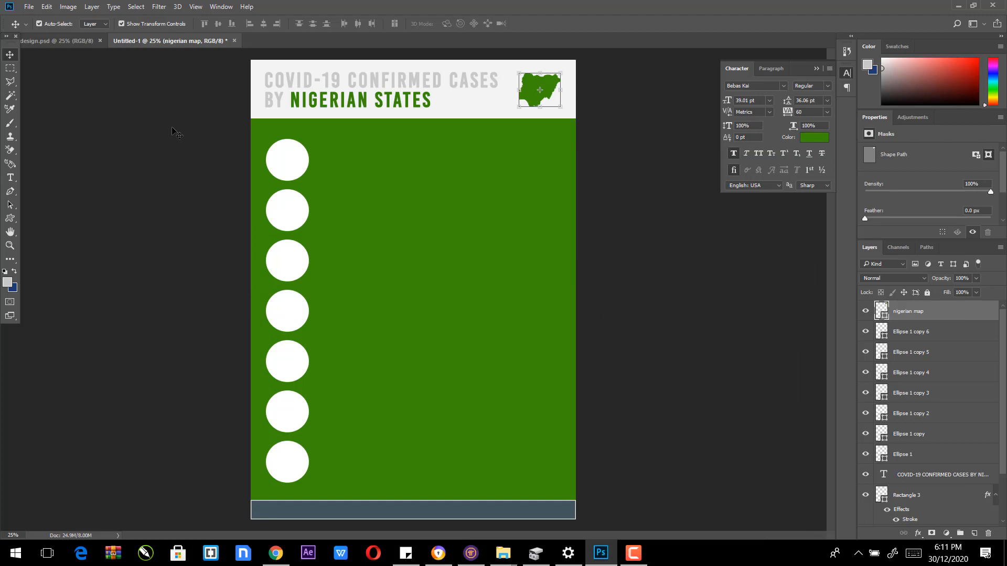
click(10, 218)
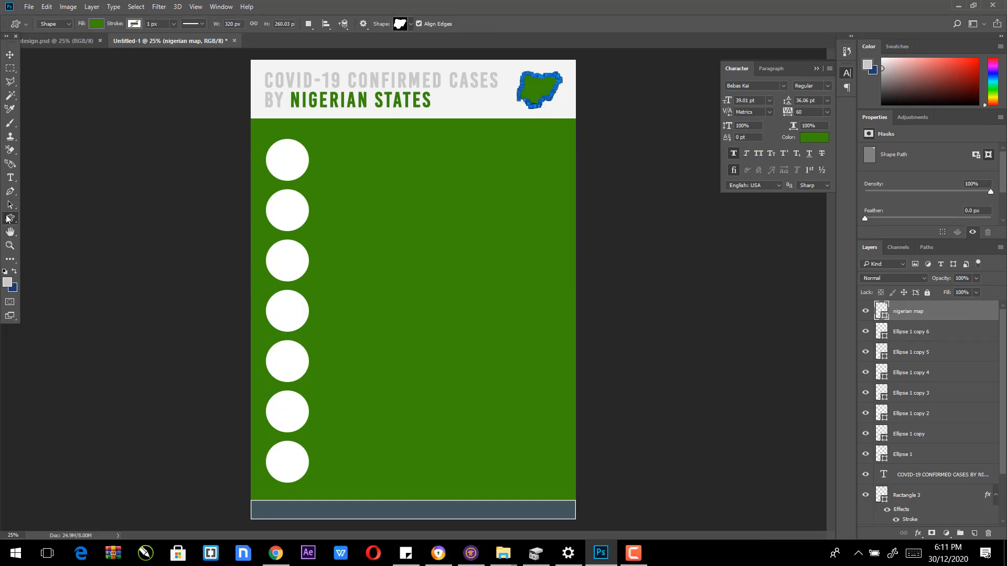
click(412, 23)
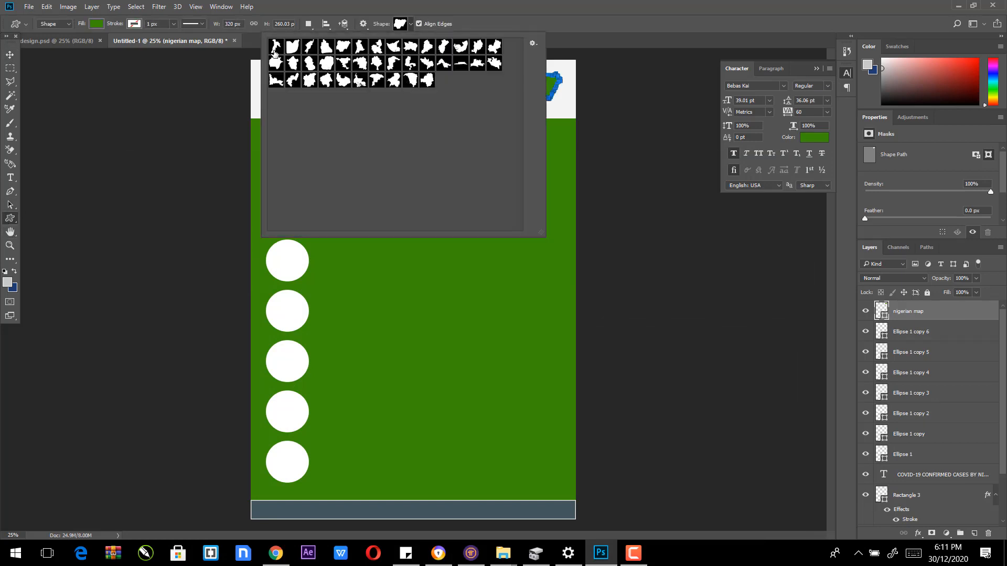
click(462, 64)
click(470, 4)
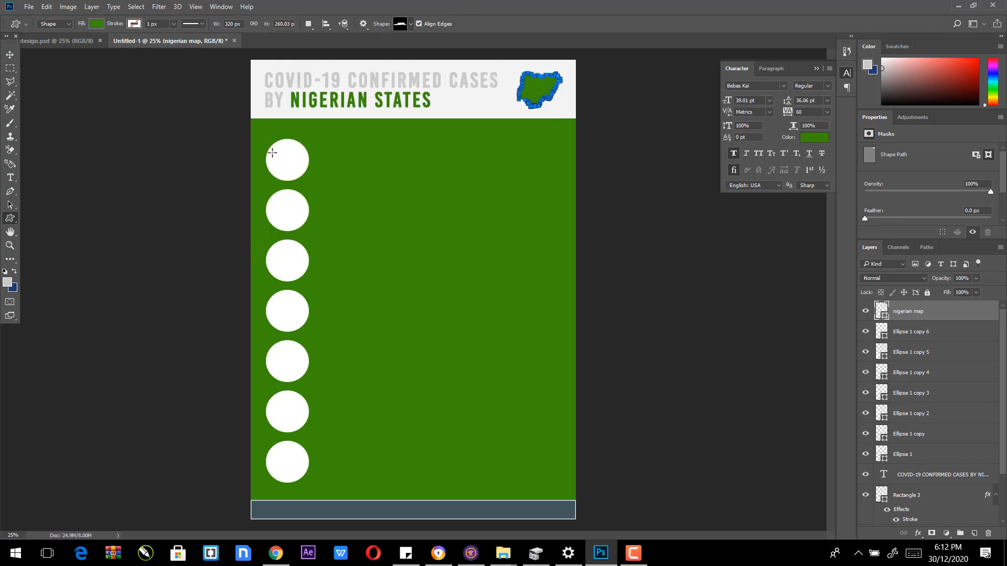
drag(272, 152, 302, 166)
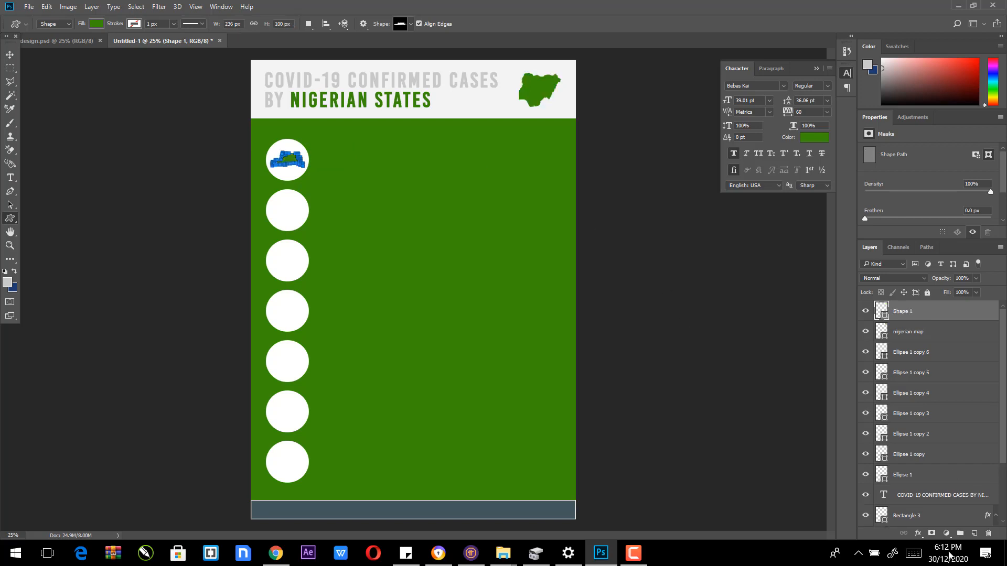
Step: Change the Lagos shape's fill to light yellow-green a3e039
double_click(882, 313)
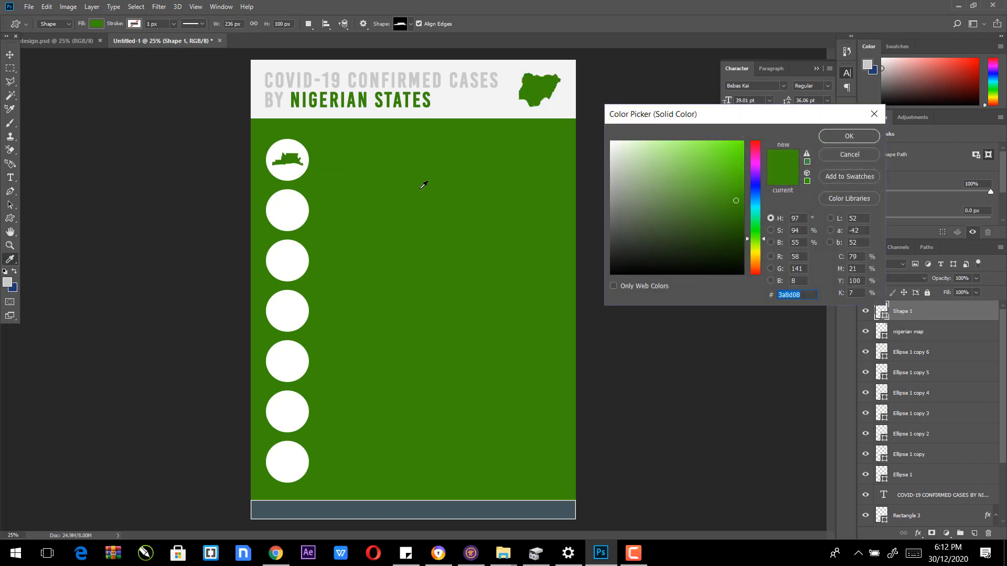
click(673, 151)
drag(672, 151, 682, 164)
click(757, 244)
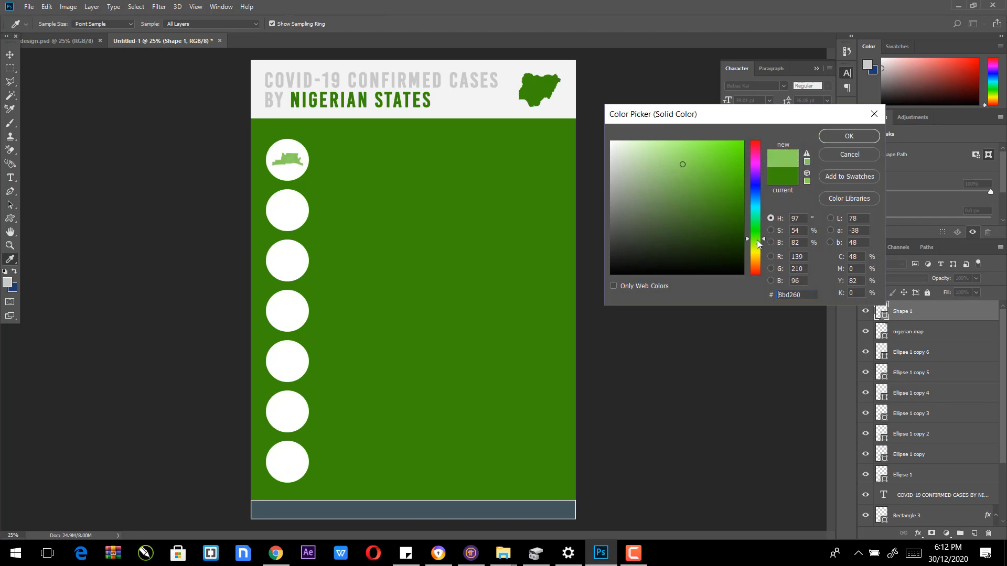
click(715, 156)
mouse_move(715, 156)
mouse_down()
mouse_move(723, 168)
mouse_move(710, 158)
mouse_up()
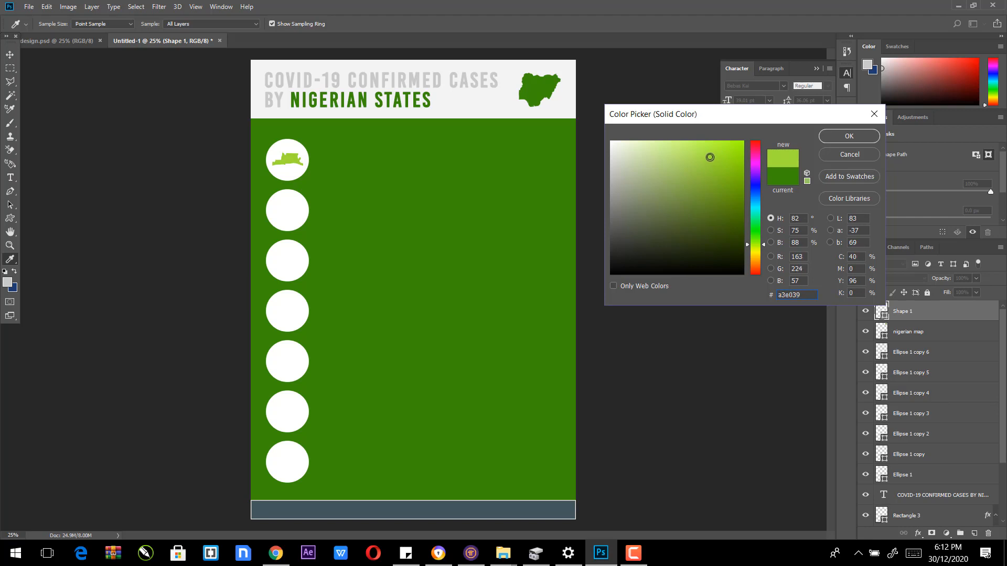
click(841, 139)
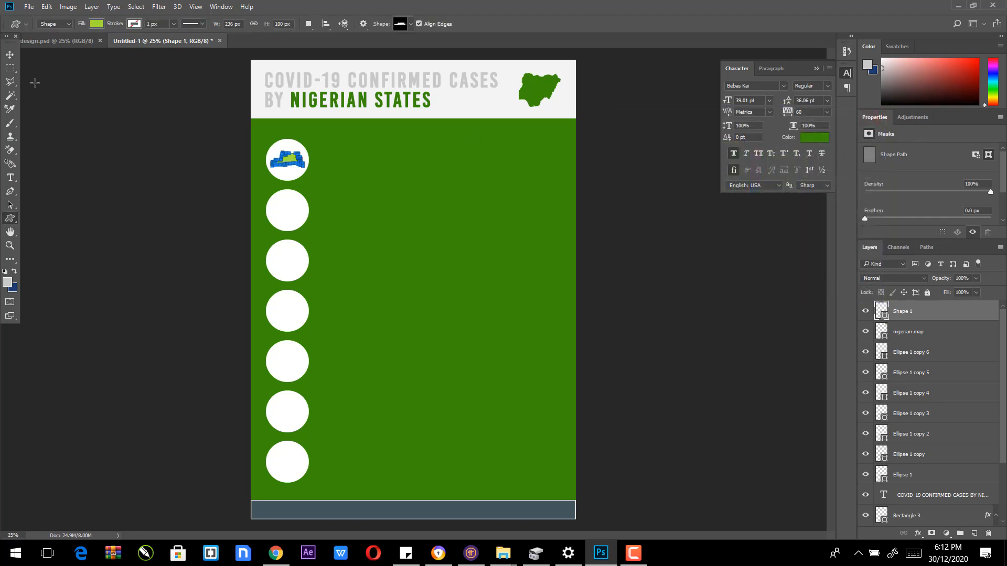
Step: Rename the Lagos shape's layer "lagos map" and deselect it
click(10, 55)
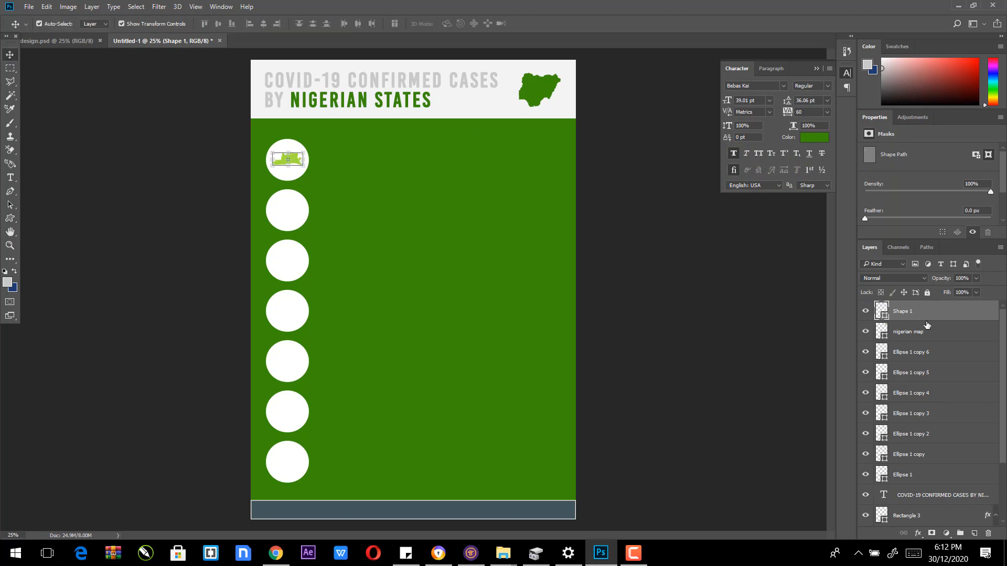
double_click(900, 311)
text(lagos map)
key(Return)
click(166, 332)
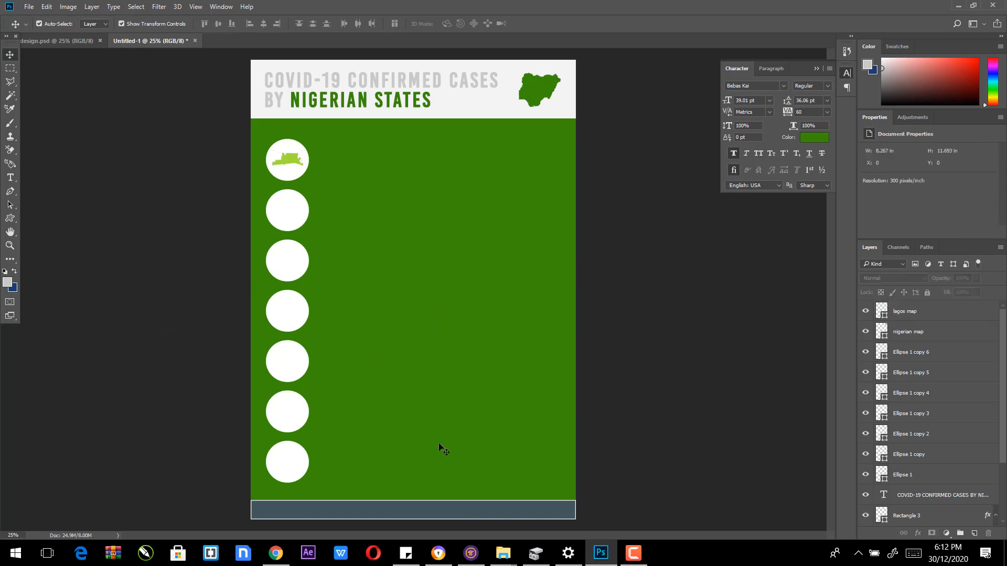
Step: Check the NCDC confirmed-cases table in the browser and draw the Abuja (FCT) custom shape inside the second circle in Photoshop
click(439, 553)
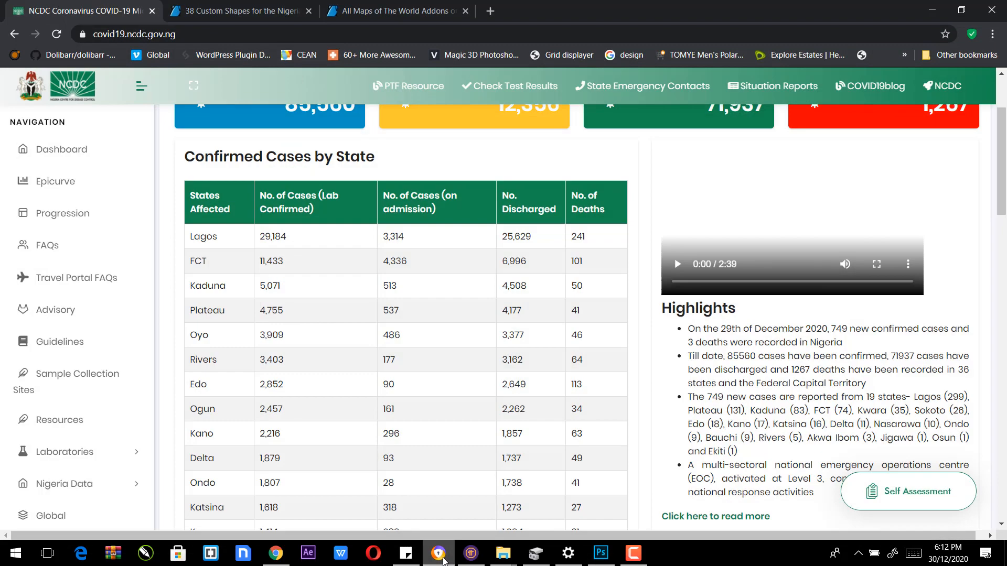
click(438, 553)
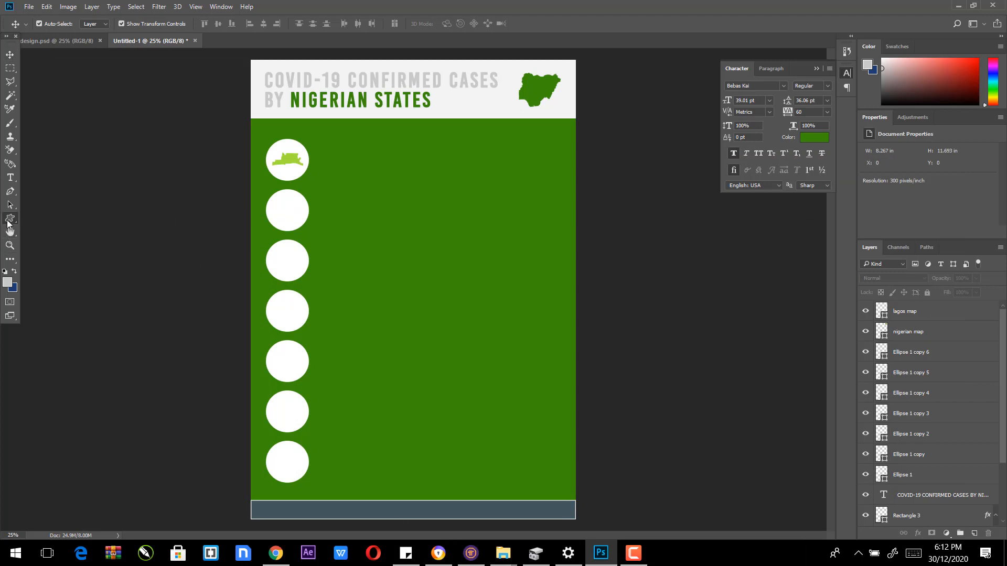
click(9, 219)
click(410, 23)
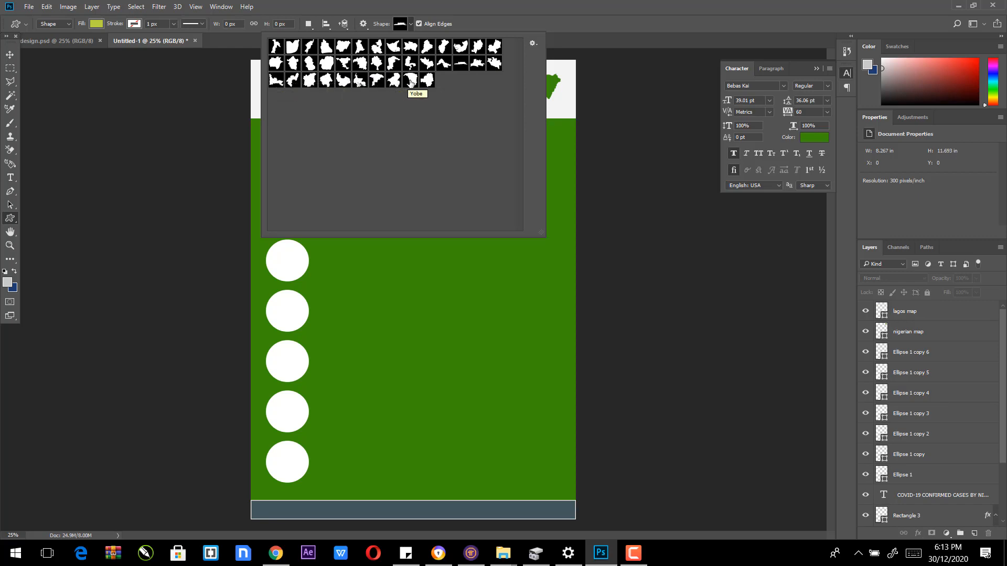
click(294, 47)
key(Return)
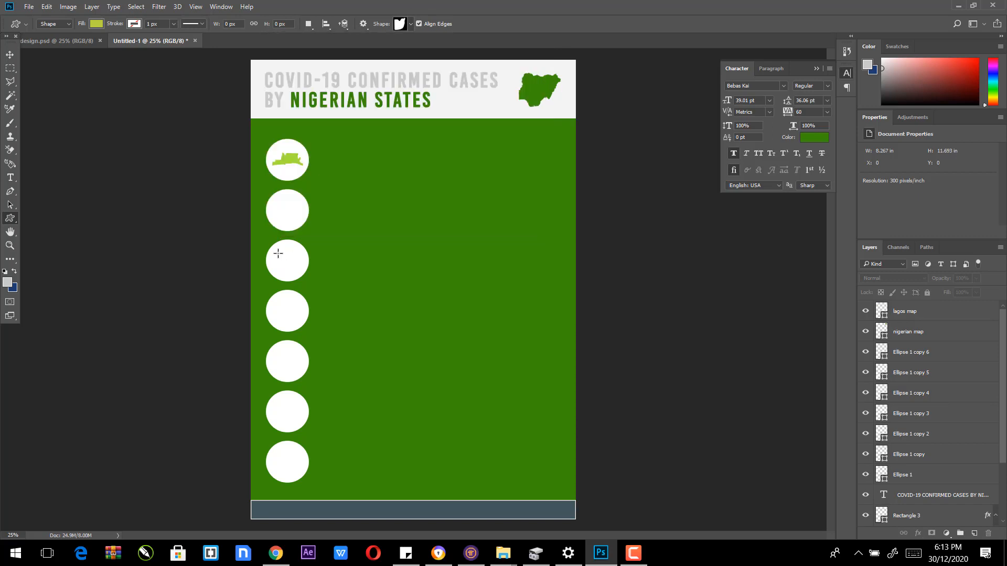
mouse_move(276, 205)
mouse_down()
mouse_move(295, 221)
mouse_move(294, 212)
mouse_up()
click(10, 54)
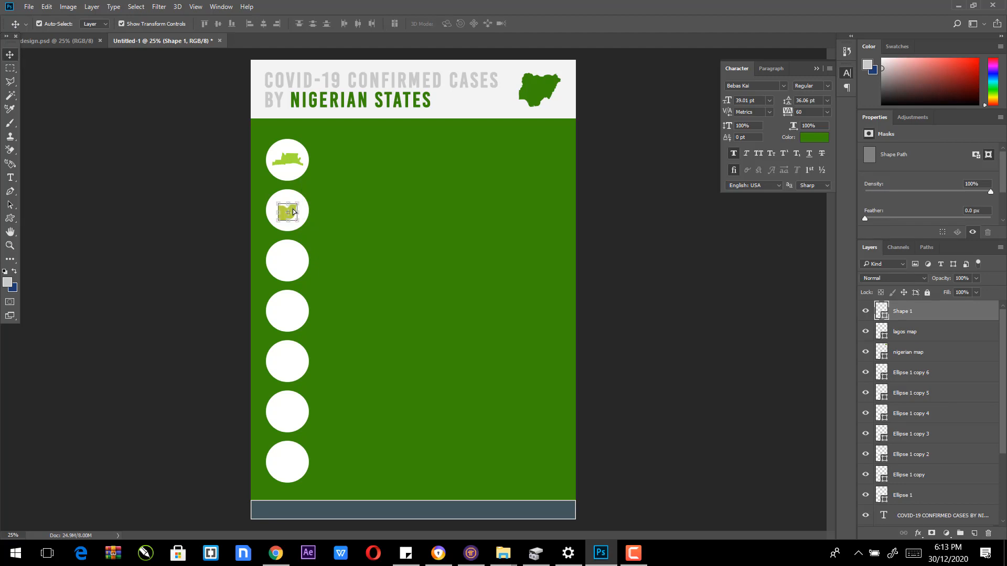
Step: Match the Abuja shape's fill to the yellow-green of the Lagos map
double_click(884, 310)
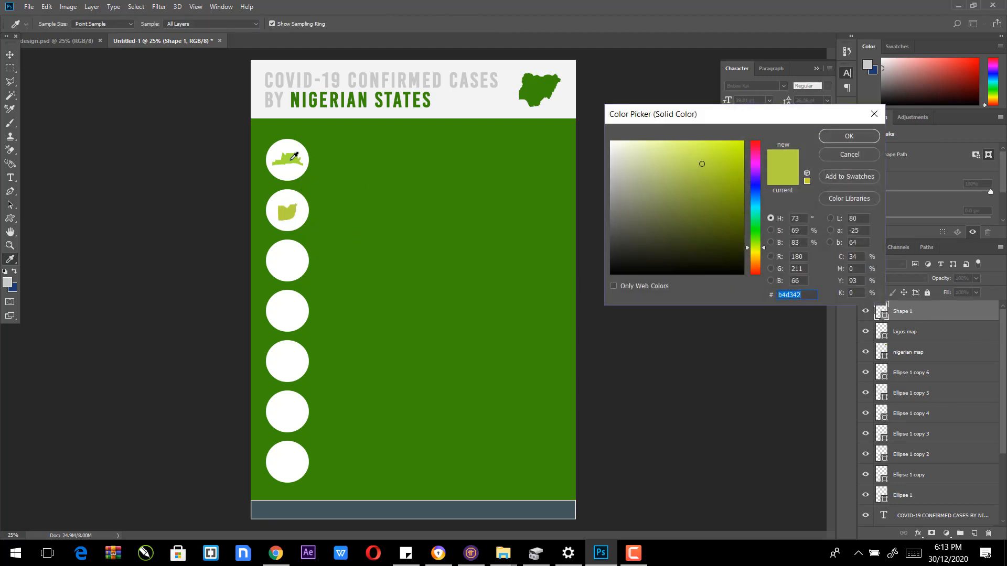
click(293, 156)
click(850, 136)
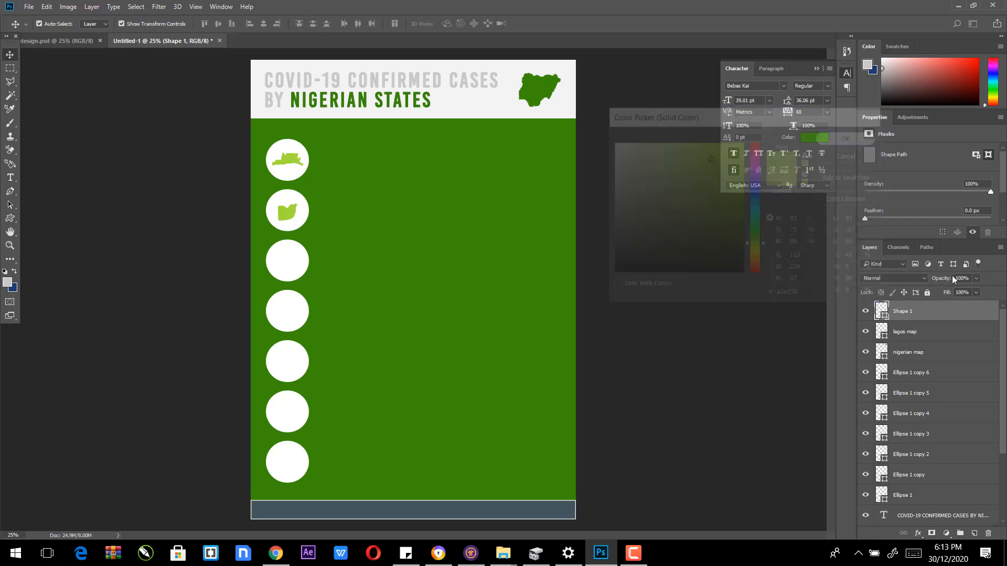
Step: Rename the Abuja shape's layer "Abuja" and place the "lagos map" layer above it
double_click(898, 312)
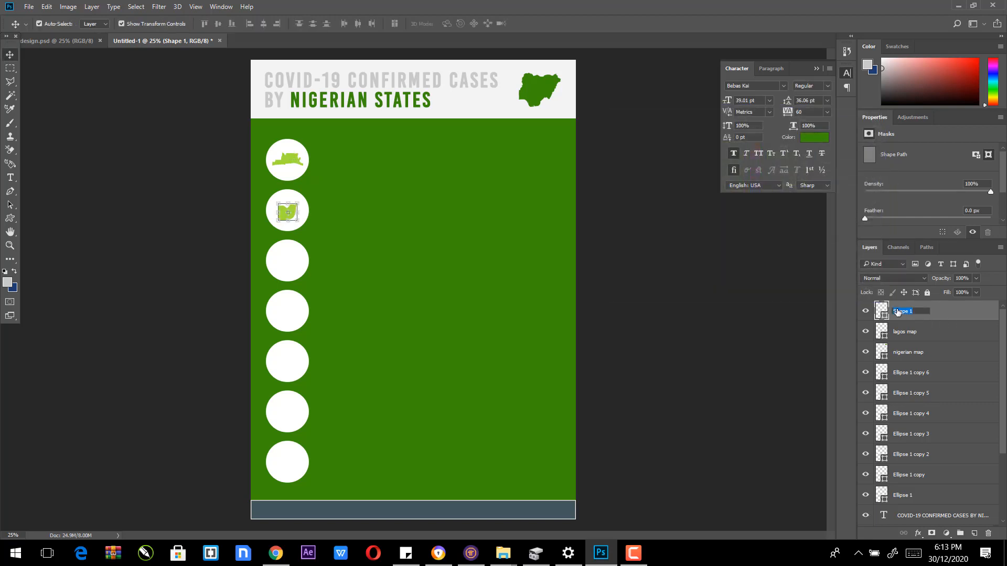
text(Abuja)
key(Return)
drag(932, 330, 929, 303)
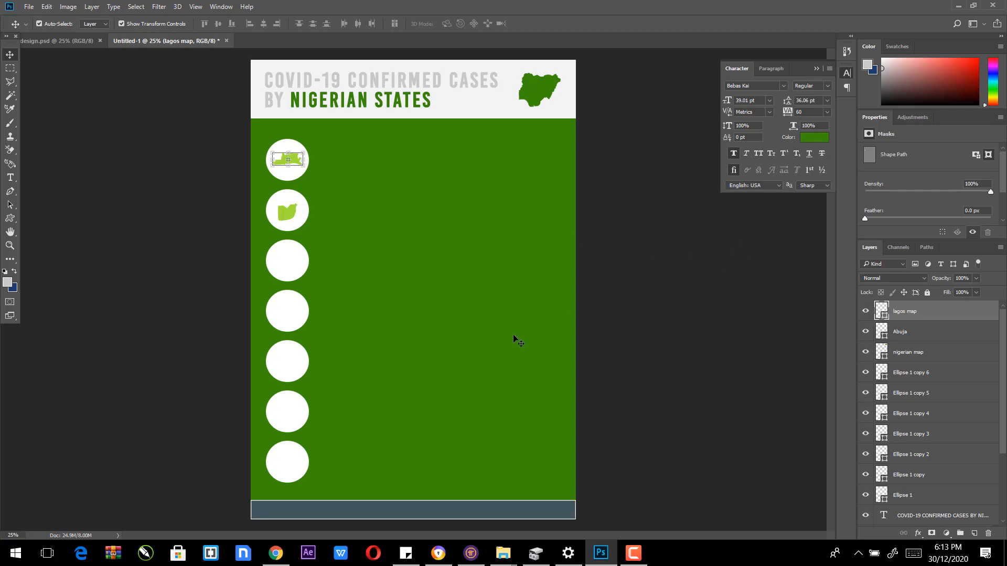
Step: Check the case table in the browser and draw the Kaduna shape in Photoshop's third circle, about 168 by 164 px, with fill a3e039
click(438, 553)
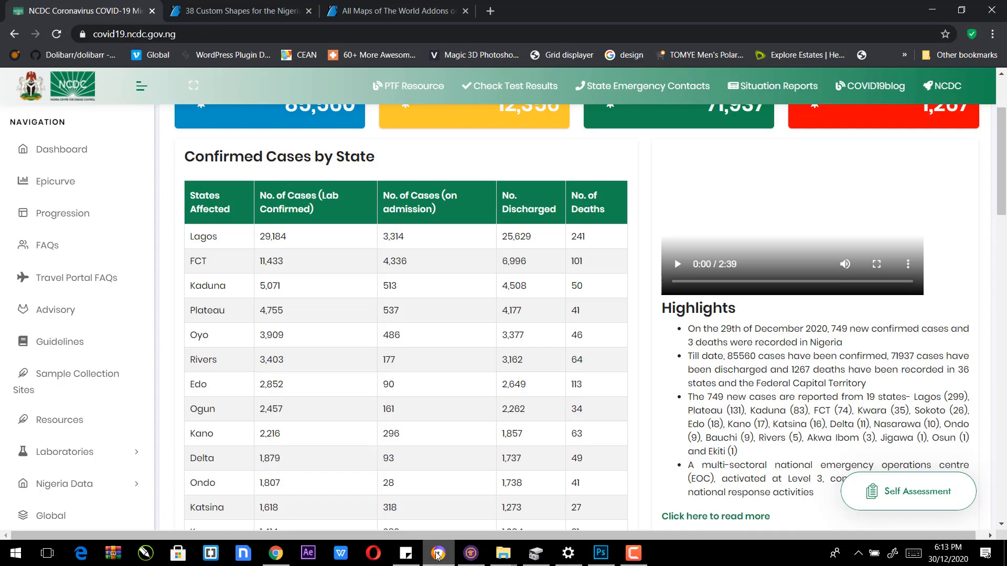
click(437, 553)
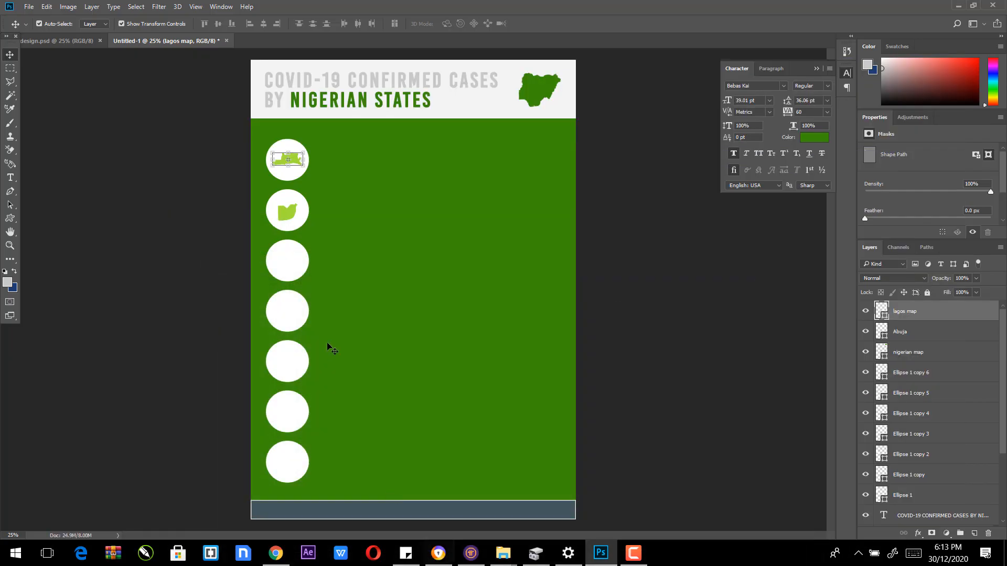
click(10, 218)
click(412, 24)
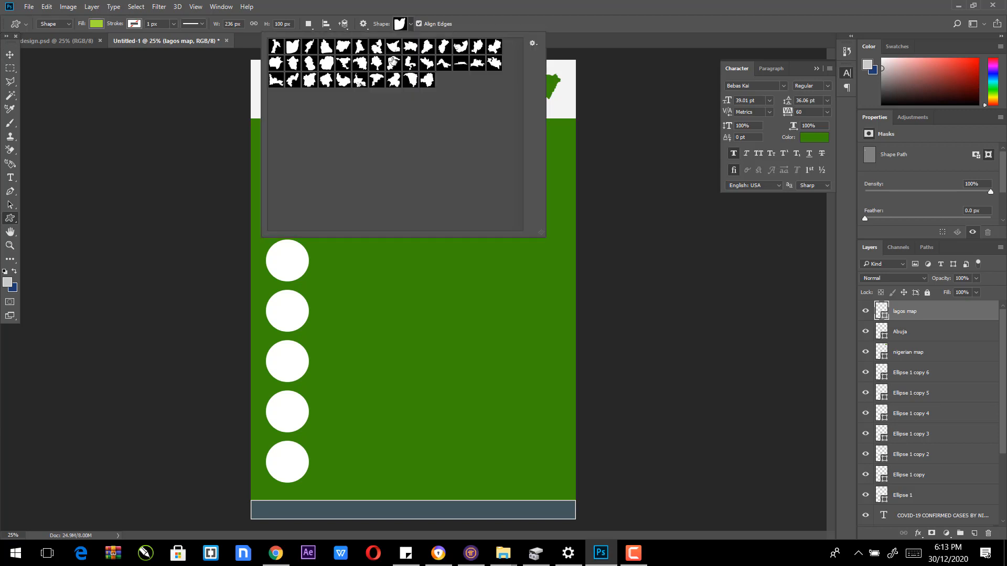
click(309, 80)
click(359, 64)
click(449, 6)
drag(273, 250, 297, 272)
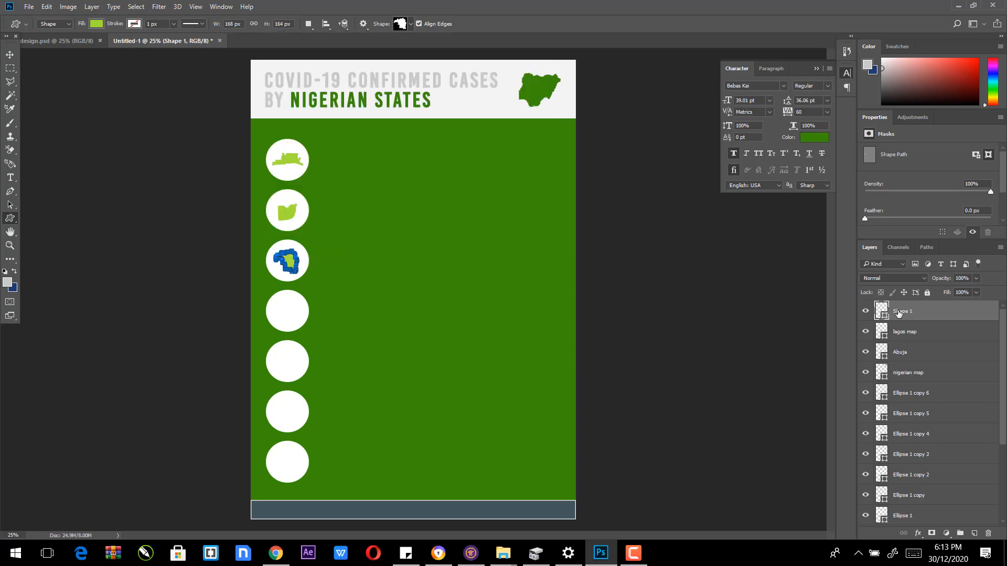
double_click(881, 312)
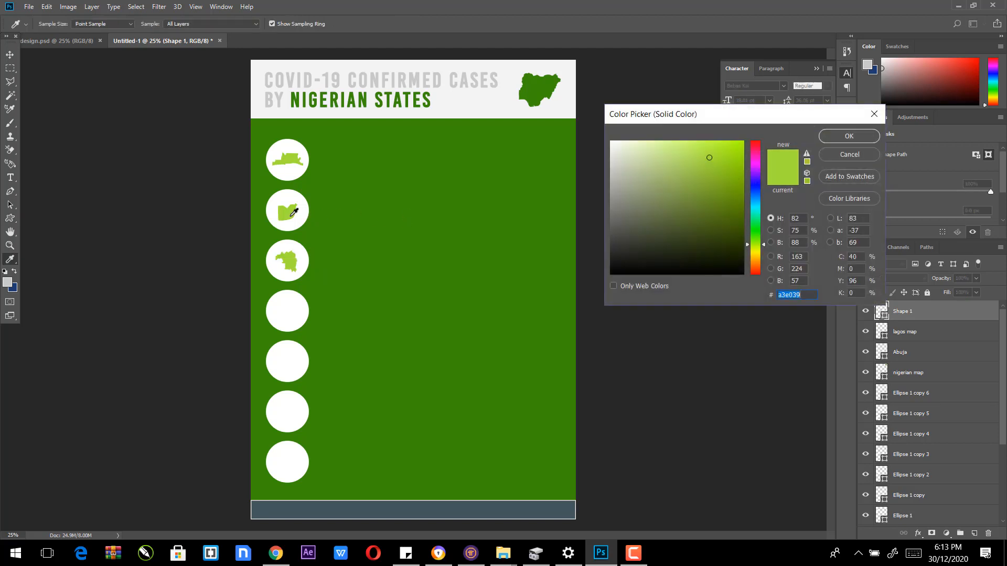
click(848, 135)
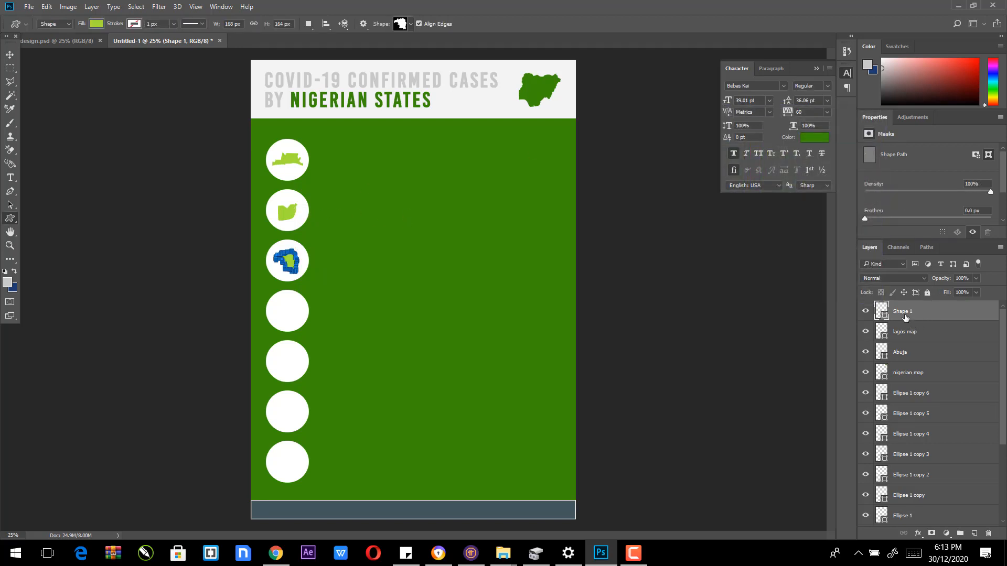
Step: Rename the Kaduna shape's layer "Kaduna map" and place it directly below the "Abuja" layer
double_click(902, 311)
text(Kaduna)
key(Return)
click(915, 311)
text(map)
key(Return)
drag(940, 315, 943, 363)
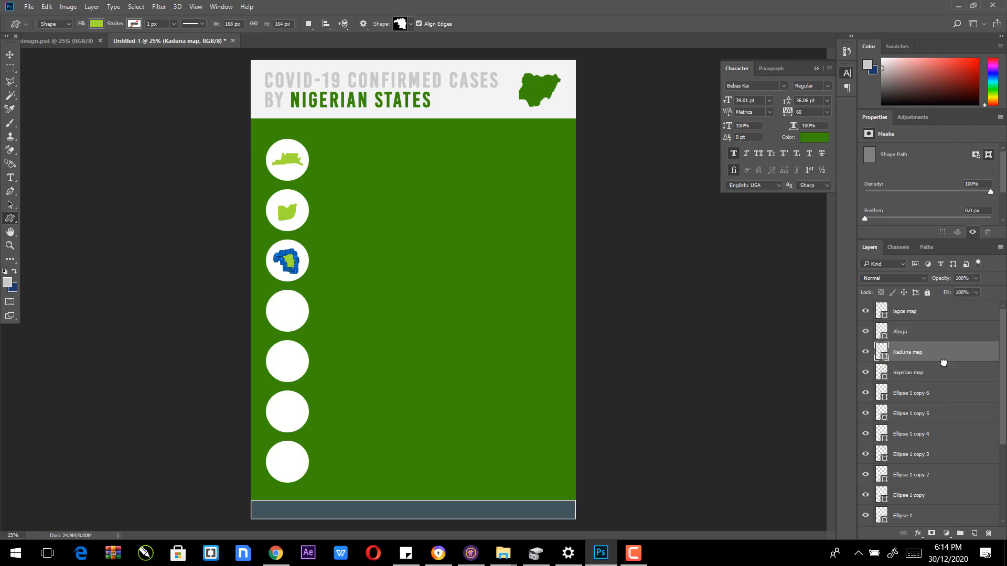
Step: Check the case table in the browser and draw the Plateau custom shape, about 180 by 140 px, inside the fourth circle in Photoshop
click(444, 562)
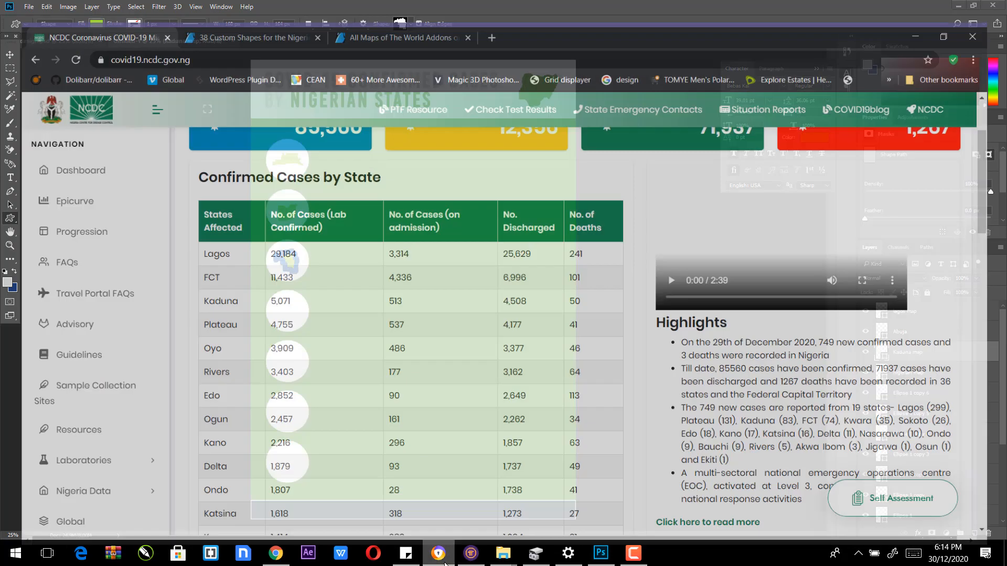
click(444, 562)
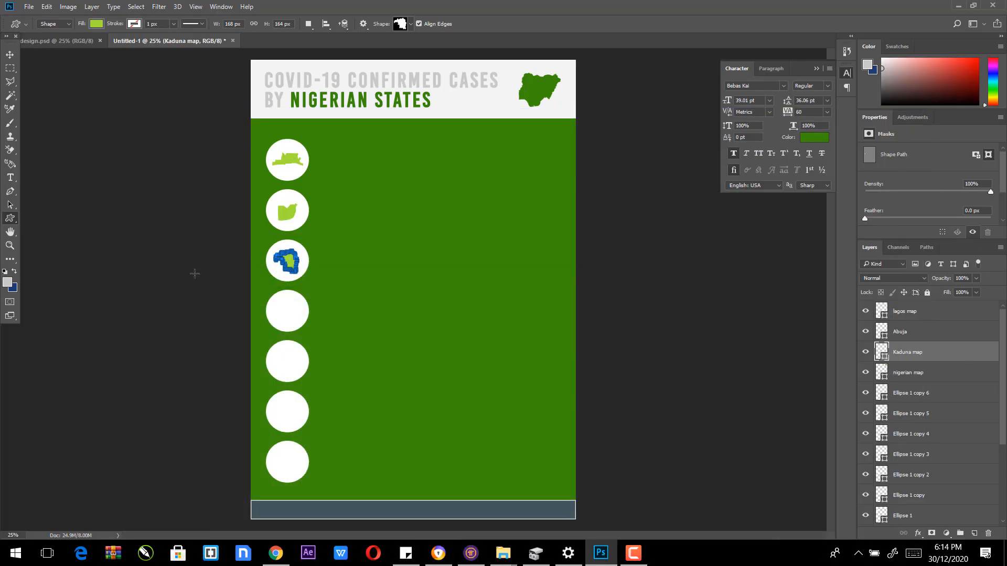
click(9, 55)
click(131, 281)
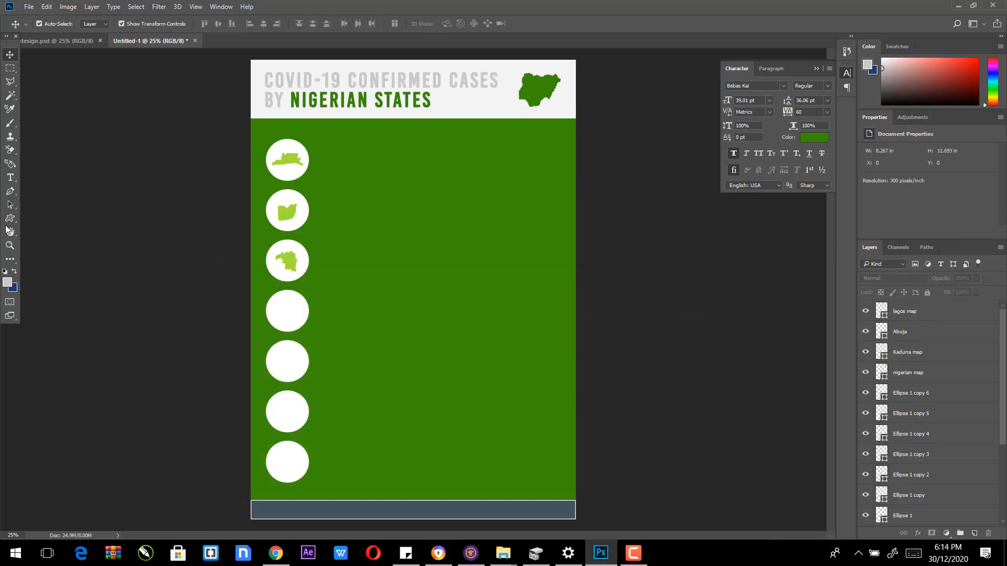
click(9, 219)
click(410, 25)
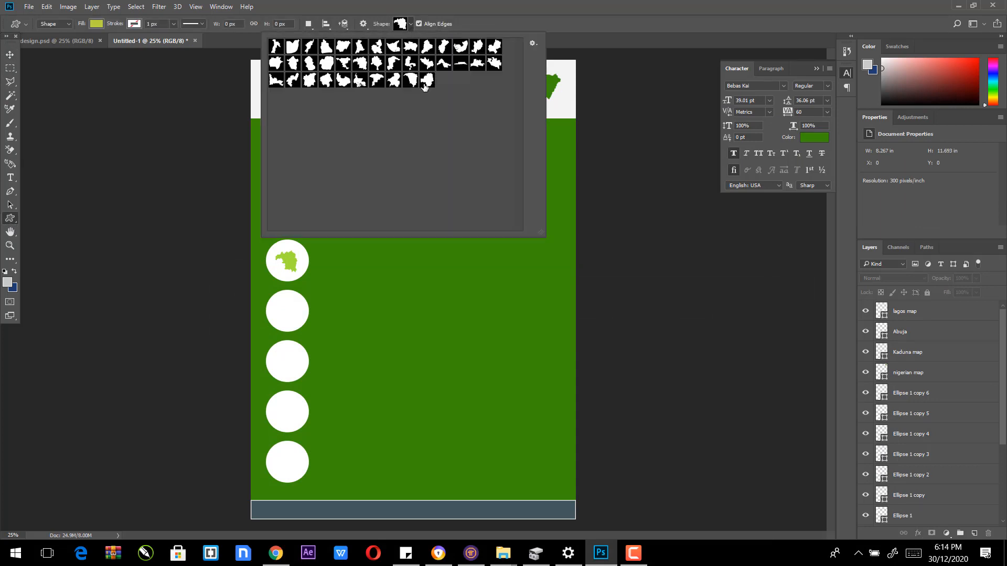
click(424, 85)
click(342, 81)
drag(277, 304, 300, 323)
Step: Change the Plateau shape's fill to the other maps' yellow-green, a3e039
double_click(883, 312)
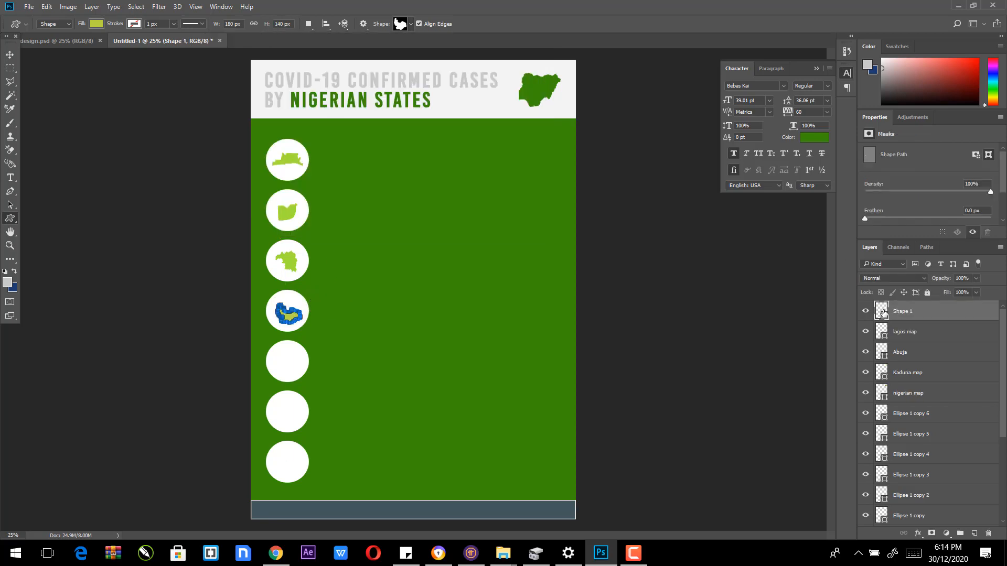
click(288, 261)
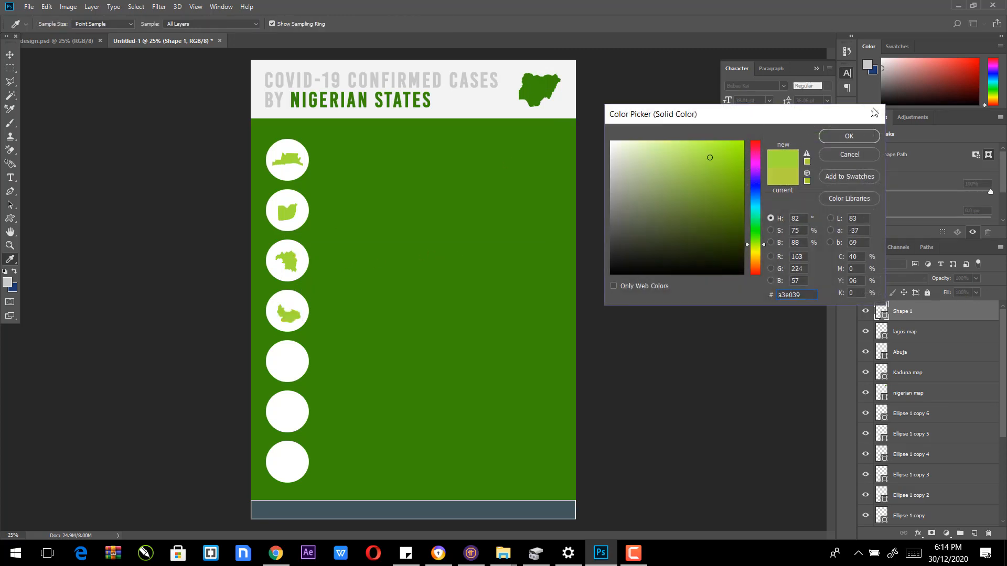
click(848, 137)
Step: Nudge the Plateau shape up and slightly left to centre it in the fourth circle
key(v)
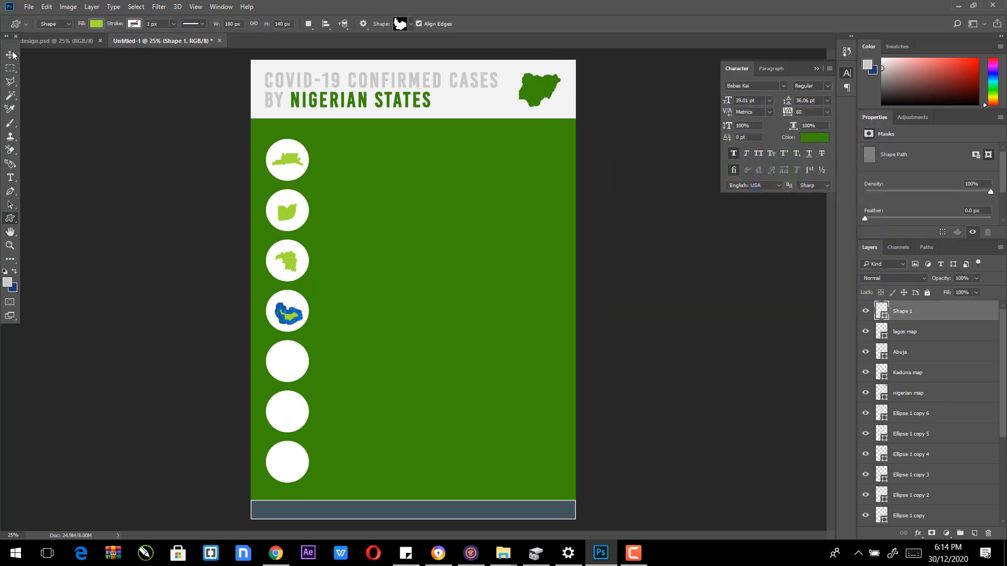
key(Up)
key(Up)
key(Up)
key(Up)
key(Left)
key(Left)
key(Left)
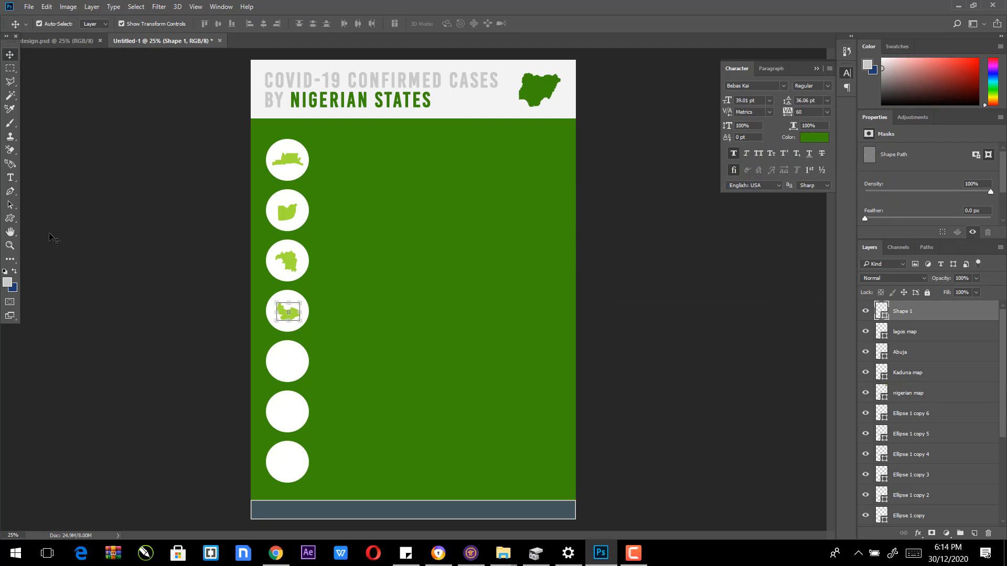
key(Right)
key(Right)
Step: Place the Plateau shape's layer below "Kaduna map", rename it "Plateau map" and deselect it
drag(900, 321, 903, 381)
double_click(902, 373)
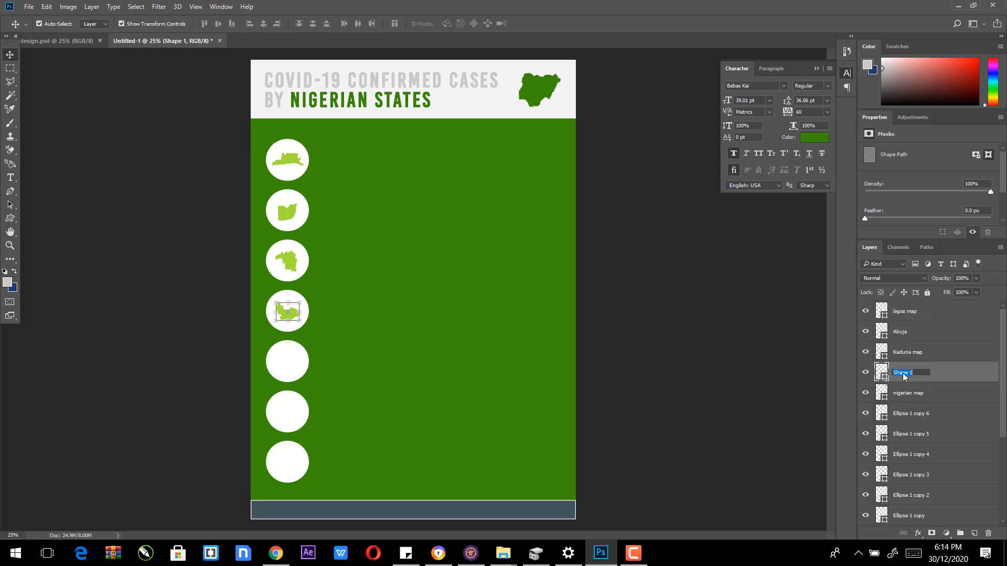
text(Plateau map)
key(Return)
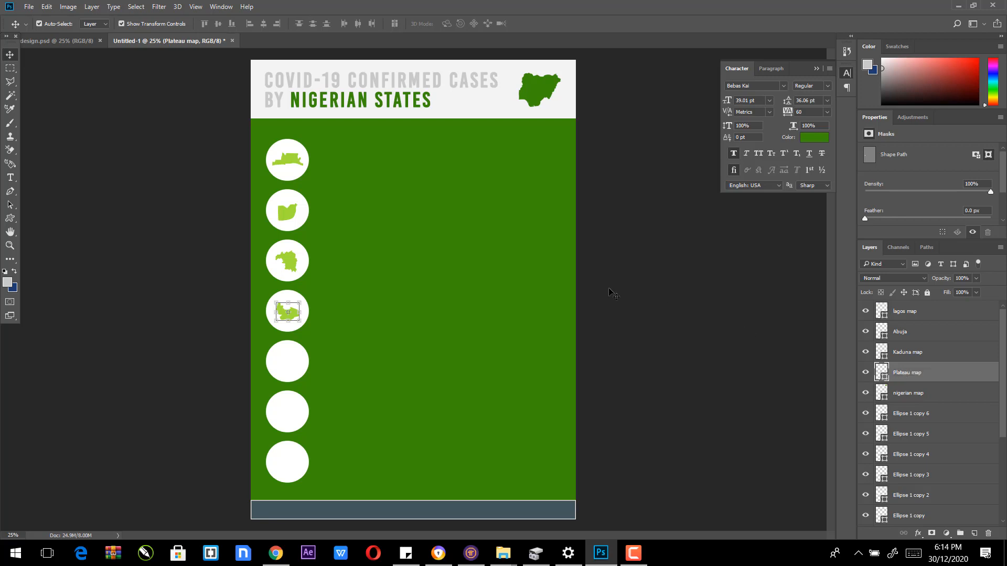
click(205, 279)
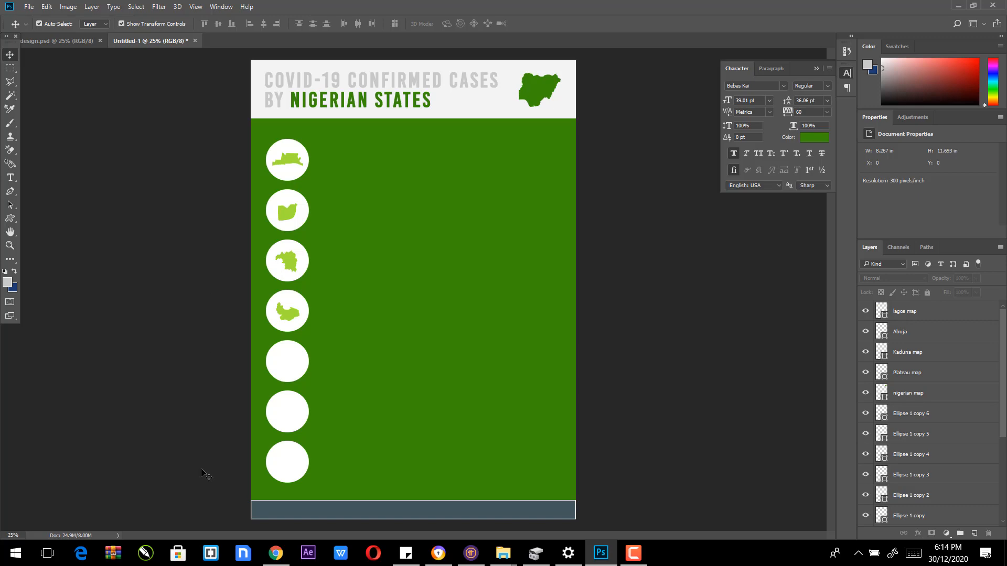
Step: Check the case table in the browser and draw the Oyo custom shape, about 164 by 160 px, inside the fifth circle in Photoshop
click(438, 556)
click(438, 557)
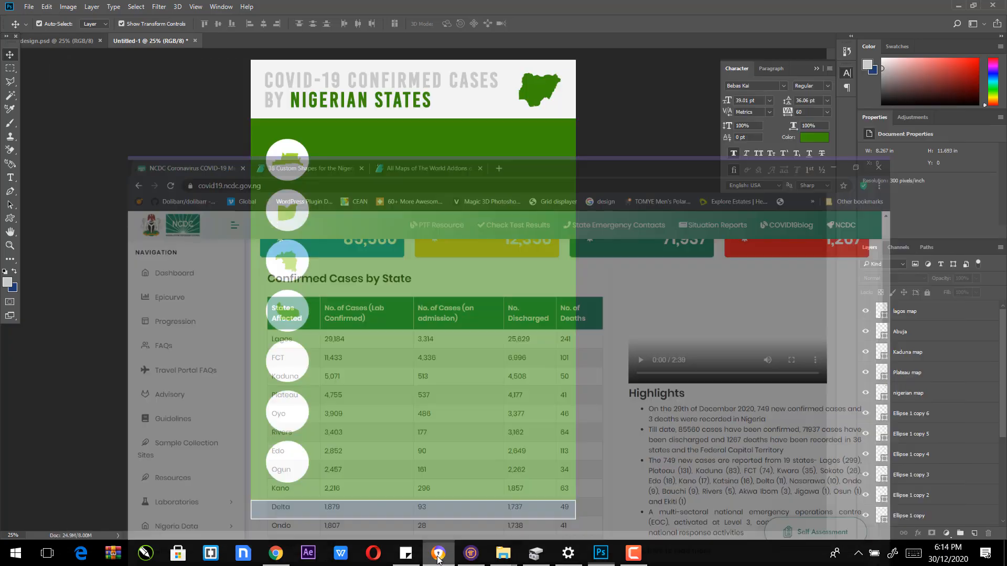
click(9, 220)
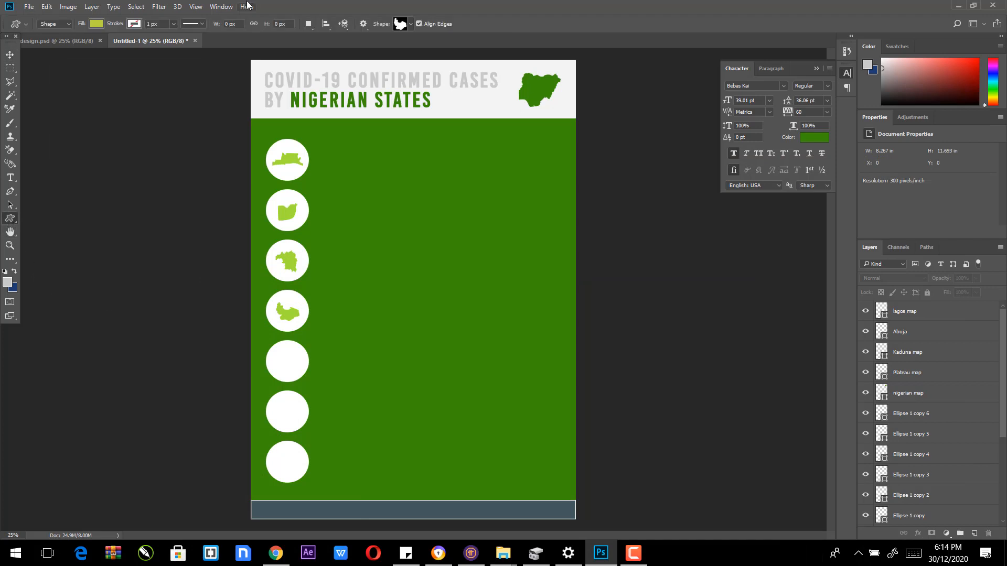
click(410, 25)
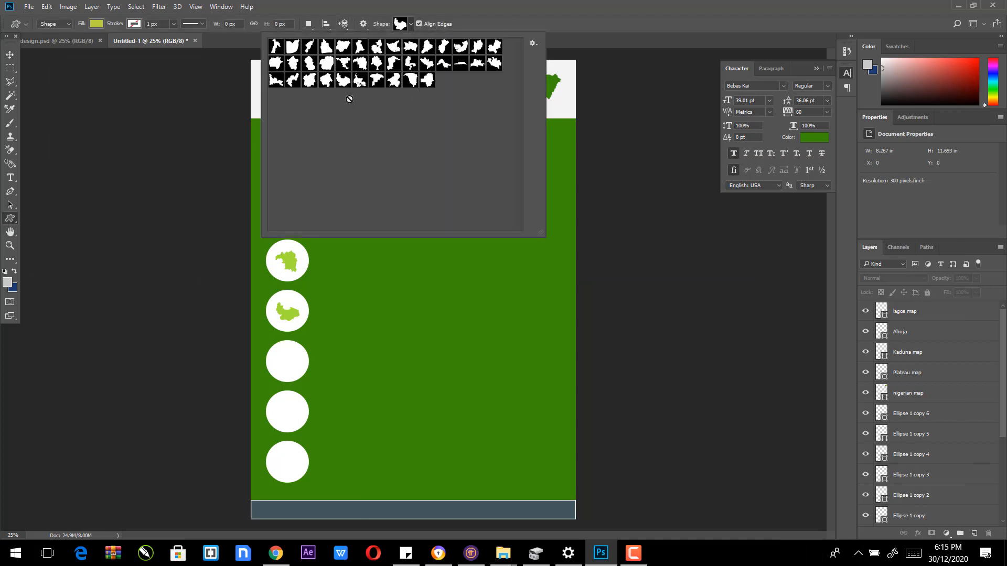
click(327, 84)
click(276, 352)
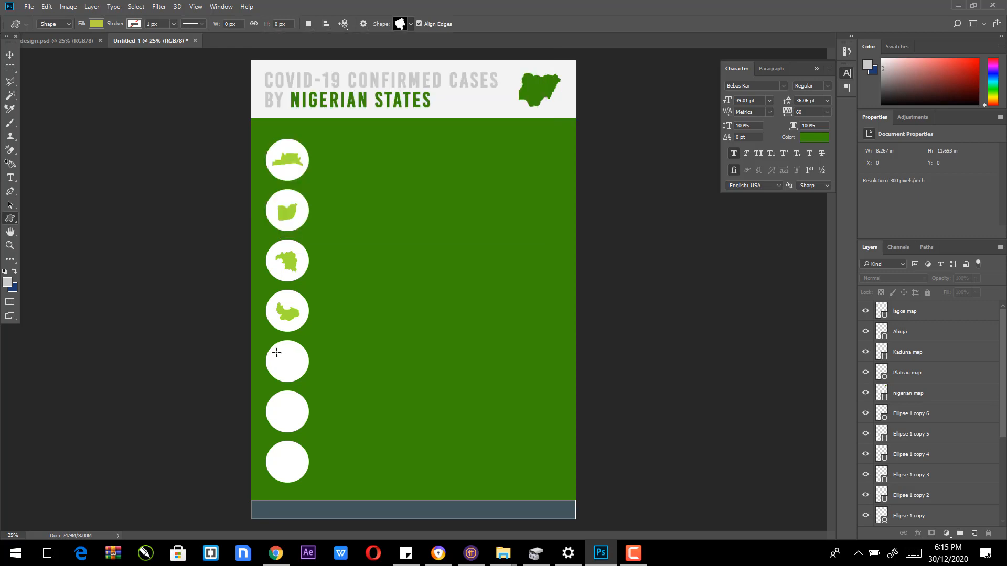
drag(276, 352, 298, 374)
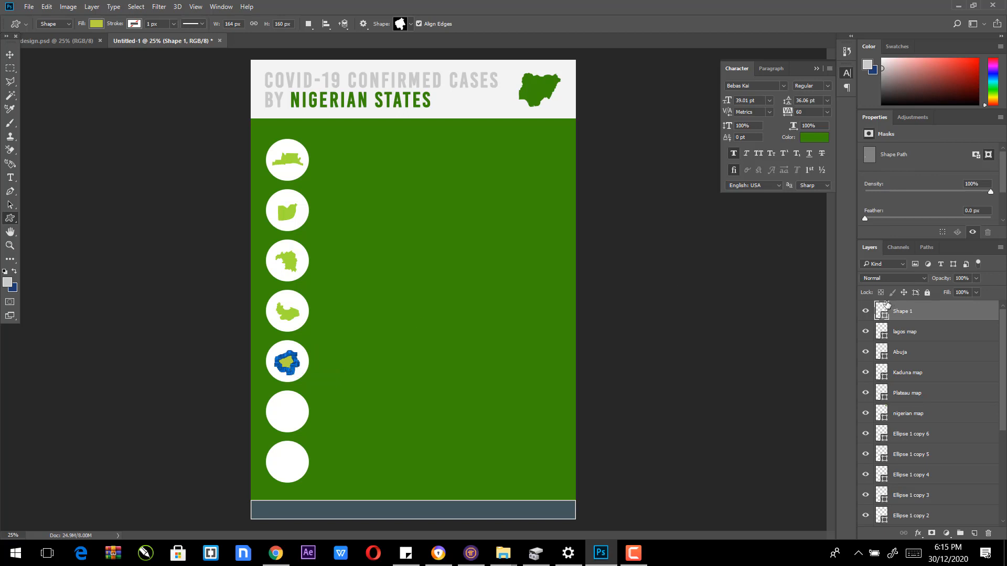
Step: Change the Oyo shape's fill to the other maps' yellow-green, a3e039
double_click(878, 313)
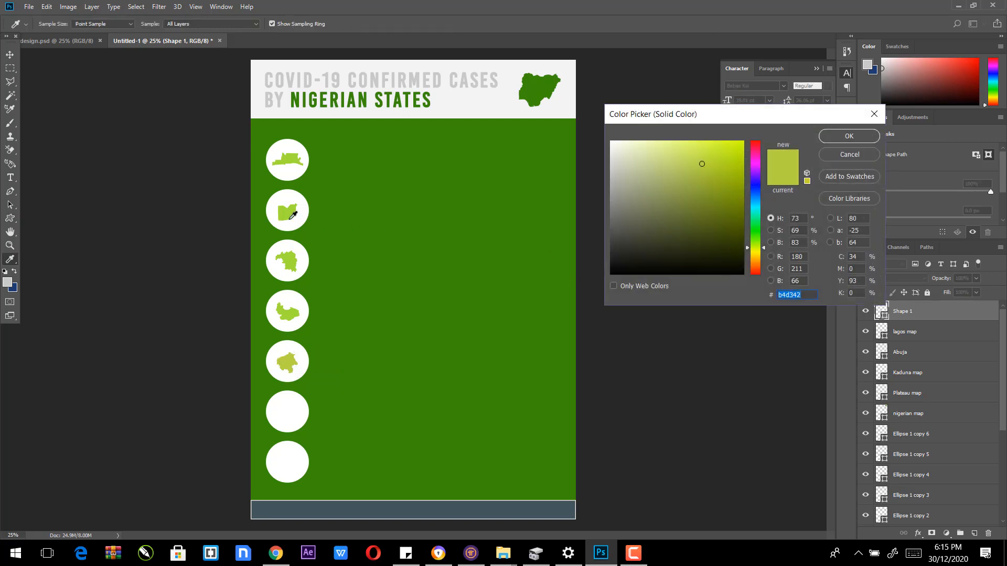
click(293, 259)
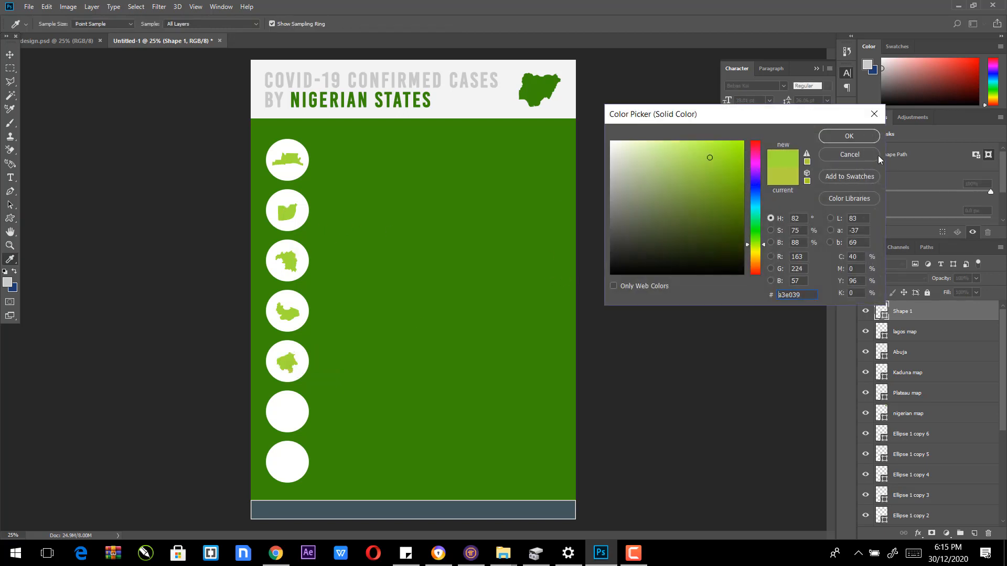
click(837, 136)
Step: Place the Oyo shape's layer below "Plateau map" and rename it "oyo map"
drag(903, 313, 925, 394)
double_click(907, 394)
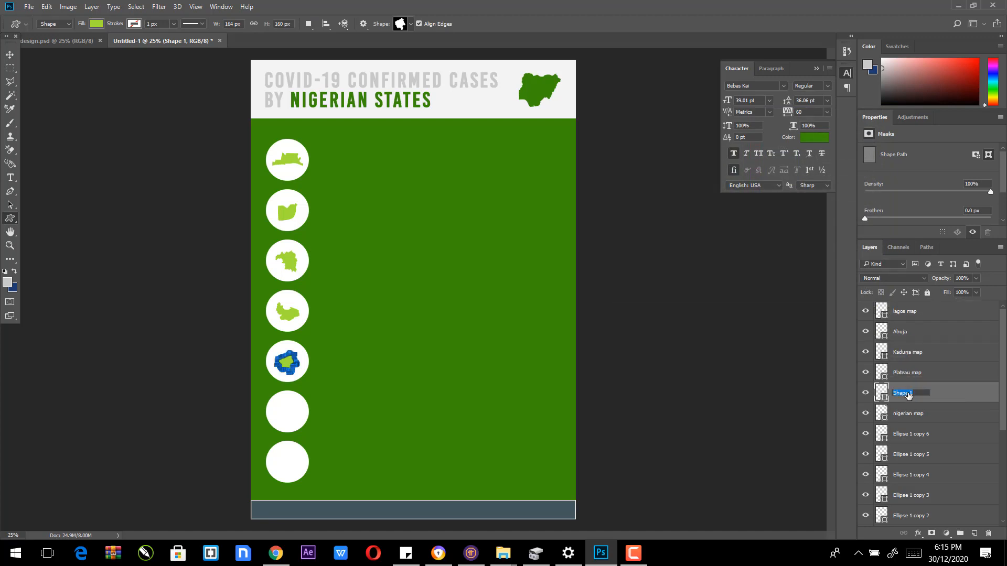
text(oyo map)
key(Return)
Step: Check the case table in the browser and draw the Rivers custom shape in Photoshop's sixth circle, about 172 by 172 px, filled a3e039
click(437, 556)
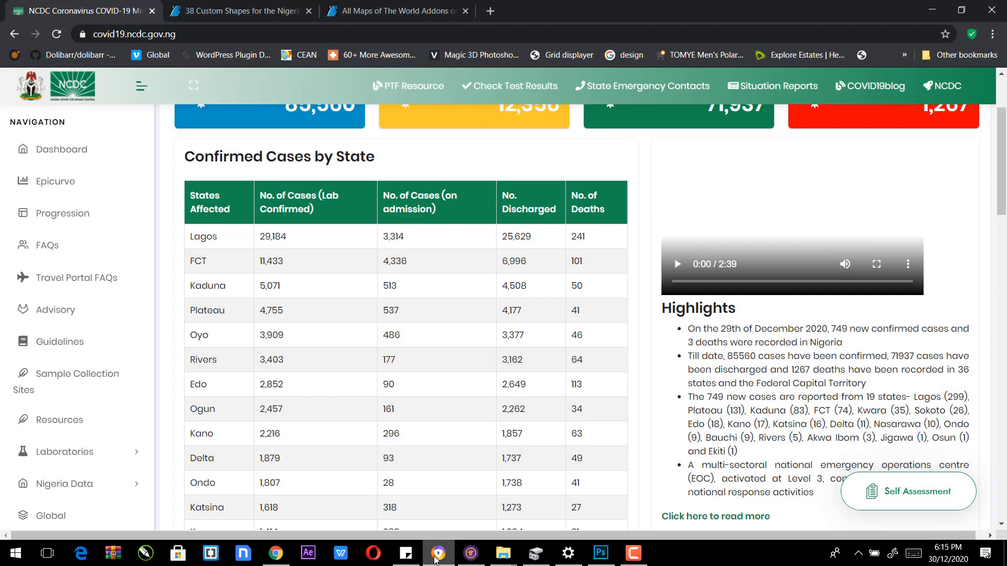
click(437, 555)
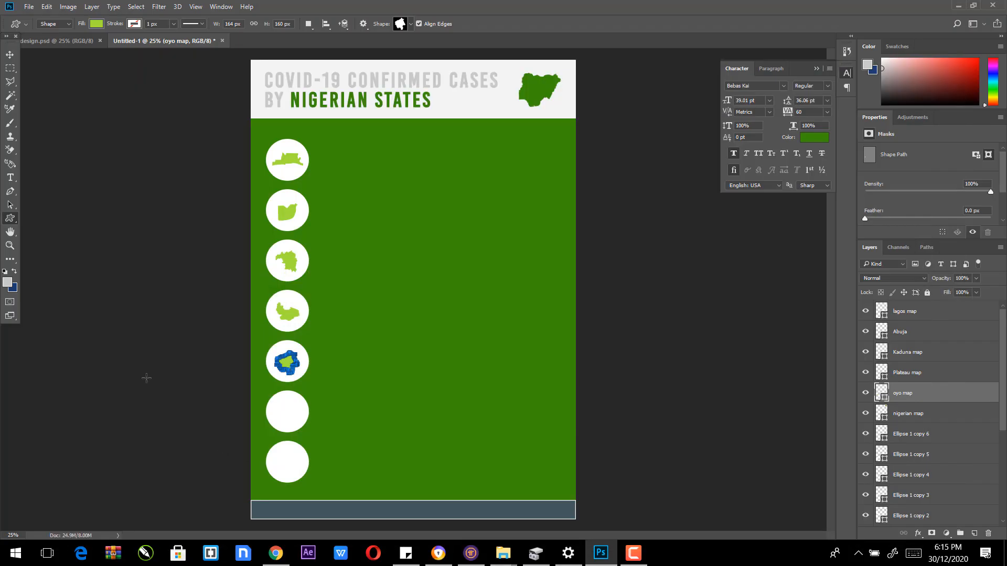
click(11, 207)
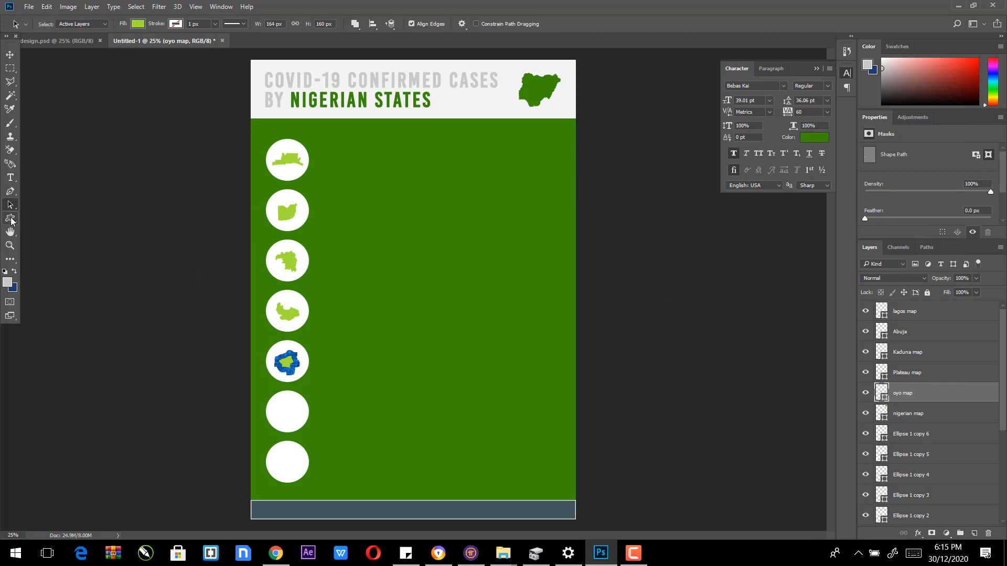
click(10, 218)
click(411, 24)
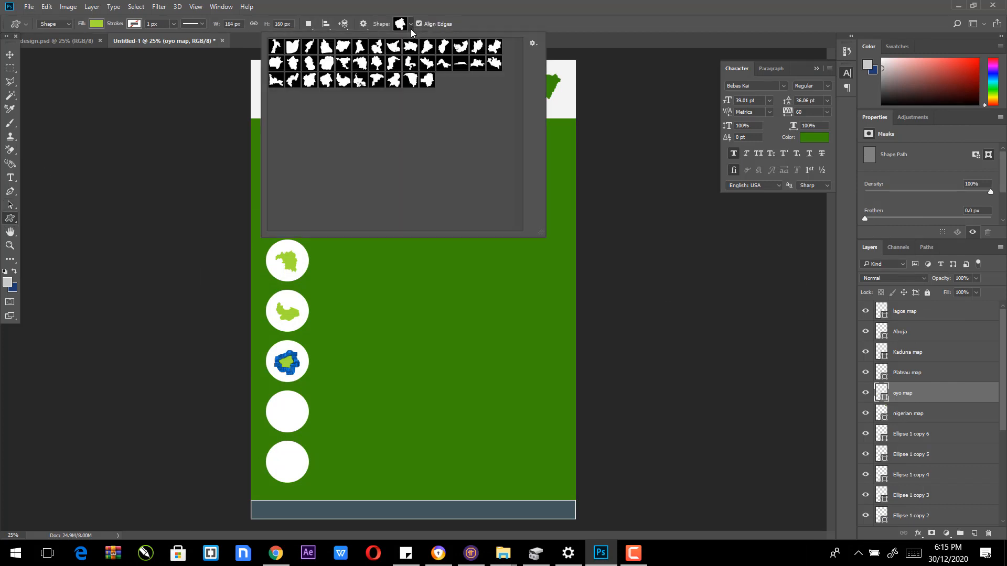
double_click(359, 83)
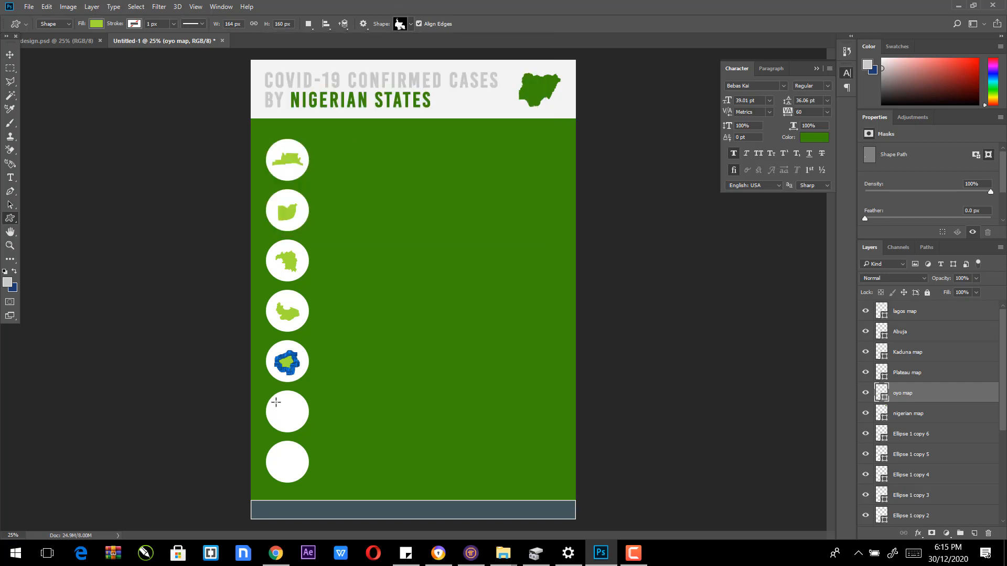
drag(276, 402, 298, 424)
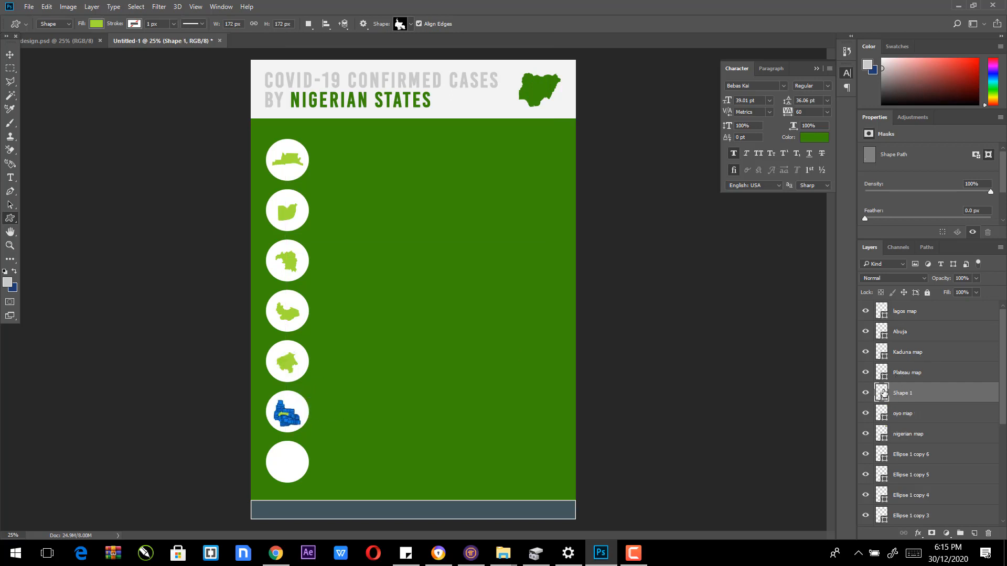
double_click(882, 393)
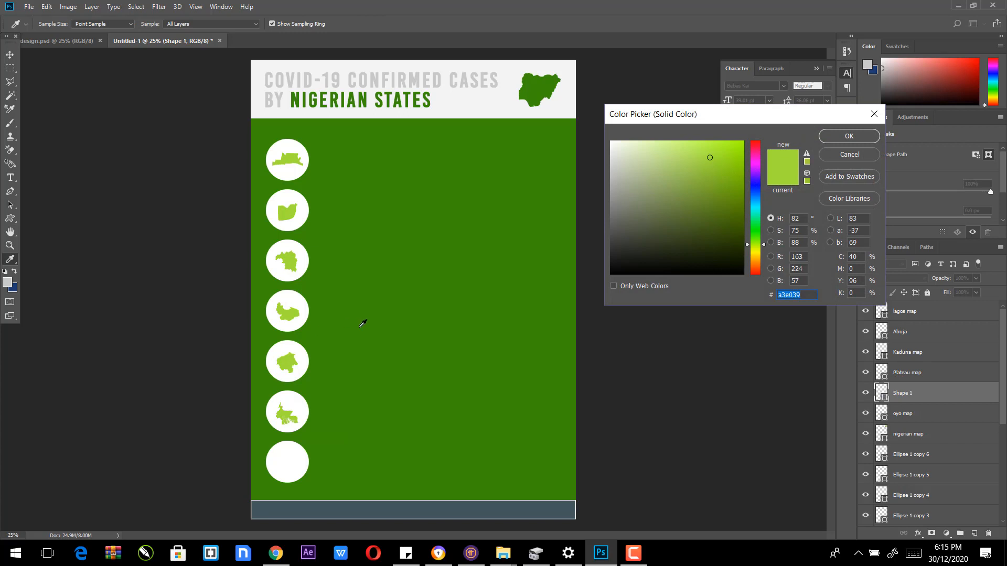
click(836, 137)
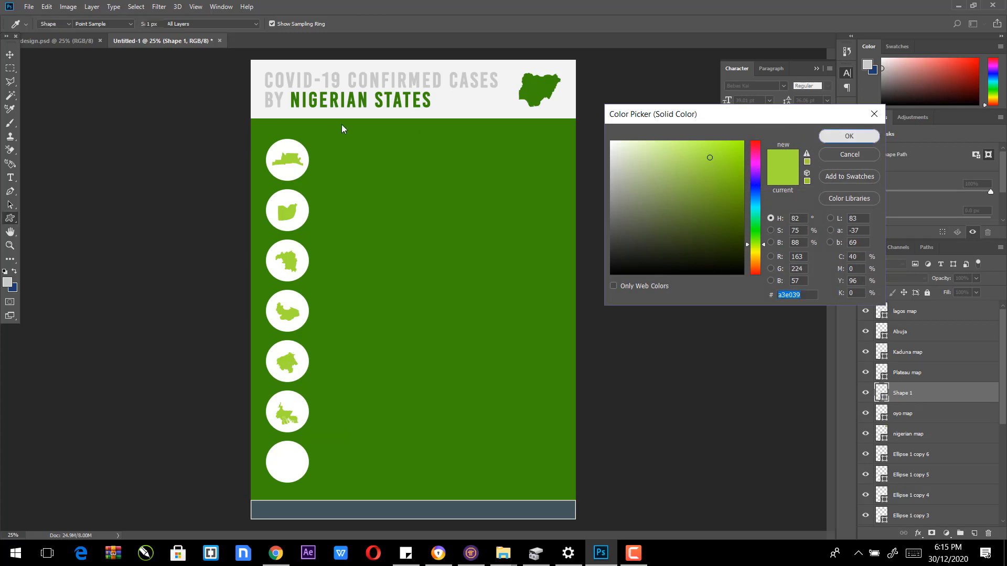
click(8, 56)
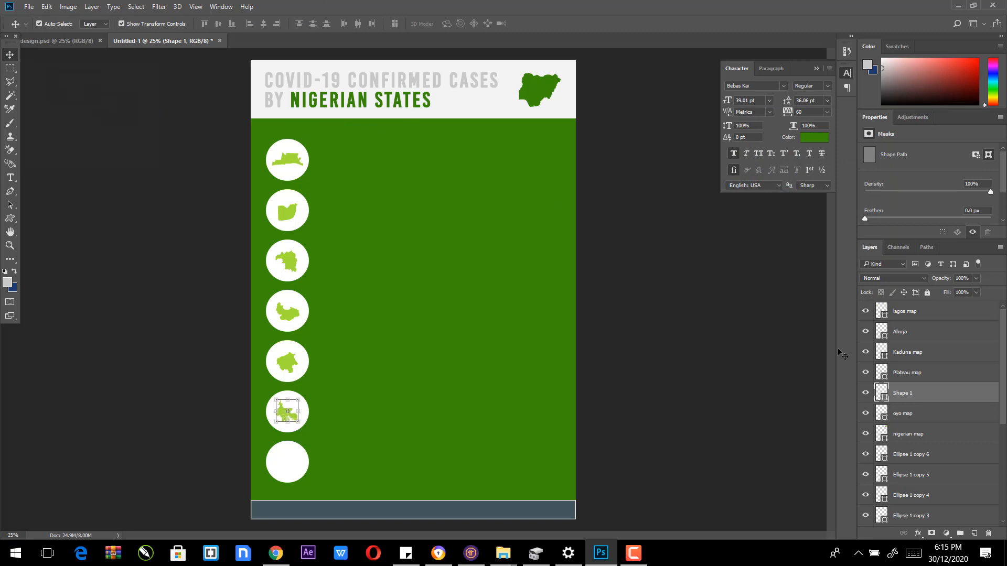
Step: Rename the Rivers shape's layer "Rivers map[" and place it below "oyo map"
double_click(902, 394)
text(Rivers map[)
key(Return)
drag(935, 396, 933, 424)
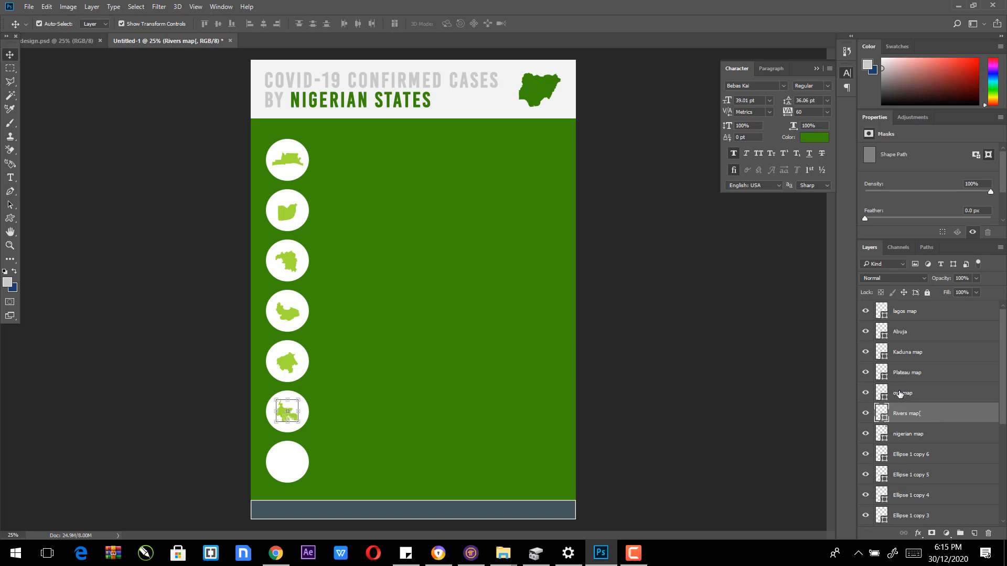
click(900, 395)
click(908, 414)
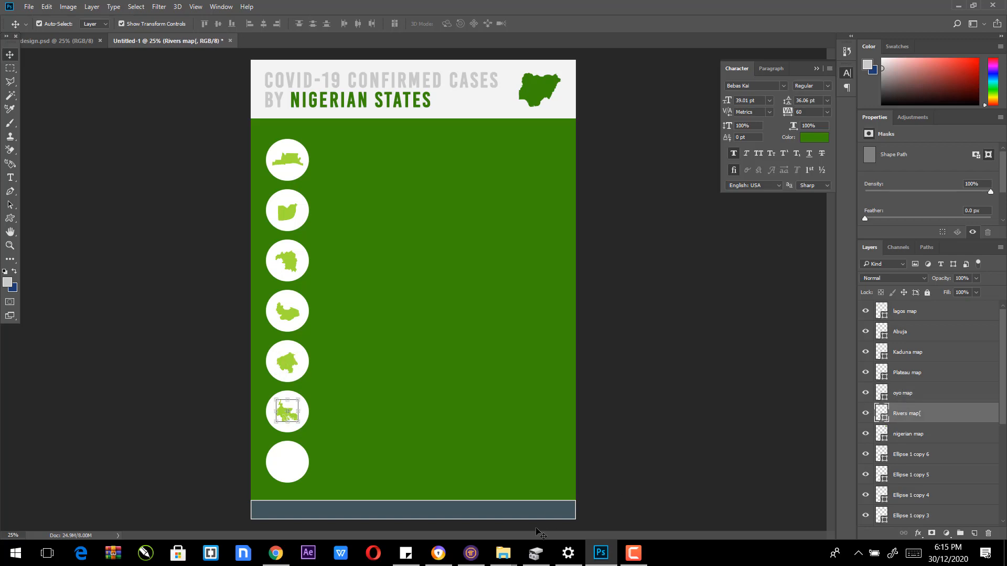
Step: Check the case table in the browser and draw the Edo custom shape in Photoshop's seventh circle, about 172 by 148 px, filled a3e039
click(439, 554)
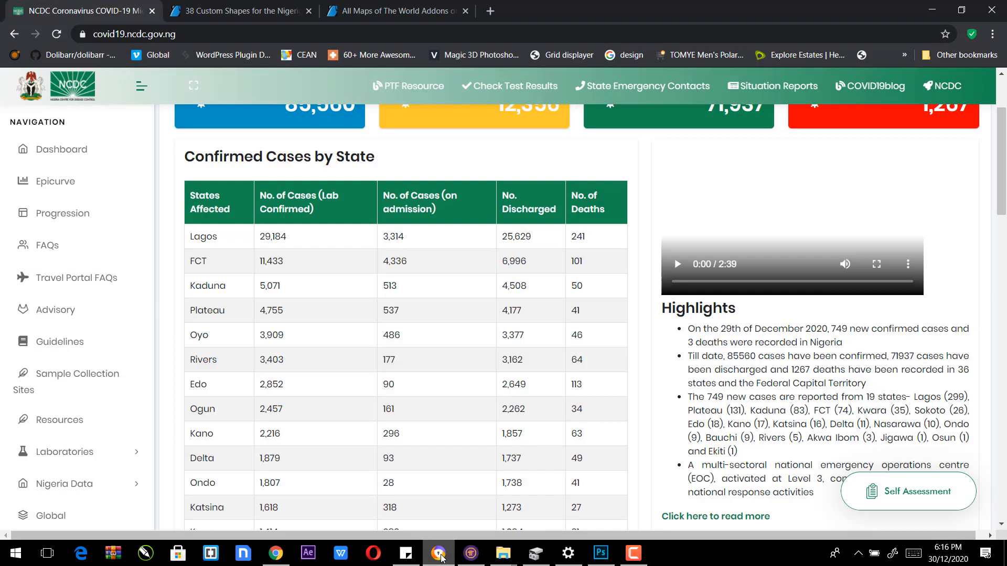
click(438, 553)
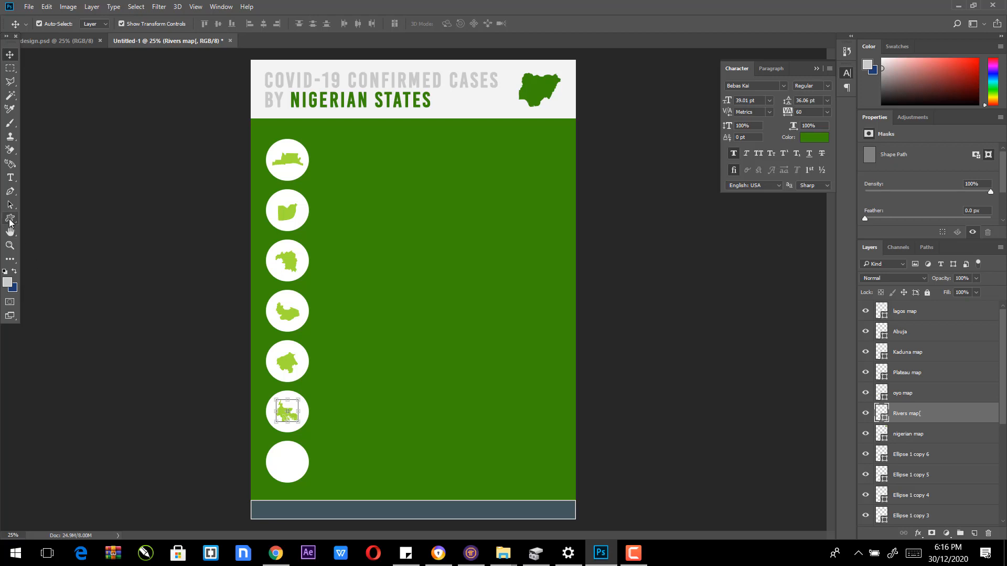
click(10, 219)
click(400, 23)
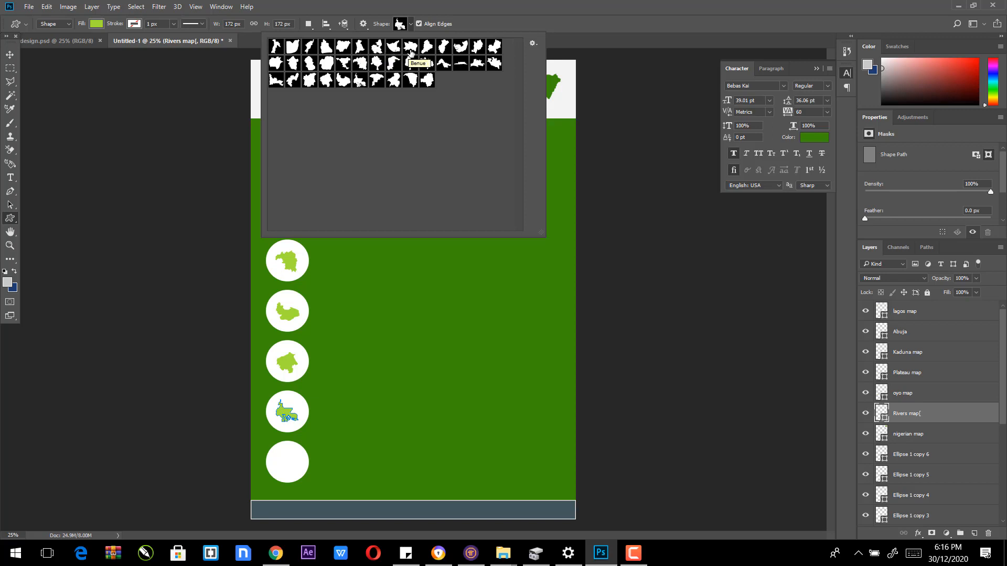
click(495, 49)
drag(276, 455, 298, 473)
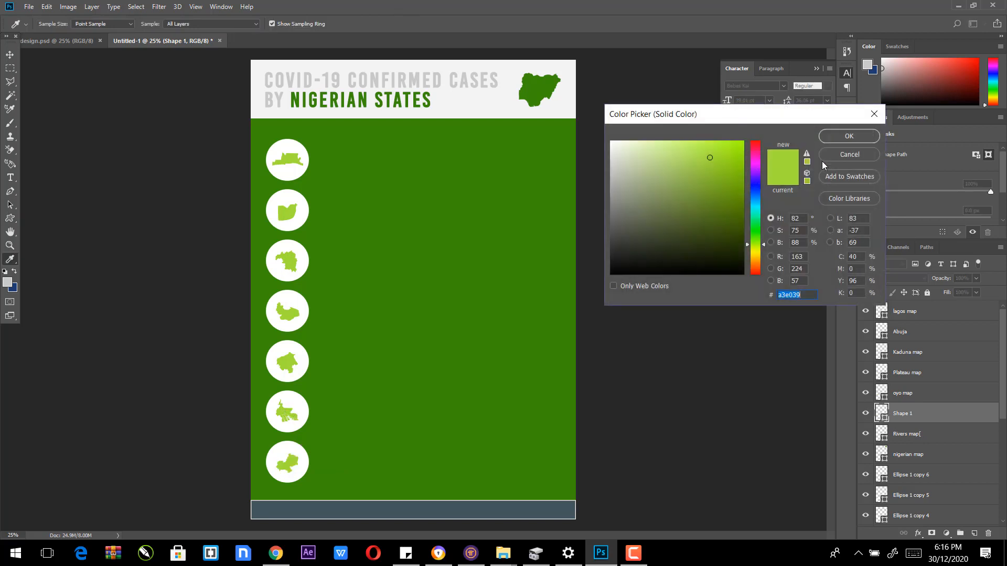
click(838, 135)
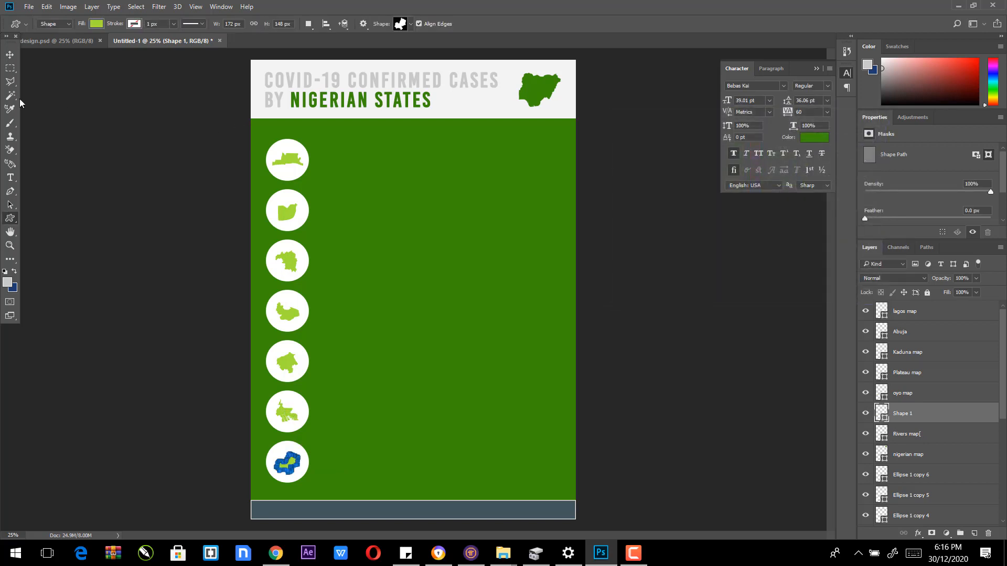
click(10, 54)
click(109, 325)
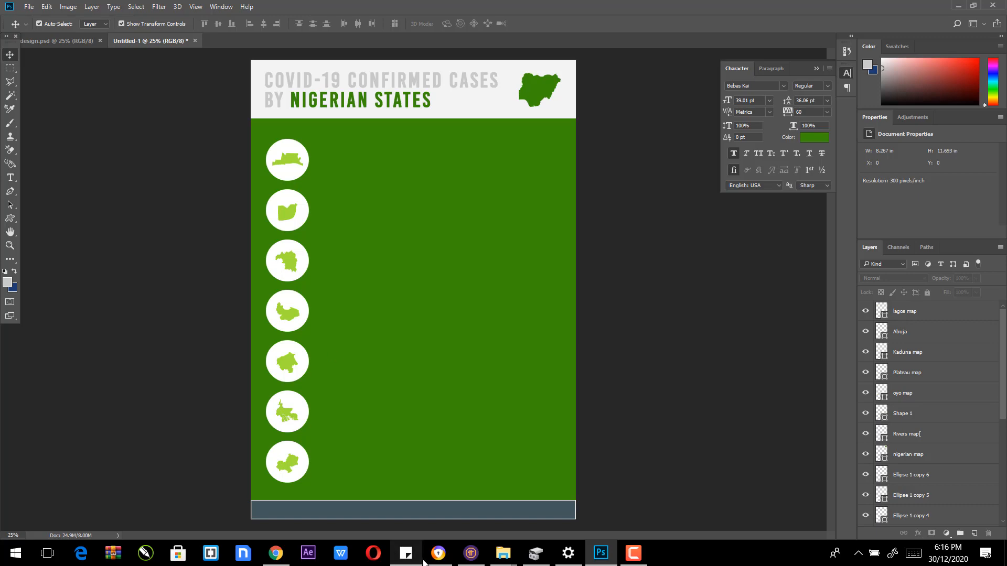
Step: Review the case table in the browser and draw a thin rectangle bar, about 1620 by 32 px, beside the Lagos circle in Photoshop
click(439, 553)
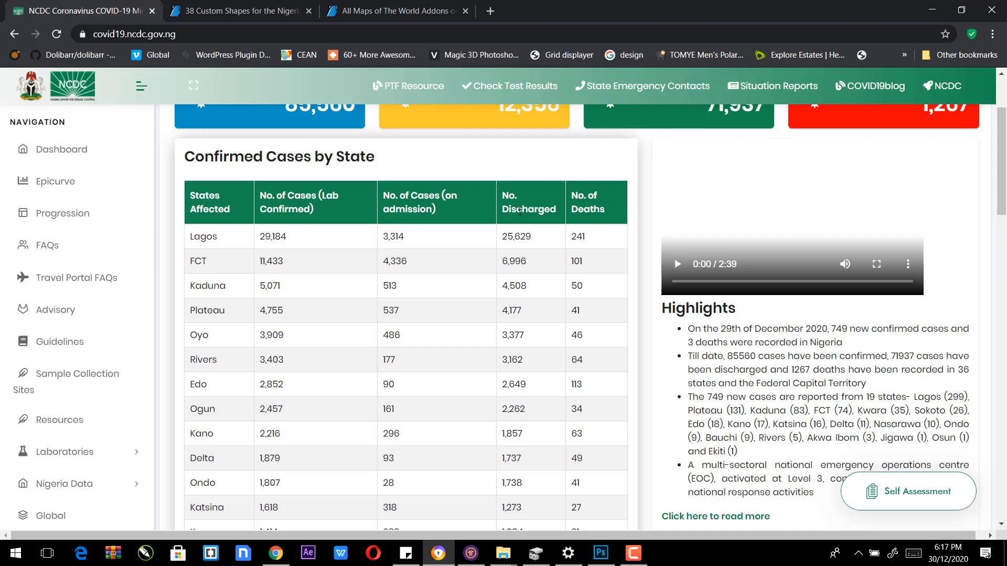
key(alt+Tab)
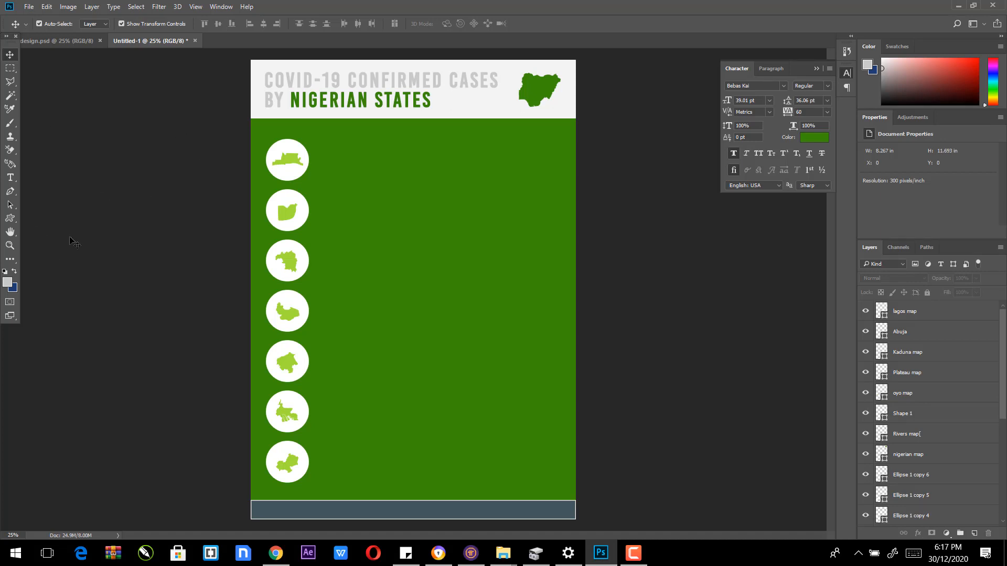
click(10, 218)
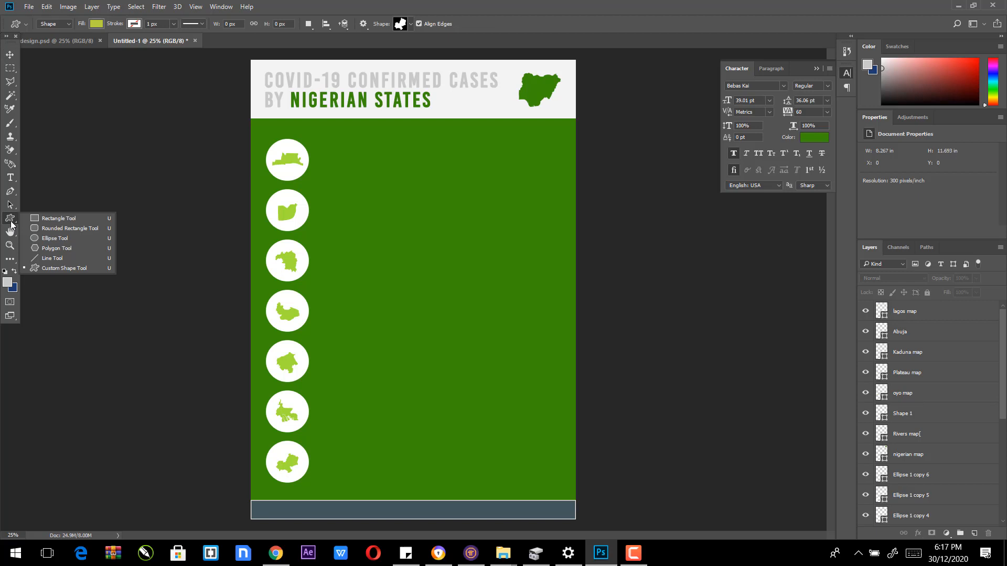
click(43, 219)
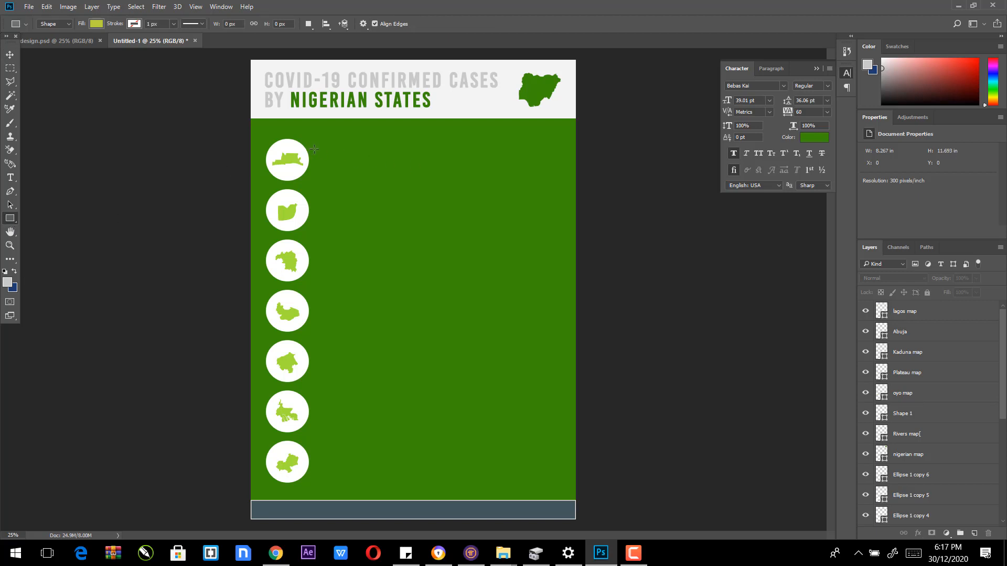
drag(316, 151, 528, 154)
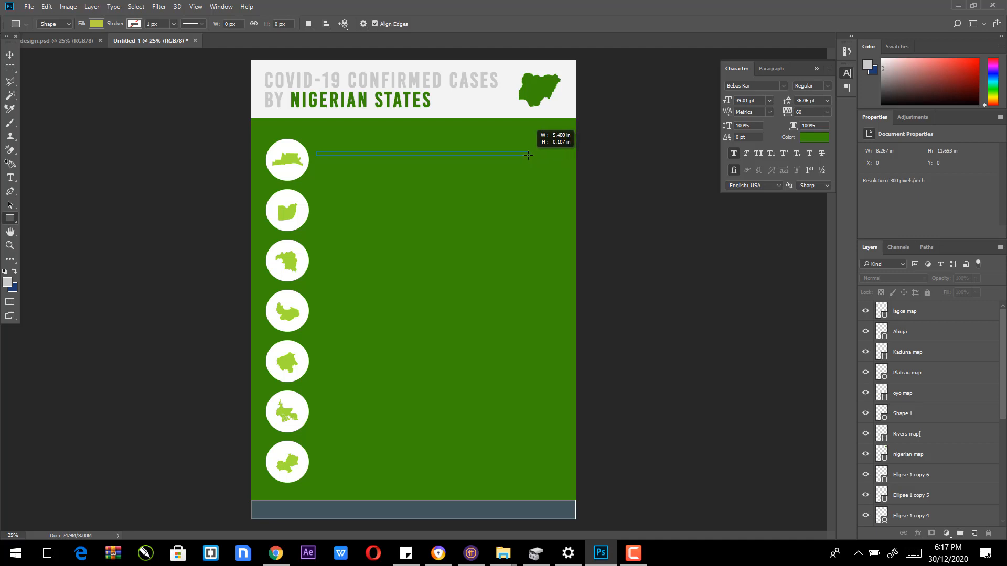
drag(528, 155, 528, 155)
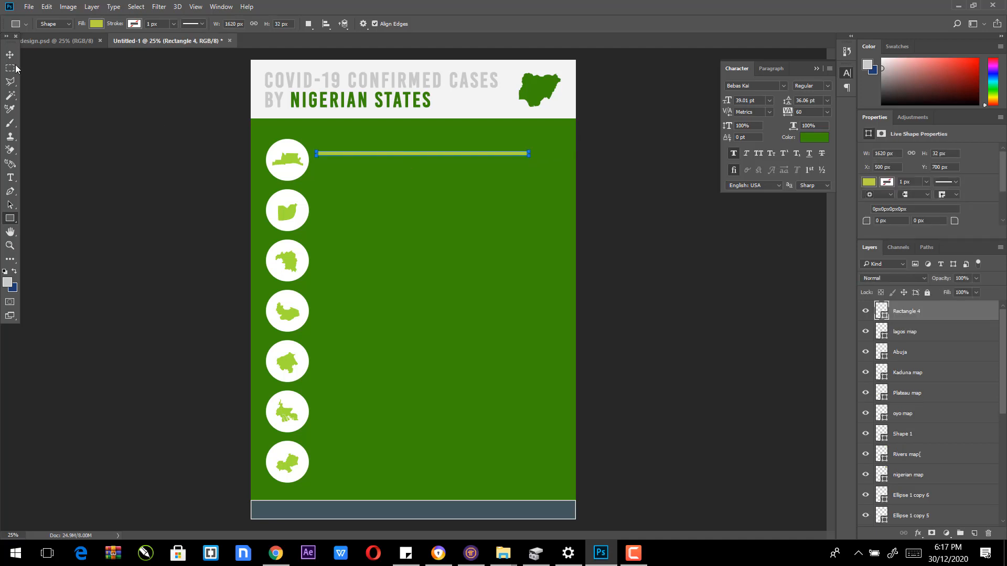
Step: Duplicate the thin bar about 72 px straight below the original and deselect the copy
key(v)
drag(411, 189, 411, 200)
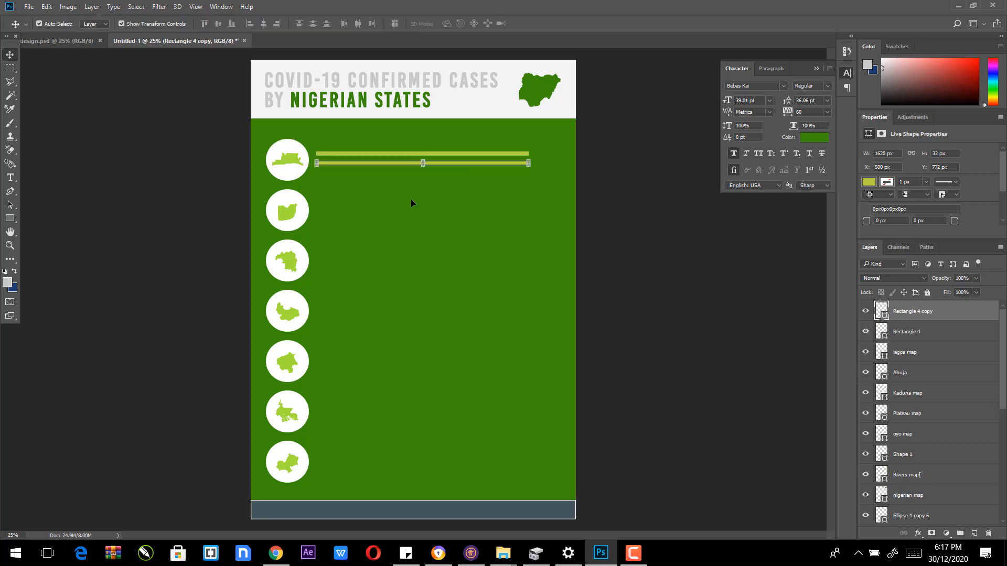
ctrl+click(620, 184)
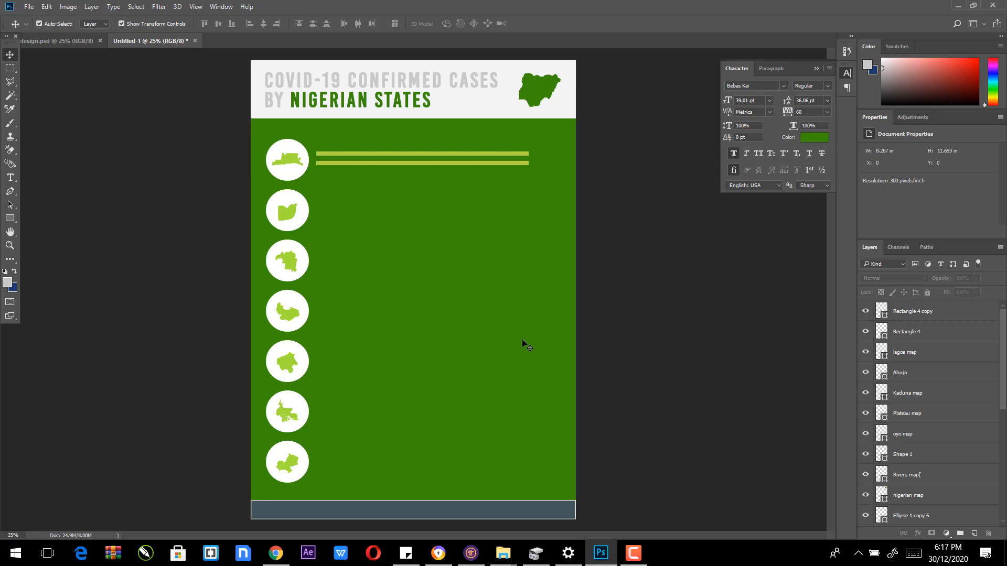
Step: Examine the confirmed cases by state table in the browser and return to Photoshop
click(276, 554)
click(276, 555)
click(439, 559)
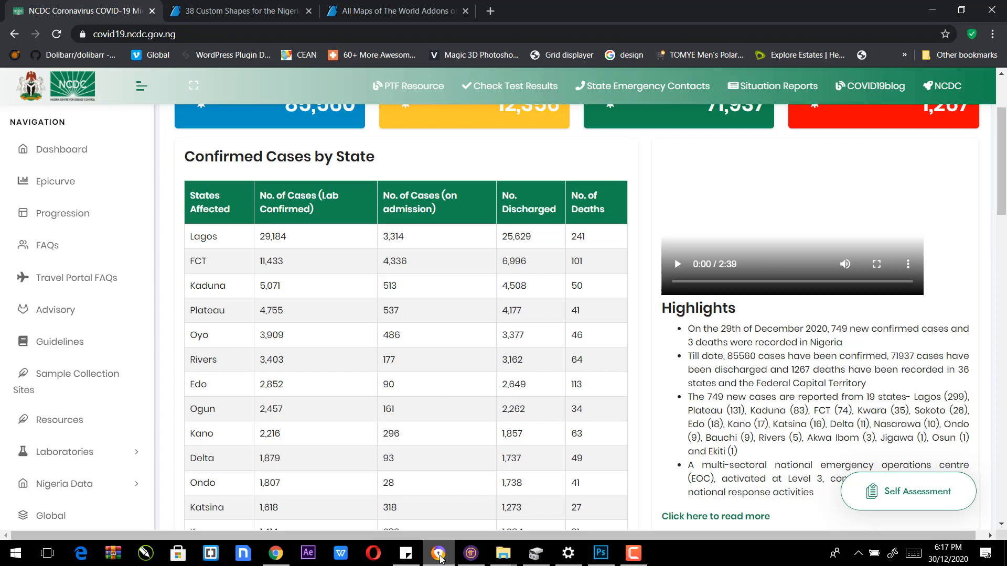
click(439, 559)
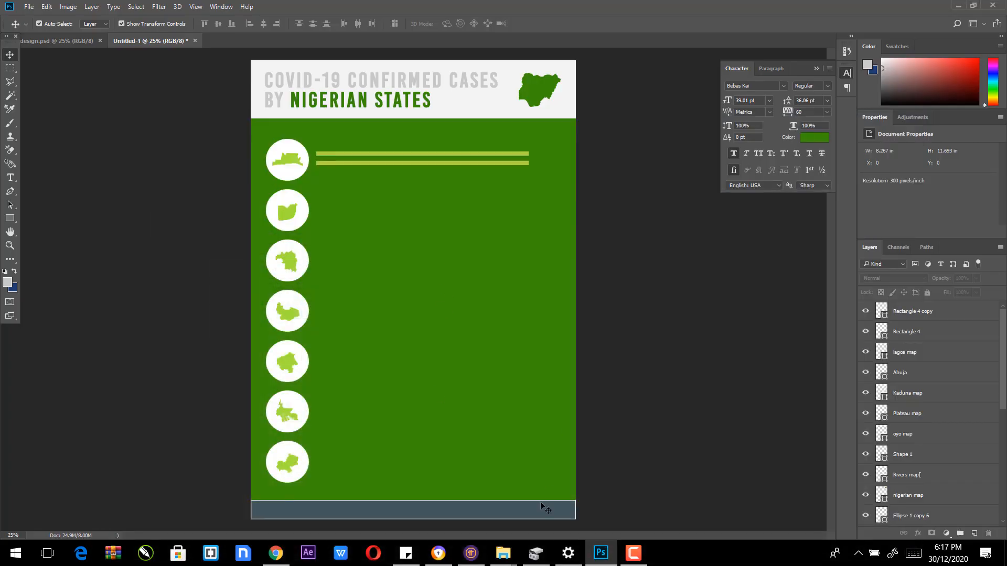
click(438, 553)
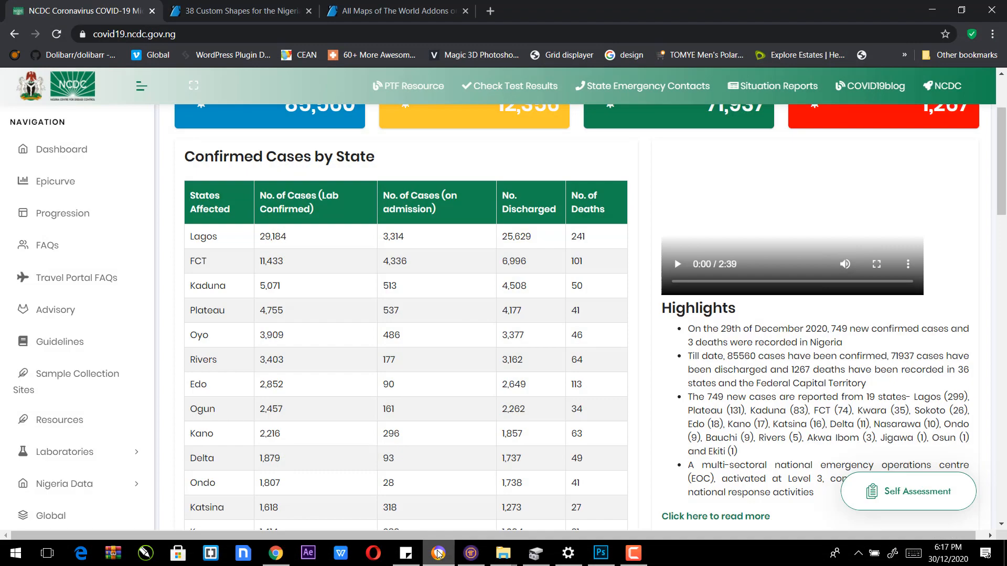
click(439, 553)
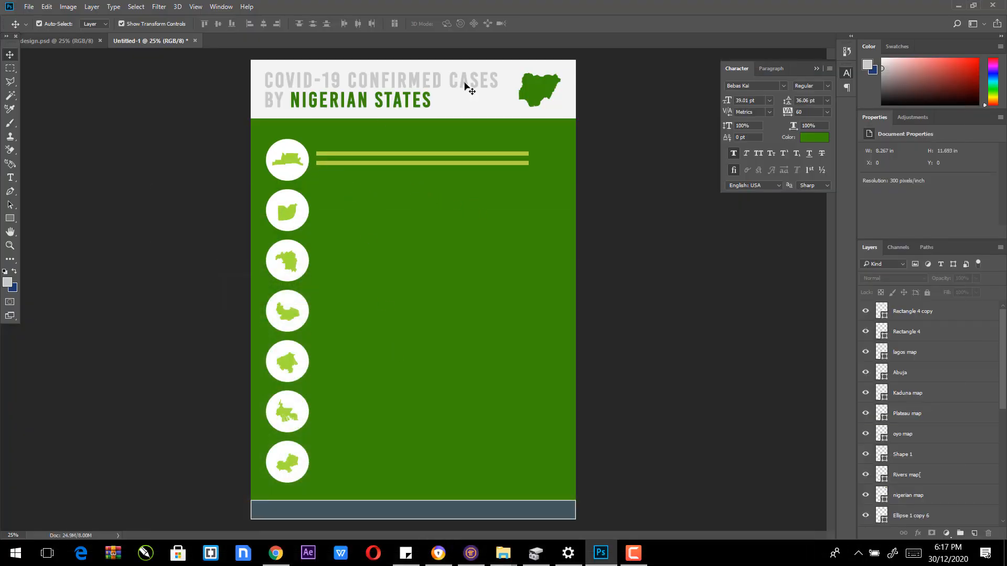
Step: Place the upper bar's layer above its copy and change its fill to the header's off-white, f7f7f7
click(348, 154)
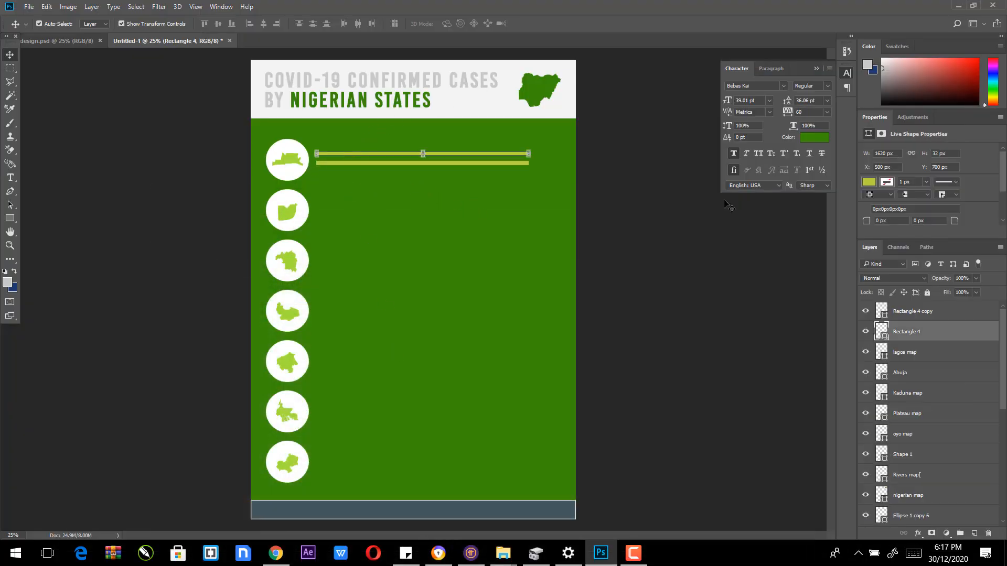
drag(908, 334, 905, 304)
double_click(881, 311)
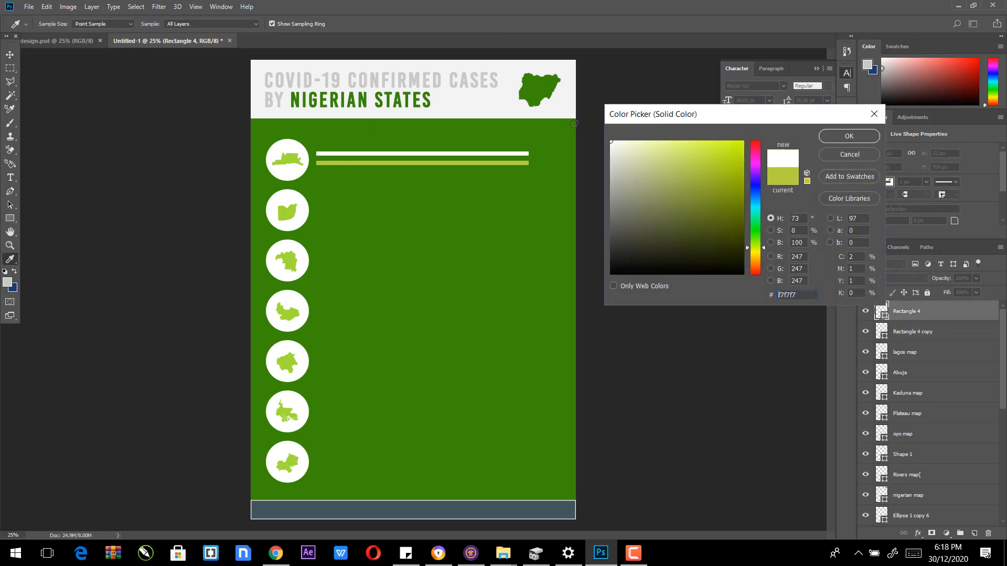
click(848, 136)
Step: Change the lower bar's fill to white, ffffff
click(899, 333)
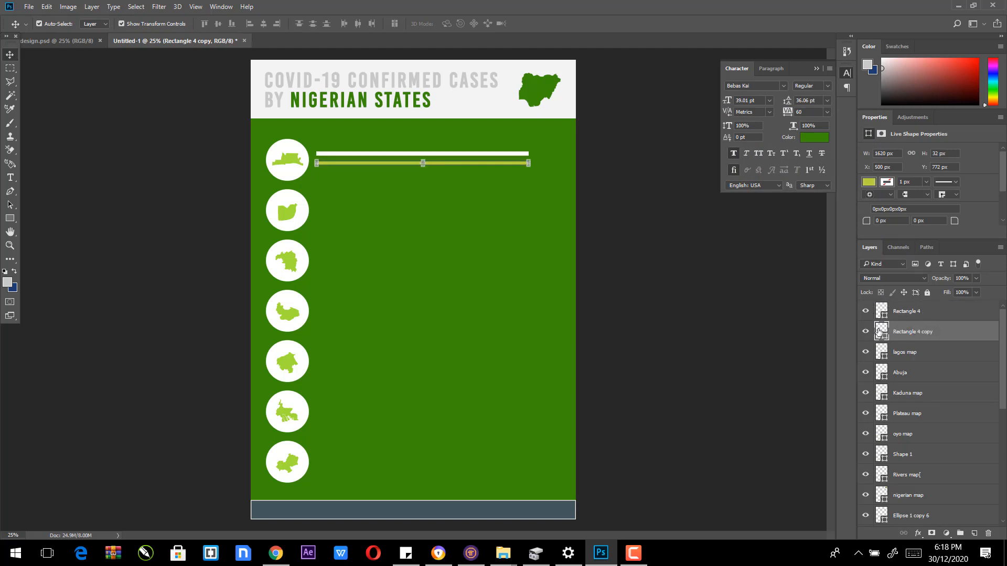
double_click(881, 332)
text(ffffff)
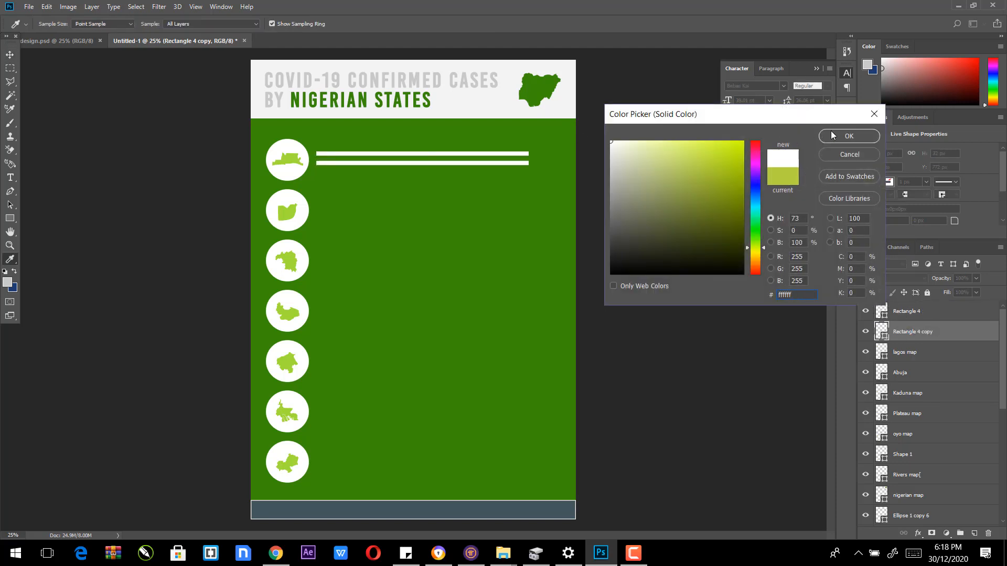
click(835, 132)
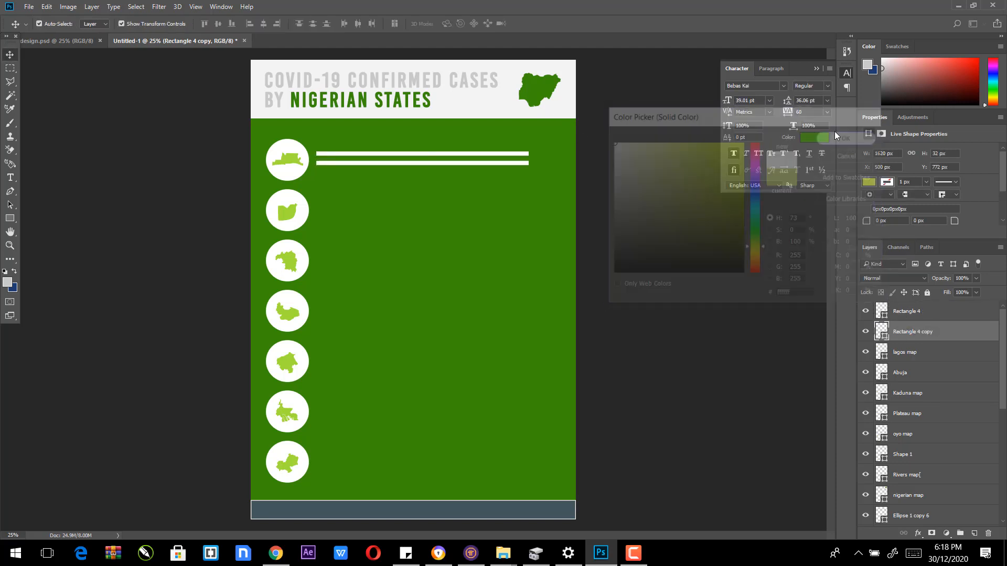
Step: Draw a rectangle about 1628 × 76 px over the upper bar and fill it with pink, ff8888
click(911, 315)
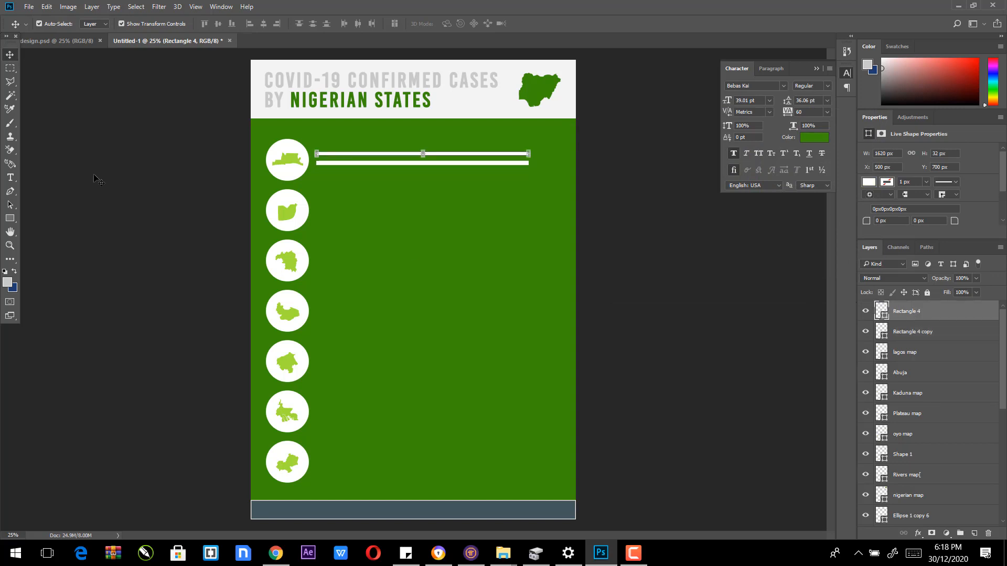
click(10, 218)
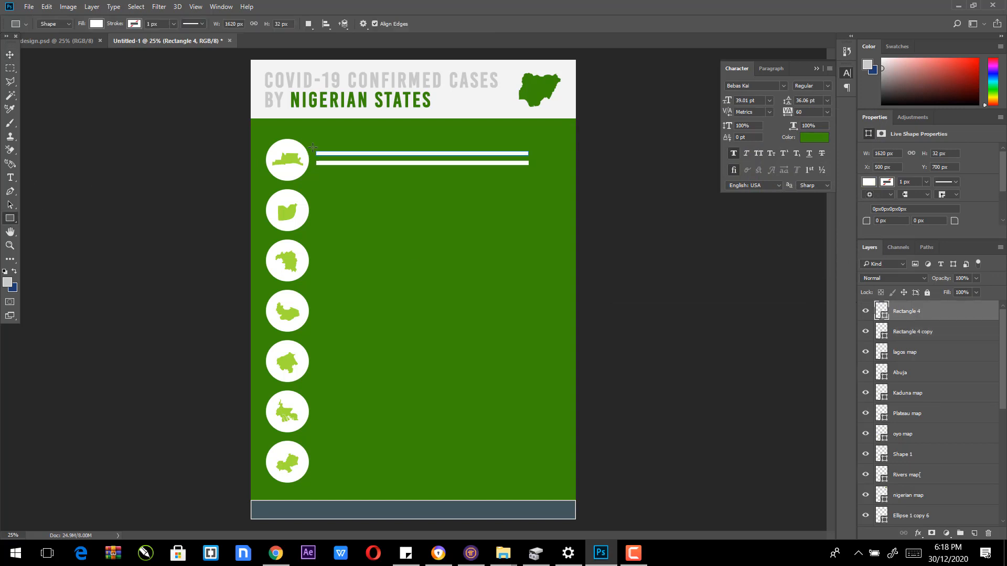
drag(313, 147, 526, 157)
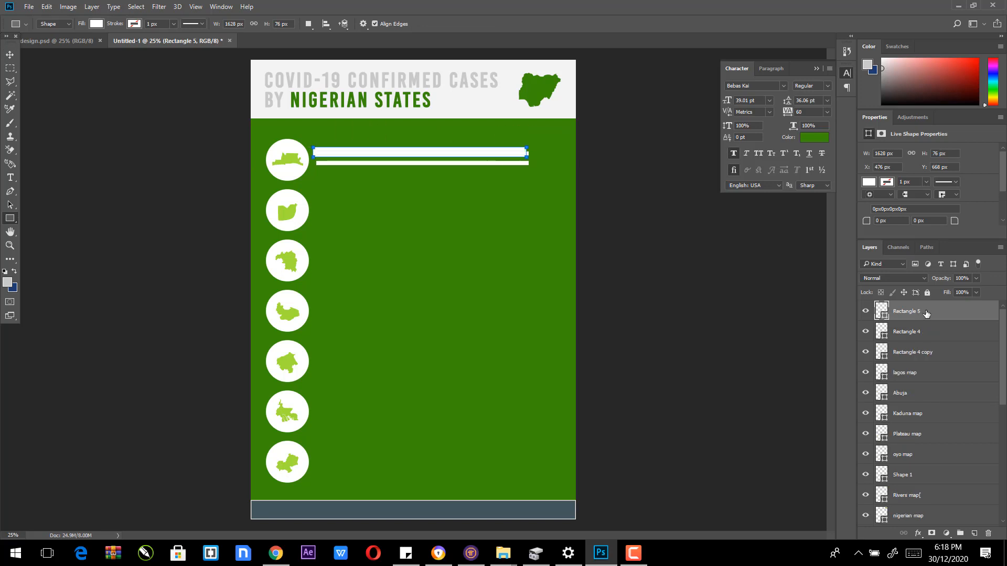
double_click(881, 311)
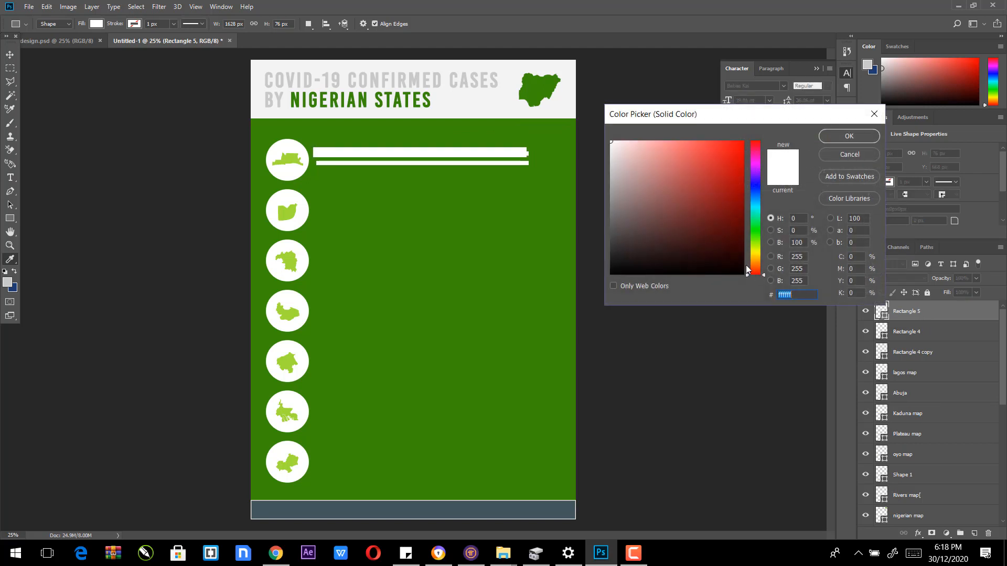
click(658, 142)
mouse_move(658, 142)
mouse_down()
mouse_move(645, 141)
mouse_move(671, 138)
mouse_up()
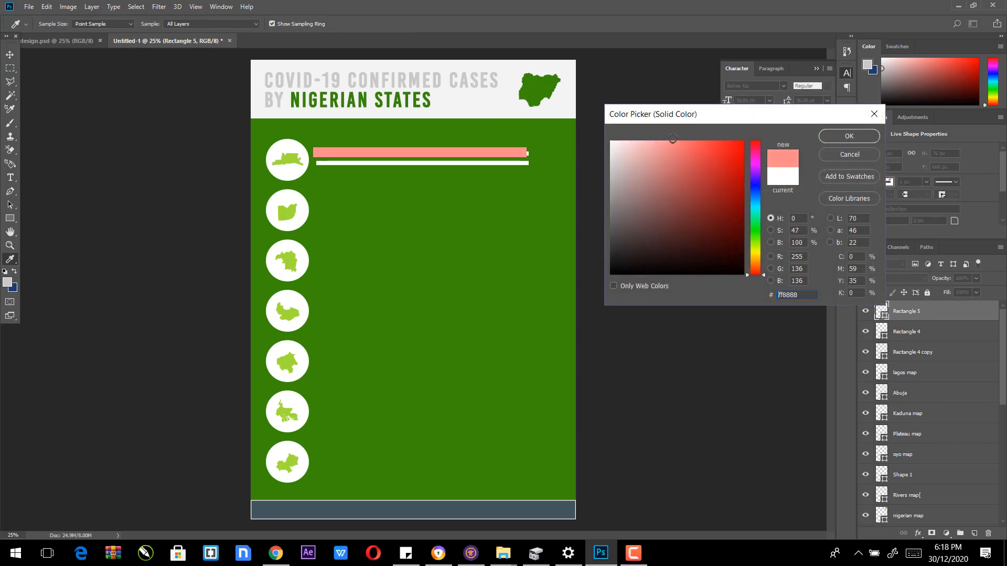
click(849, 136)
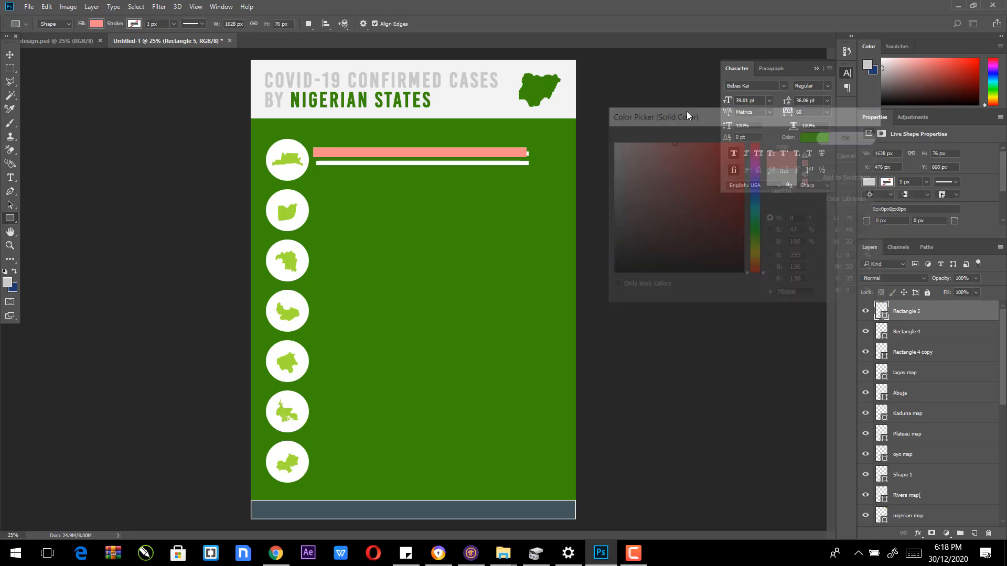
Step: Widen the pink rectangle to about 1644 px so that it spans the upper bar
click(10, 55)
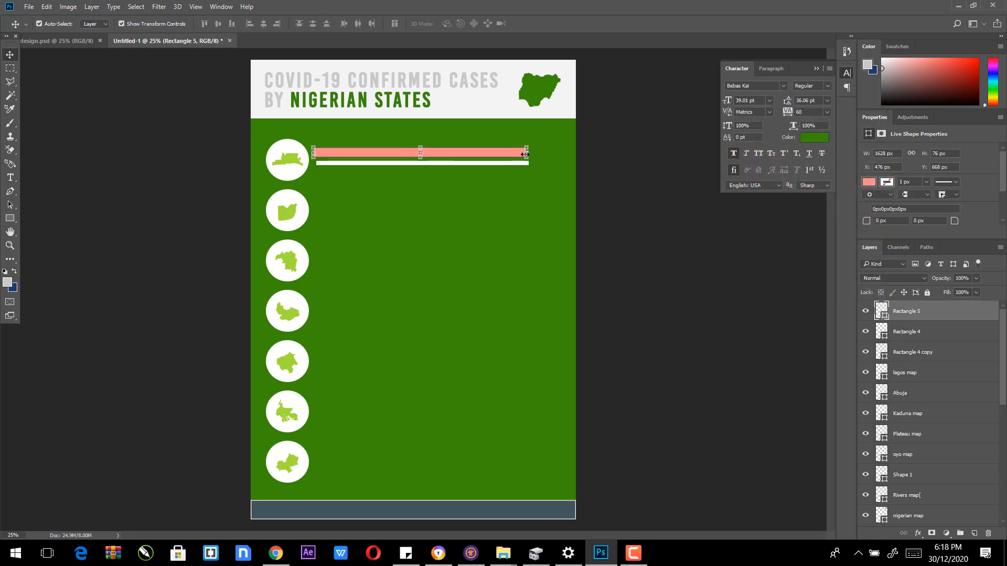
drag(525, 153, 531, 157)
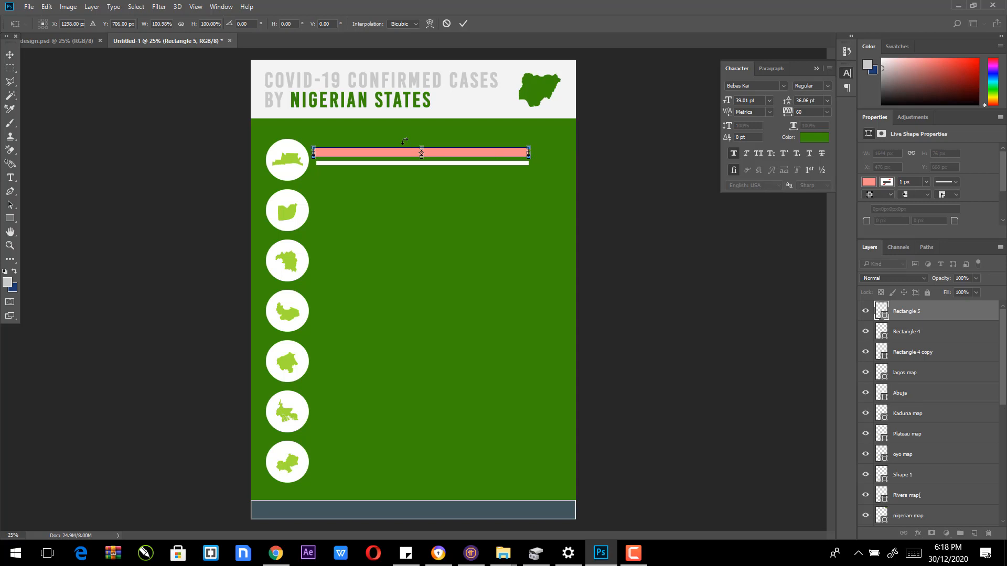
key(Return)
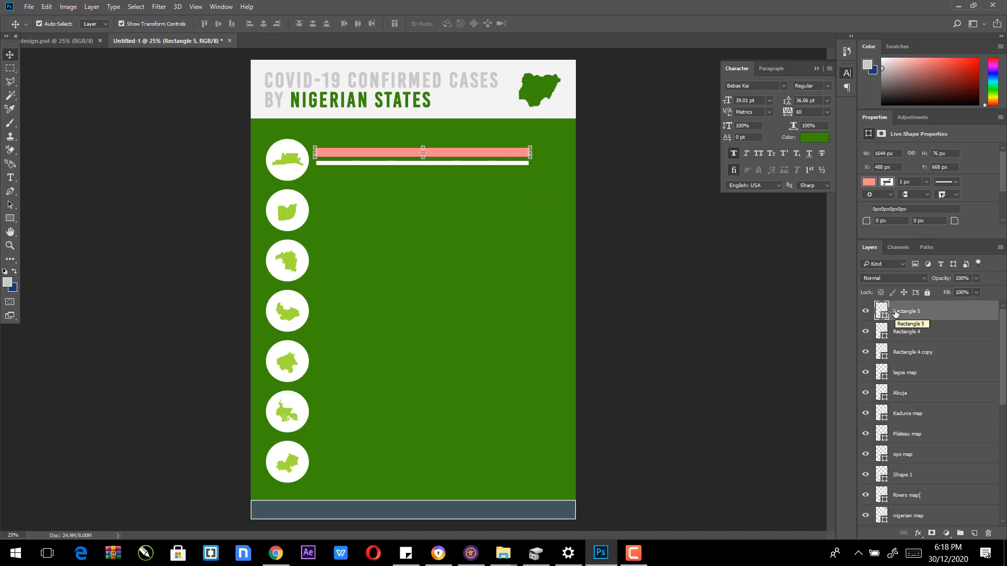
Step: Clip the pink rectangle to the upper bar with a clipping mask
right_click(912, 310)
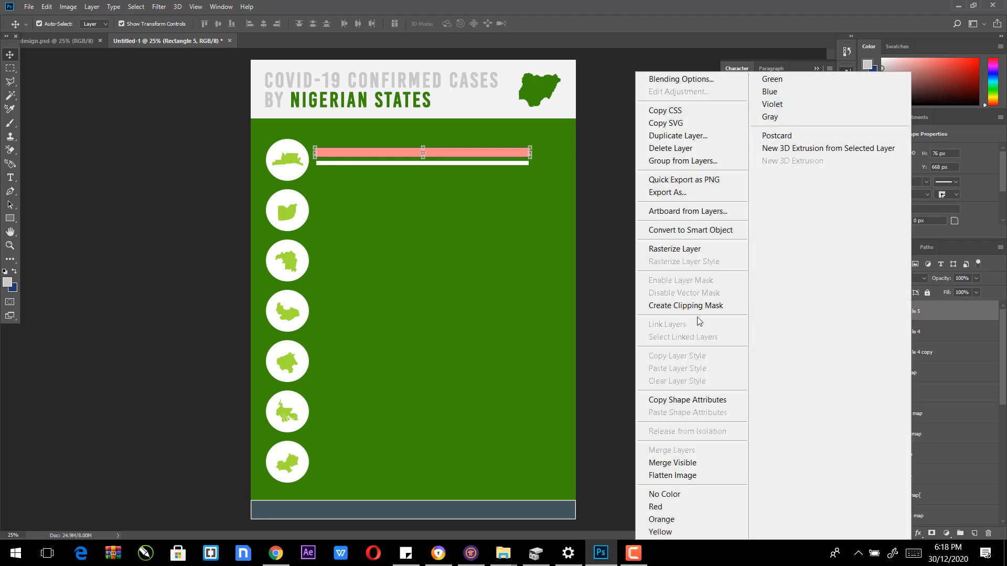
click(690, 306)
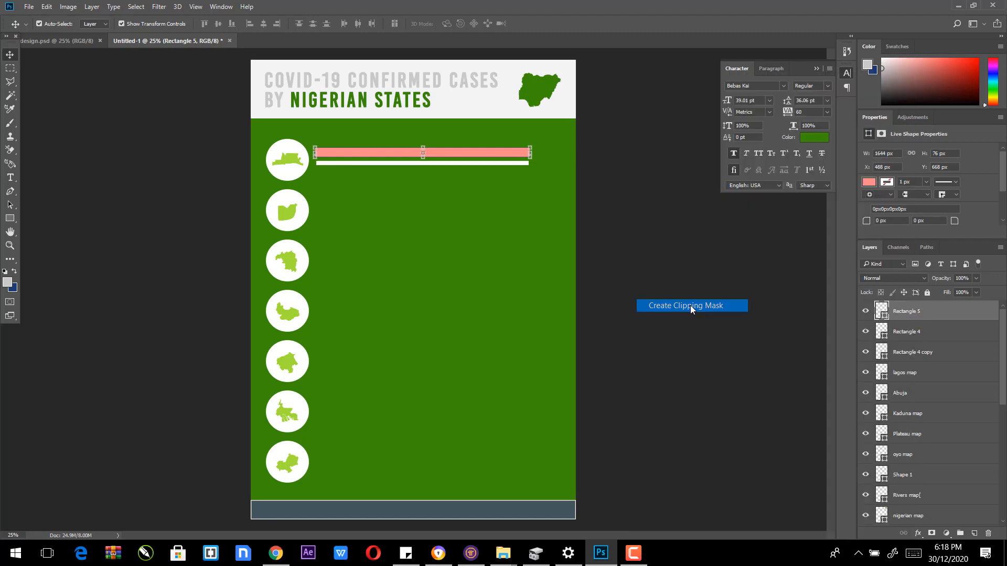
click(669, 269)
click(945, 311)
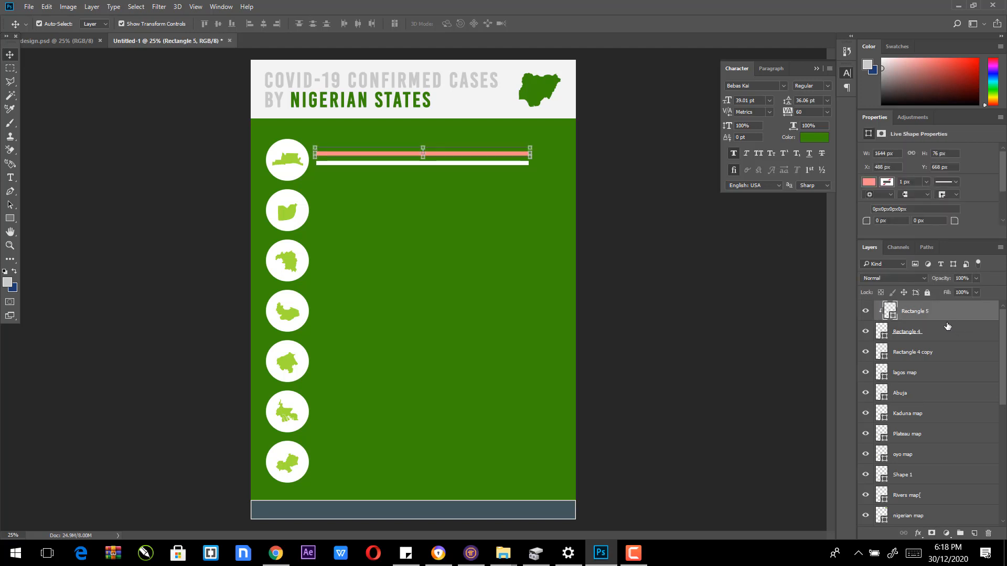
click(940, 333)
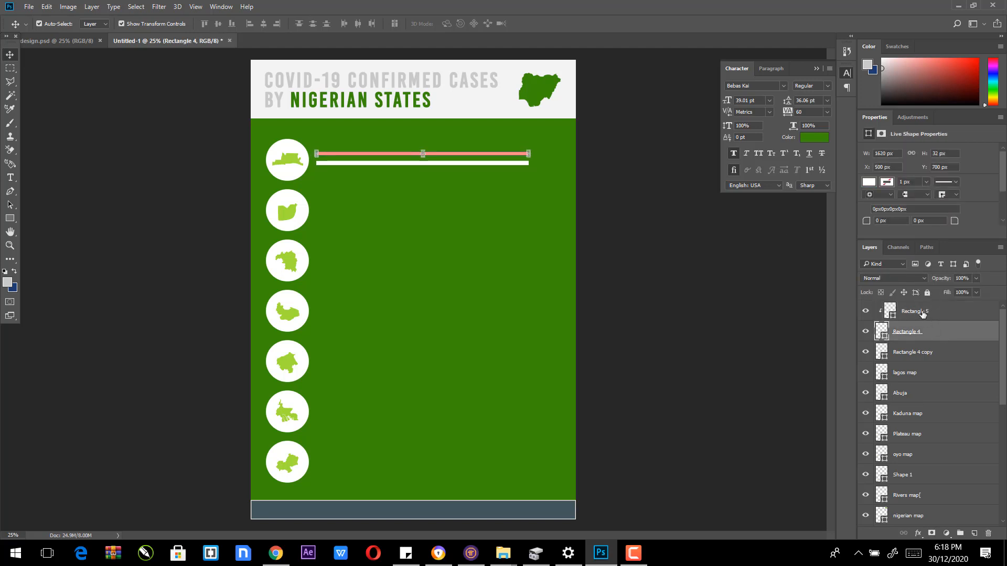
click(920, 315)
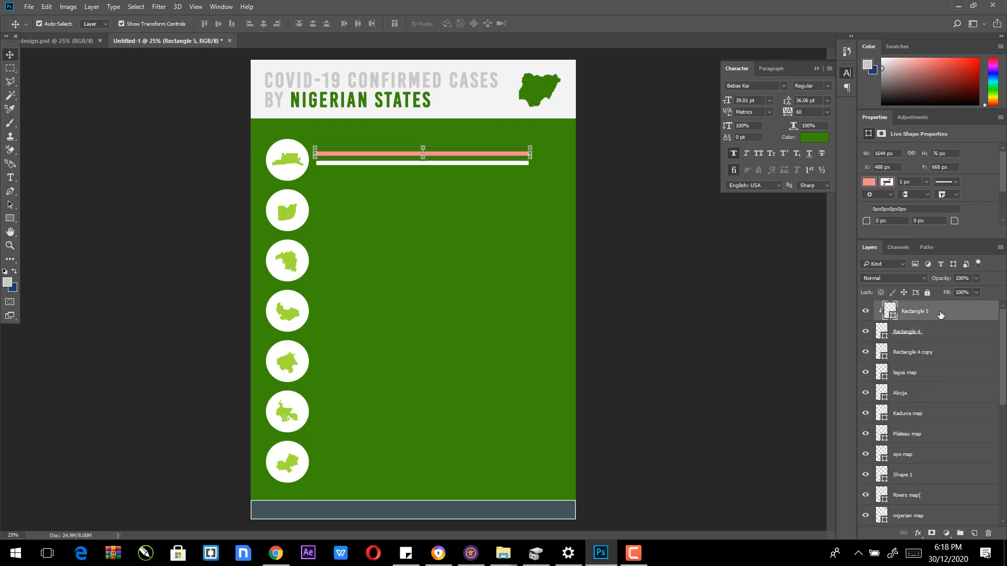
Step: Stretch the clipped pink rectangle to about 1676 px wide, past the end of the upper bar
drag(531, 152, 532, 180)
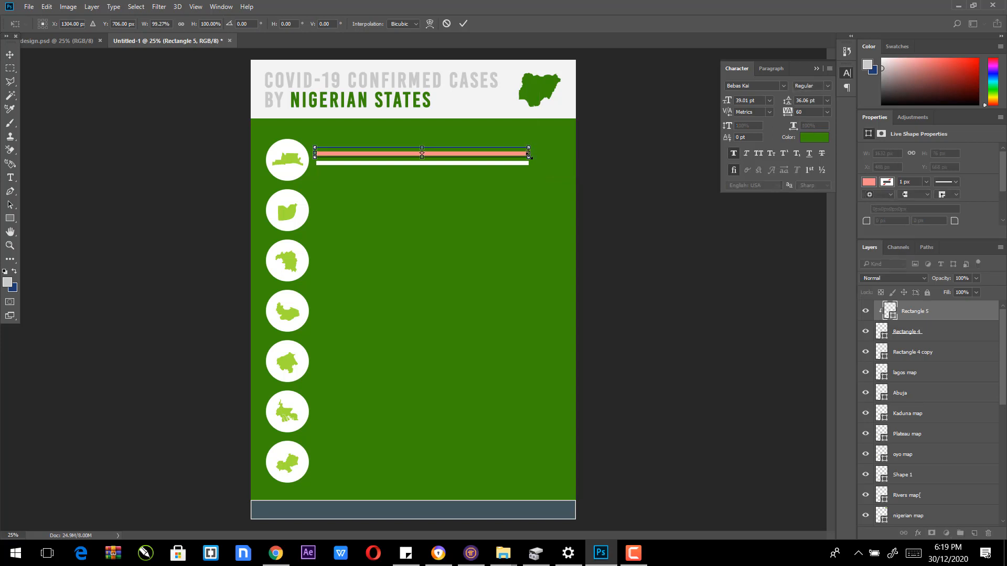
mouse_move(524, 152)
mouse_down()
mouse_move(432, 150)
mouse_move(532, 152)
mouse_move(533, 164)
mouse_up()
key(Return)
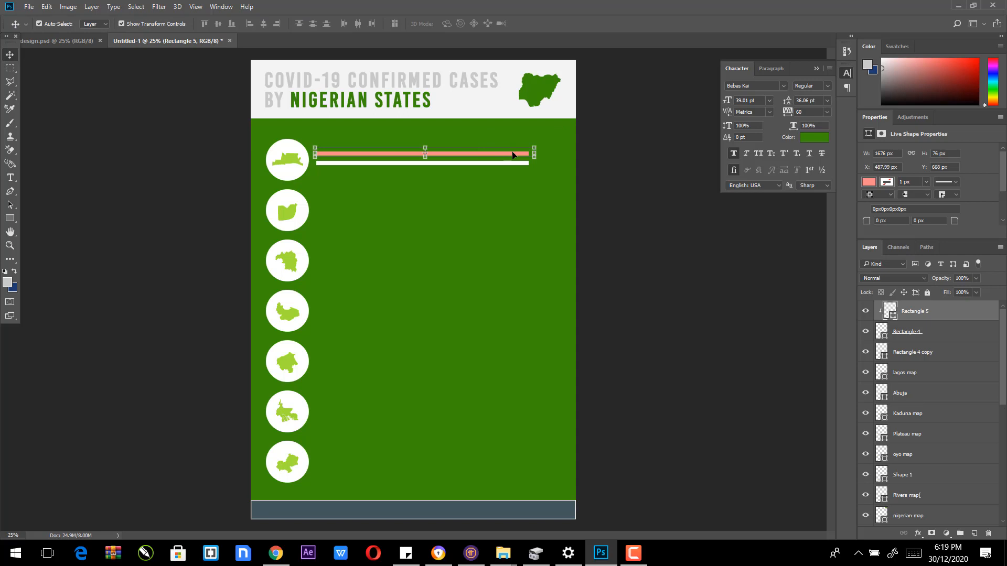
click(624, 152)
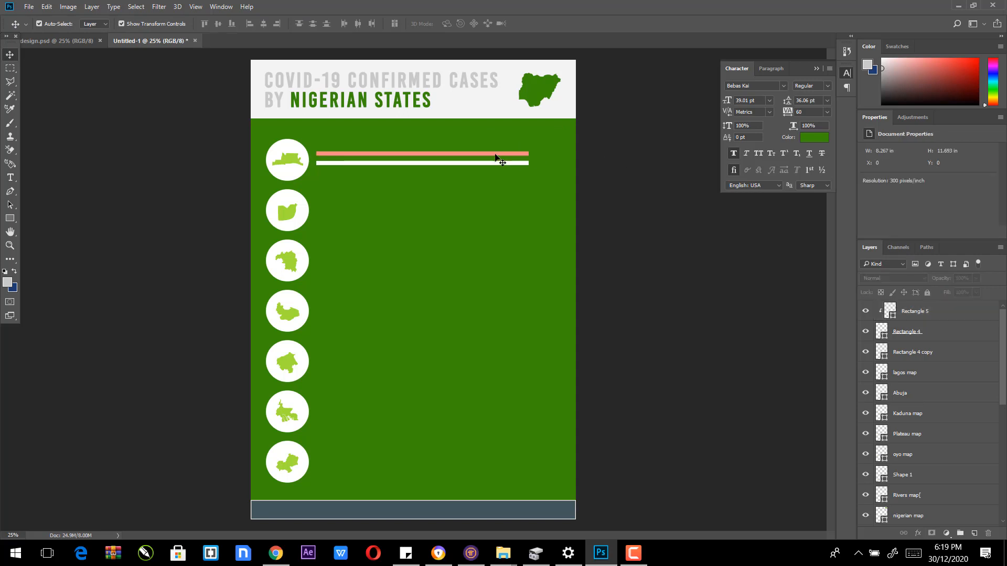
click(522, 157)
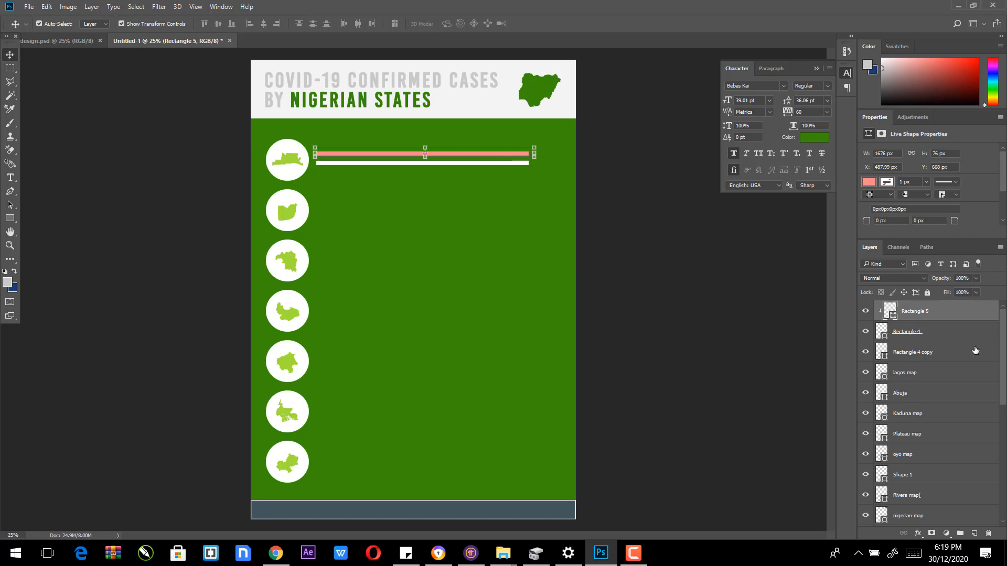
Step: Draw a rectangle about 1648 × 108 px over the lower bar, directly above its layer, and fill it with pale lime, e1ff90
click(952, 352)
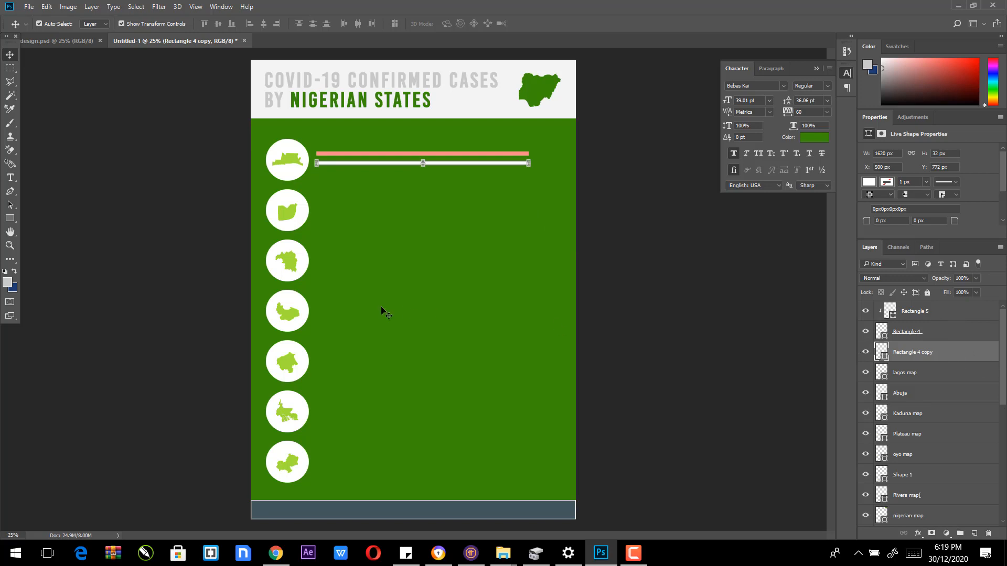
click(8, 220)
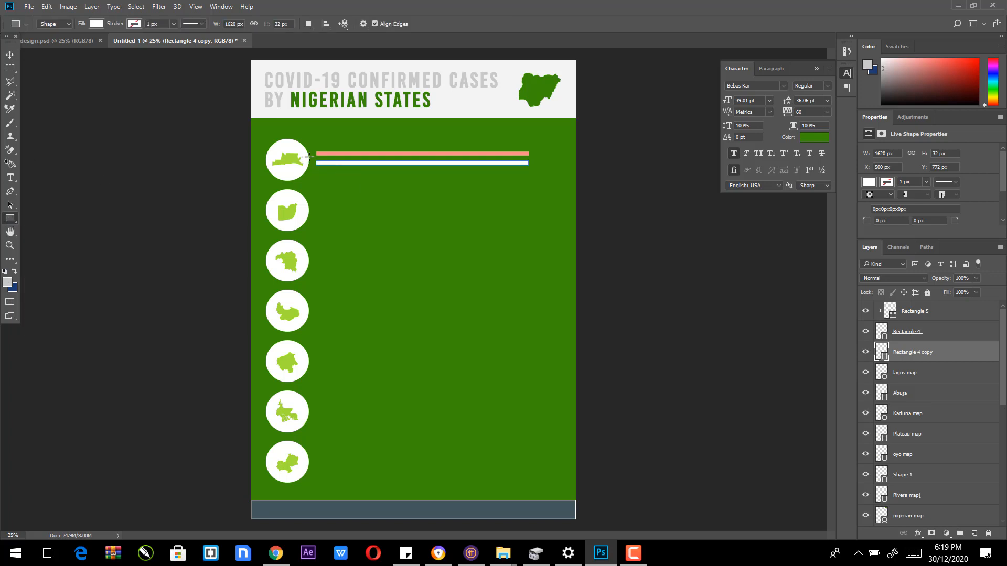
drag(315, 158, 530, 173)
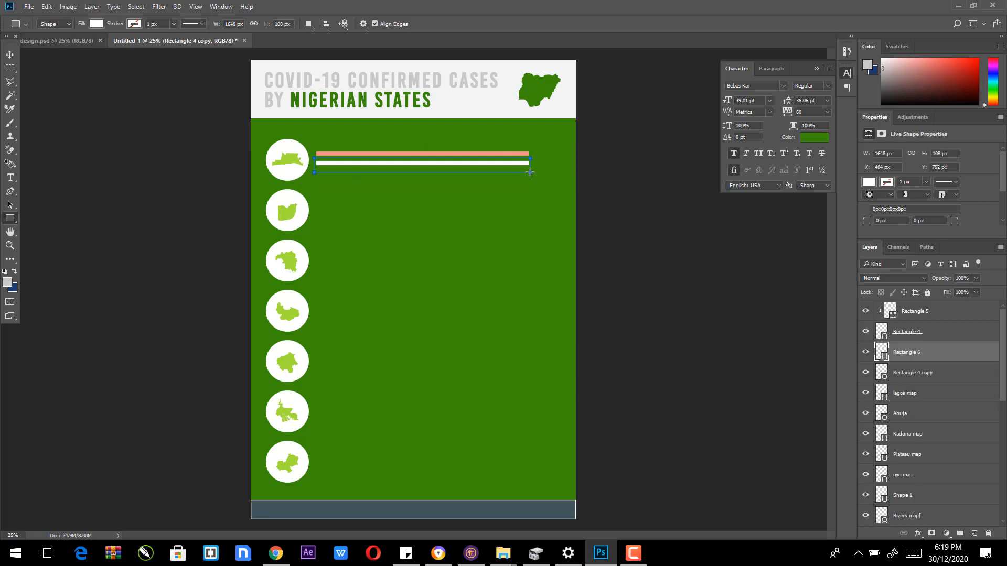
double_click(882, 352)
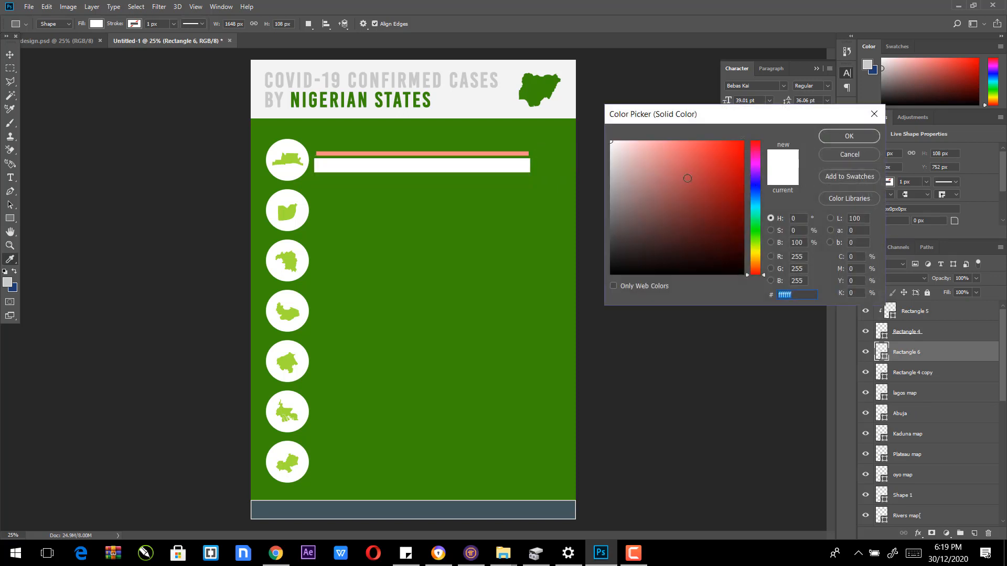
click(755, 247)
mouse_move(673, 164)
mouse_down()
mouse_move(650, 141)
mouse_move(667, 141)
mouse_up()
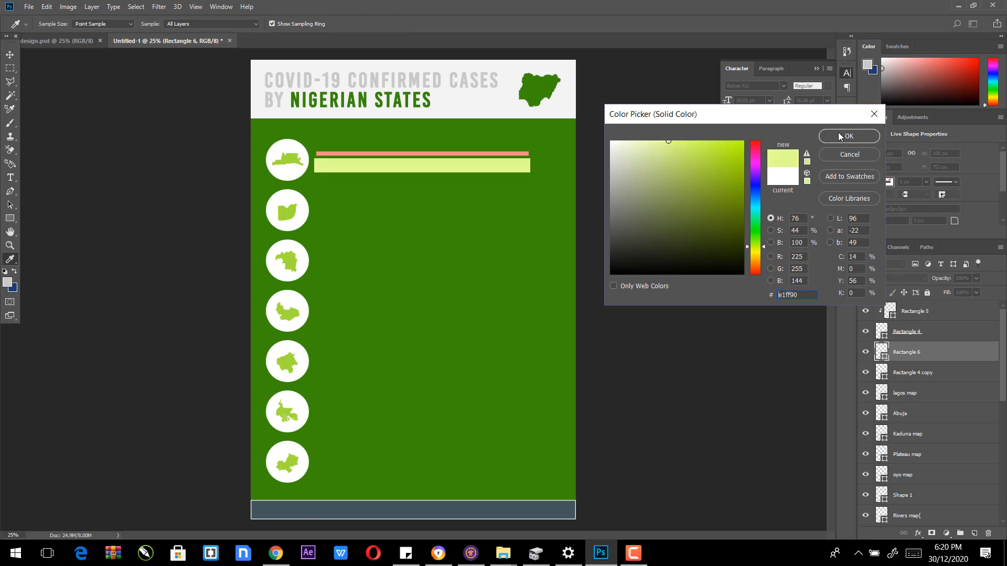
click(838, 132)
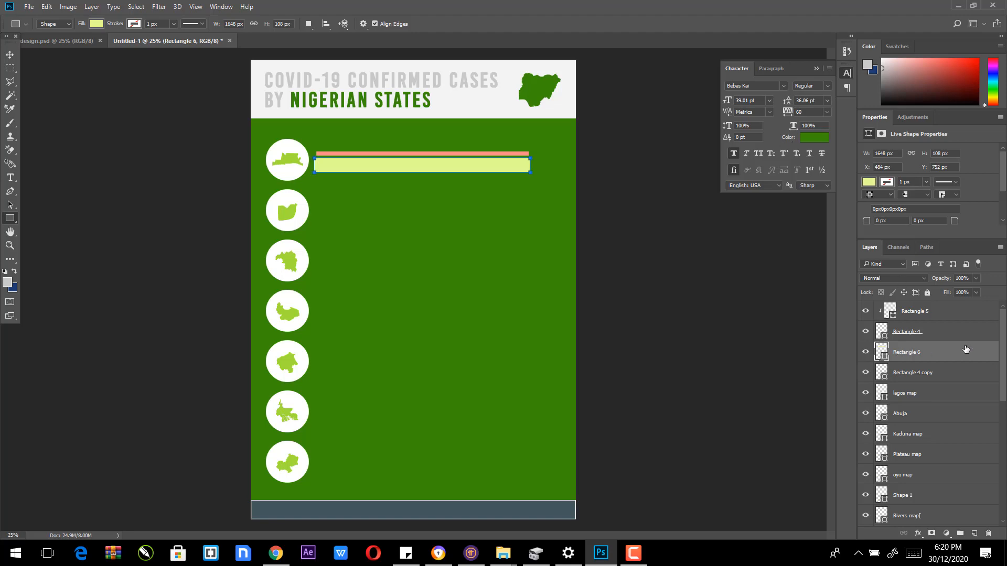
Step: Clip the lime rectangle to the lower bar with a clipping mask and deselect it
right_click(945, 356)
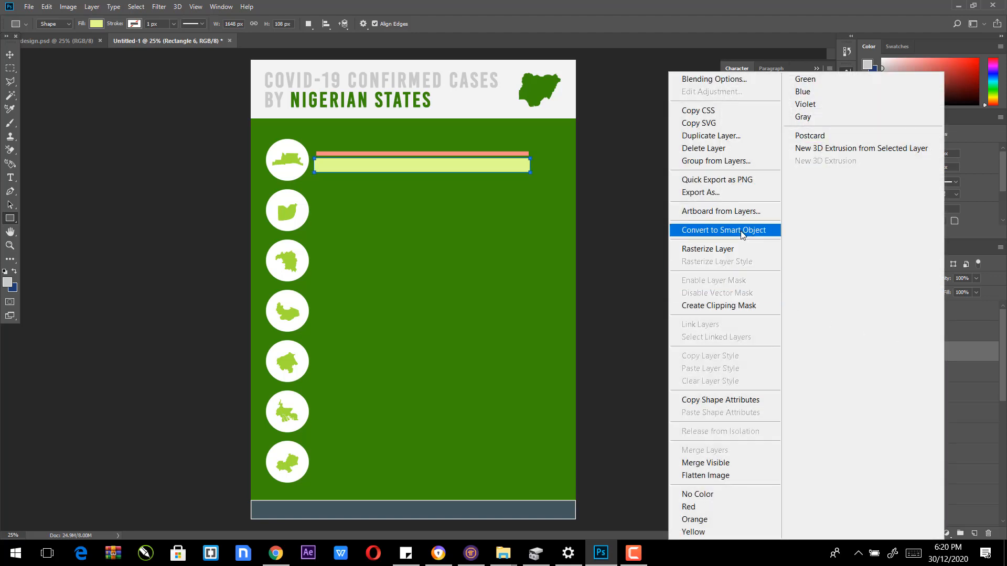
click(734, 306)
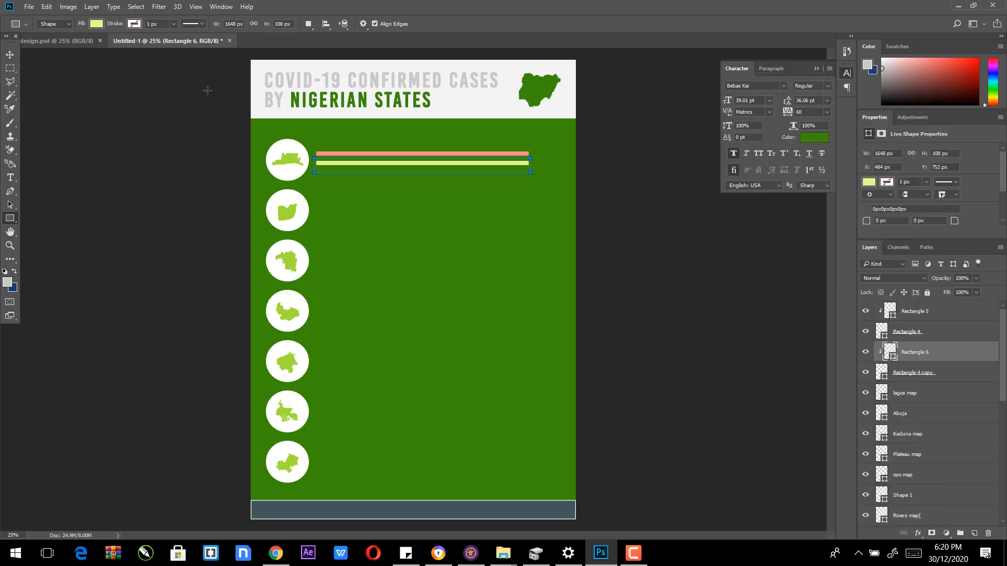
click(9, 55)
click(139, 207)
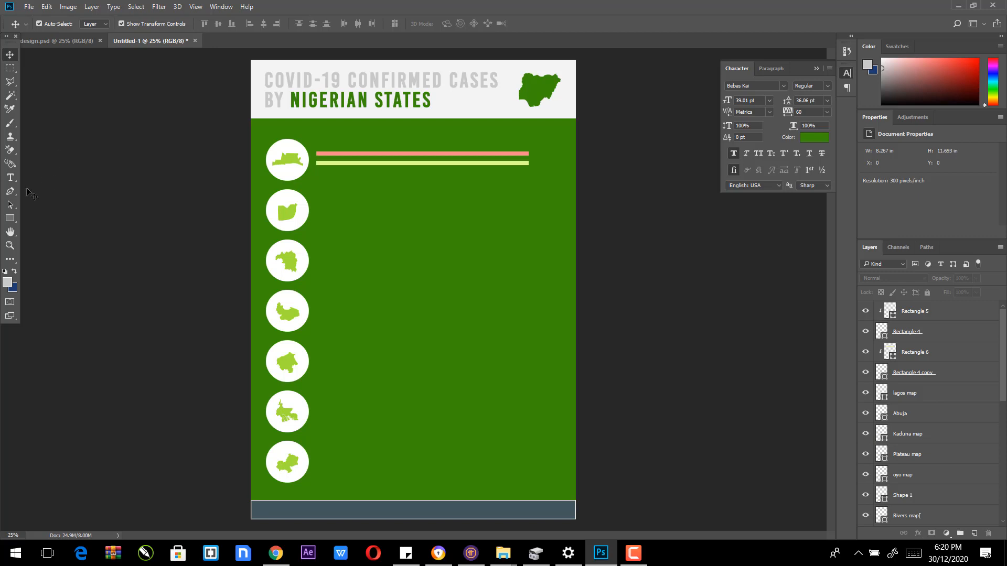
Step: Add the text LAGOS above the first pair of bars, coloured with the header background's off-white
click(10, 178)
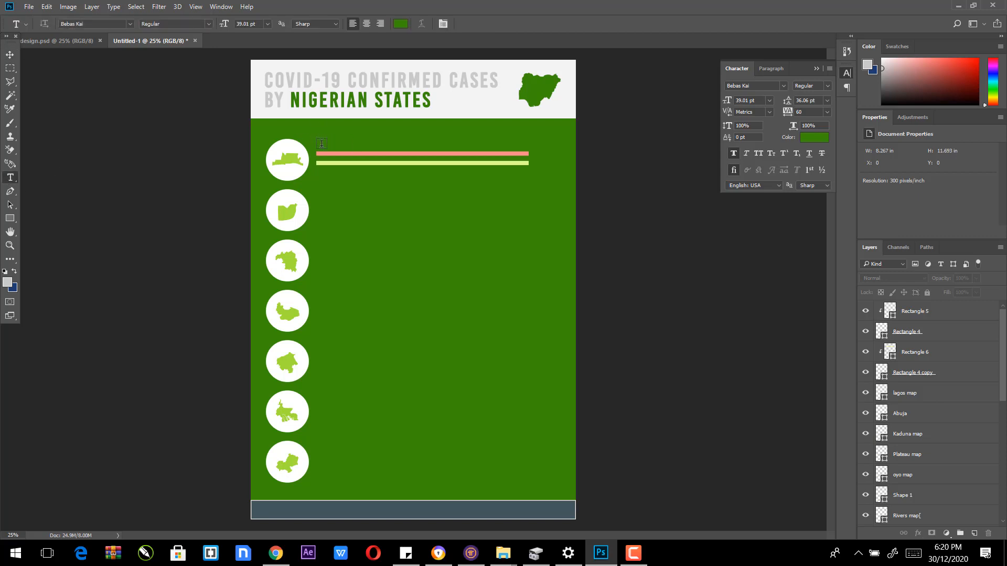
click(320, 142)
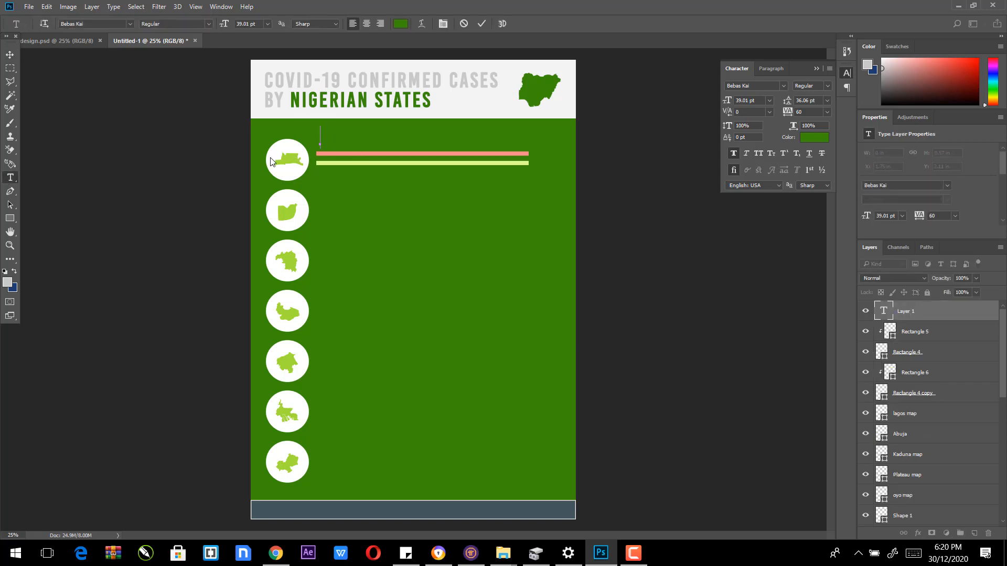
text(LA)
double_click(368, 137)
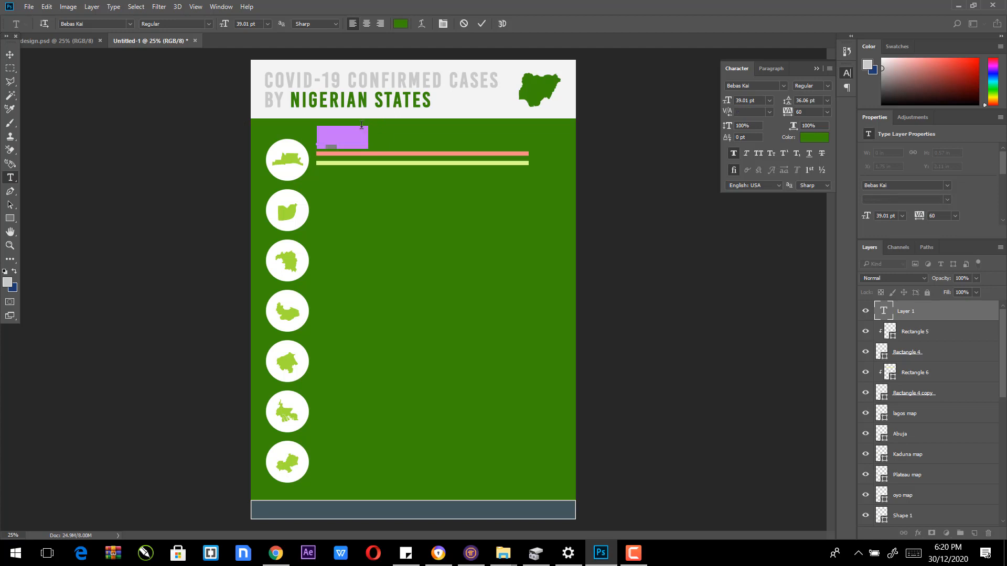
click(401, 25)
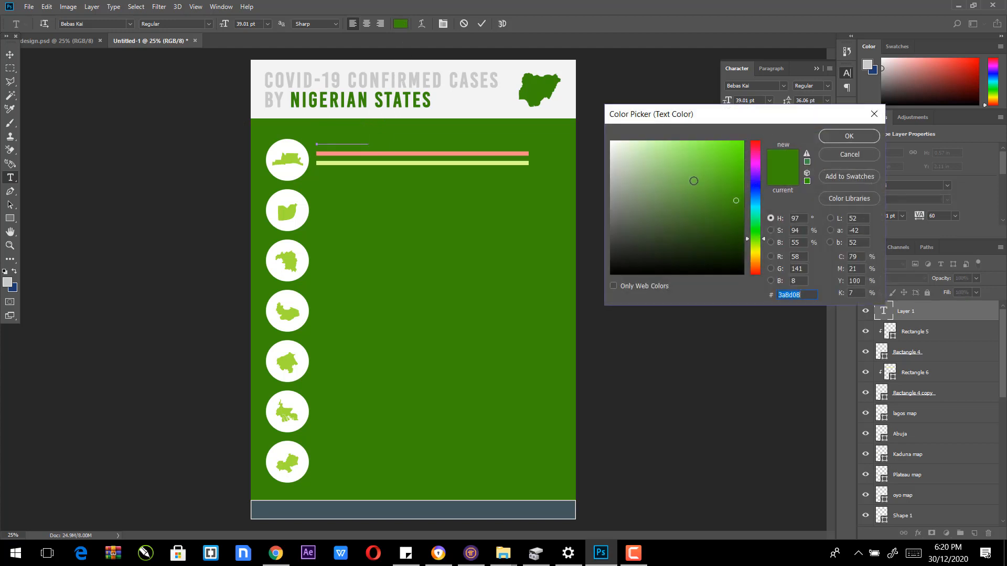
click(493, 103)
click(848, 136)
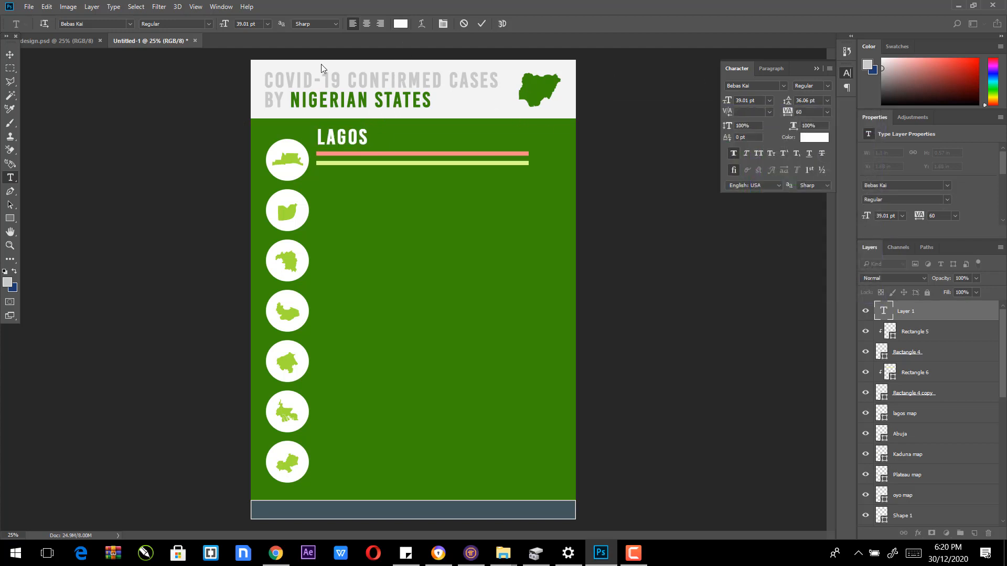
Step: Set the LAGOS label to 13.01 pt and turn off its faux bold
drag(226, 26, 210, 30)
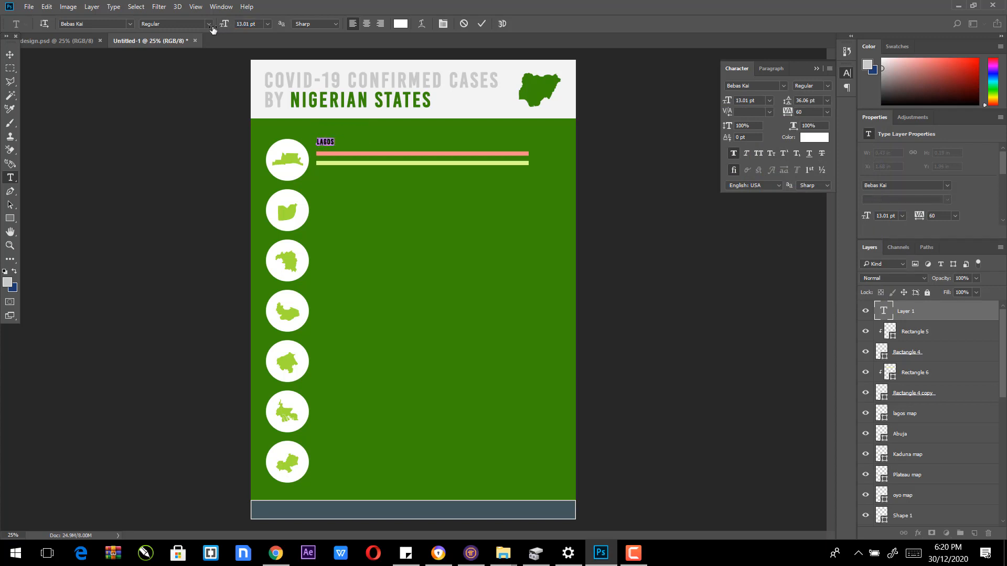
click(733, 154)
click(10, 54)
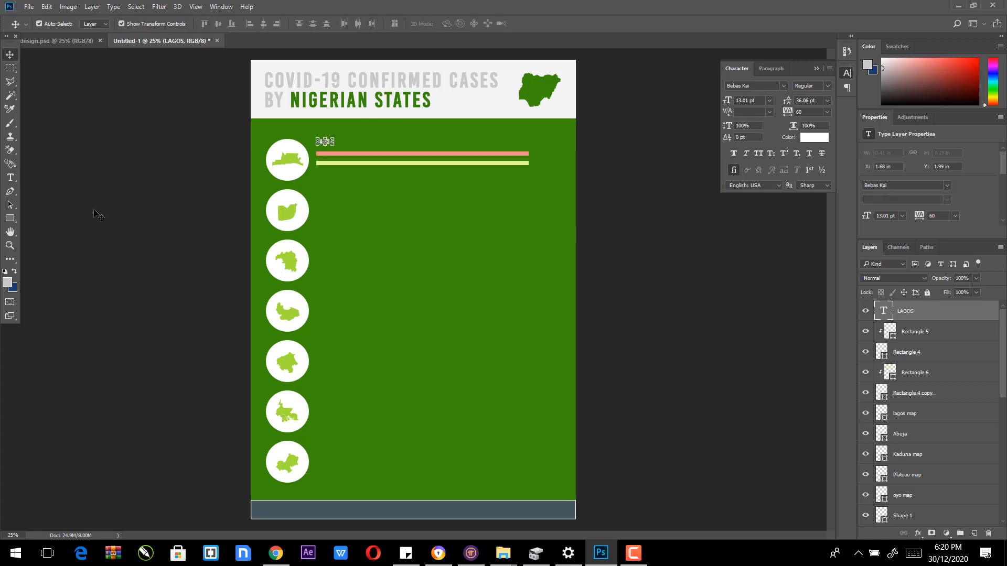
Step: Nudge the LAGOS label down to sit just above the pink bar and deselect it
click(95, 212)
click(325, 142)
key(shift+Down)
key(Down)
key(Down)
click(643, 224)
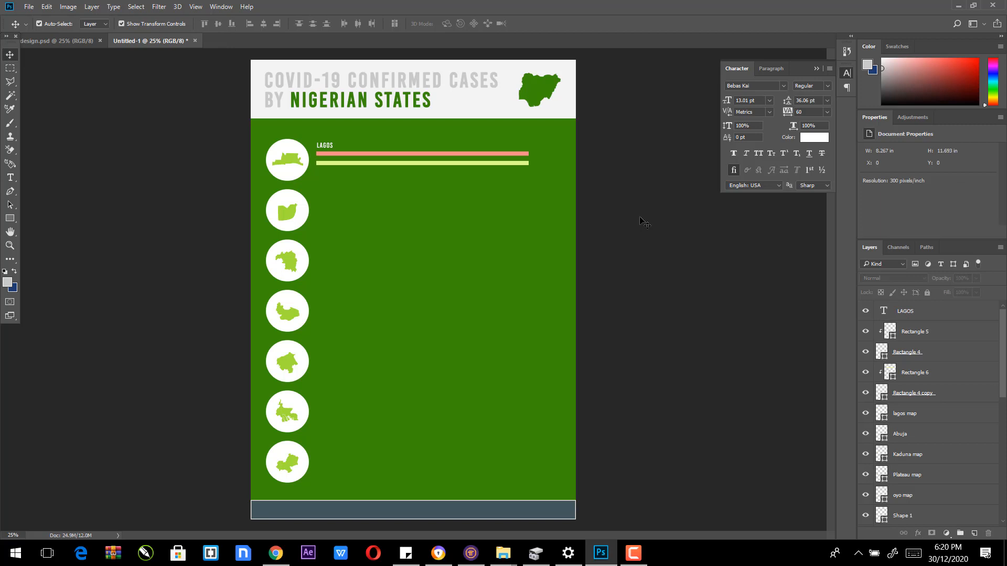
Step: Nudge the LAGOS label left to line up with the start of the bars
click(323, 147)
key(Left)
key(Left)
key(Left)
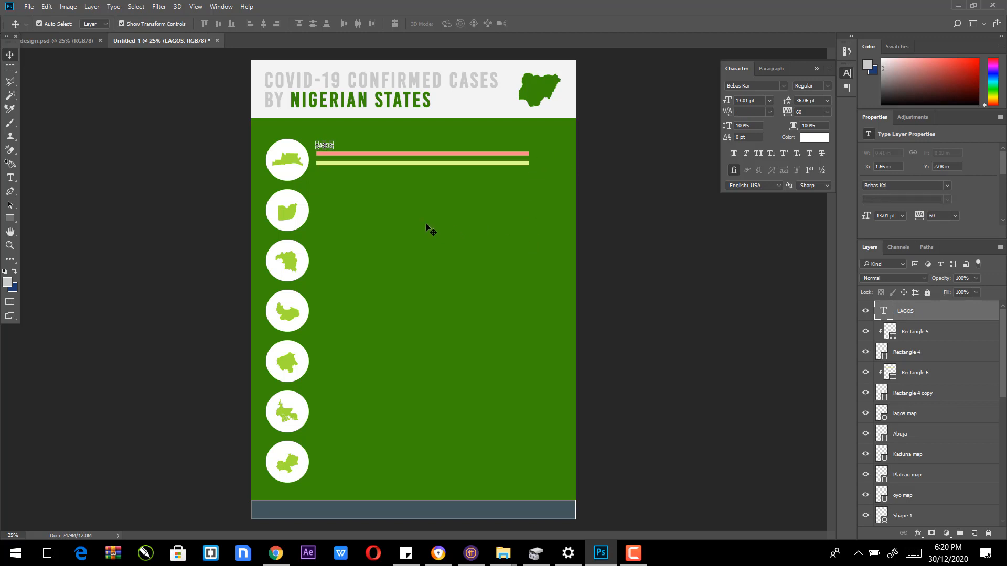
Step: Duplicate the LAGOS label twice, placing one copy at the right end of the pink bar and one at the lime bar, and deselect
key(ctrl+h)
drag(566, 235, 640, 231)
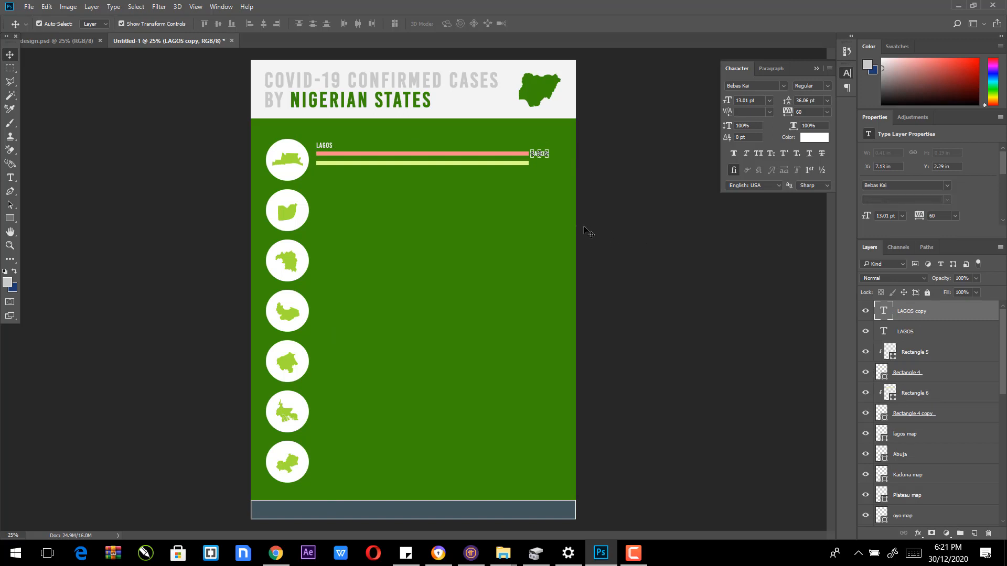
drag(573, 230, 574, 238)
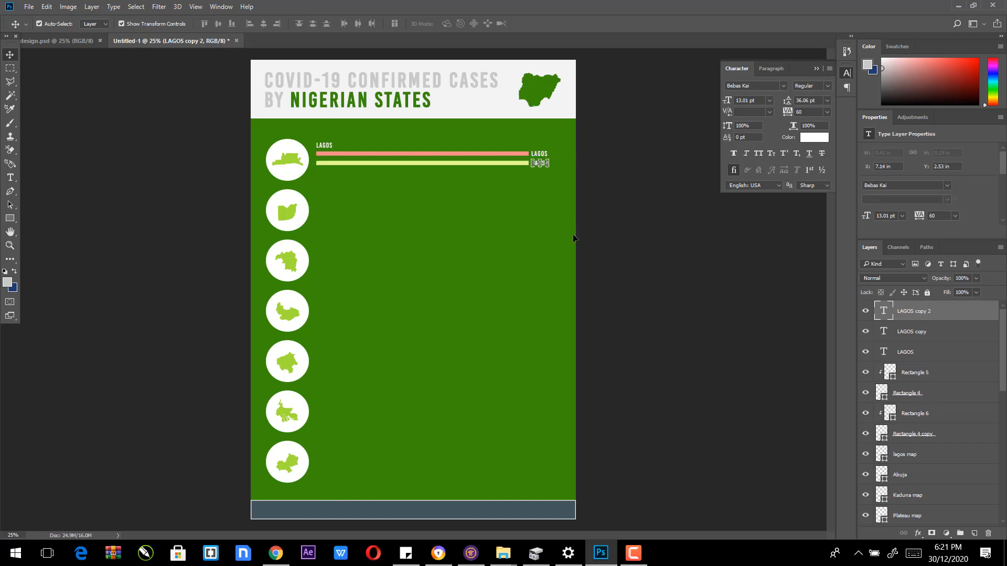
ctrl+click(612, 208)
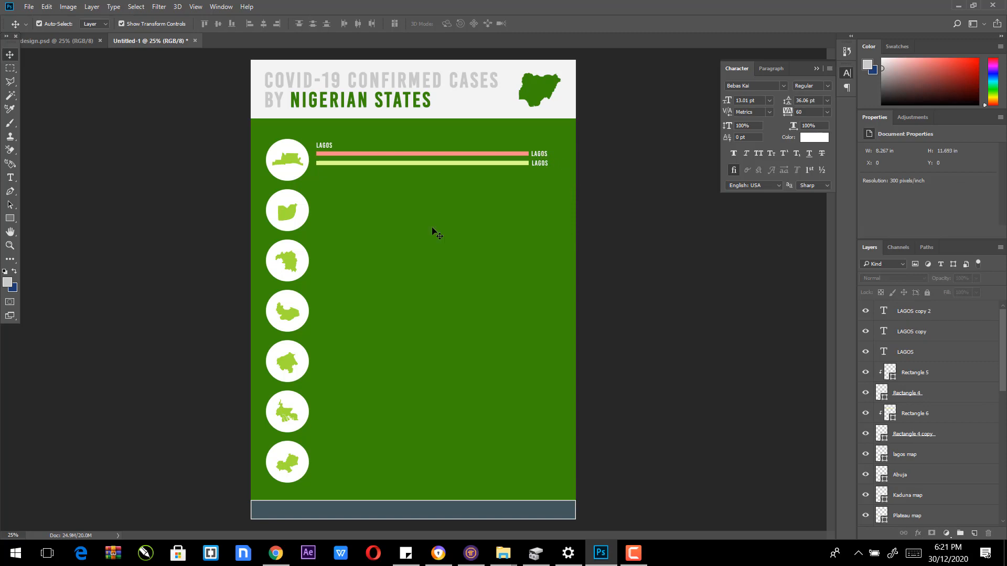
Step: Look up Lagos's lab-confirmed cases on the NCDC page and replace the text beside the pink bar with 29,184
click(438, 553)
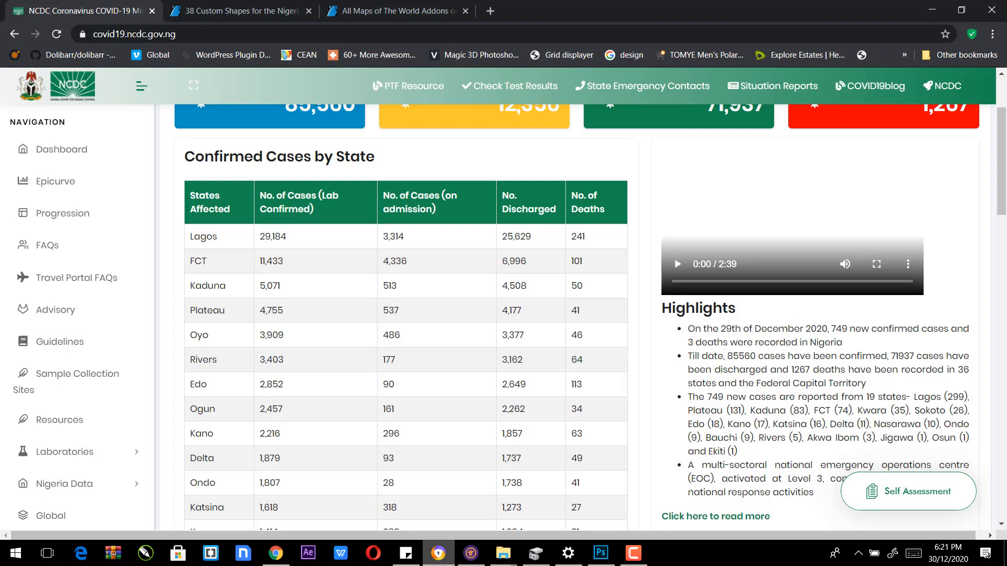
click(439, 553)
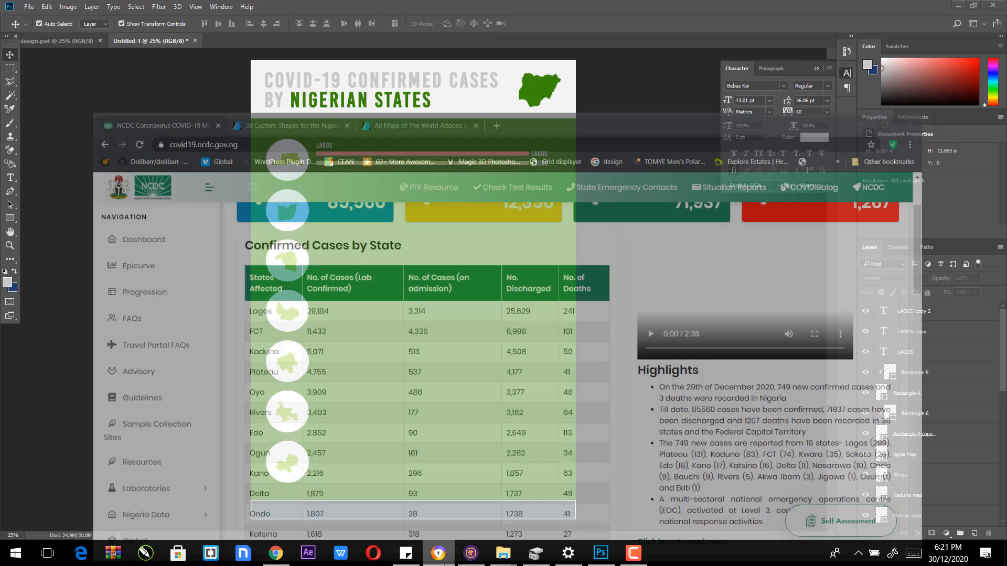
click(9, 177)
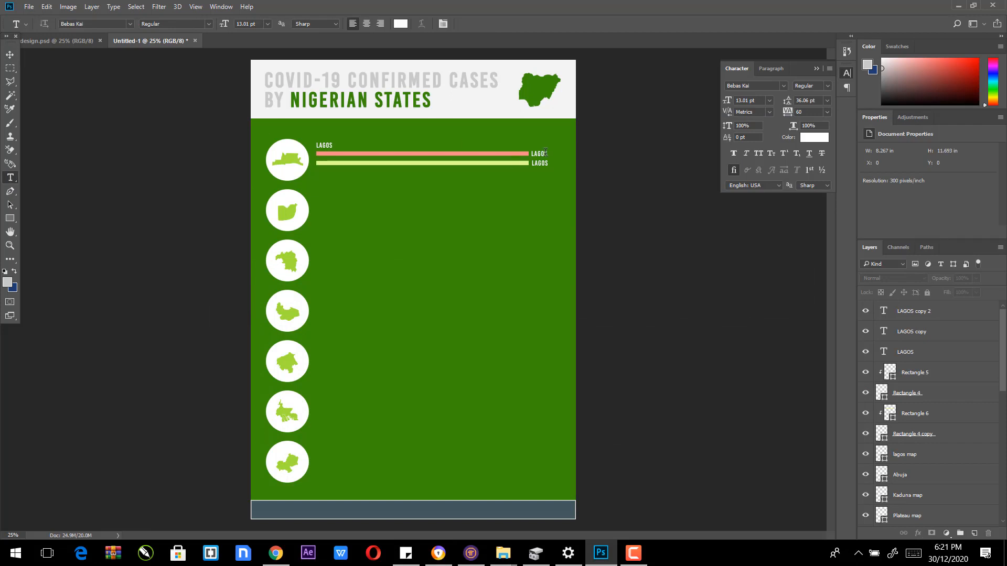
double_click(531, 154)
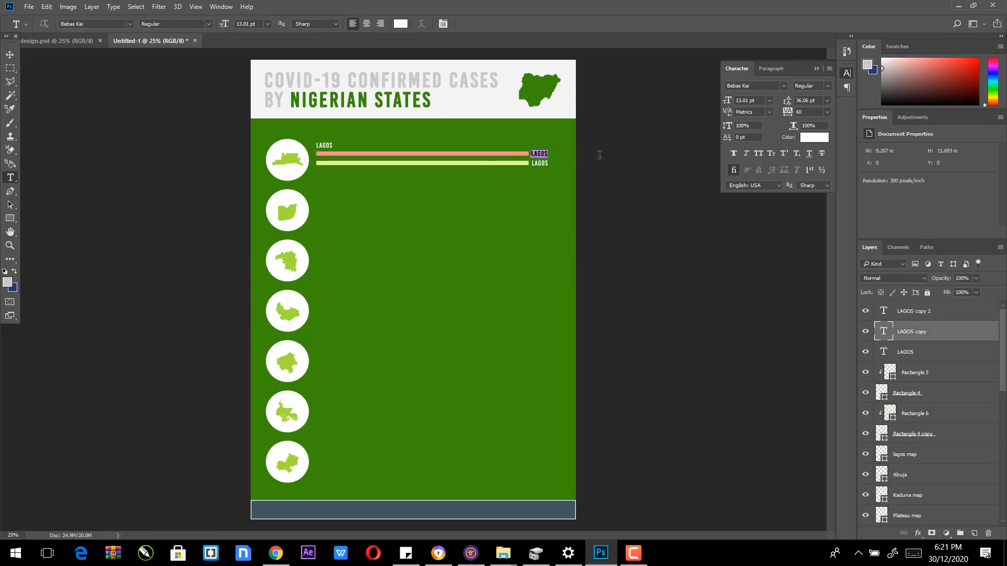
text(29,)
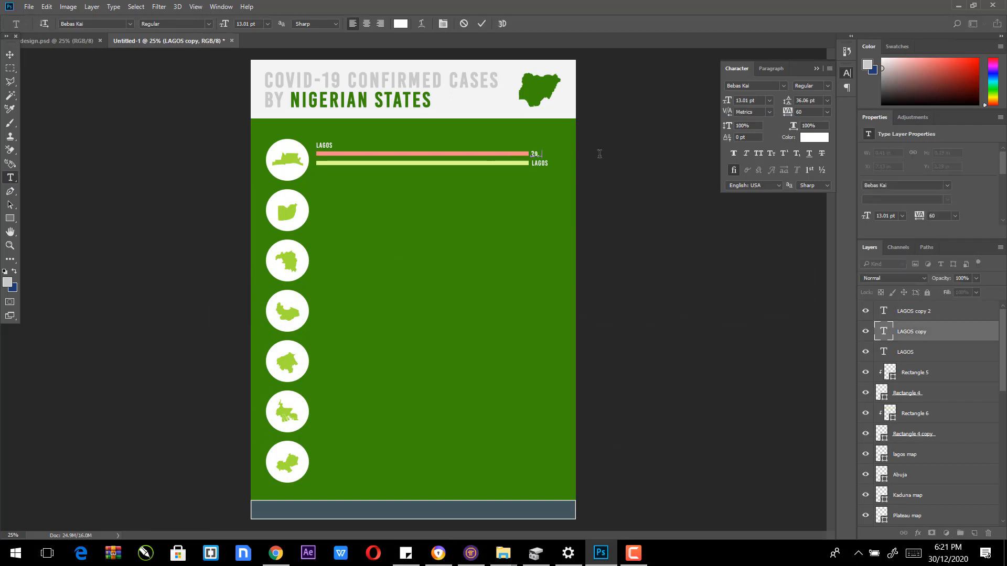
text(9.18)
text(4)
Step: Colour the 29,184 text with a paler tint of the pink bar's colour and deselect it
drag(551, 153, 476, 89)
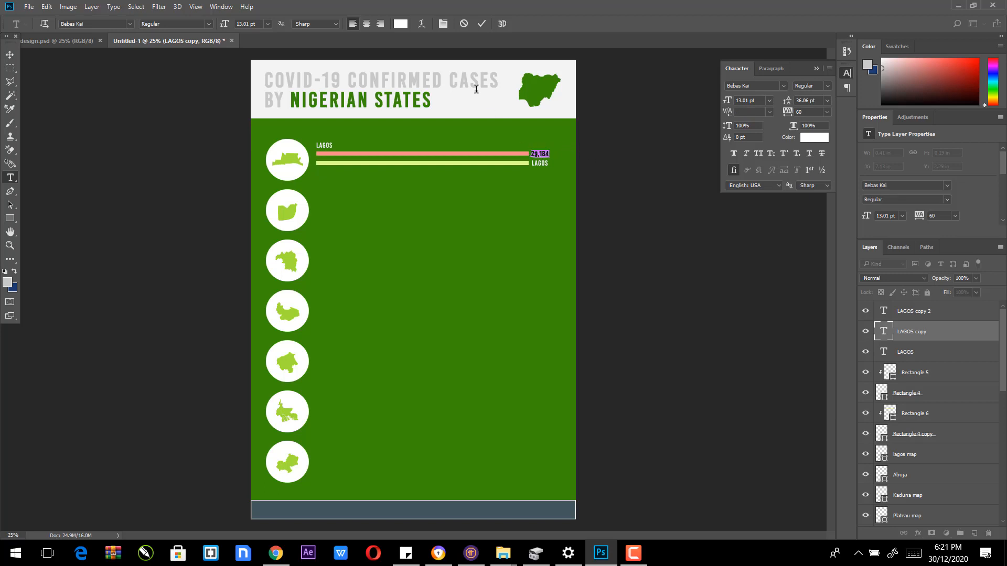
click(400, 23)
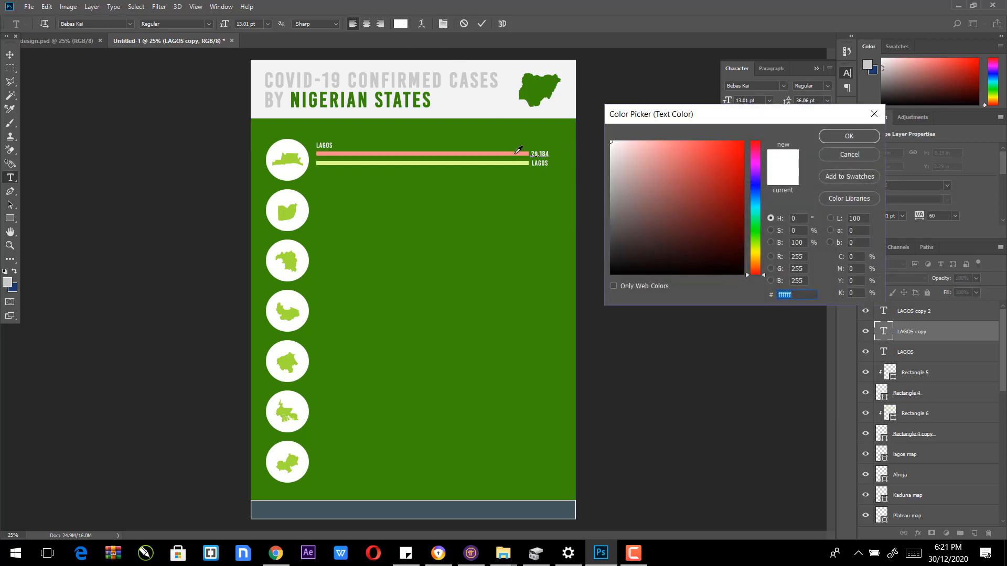
click(516, 152)
click(849, 136)
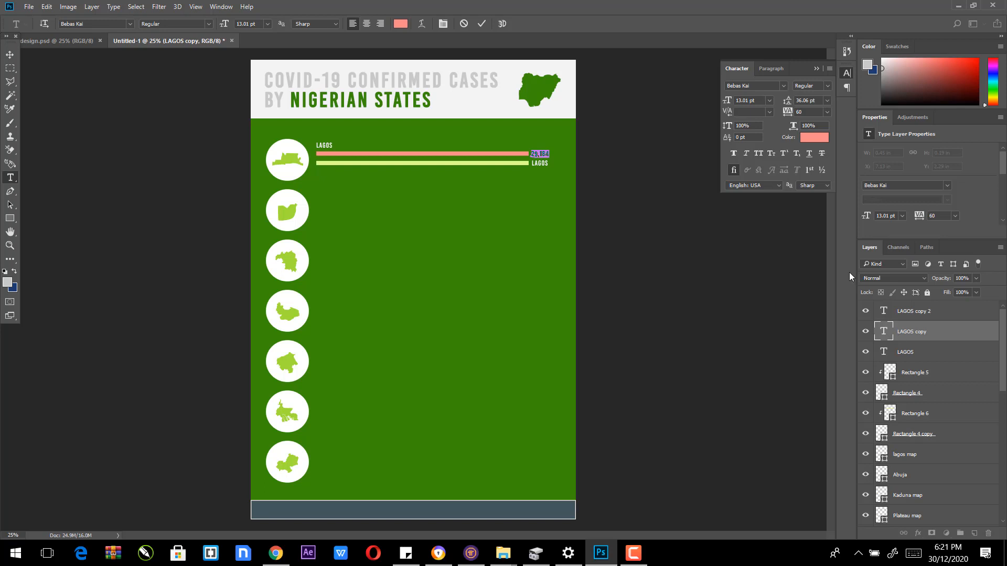
click(398, 23)
click(645, 141)
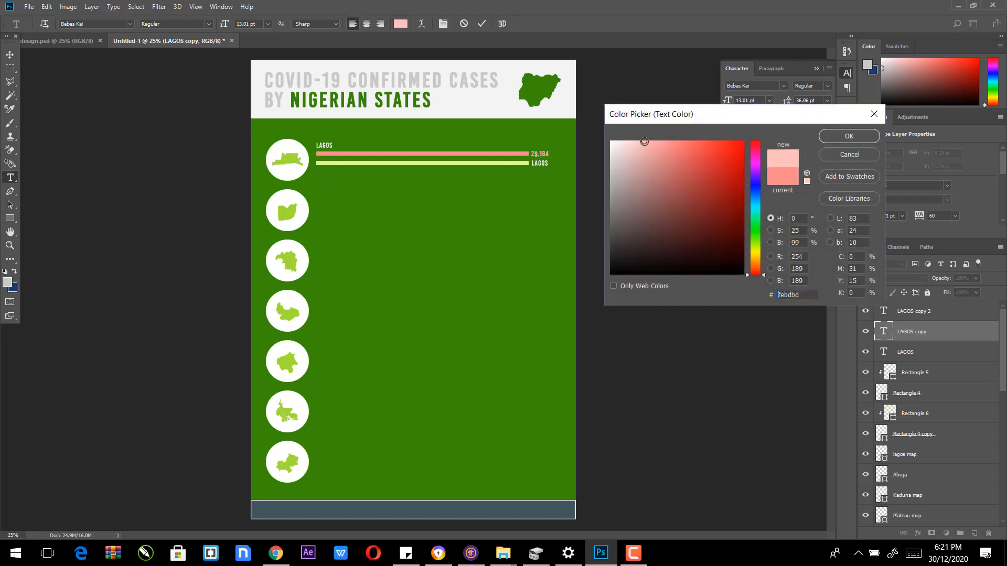
drag(645, 141, 641, 141)
click(852, 131)
click(10, 55)
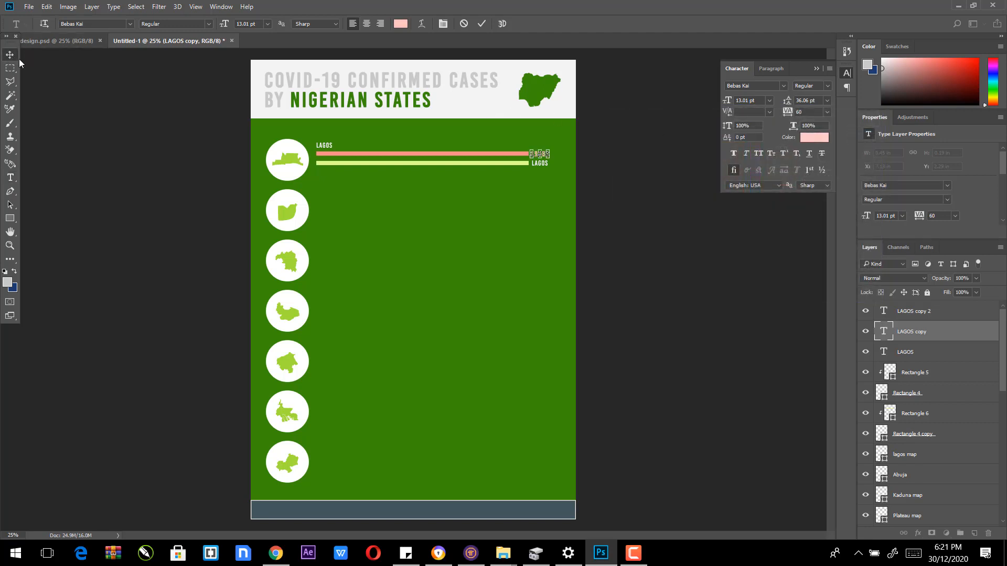
click(113, 249)
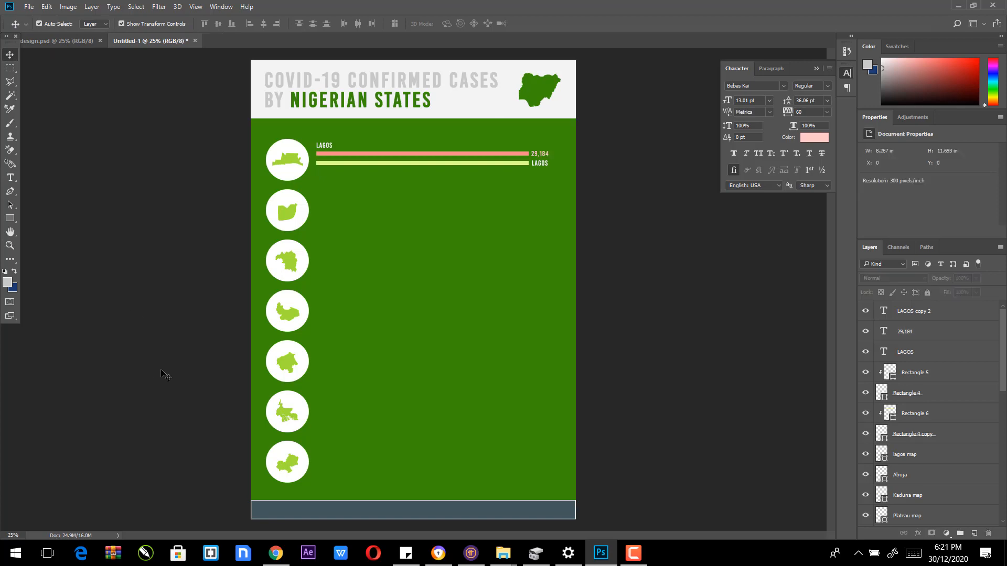
Step: Look up Lagos's discharged cases on the NCDC page and replace the text beside the lime bar with 25,629
click(439, 553)
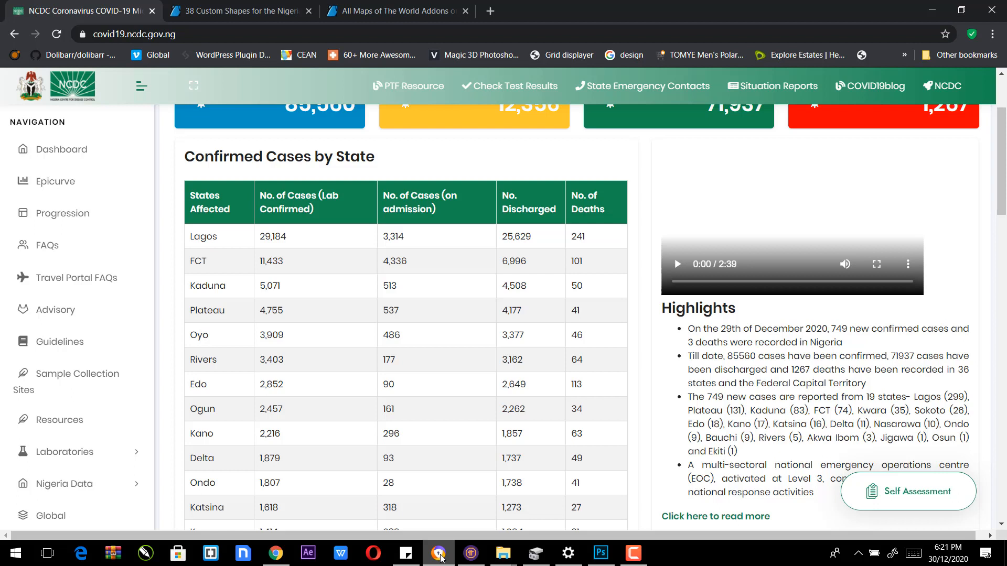
click(438, 553)
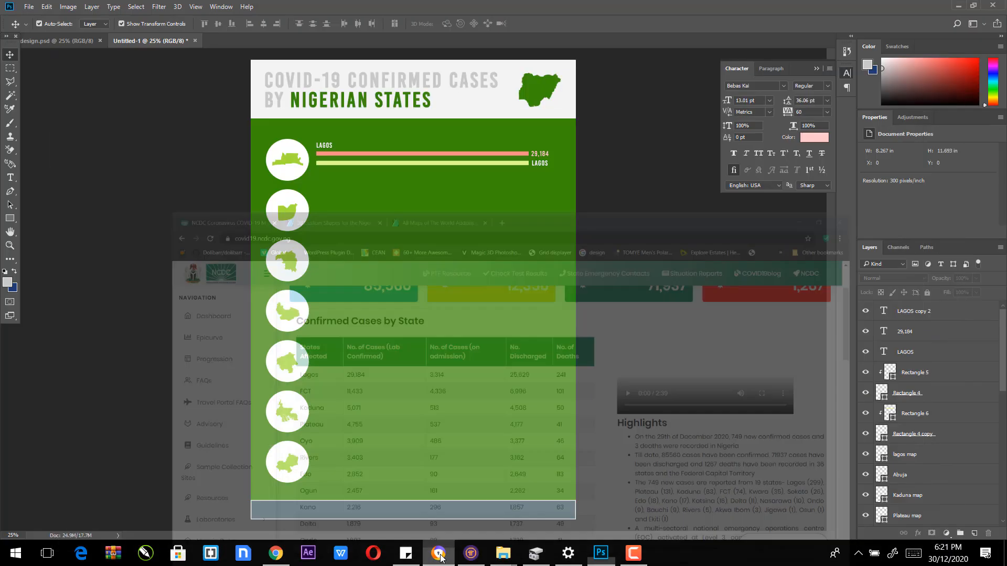
click(10, 177)
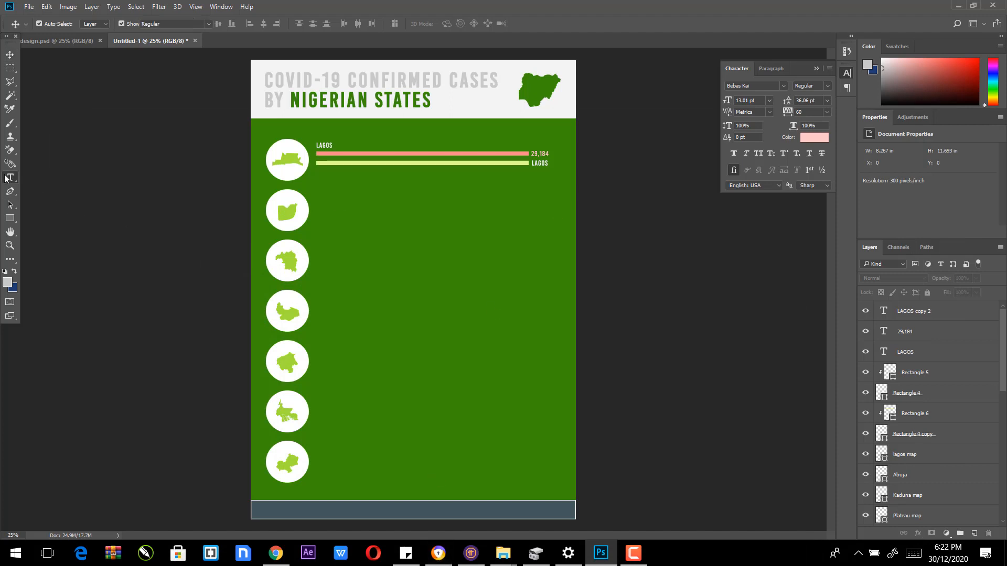
double_click(533, 163)
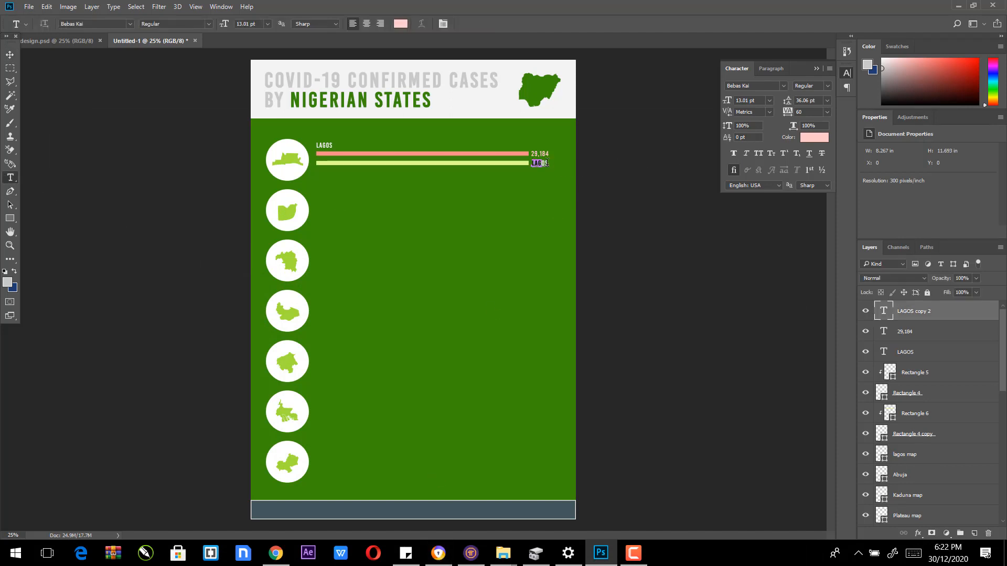
text(25,629)
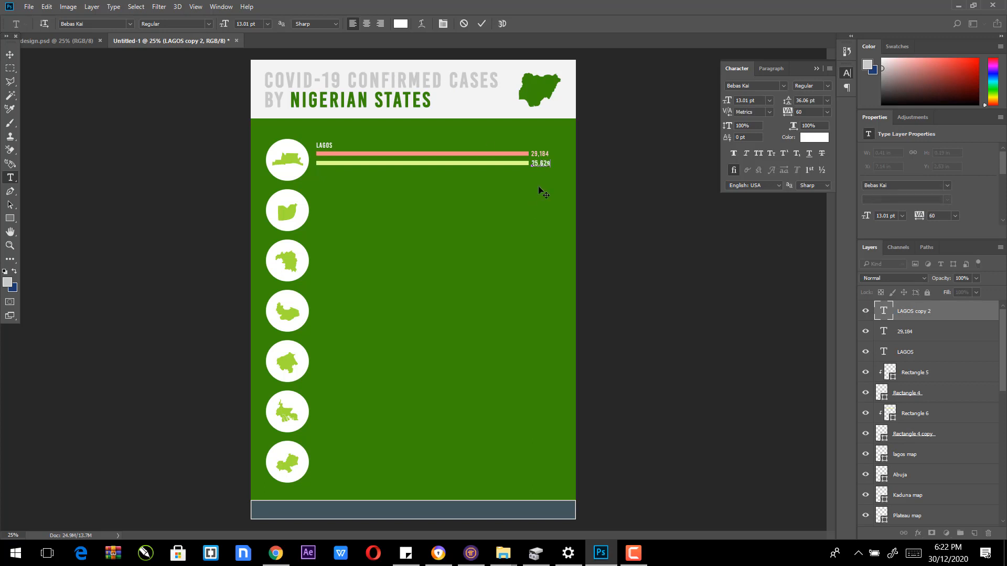
Step: Colour the 25,629 text with the lime bar's colour, e1ff90
drag(549, 163, 525, 163)
click(401, 23)
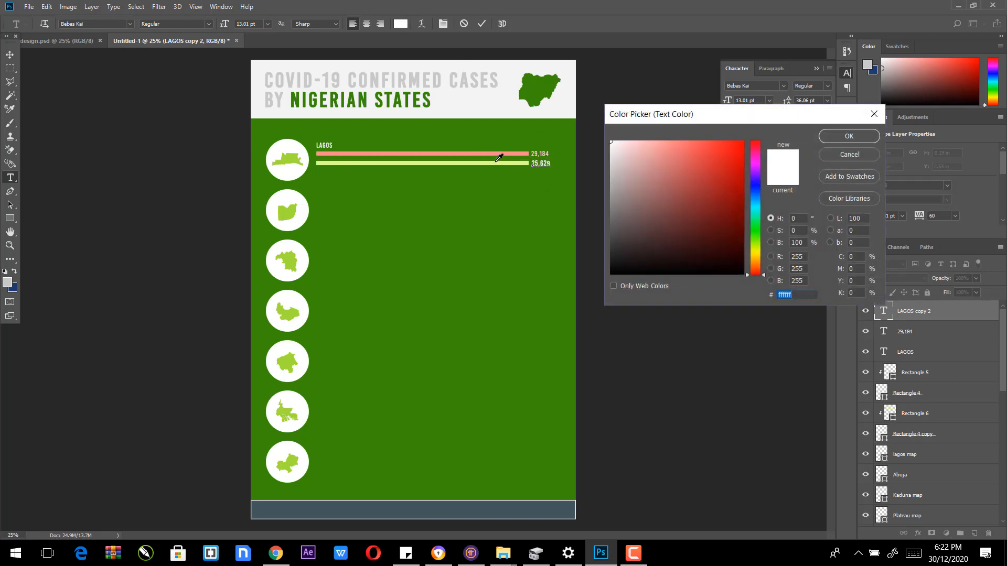
click(494, 163)
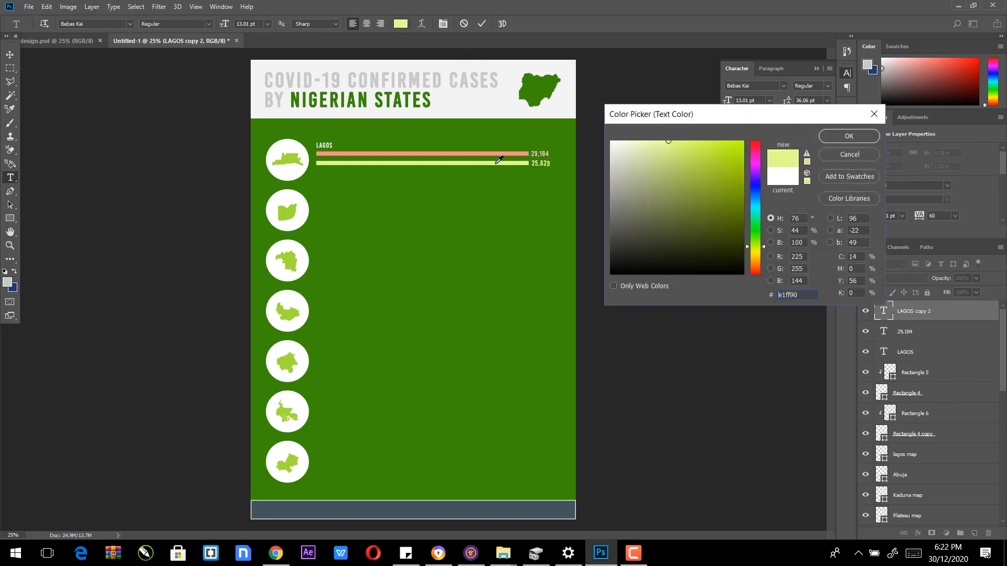
click(849, 136)
click(10, 55)
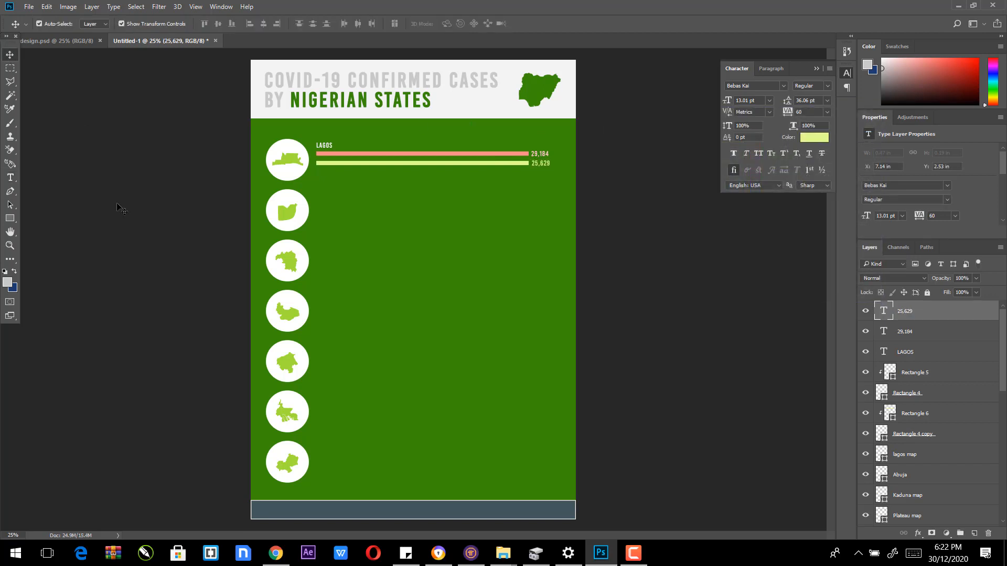
Step: Duplicate both number labels, placing the 29,184 copy above the pink bar and the 25,629 copy below the lime bar near their right ends
click(538, 157)
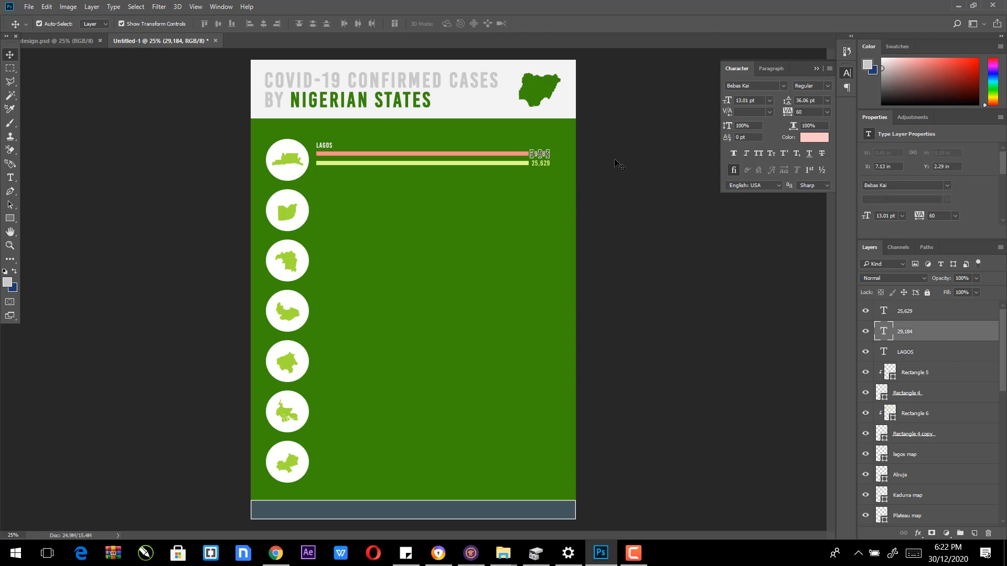
key(ctrl)
drag(615, 160, 505, 187)
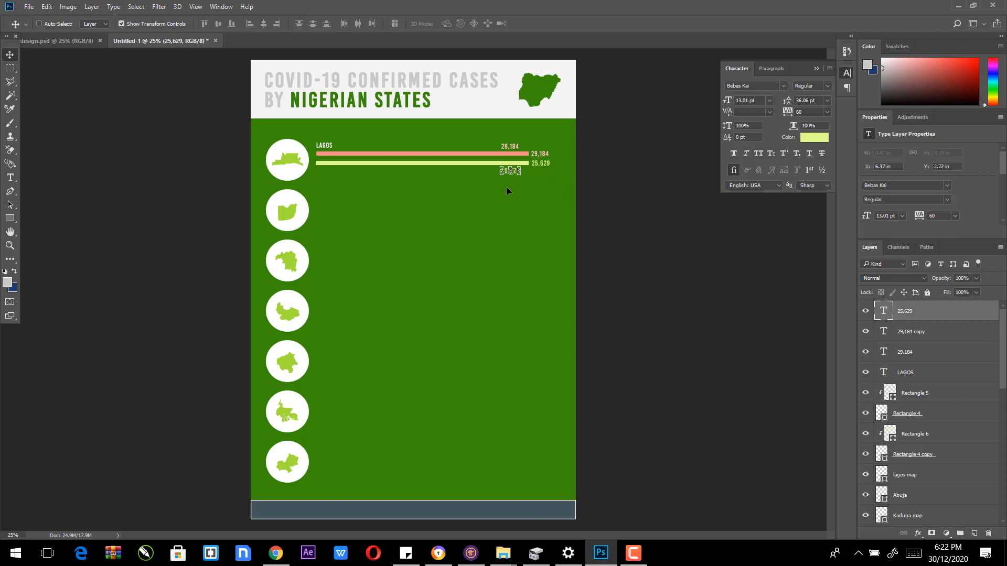
click(640, 183)
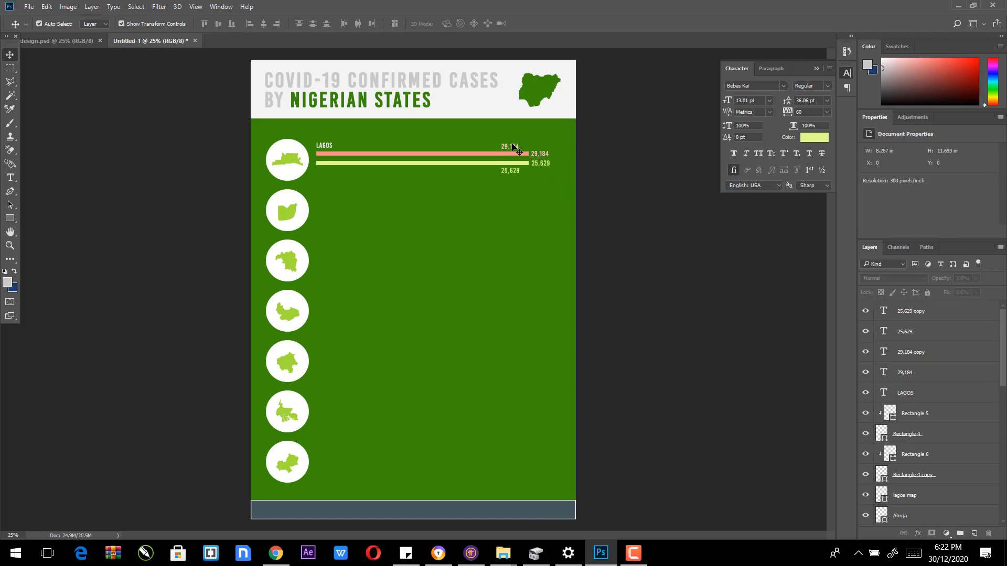
Step: Check the column headings on the NCDC page and replace the 29,184 copy above the pink bar with "No. of Cases confirmed"
click(511, 147)
click(435, 561)
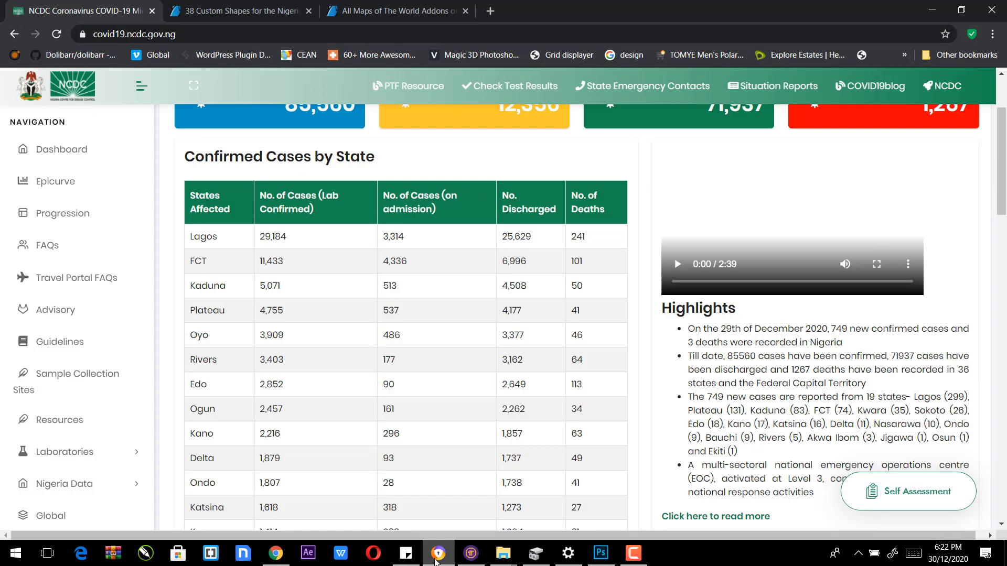
click(436, 561)
click(436, 561)
click(436, 561)
click(10, 177)
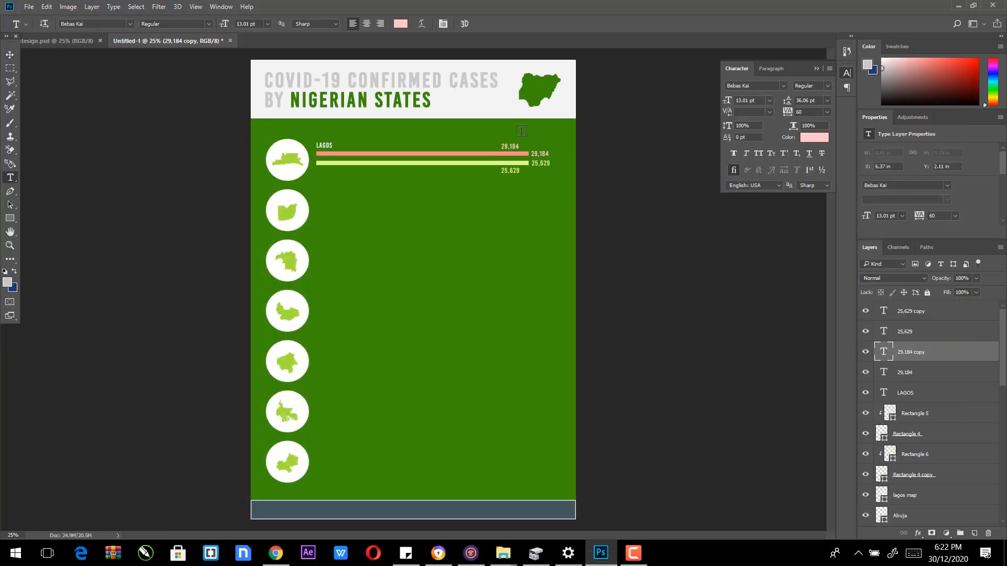
drag(503, 147, 518, 147)
key(BackSpace)
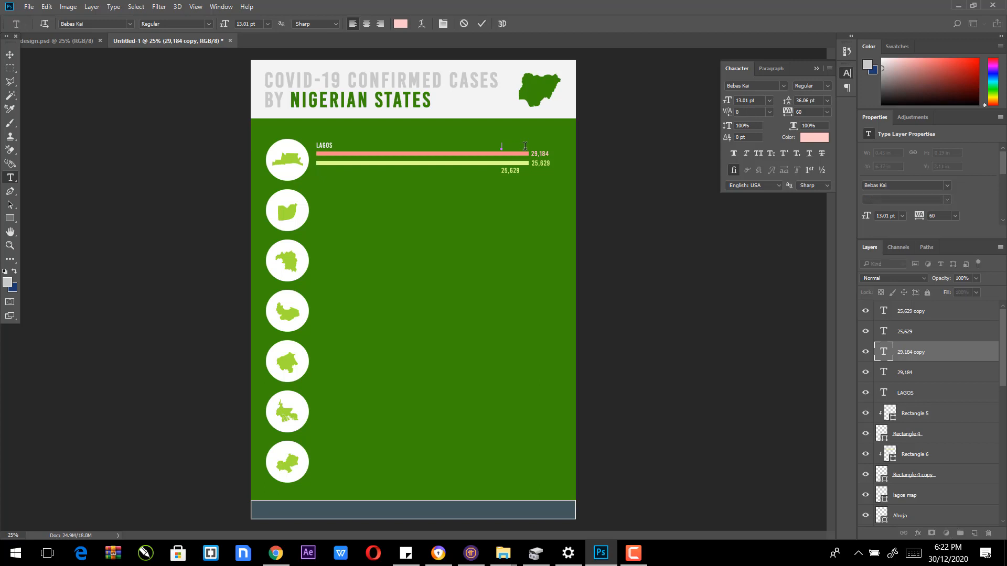
text(NO. OF CASES CONFIRMED)
click(10, 54)
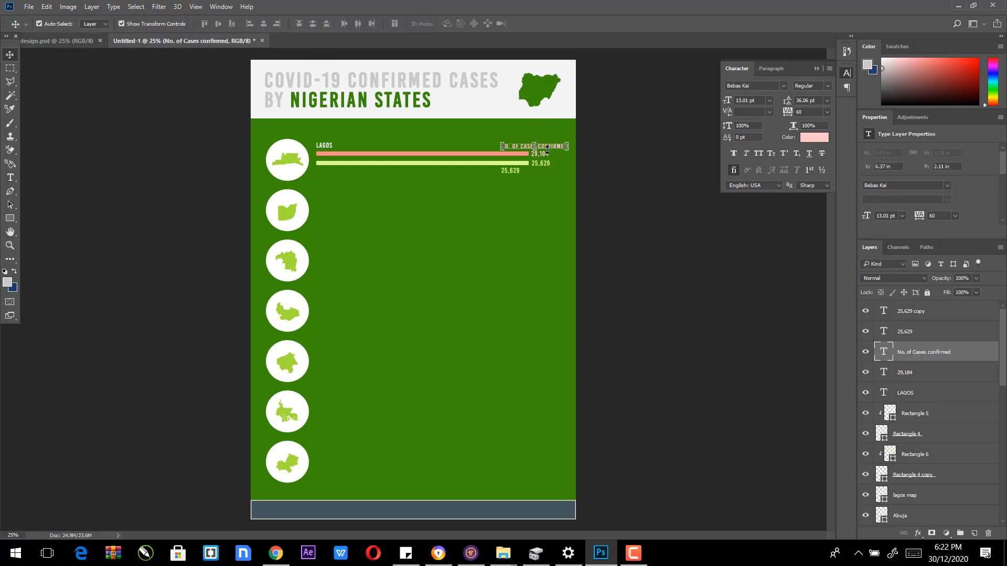
Step: Shorten the label above the pink bar to "Cases confirmed" and align its end with the bar's right end
drag(547, 149, 462, 147)
key(t)
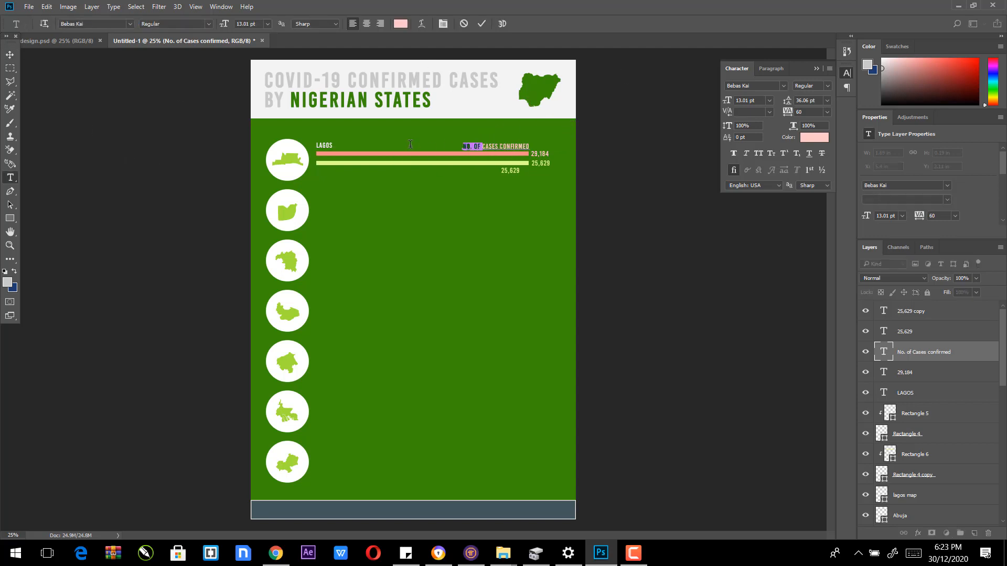
key(BackSpace)
click(9, 54)
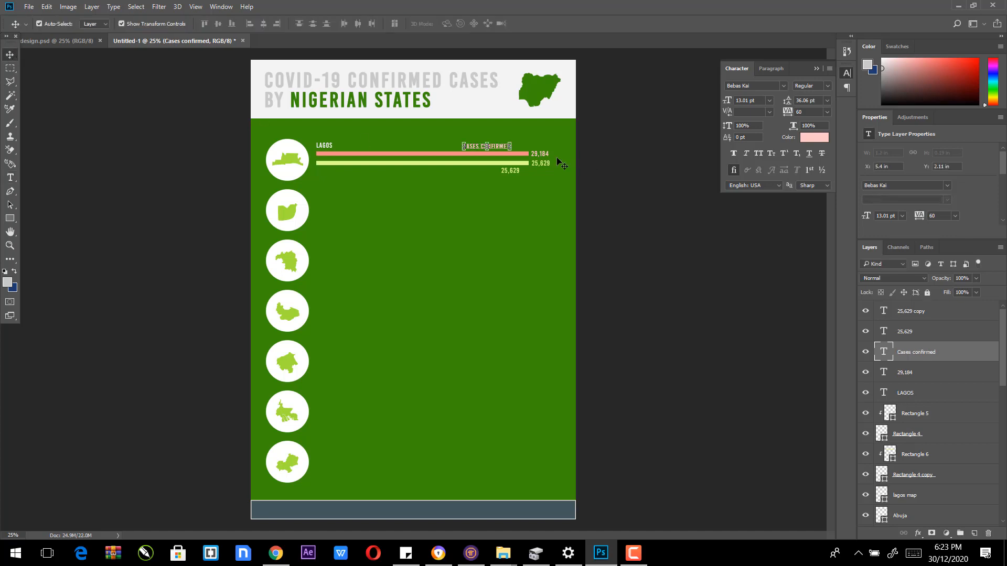
drag(499, 147, 518, 147)
Step: Replace the 25,629 copy below the lime bar with "CASES DISCHARGED" and align its end with the bar's right end
click(518, 172)
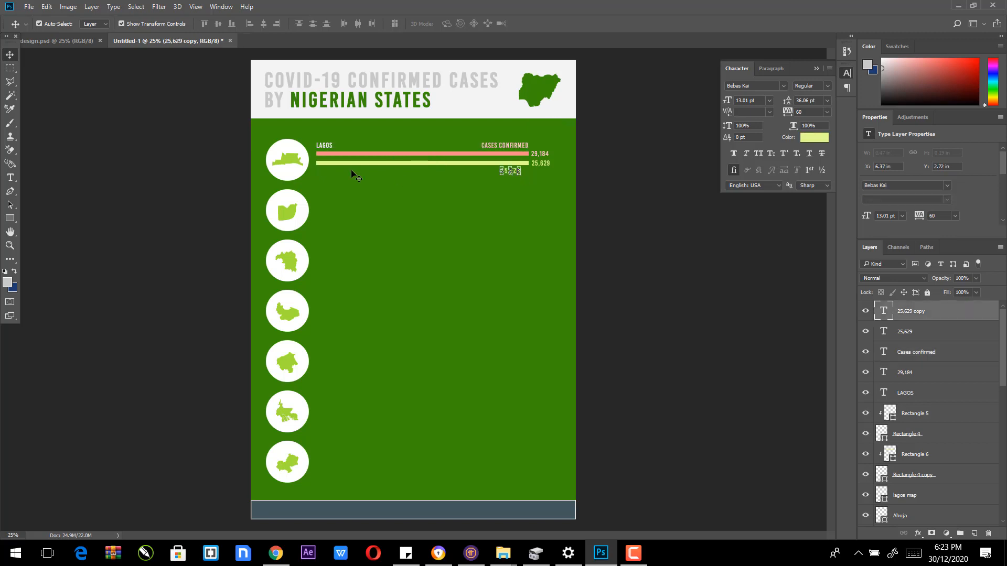
click(10, 177)
double_click(503, 171)
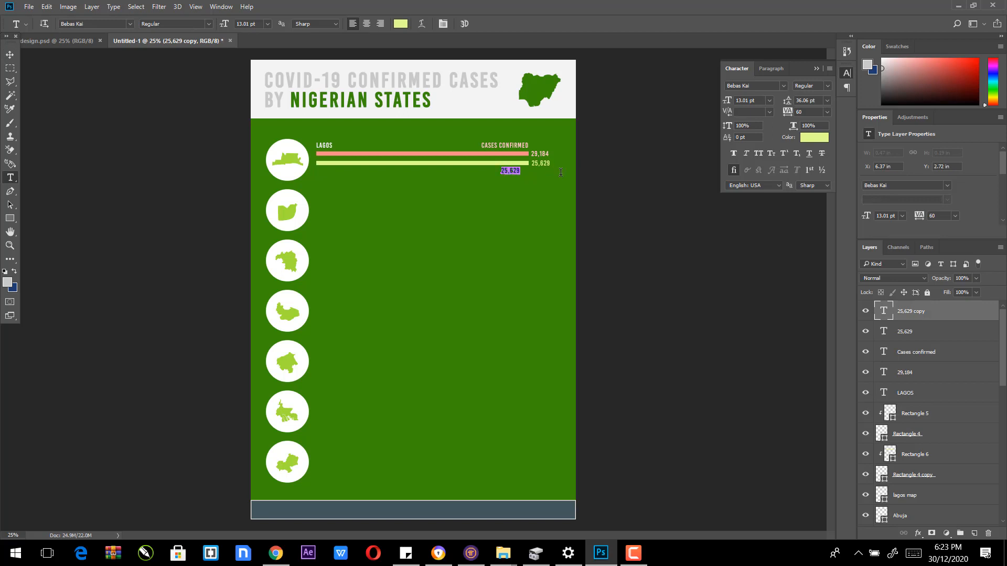
text(CASES DI)
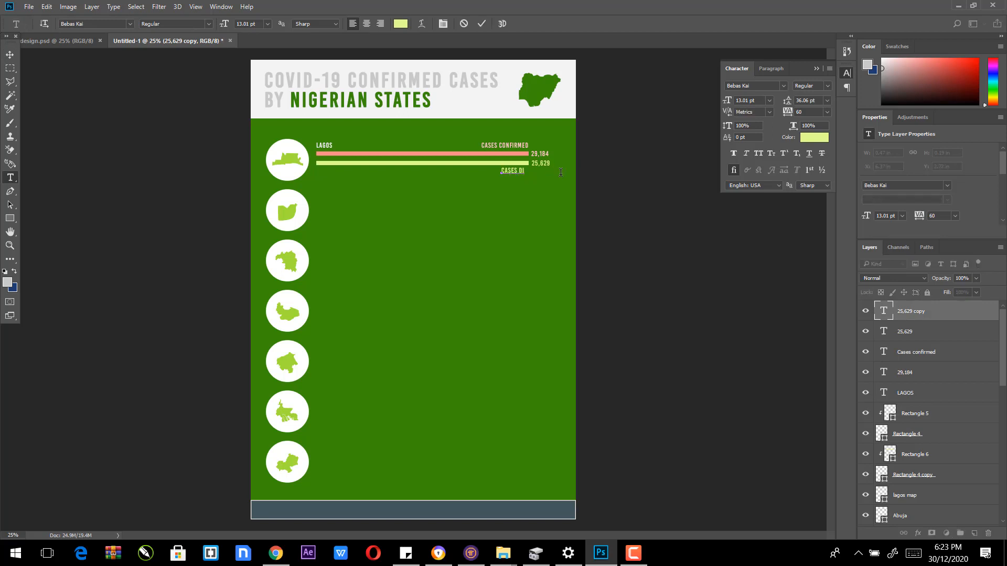
text(SCHARGED)
click(10, 54)
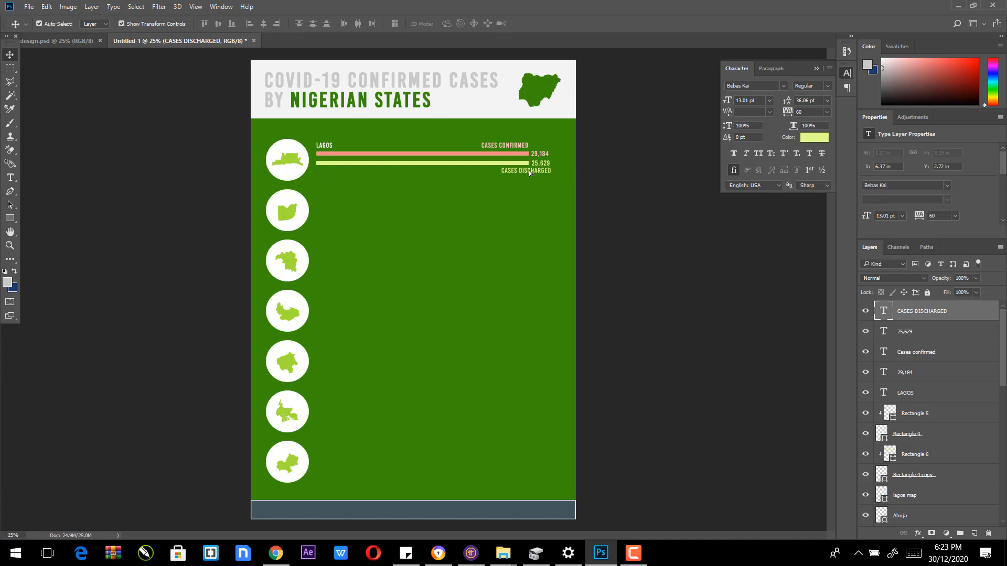
drag(529, 171, 514, 171)
click(607, 155)
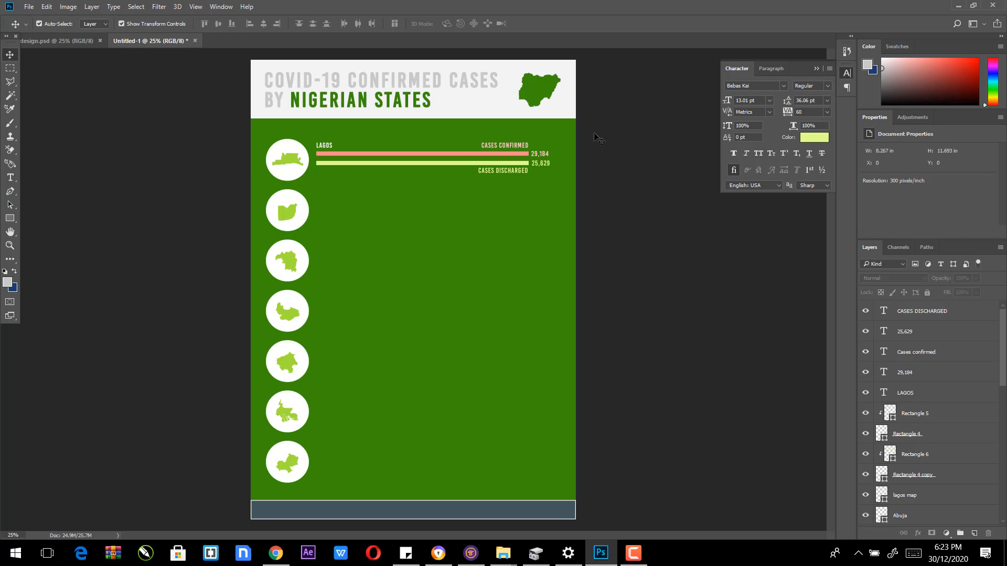
Step: Group all Lagos bar, figure and label layers, leaving out the background rectangles, as lagos-data-visuals
drag(599, 135, 311, 184)
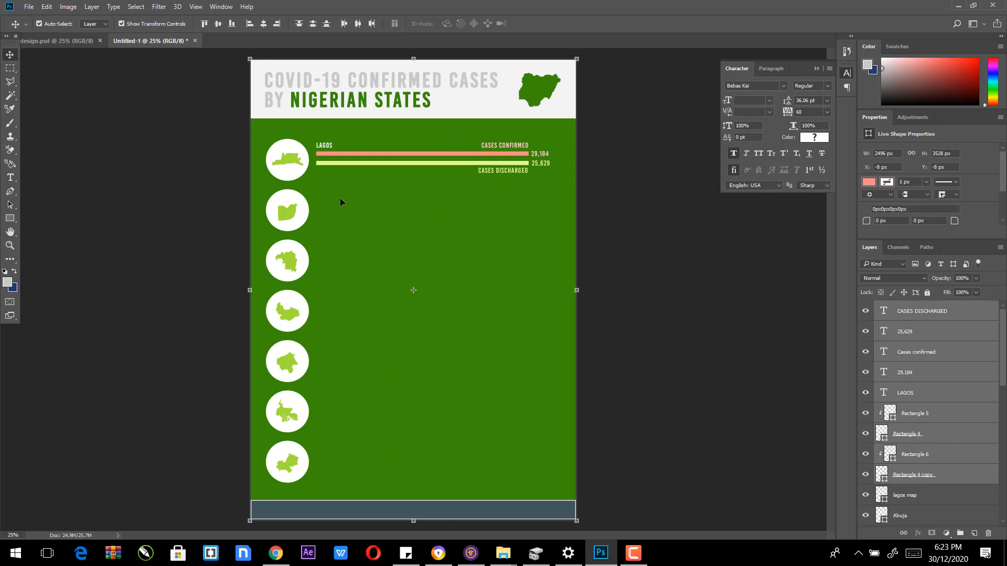
click(637, 150)
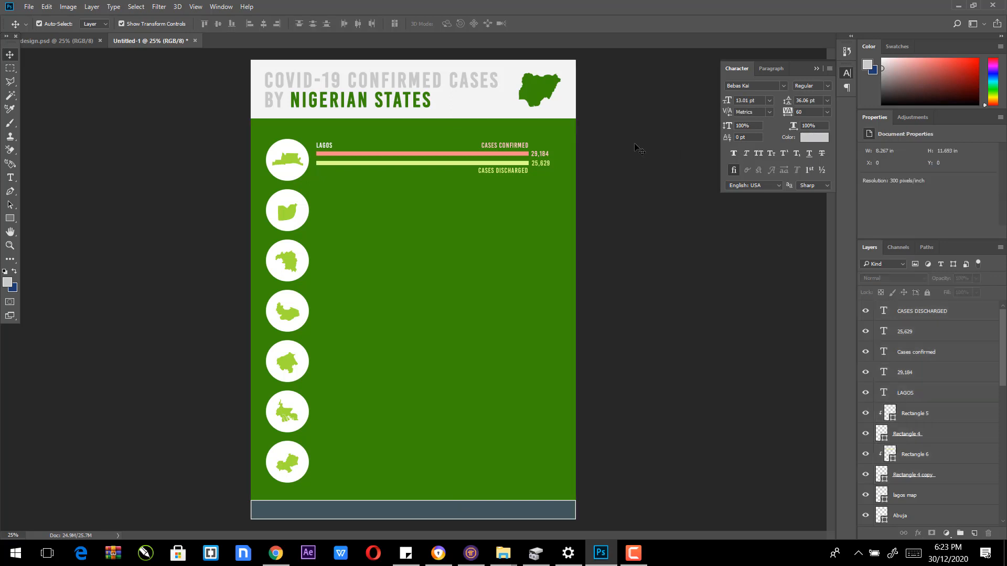
drag(592, 131, 328, 209)
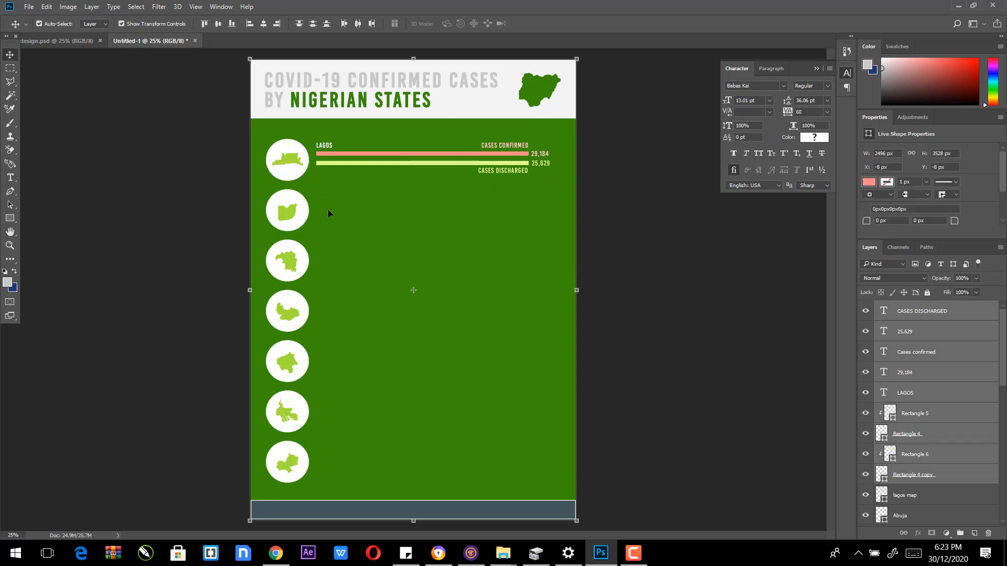
shift+click(453, 106)
scroll(1004, 392, down, 10)
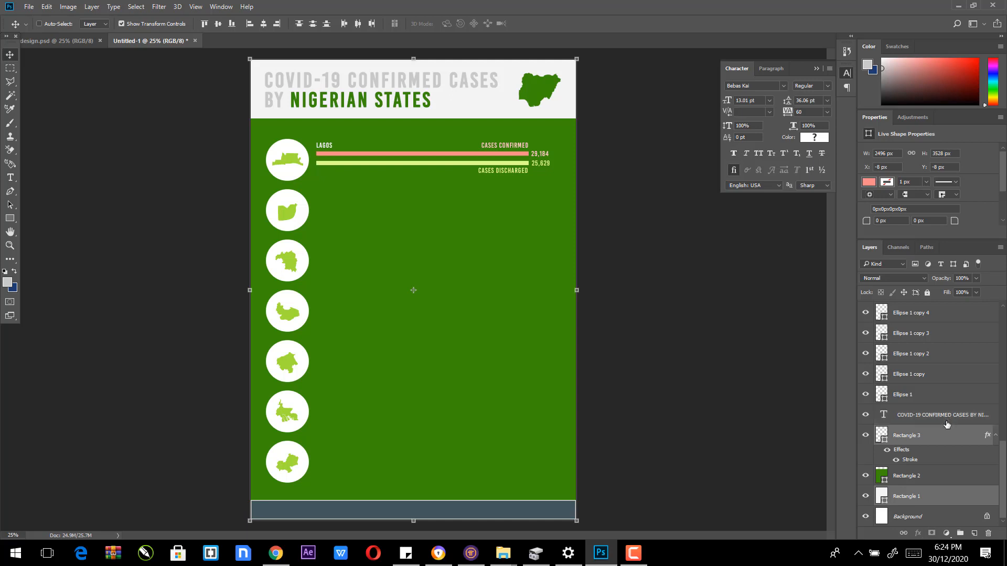
ctrl+click(960, 497)
drag(1003, 485, 1003, 307)
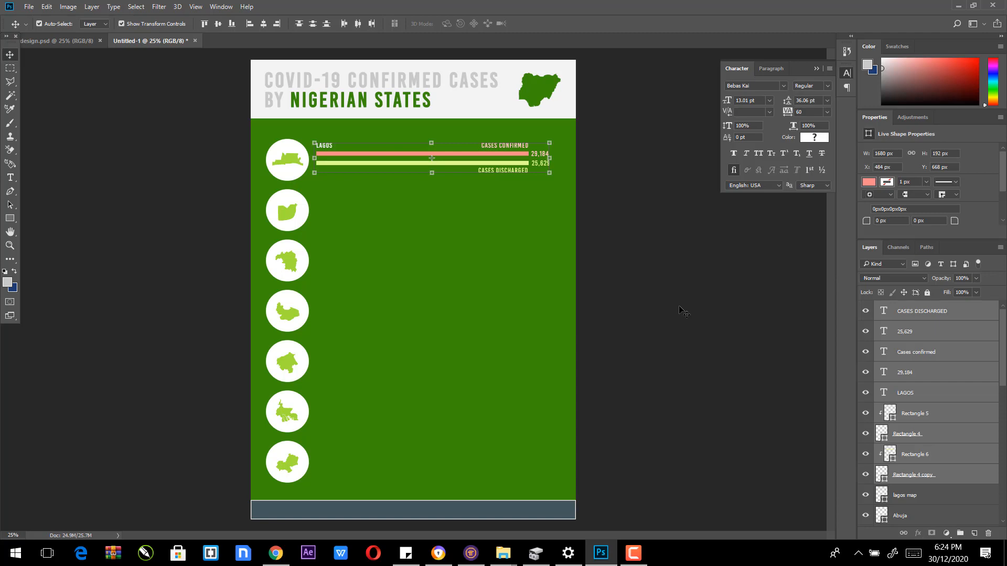
right_click(909, 478)
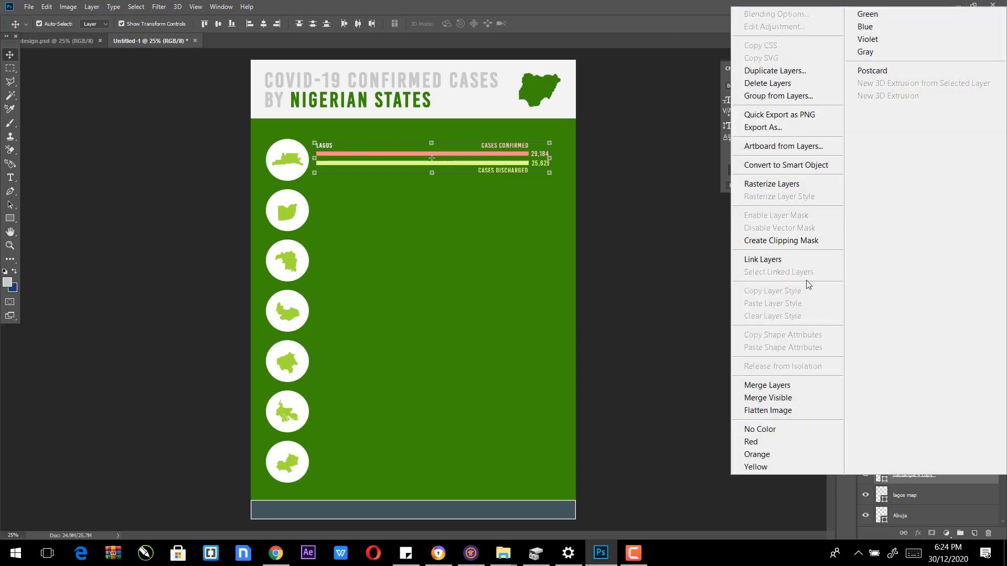
click(777, 96)
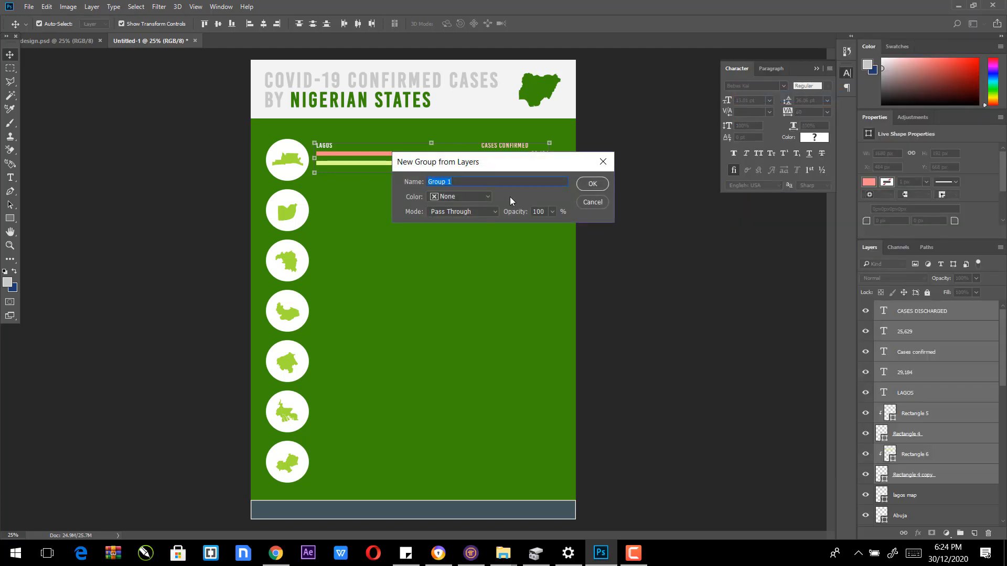
key(BackSpace)
key(Return)
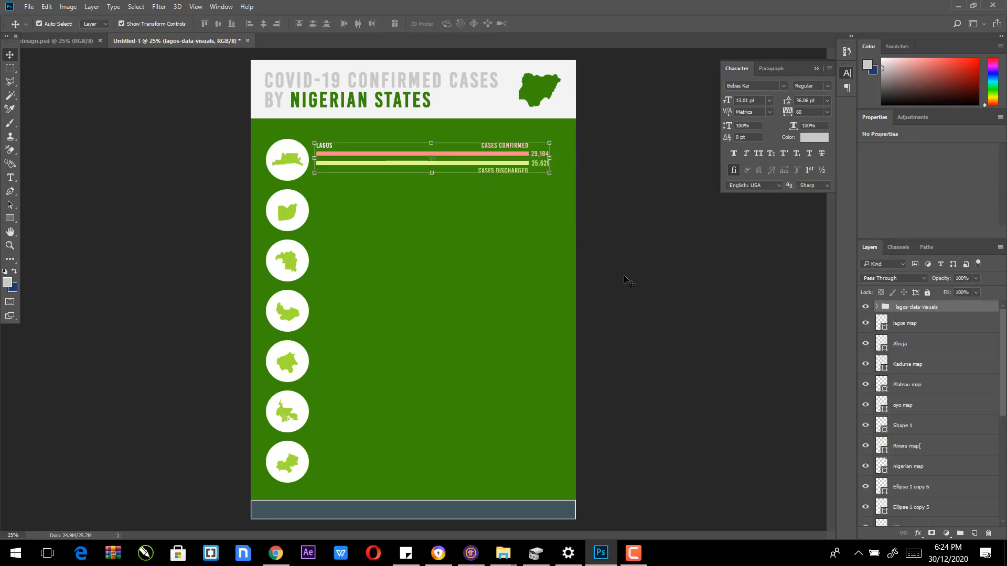
Step: Select the lagos map layer together with its circle, Ellipse 1, and move both into the lagos-data-visuals group
click(911, 329)
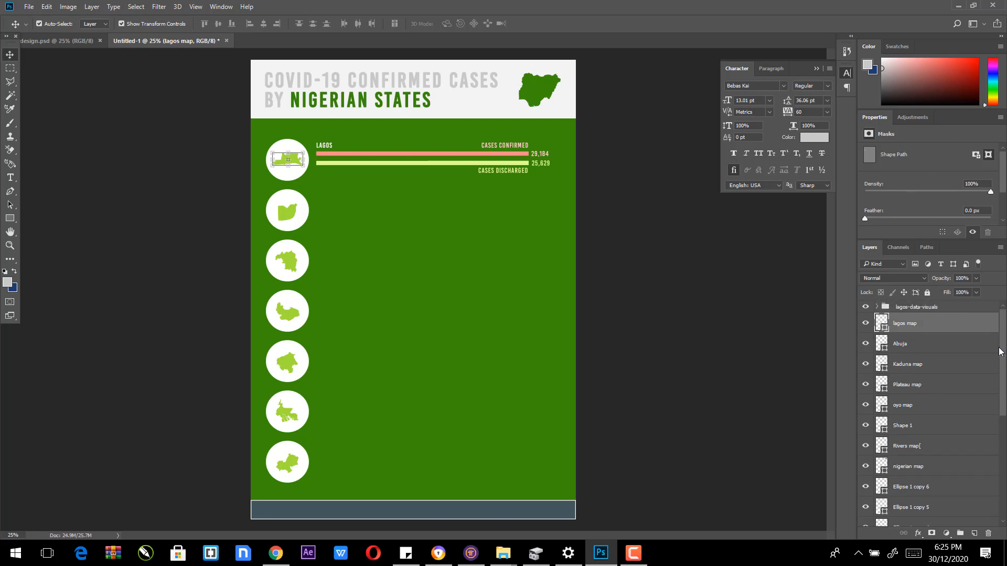
drag(1000, 353, 1001, 381)
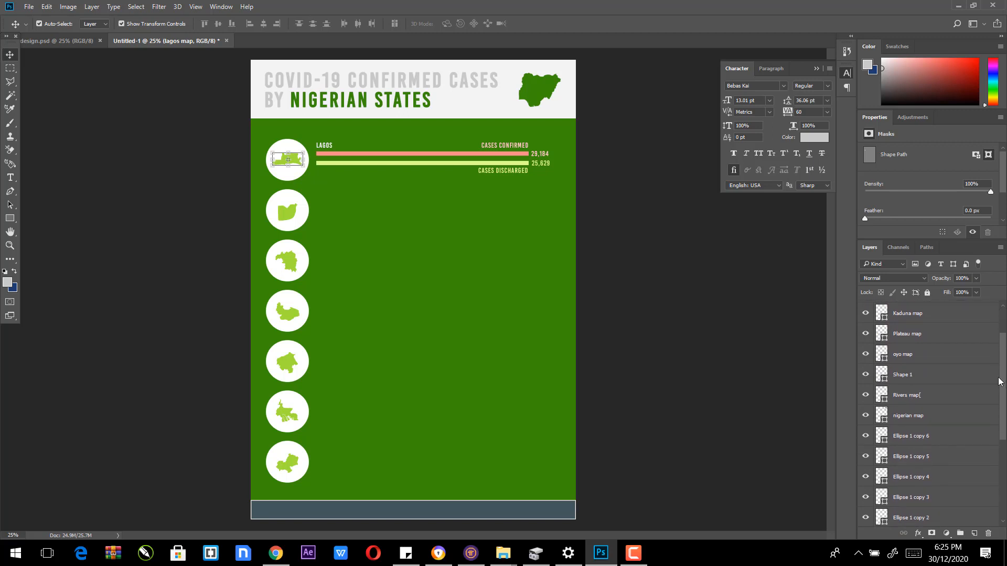
click(939, 444)
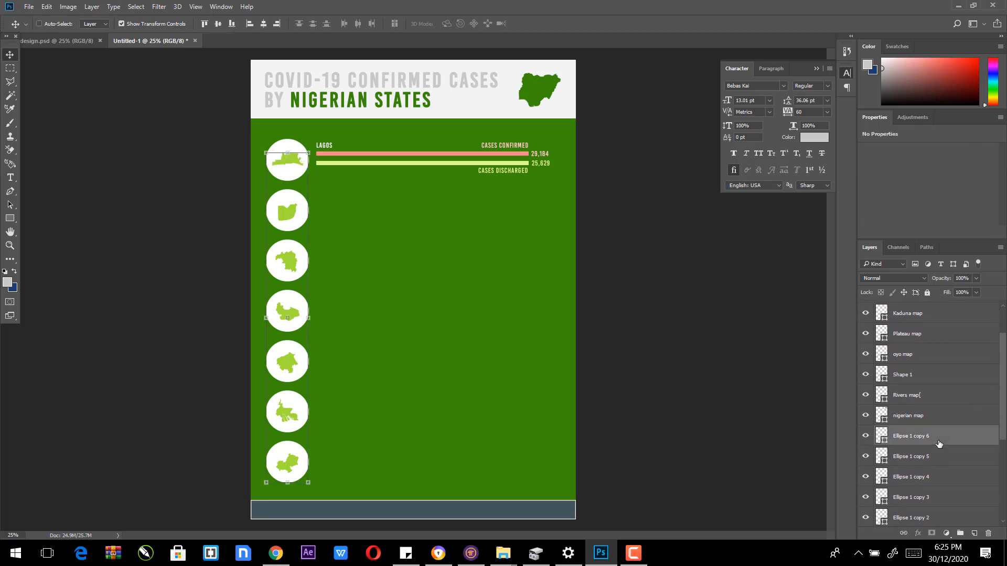
click(938, 444)
drag(1003, 427, 1004, 406)
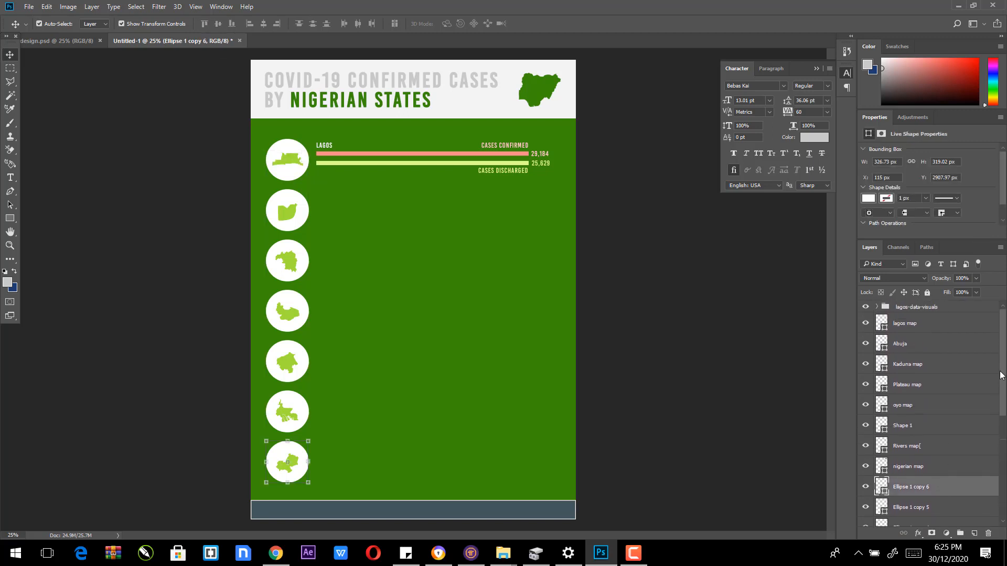
click(933, 327)
drag(1003, 369, 1003, 432)
ctrl+click(926, 485)
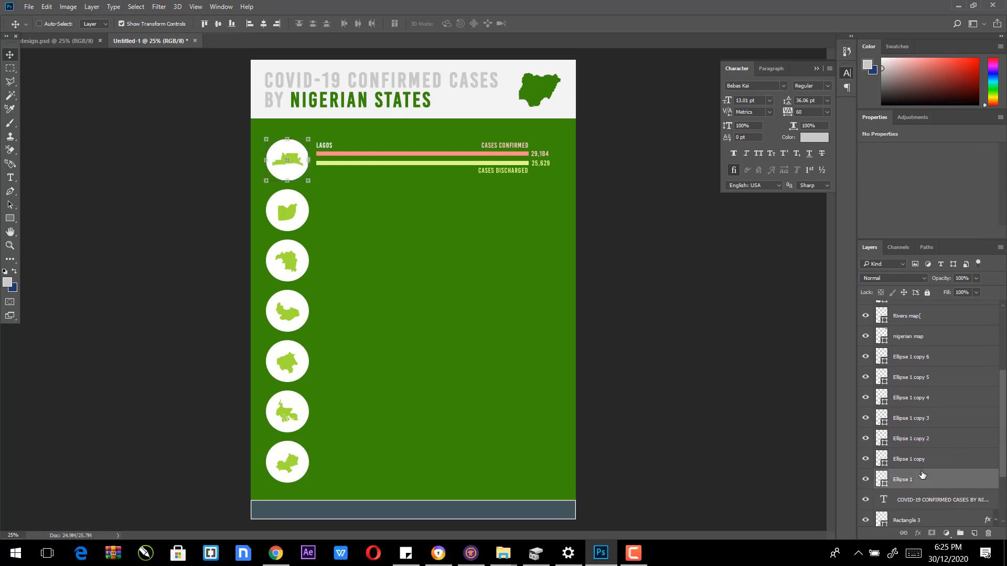
drag(1004, 451, 1000, 388)
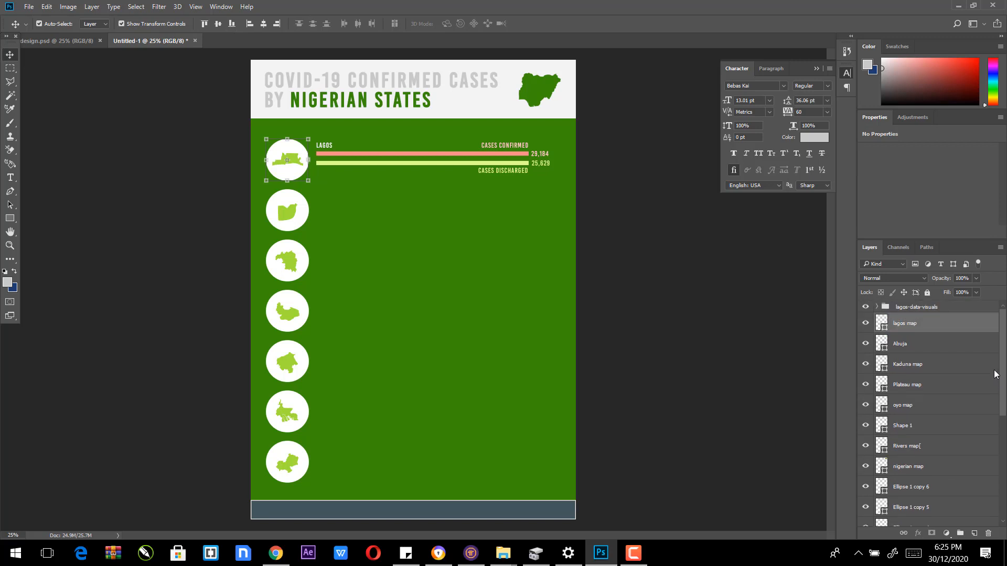
drag(919, 325, 912, 309)
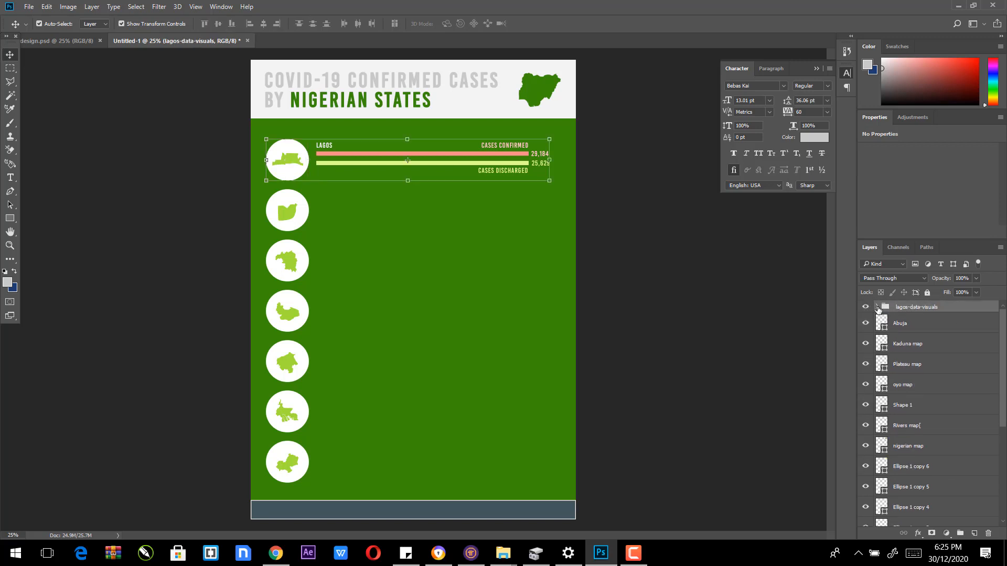
Step: Move the lagos map and Ellipse 1 layers out of the lagos-data-visuals group to directly above it, and collapse the group
click(877, 307)
click(920, 347)
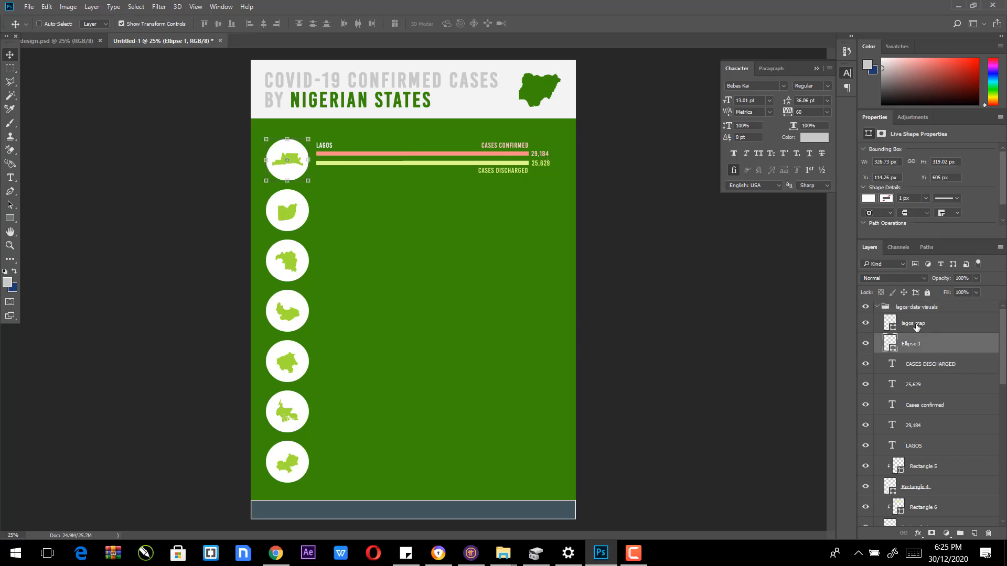
ctrl+click(916, 325)
drag(916, 325, 907, 302)
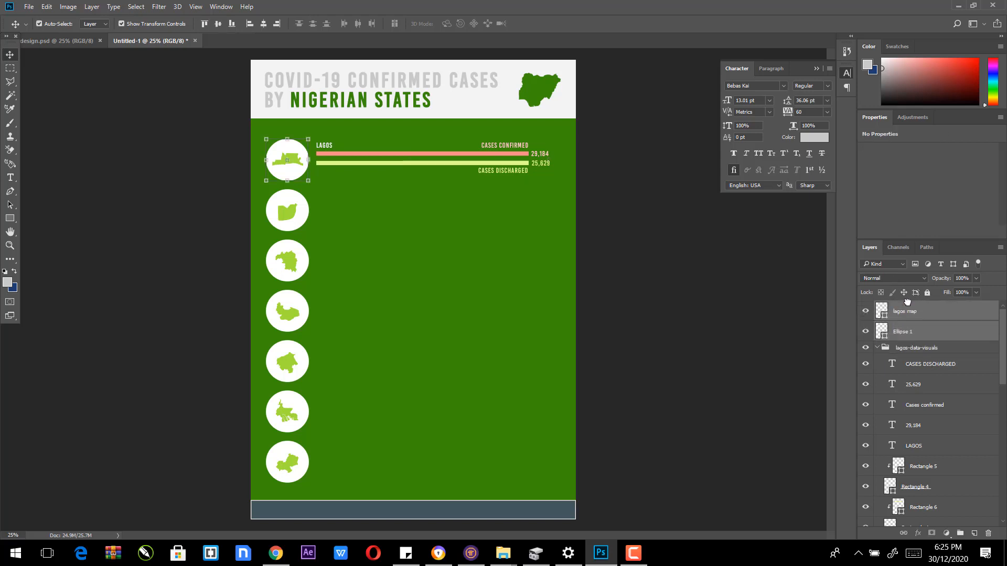
click(878, 348)
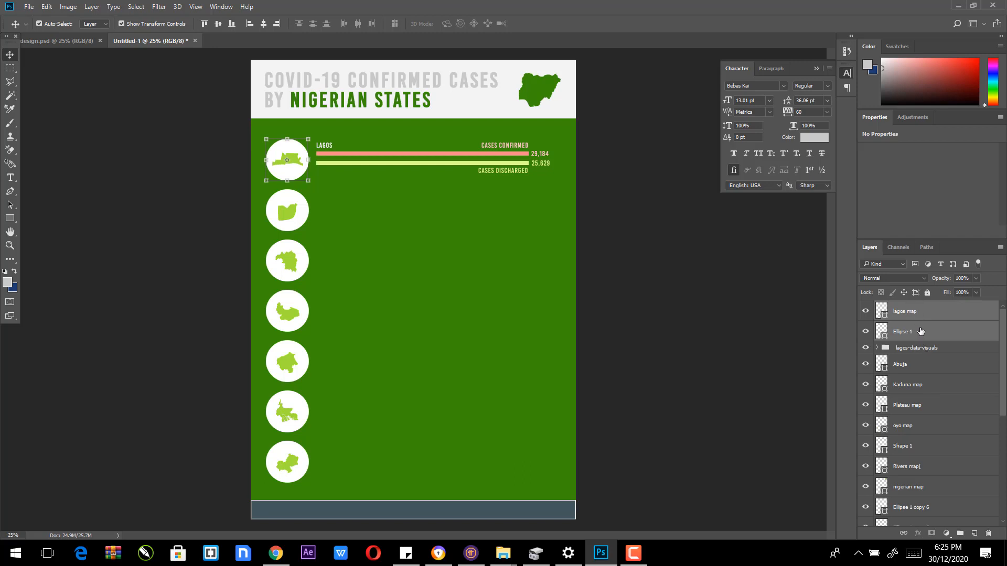
click(925, 350)
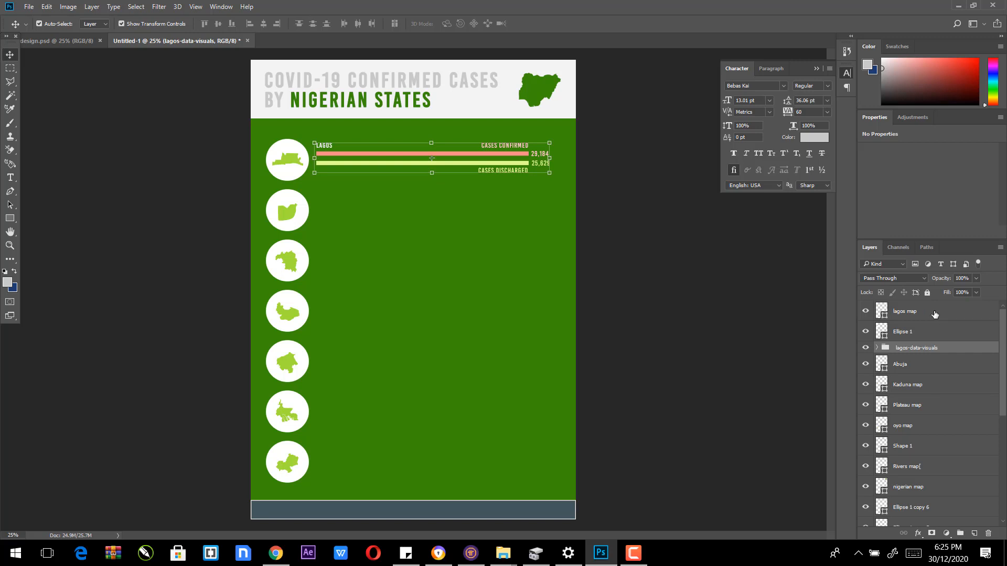
click(933, 314)
click(926, 337)
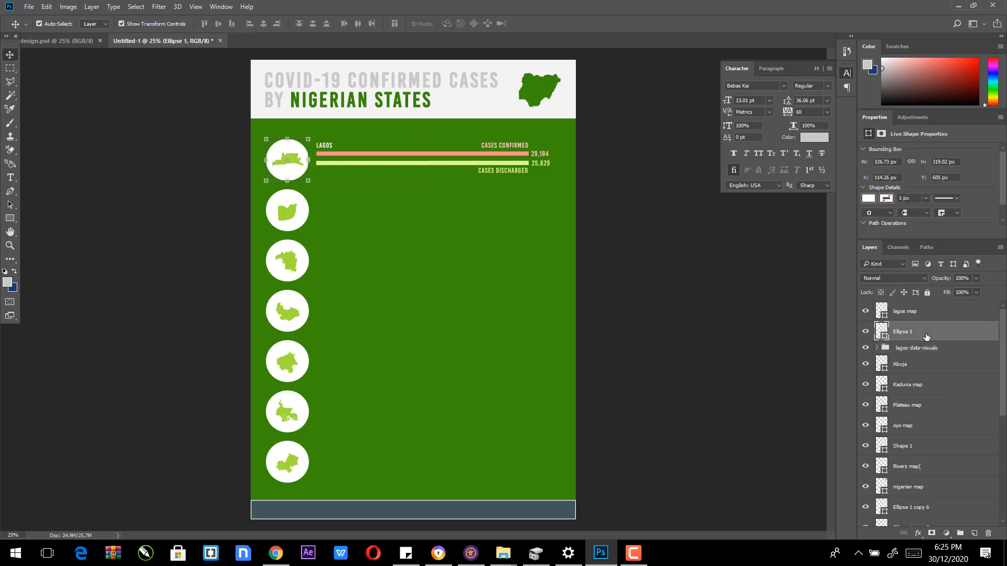
click(953, 350)
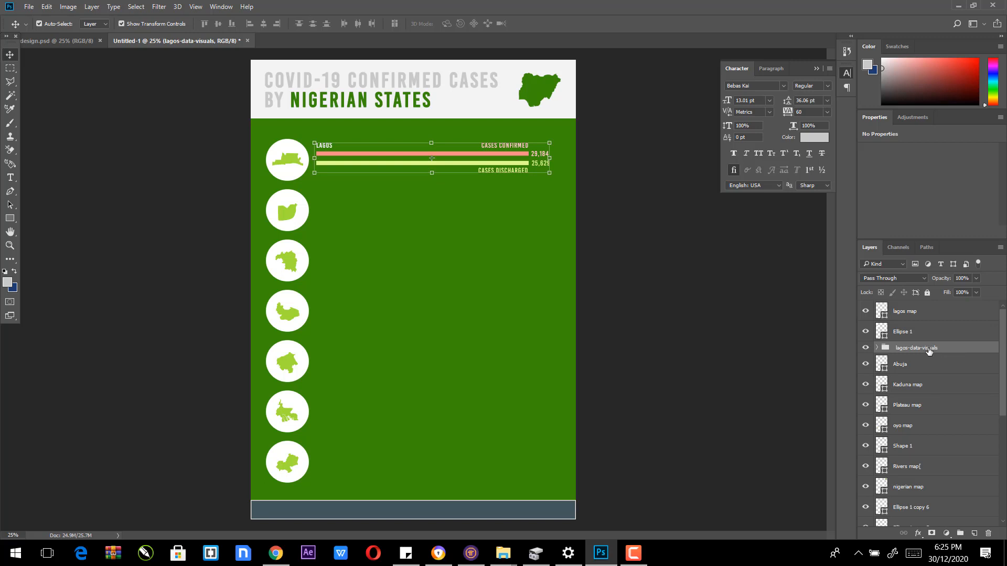
Step: Move the Abuja circle layer, Ellipse 1 copy, directly below the Abuja map layer
drag(1004, 375, 1002, 439)
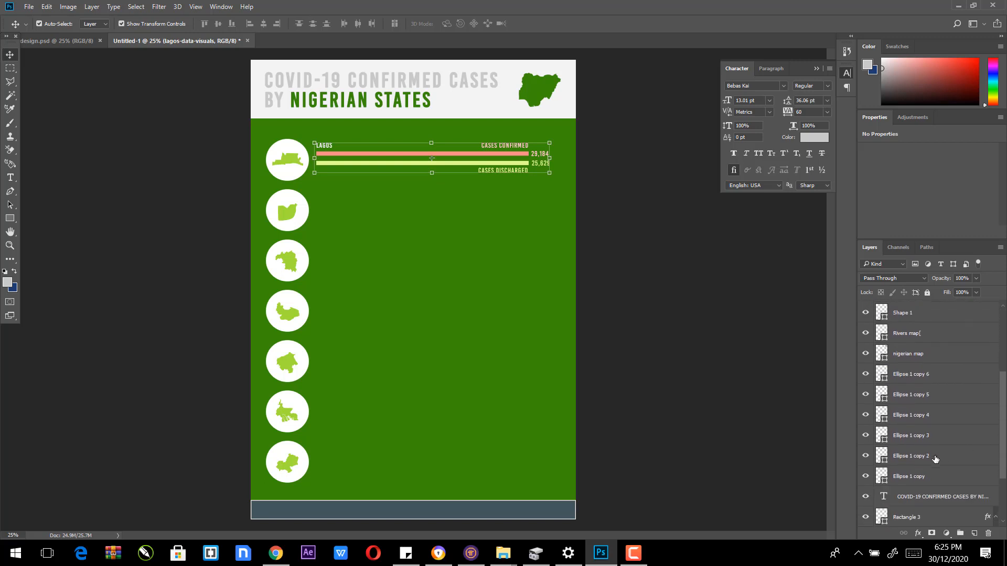
click(918, 477)
drag(956, 473, 958, 355)
click(898, 347)
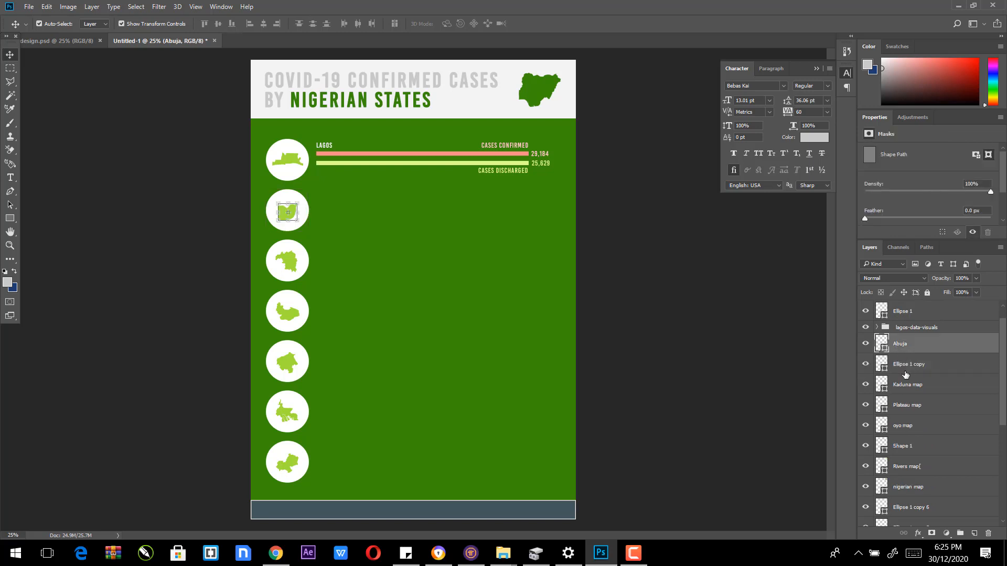
click(905, 371)
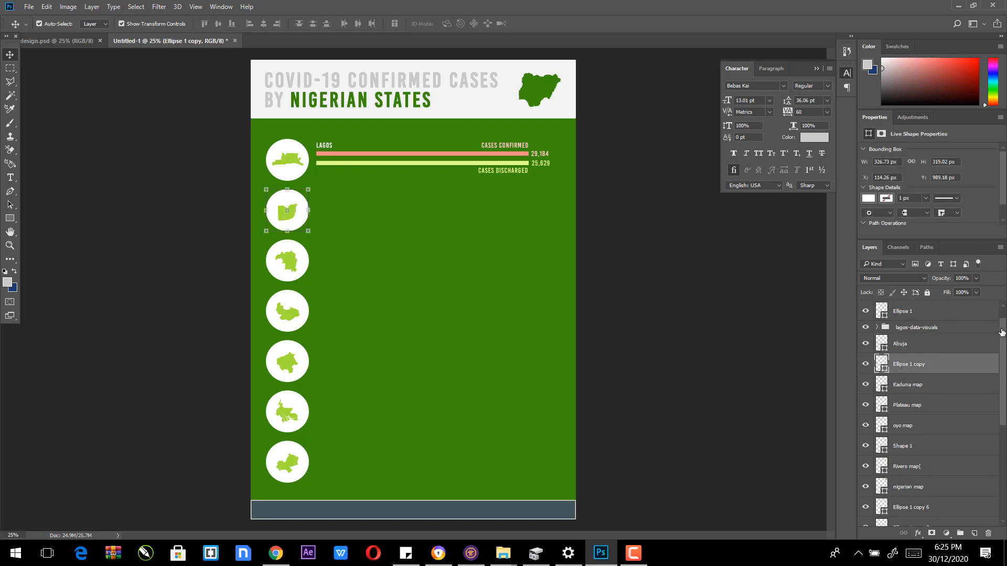
Step: Move the third circle's layer, Ellipse 1 copy 2, directly below the Kaduna map layer
drag(1003, 340, 1004, 386)
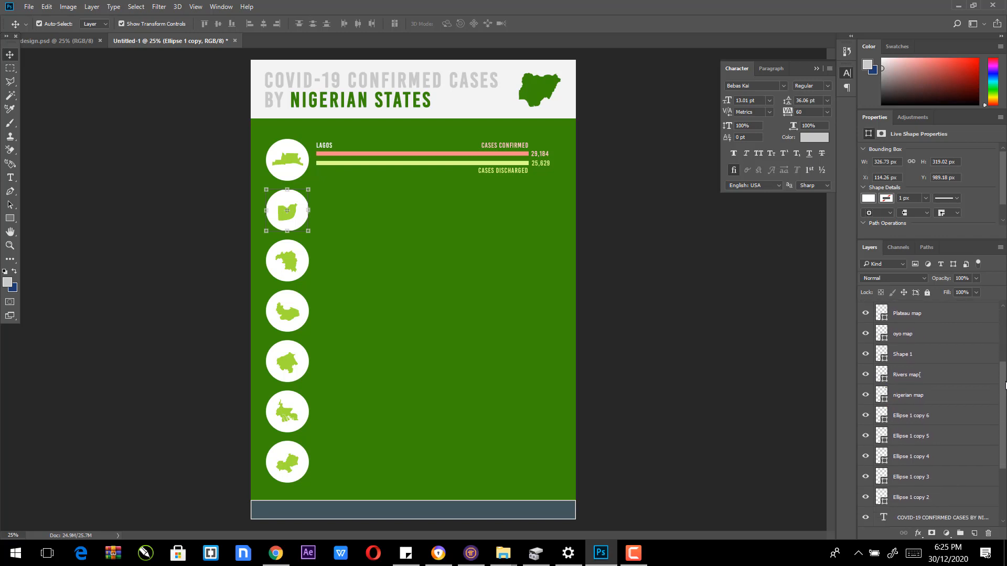
click(941, 497)
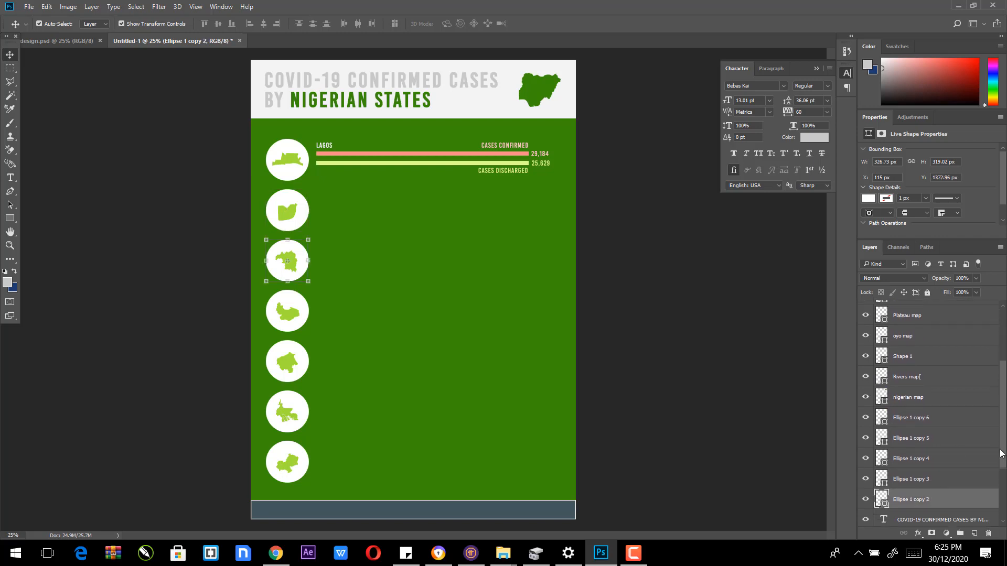
drag(1002, 454, 1001, 446)
drag(958, 516, 952, 323)
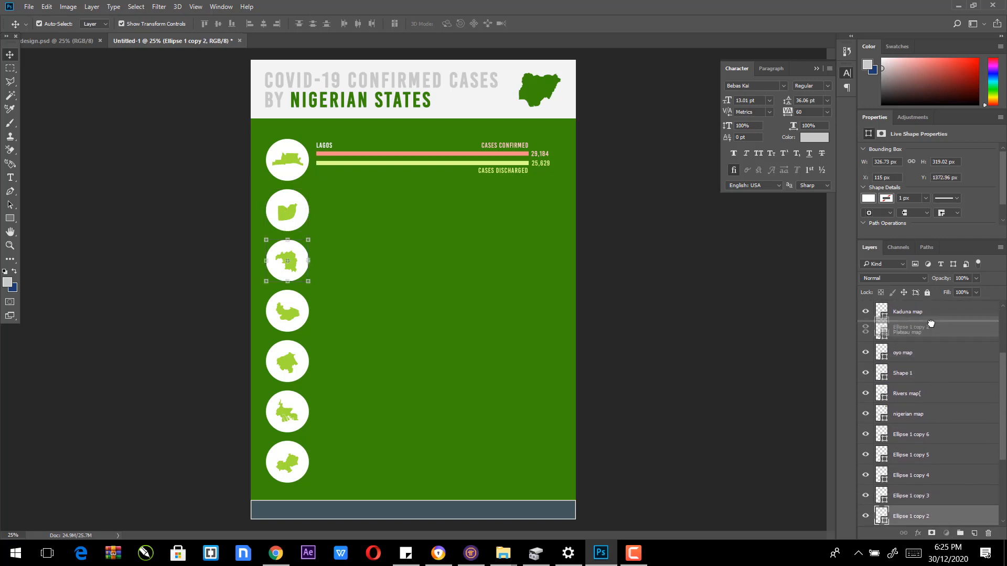
Step: Move Ellipse 1 copy 3 directly below the Plateau map layer and Ellipse 1 copy 4 directly below the oyo map layer
click(958, 518)
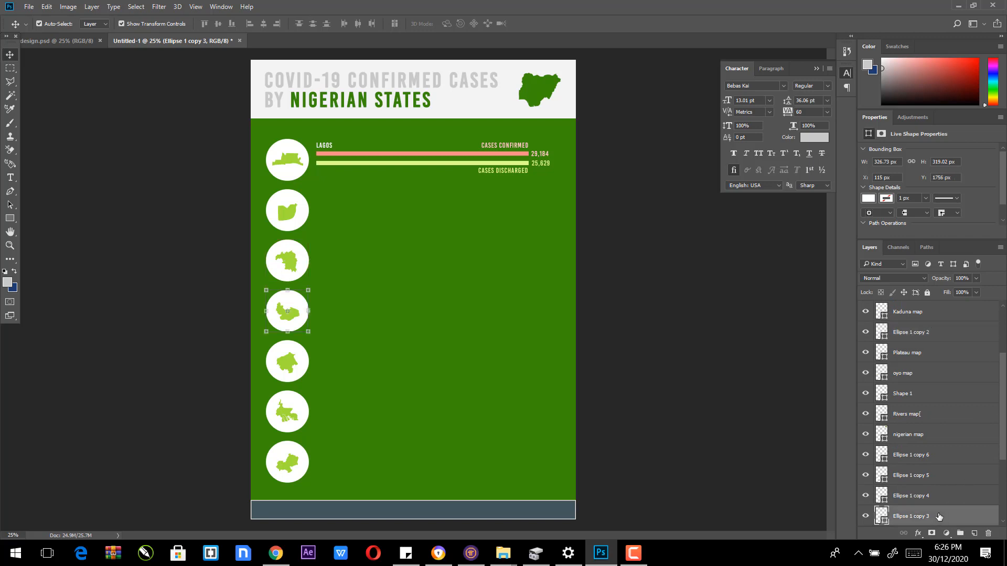
drag(958, 518, 945, 367)
scroll(1002, 425, down, 1)
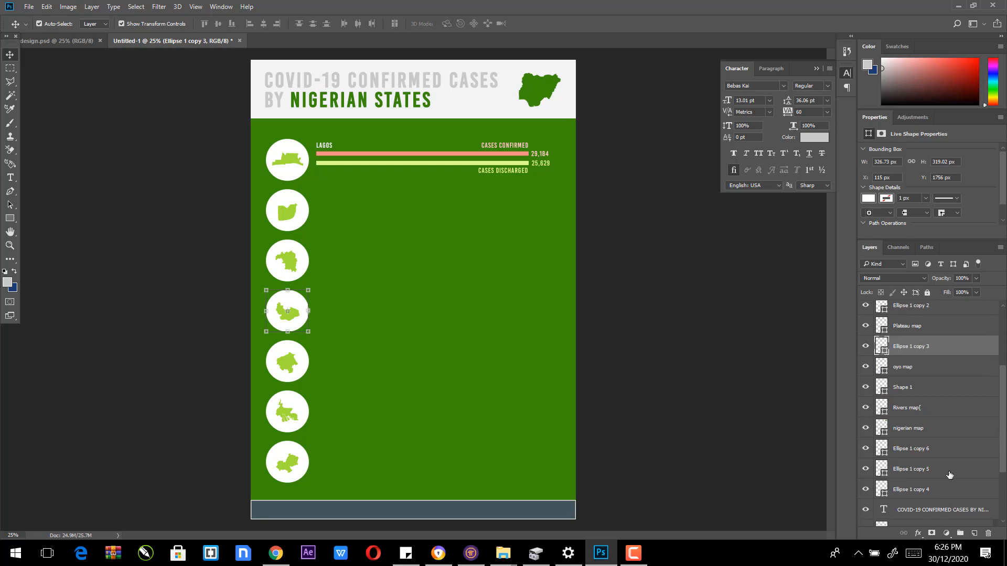
click(938, 490)
drag(938, 490, 922, 379)
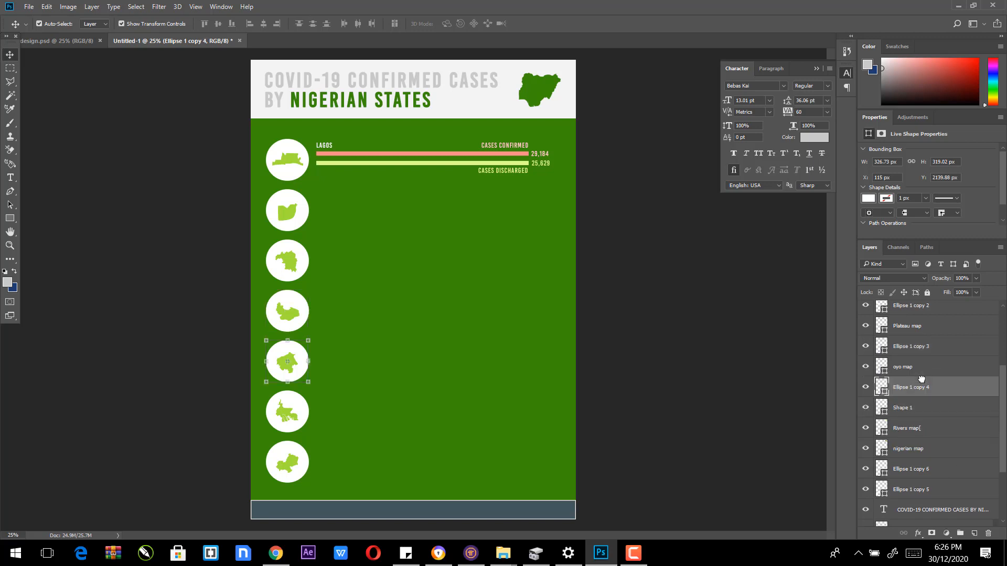
Step: Rename the Shape 1 layer, which holds the map in the bottommost circle, as "edo map"
click(938, 489)
drag(939, 488, 938, 479)
click(906, 408)
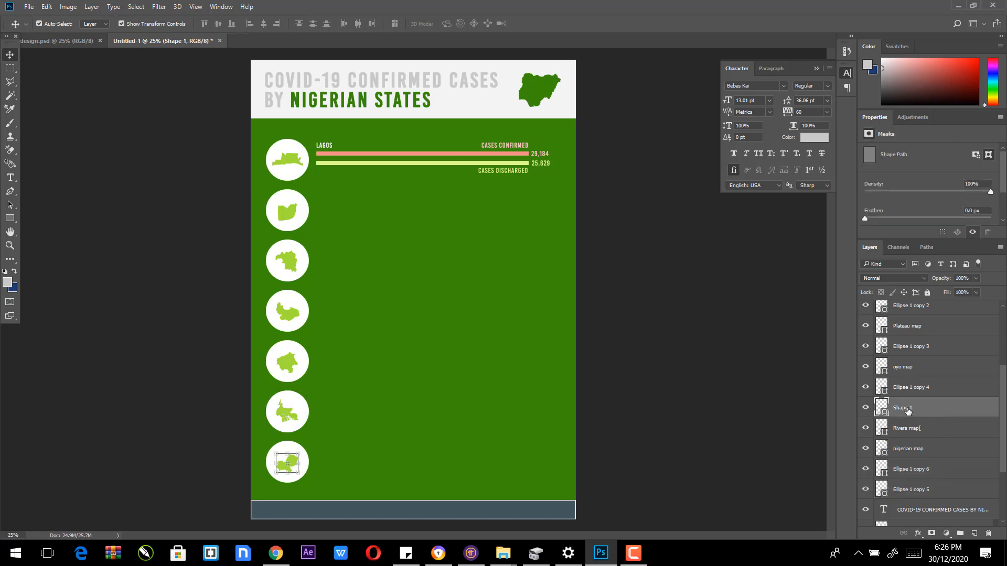
double_click(907, 410)
text(edo map)
key(Return)
Step: Move the Rivers map layer directly above the edo map layer, below Ellipse 1 copy 4
click(942, 490)
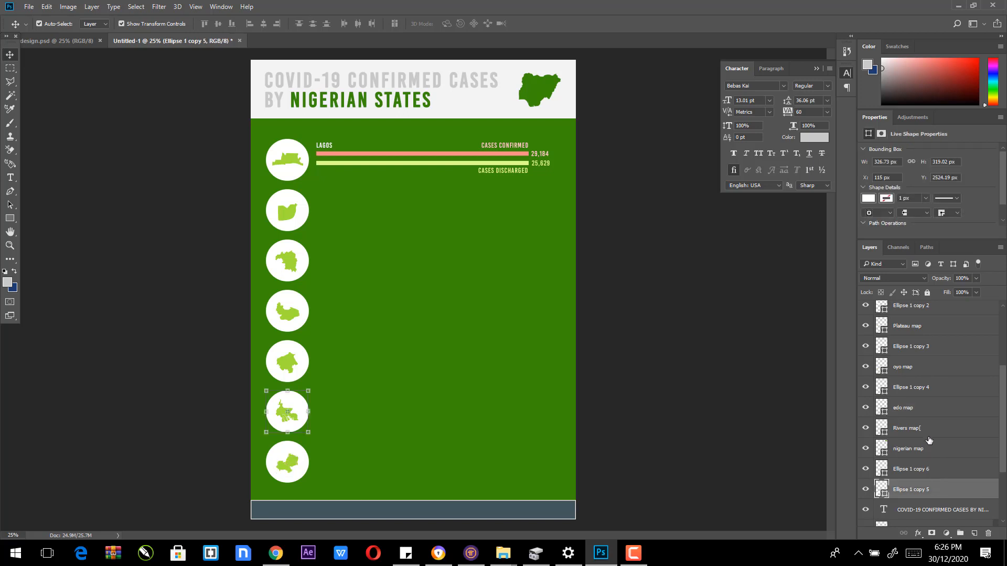
click(917, 373)
click(920, 388)
click(929, 407)
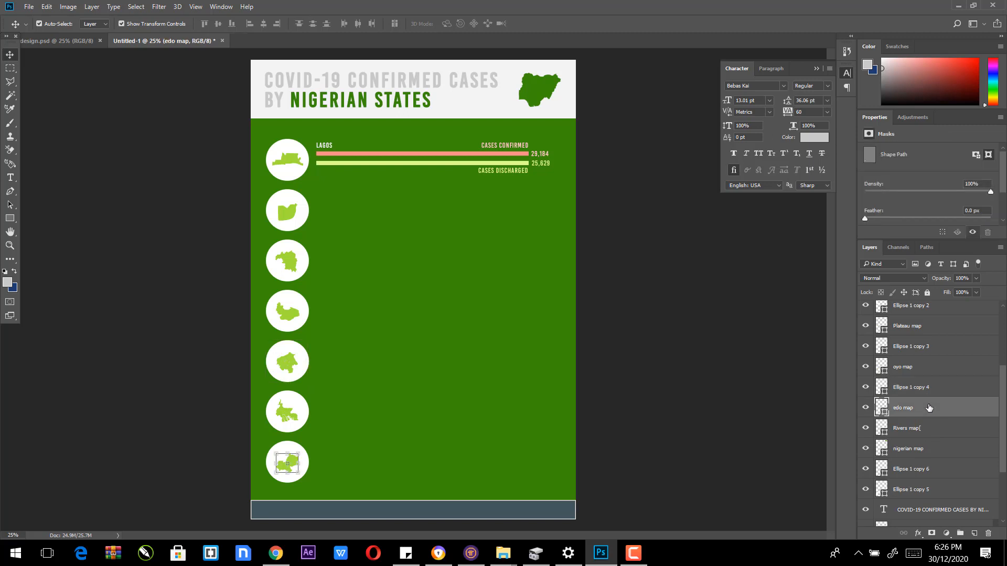
click(927, 428)
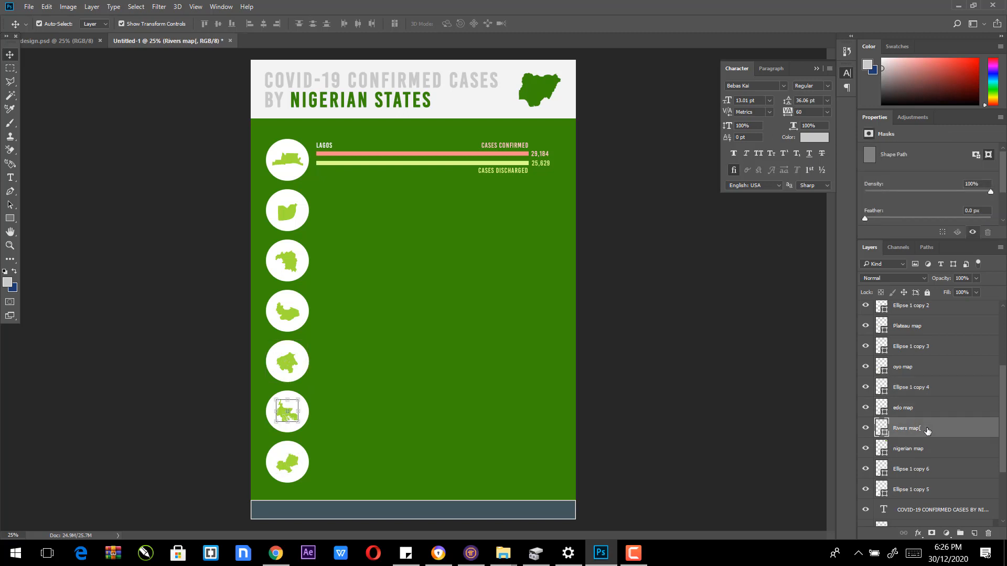
drag(927, 430, 923, 406)
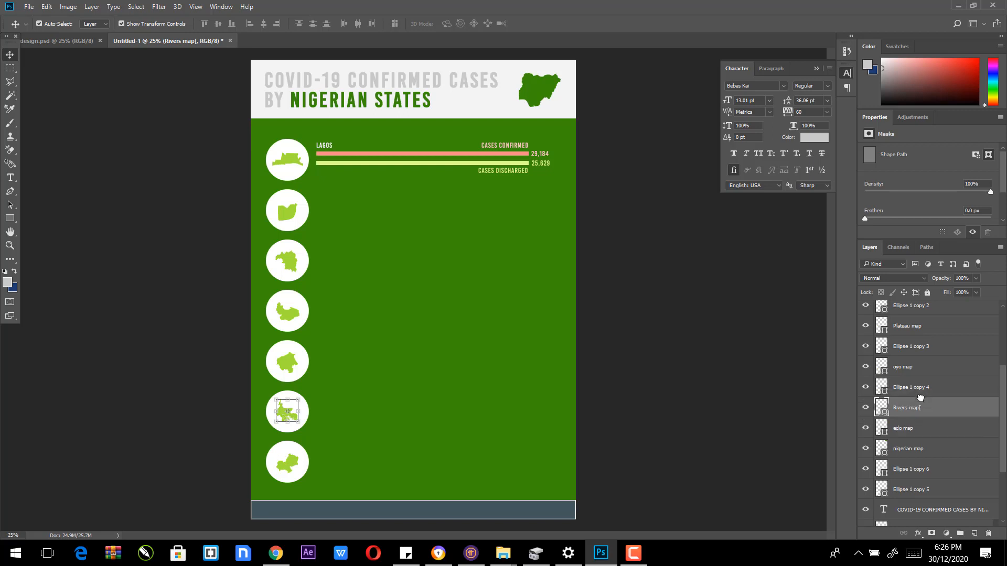
Step: Move the Ellipse 1 copy 5 layer directly below the Rivers map layer and Ellipse 1 copy 6 directly below the edo map layer
click(930, 471)
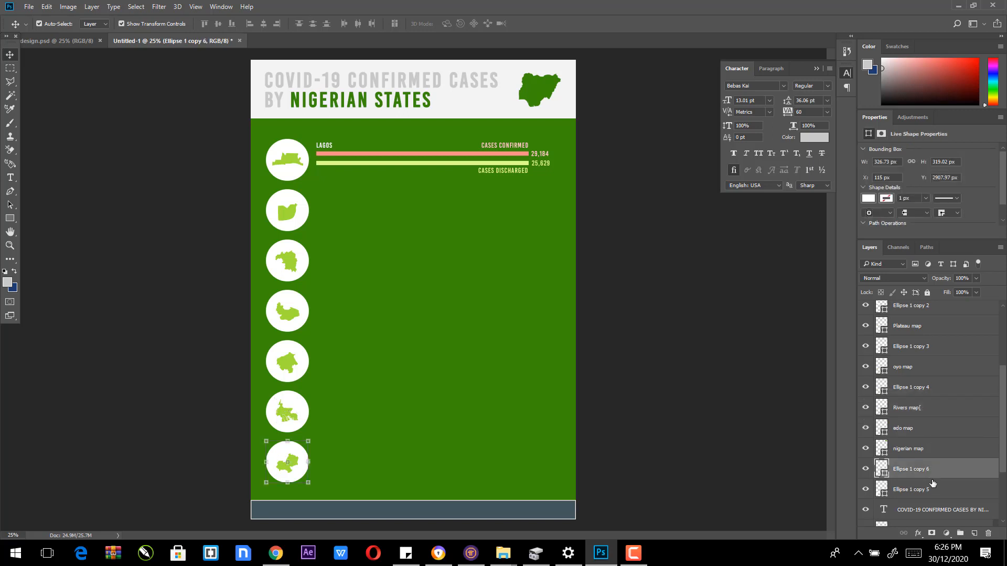
click(933, 491)
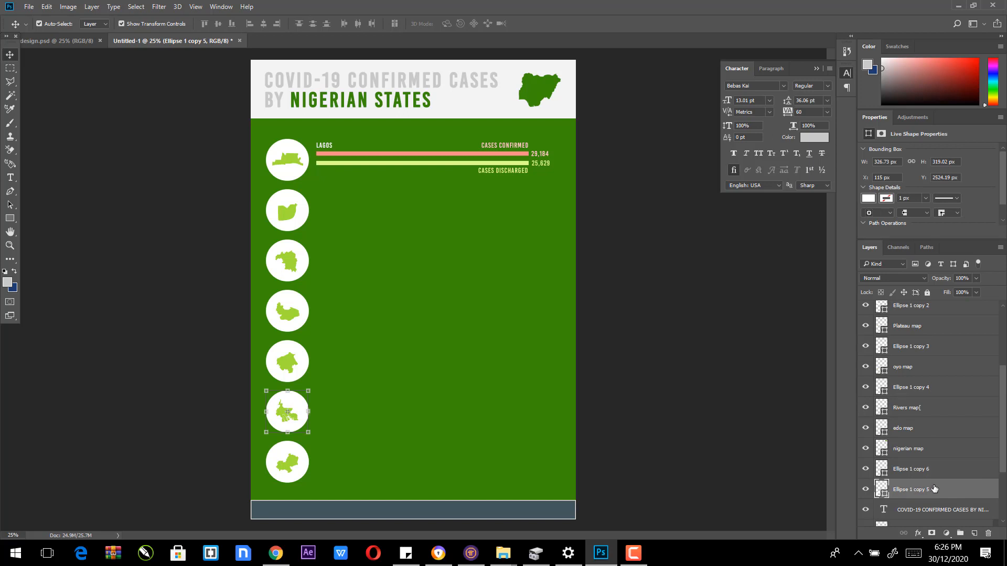
drag(934, 489, 915, 442)
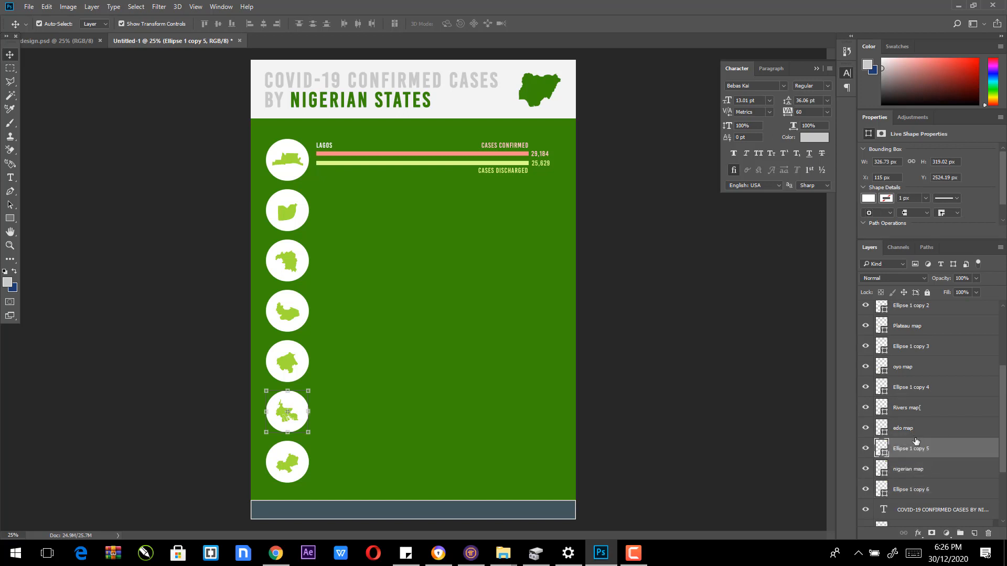
click(938, 492)
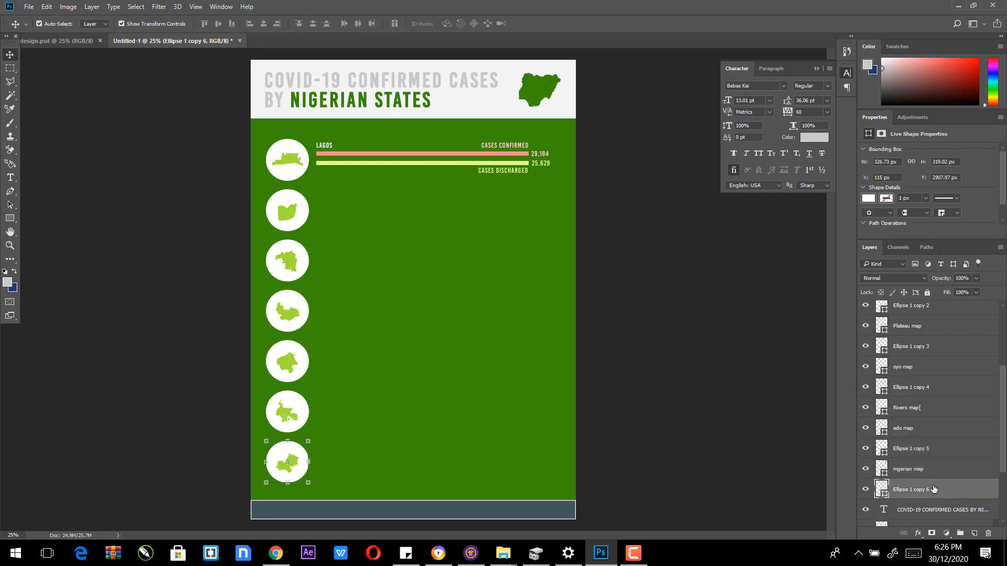
click(908, 414)
click(915, 435)
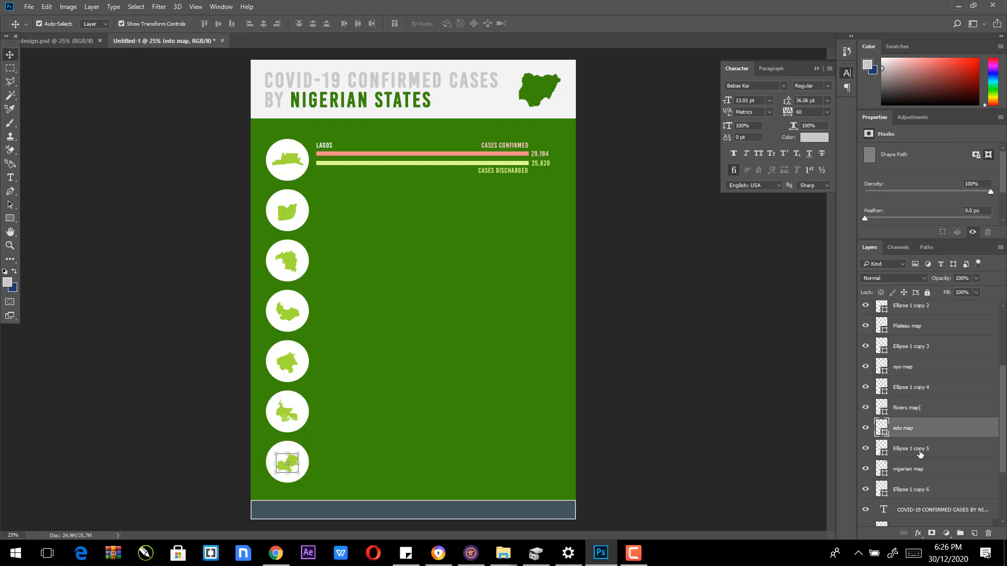
click(918, 447)
click(936, 482)
drag(936, 481, 926, 417)
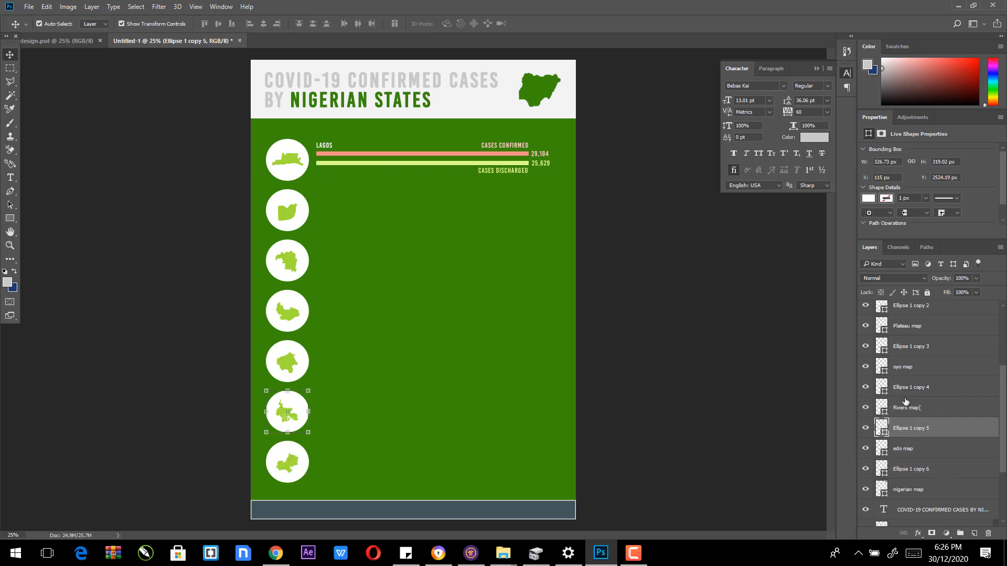
click(904, 408)
click(911, 427)
click(915, 446)
click(945, 468)
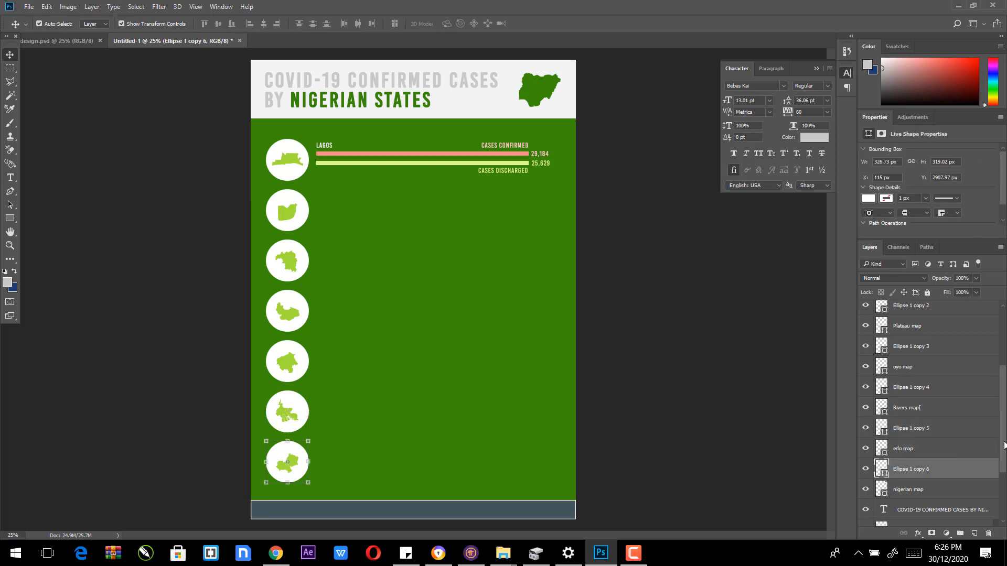
Step: Duplicate the lagos-data-visuals group straight down beside the second circle, nudging the copy slightly lower to align with the Abuja map
drag(1003, 445, 1004, 367)
click(943, 350)
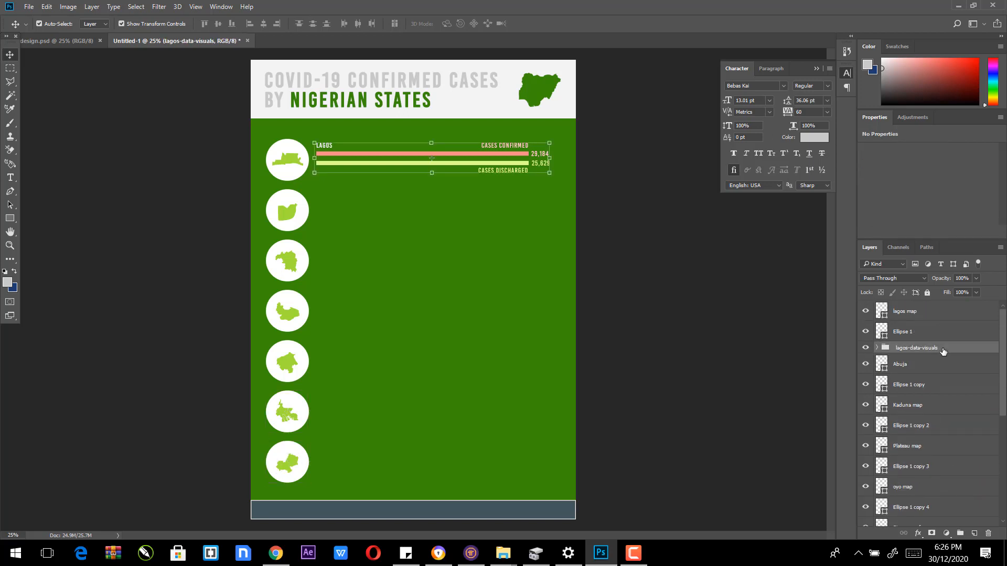
right_click(943, 350)
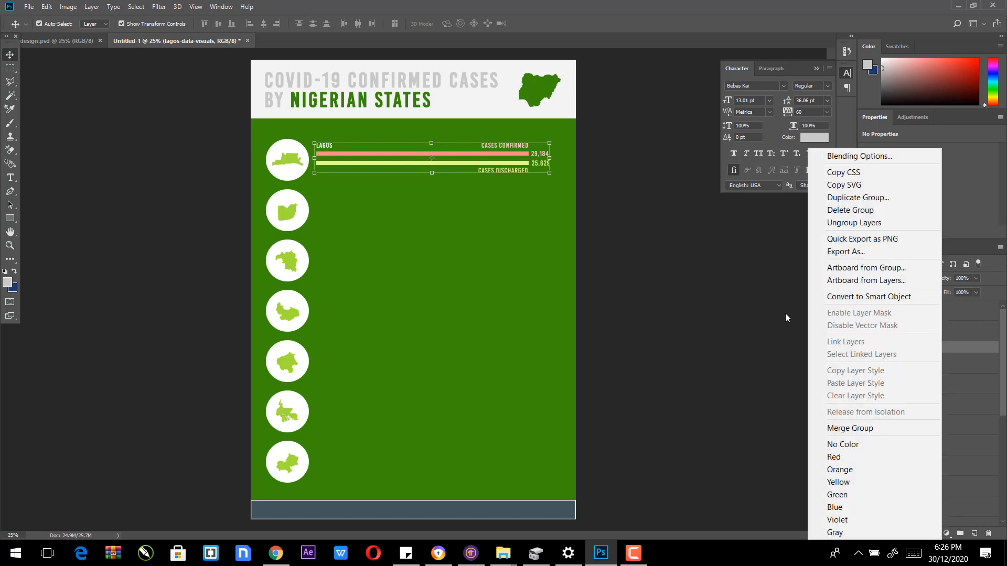
click(521, 154)
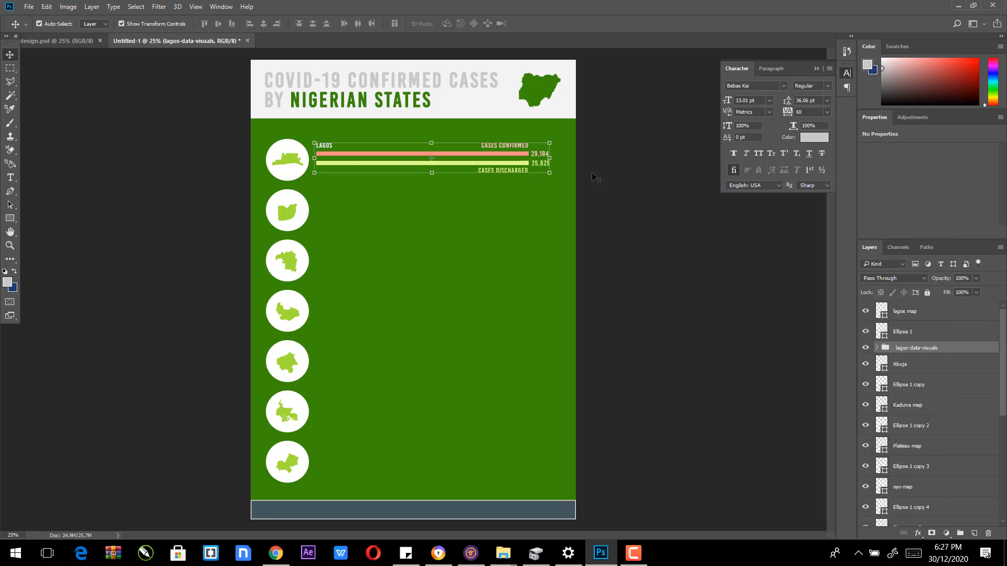
drag(597, 180, 594, 228)
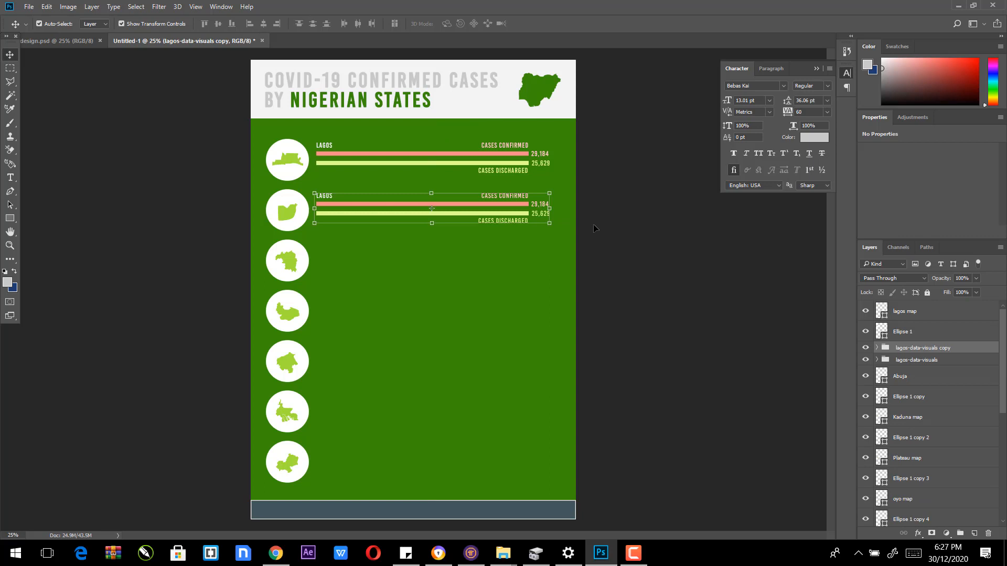
key(Down)
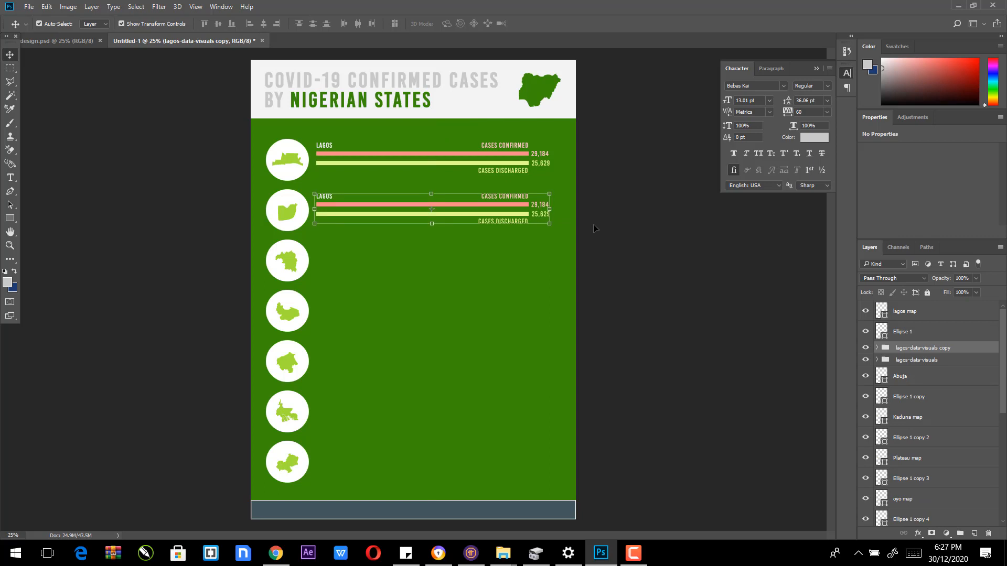
Step: Duplicate the data-visuals group straight down for each remaining row, placing copies beside the third to seventh circles
drag(593, 224, 594, 276)
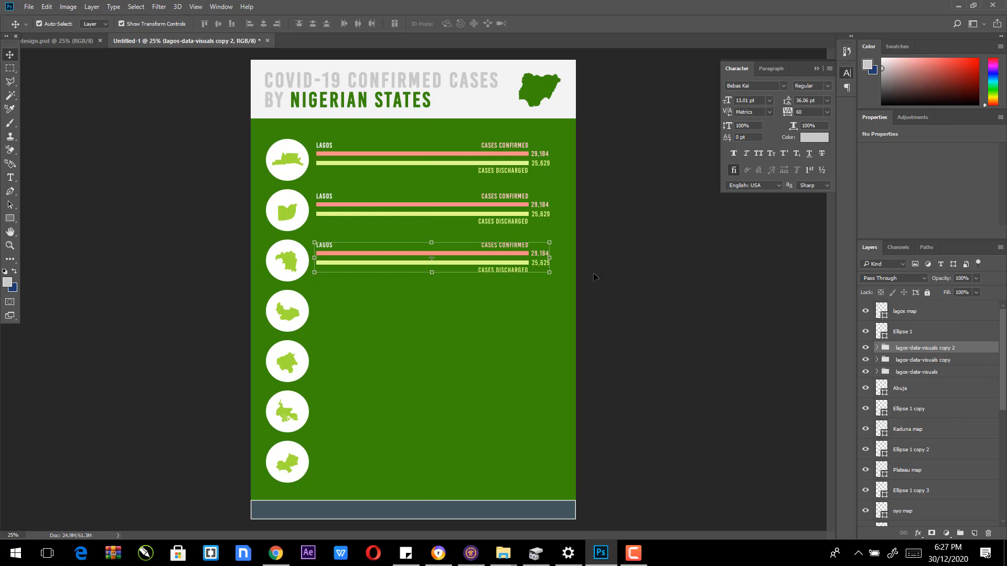
drag(594, 276, 594, 479)
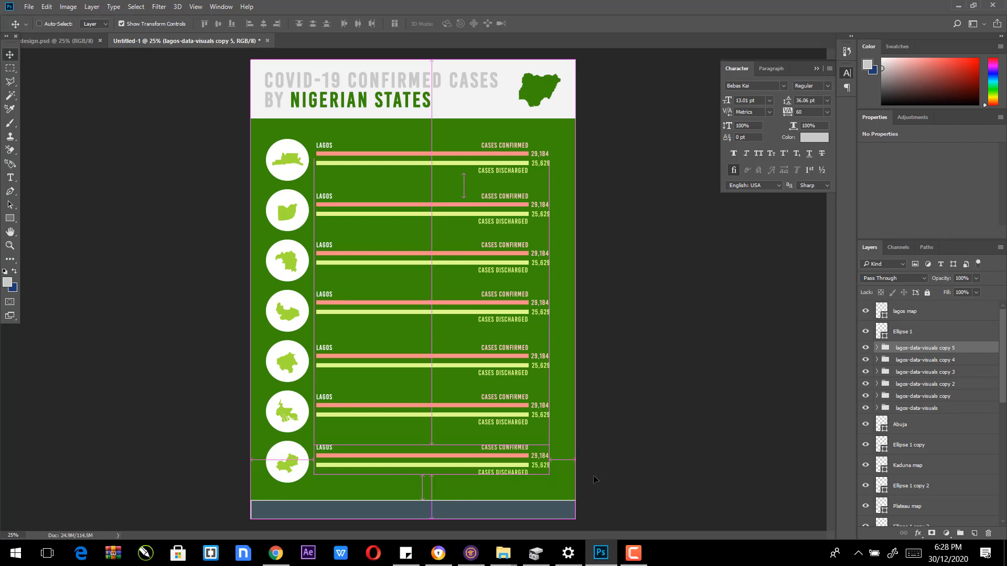
click(608, 473)
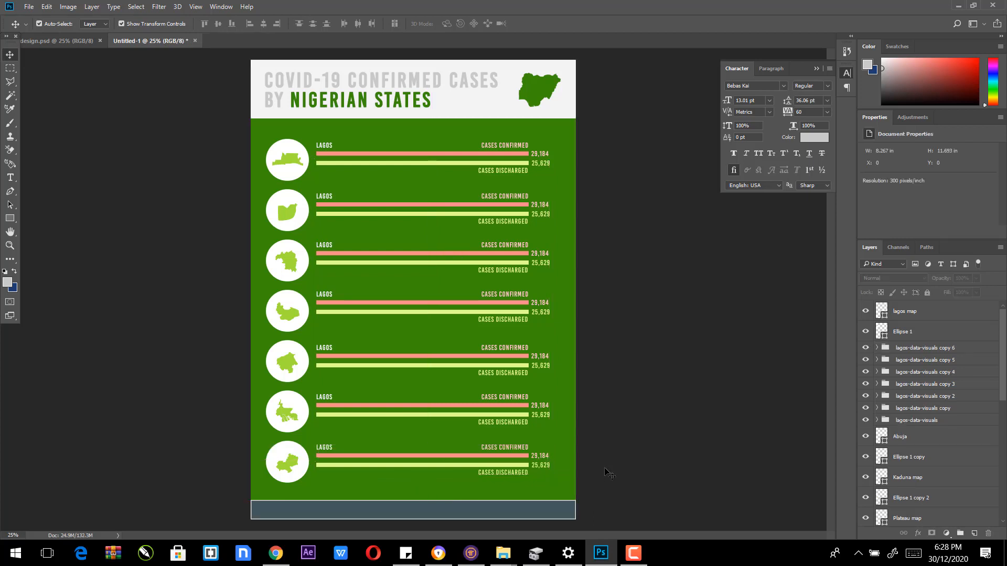
click(906, 348)
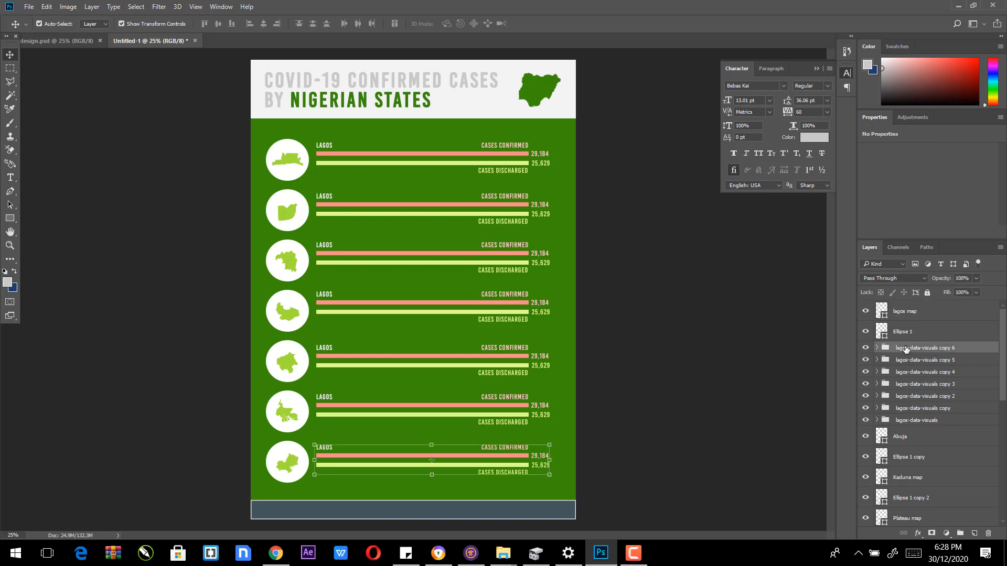
shift+click(915, 421)
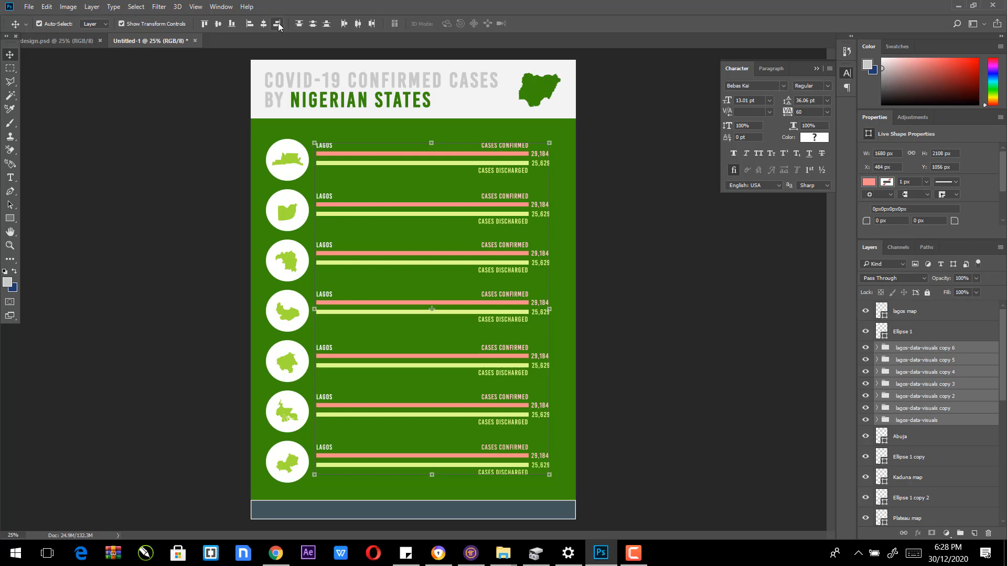
click(660, 367)
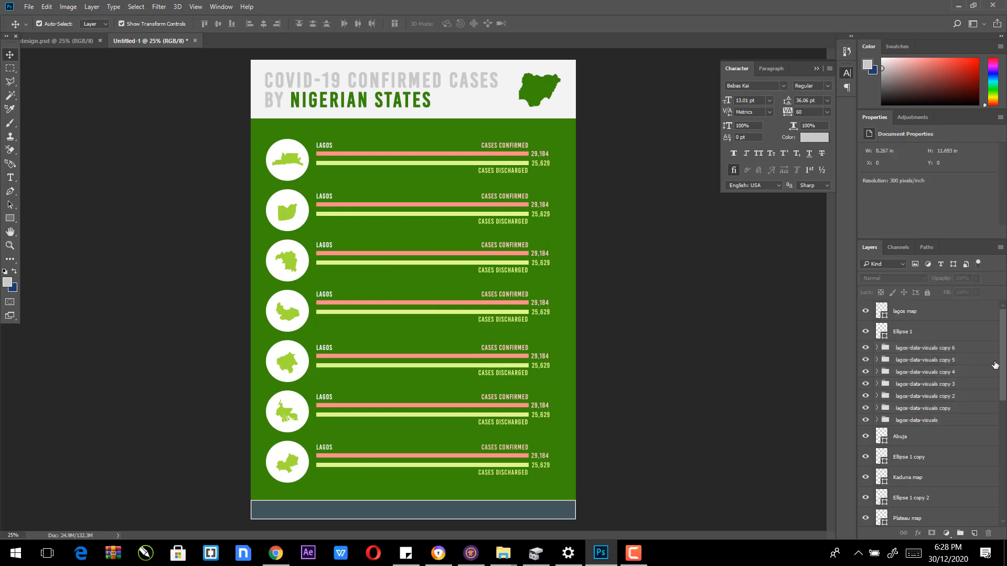
Step: Move the original lagos-data-visuals group directly below the Ellipse 1 layer, above all of its copies
click(952, 348)
click(929, 419)
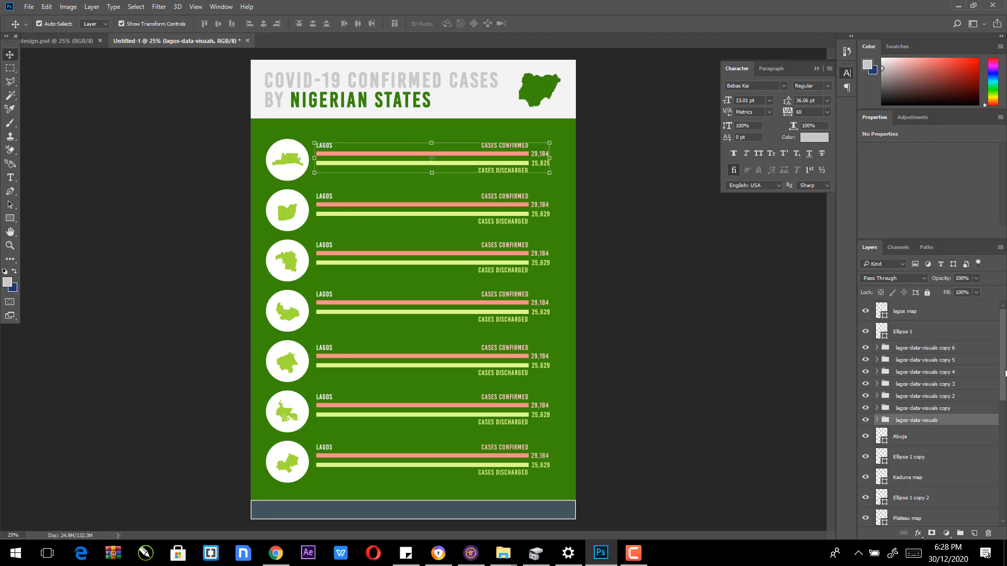
drag(936, 418, 953, 337)
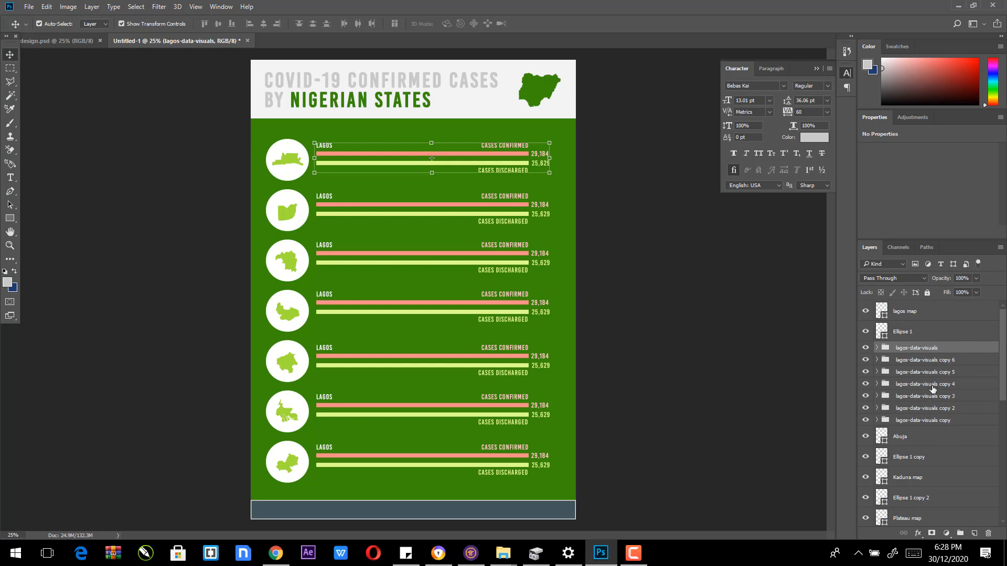
Step: Move the lagos-data-visuals copy group directly below the Ellipse 1 copy layer, under the Abuja map
click(927, 362)
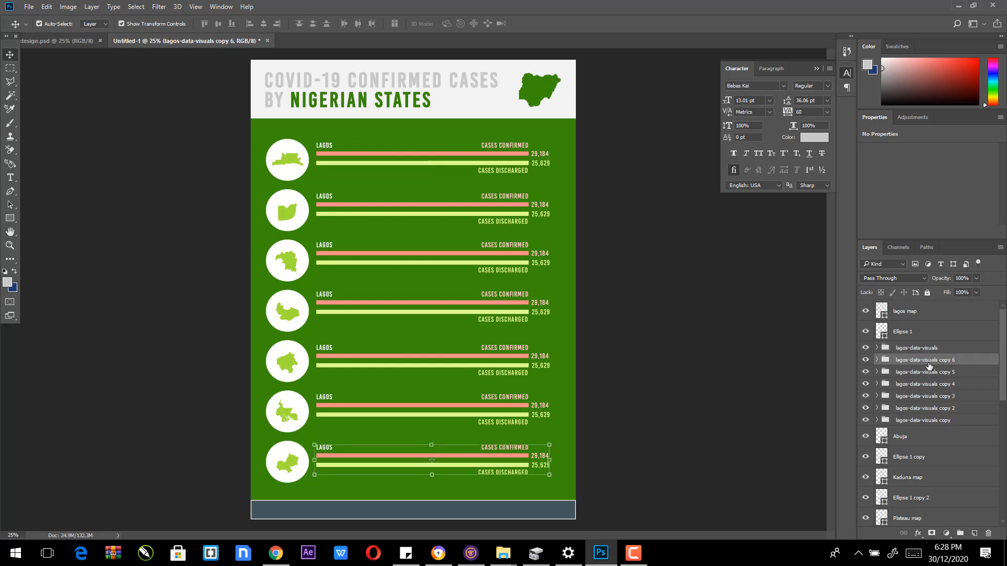
click(936, 421)
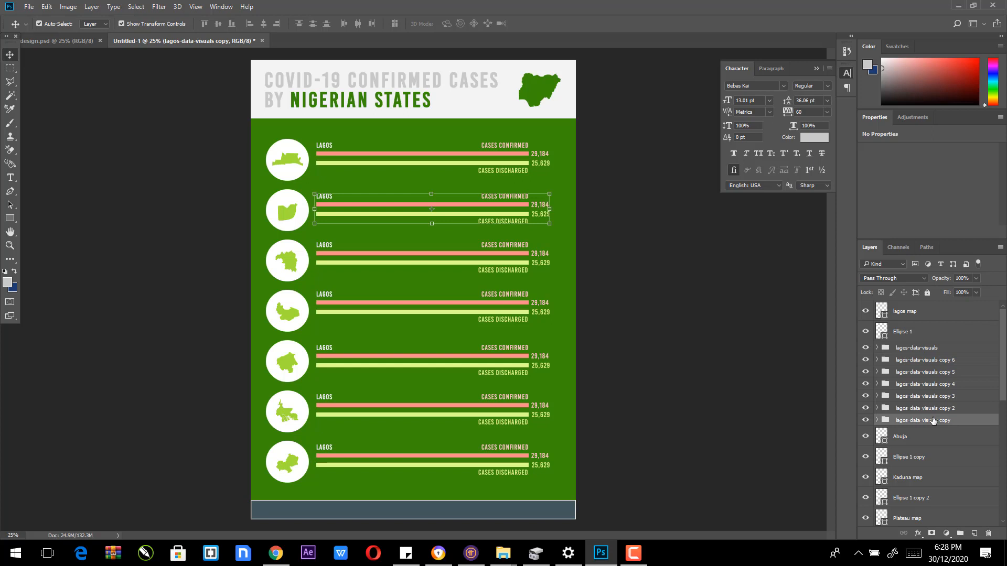
drag(933, 420, 930, 464)
Step: Move the lagos-data-visuals copy 2 group directly below the Ellipse 1 copy 2 layer, under the Kaduna map
click(925, 410)
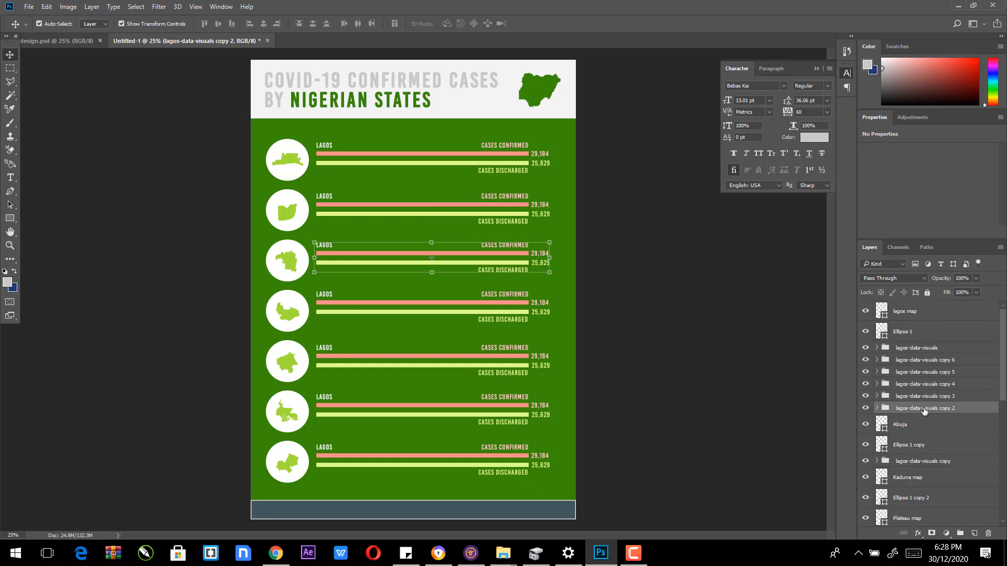
drag(924, 411, 936, 503)
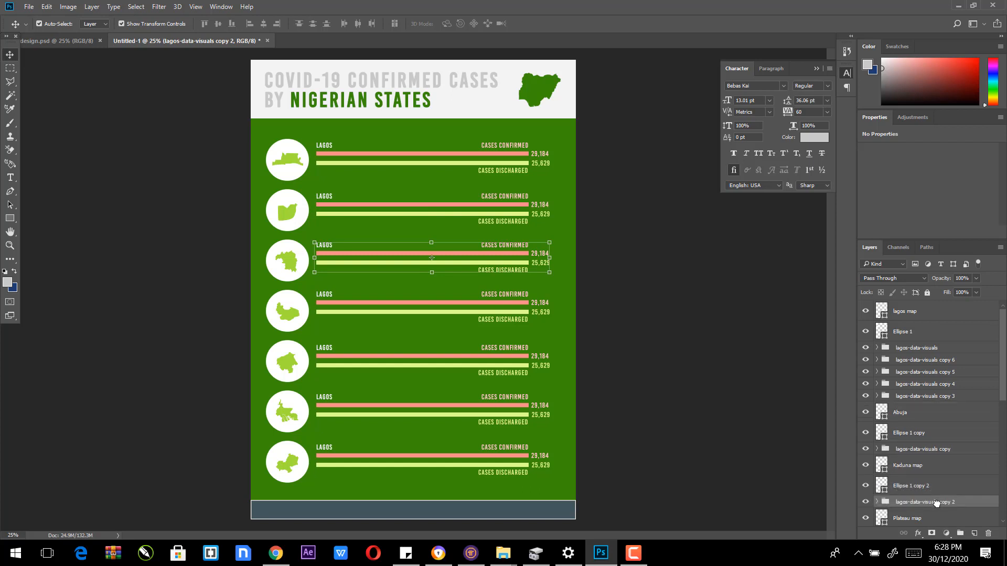
click(921, 472)
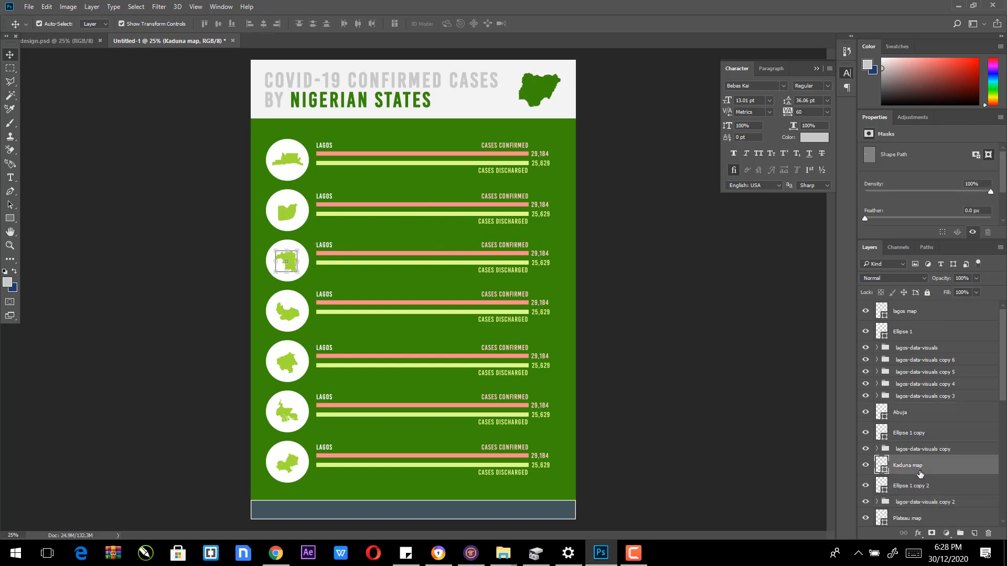
click(933, 505)
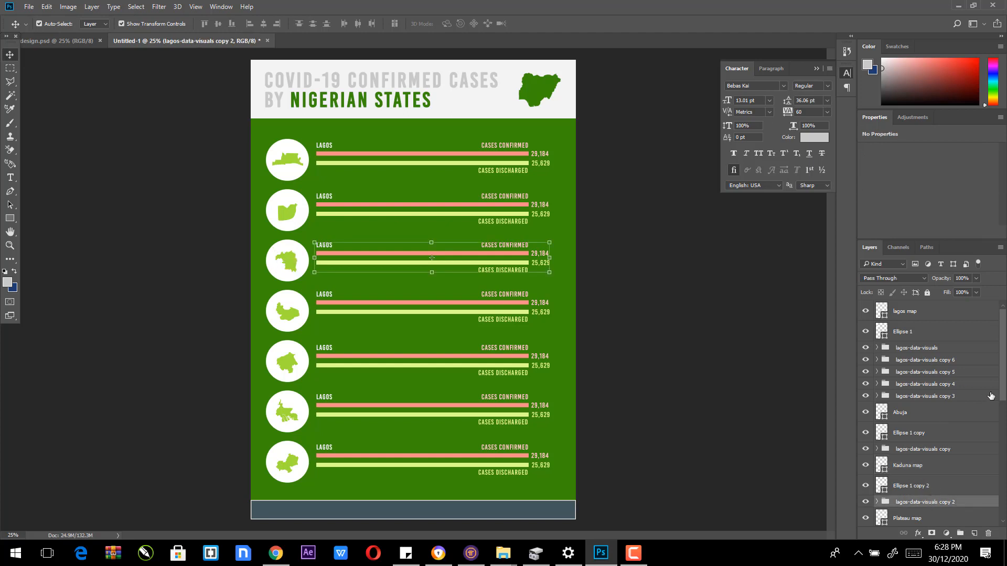
Step: Move the lagos-data-visuals copy 3 group directly below the Ellipse 1 copy 3 layer, under the Plateau map
drag(1004, 390, 1004, 415)
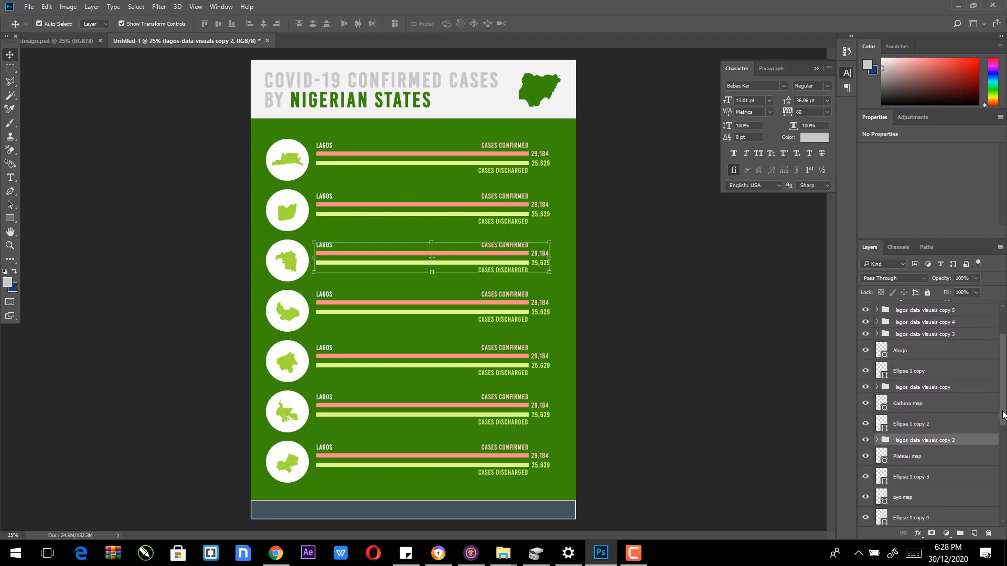
click(919, 335)
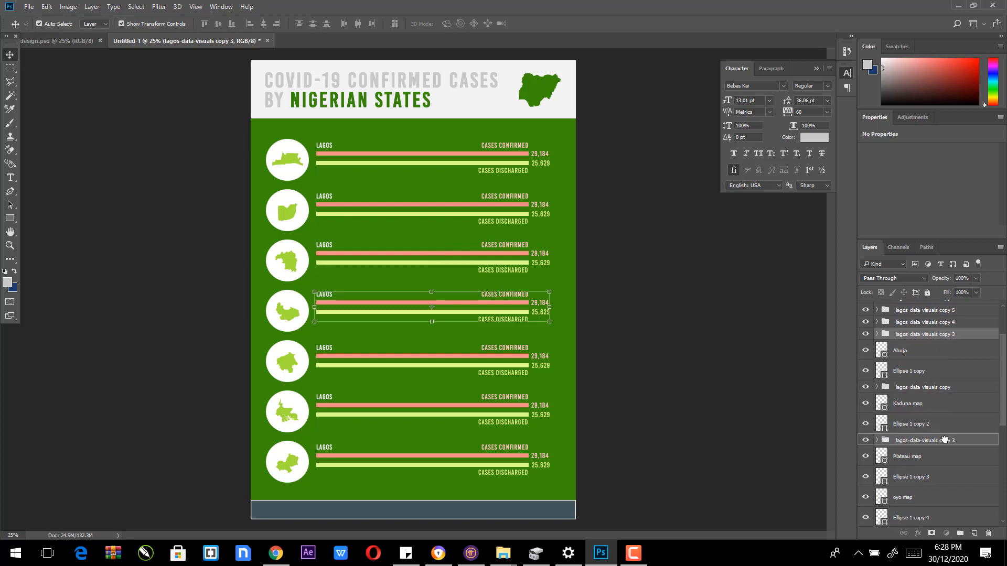
drag(947, 489, 947, 488)
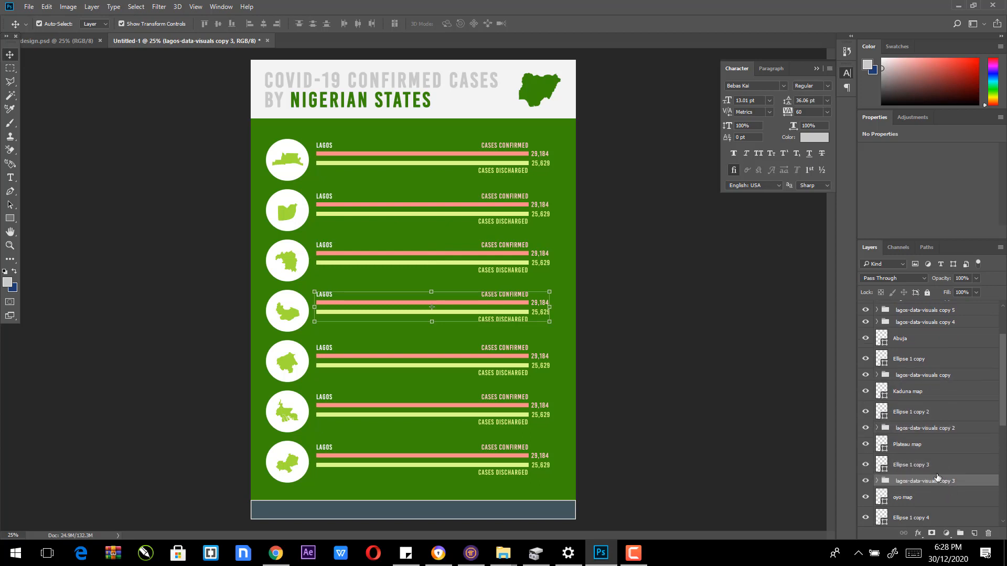
click(924, 449)
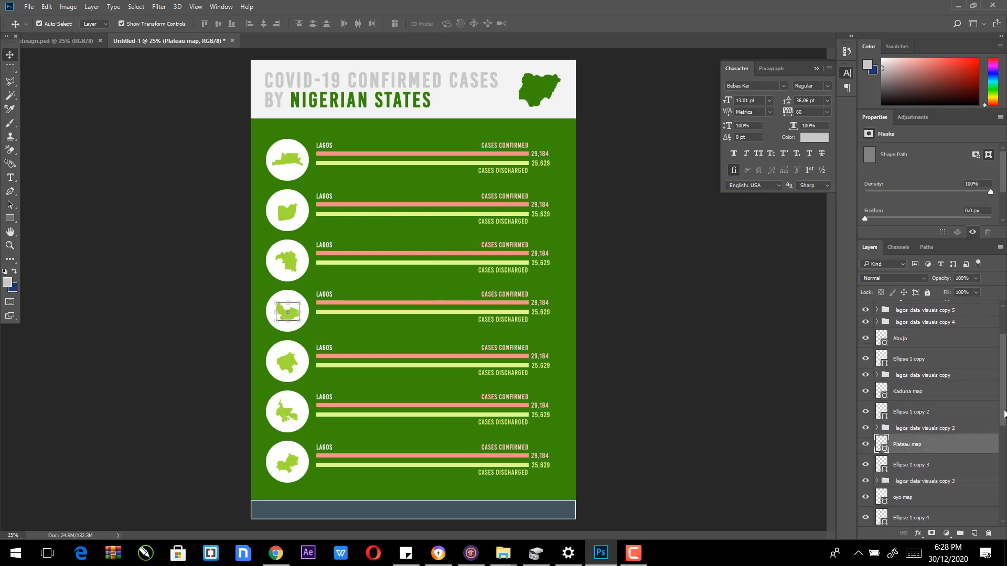
Step: Move the lagos-data-visuals copy 4 group directly below the Ellipse 1 copy 4 layer, under the oyo map
drag(1002, 405, 948, 362)
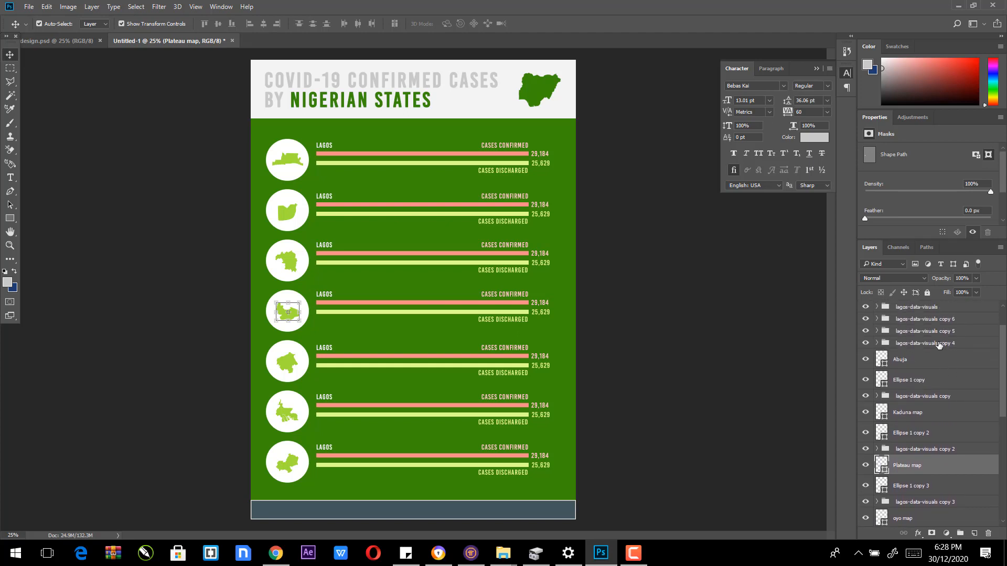
click(937, 345)
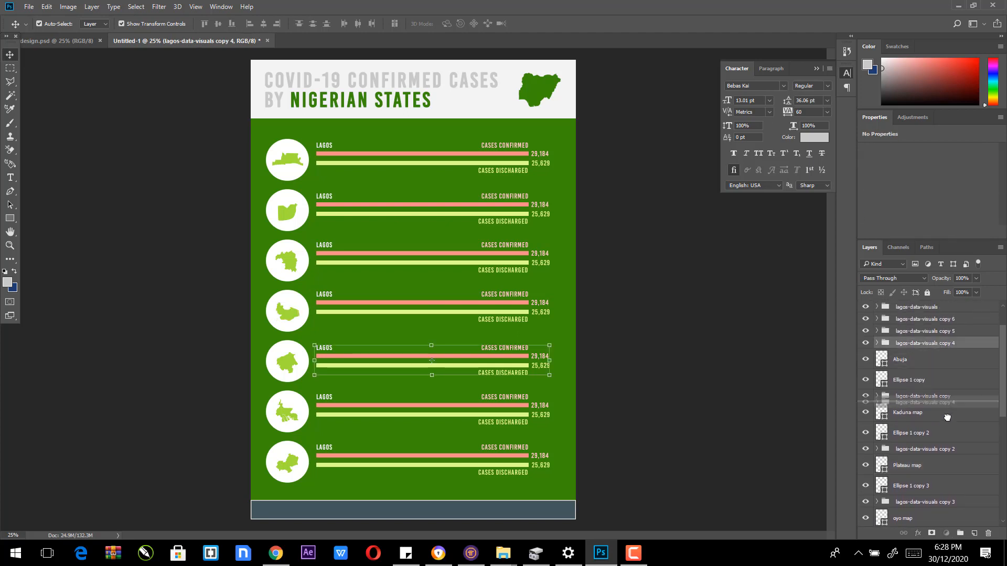
scroll(959, 540, down, 3)
drag(961, 543, 947, 486)
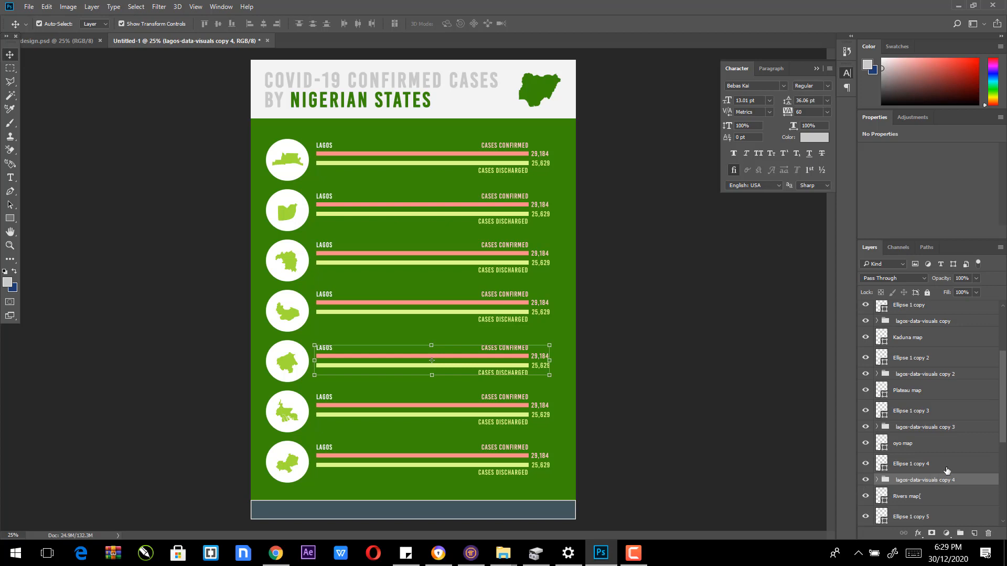
Step: Move the lagos-data-visuals copy 5 group below Ellipse 1 copy 5 and the copy 6 group below Ellipse 1 copy 6
drag(1002, 428, 1000, 378)
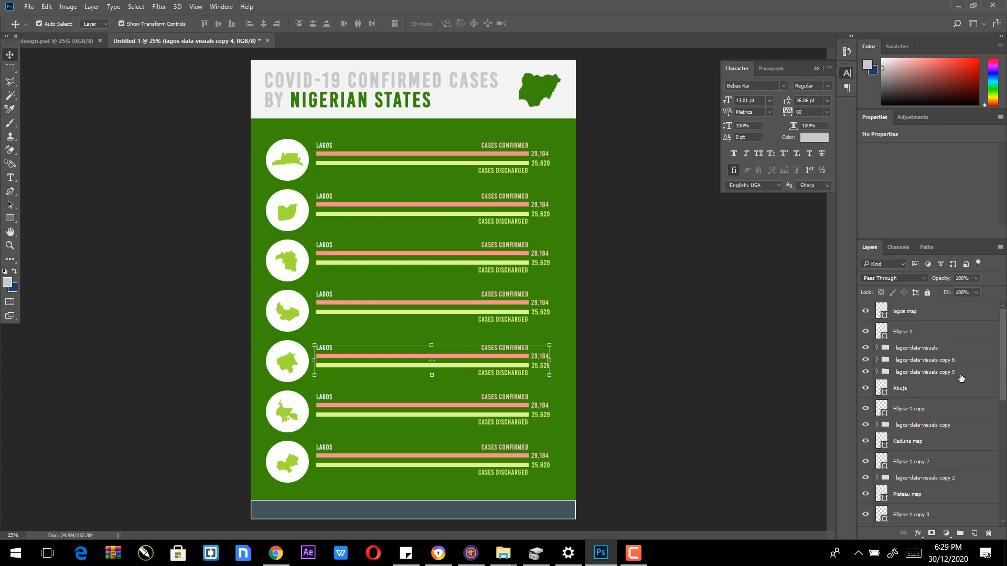
click(941, 372)
drag(934, 374, 933, 413)
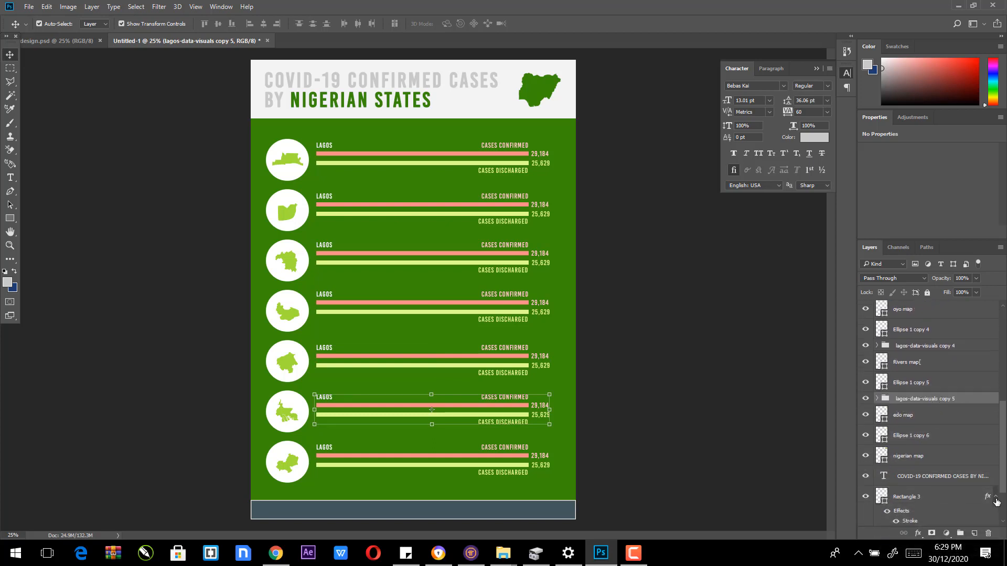
drag(1001, 469, 935, 406)
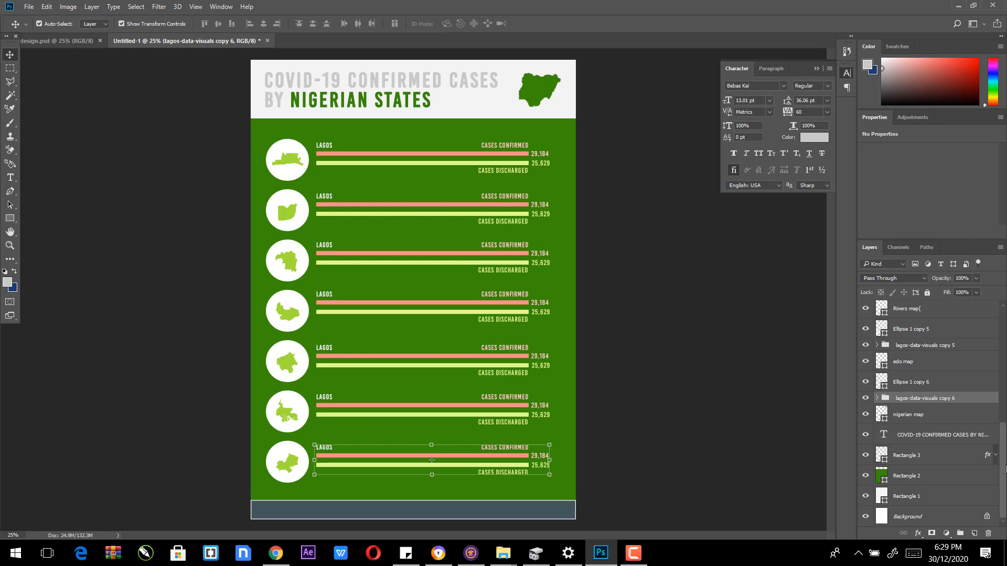
Step: Rename the lagos-data-visuals copy group below Ellipse 1 copy as Abuja-data-visuals
drag(1005, 468, 1005, 328)
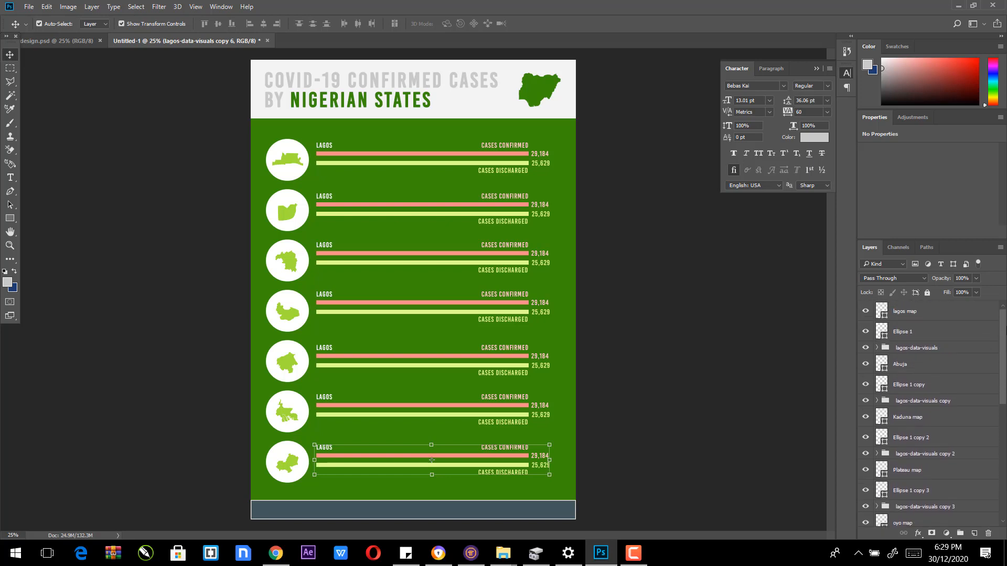
click(942, 348)
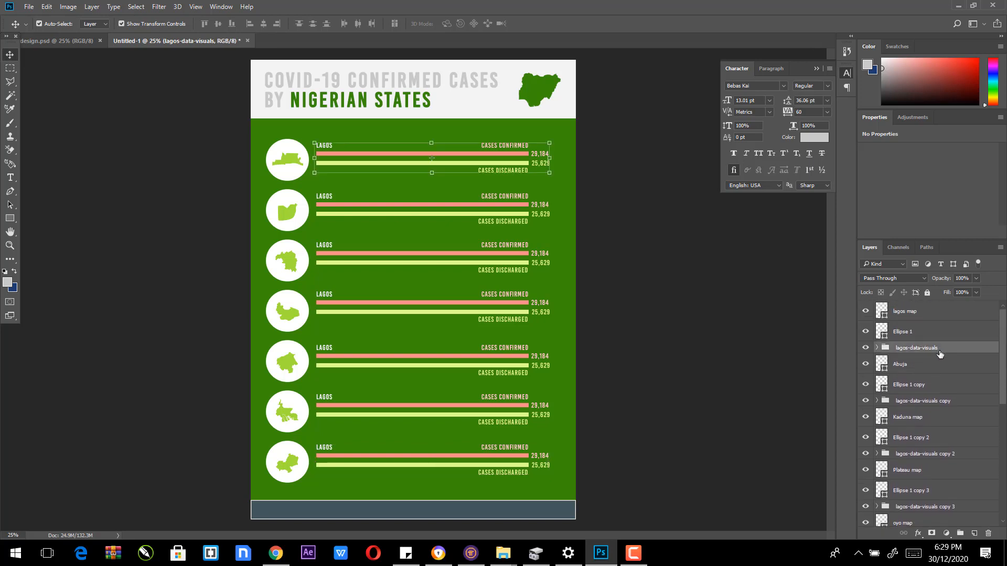
click(910, 402)
double_click(908, 404)
drag(907, 402, 885, 401)
text(Abuja)
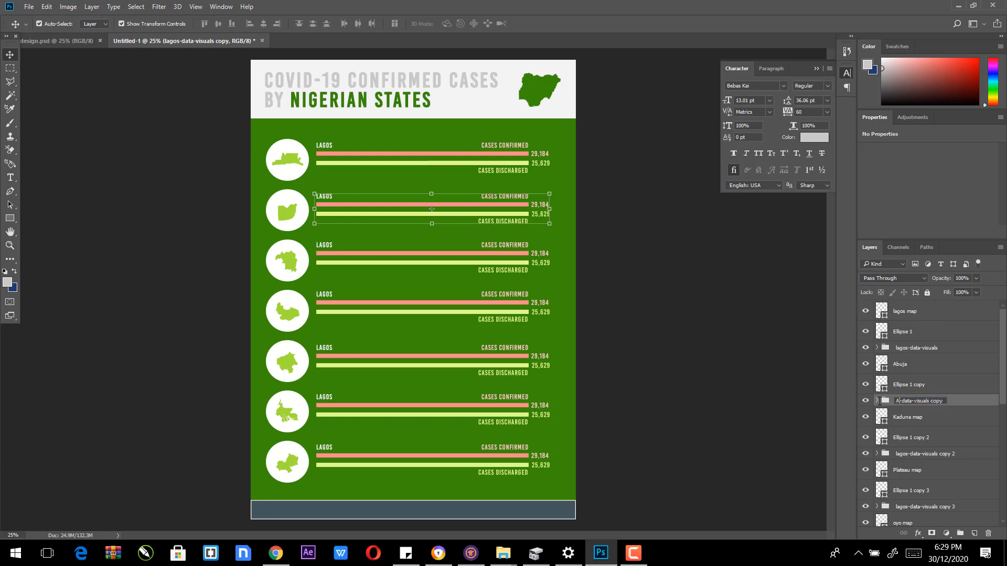
key(Return)
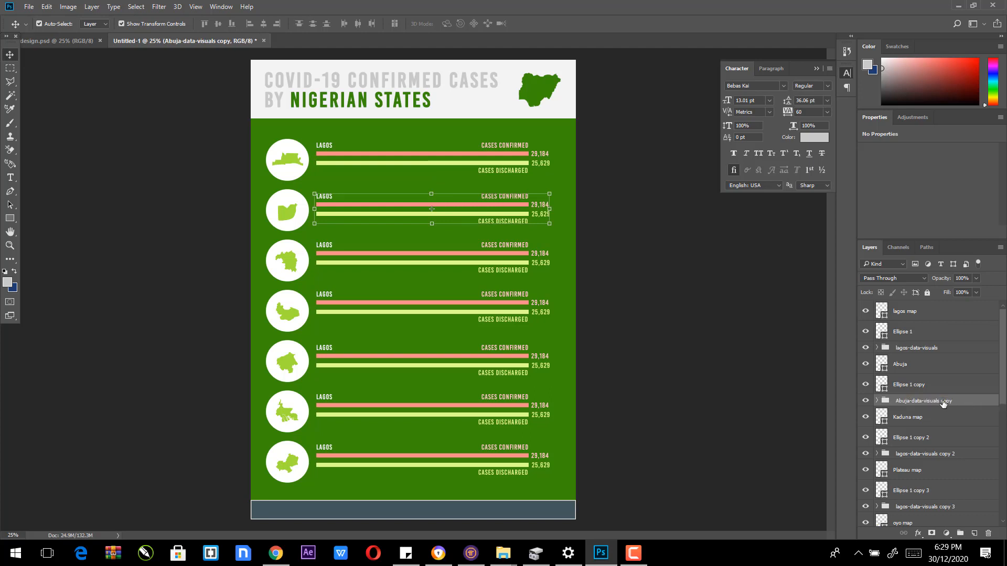
double_click(942, 401)
double_click(942, 401)
key(BackSpace)
key(Return)
Step: Rename the lagos-data-visuals copy 2 group as Kaduna-data-visuals
double_click(912, 455)
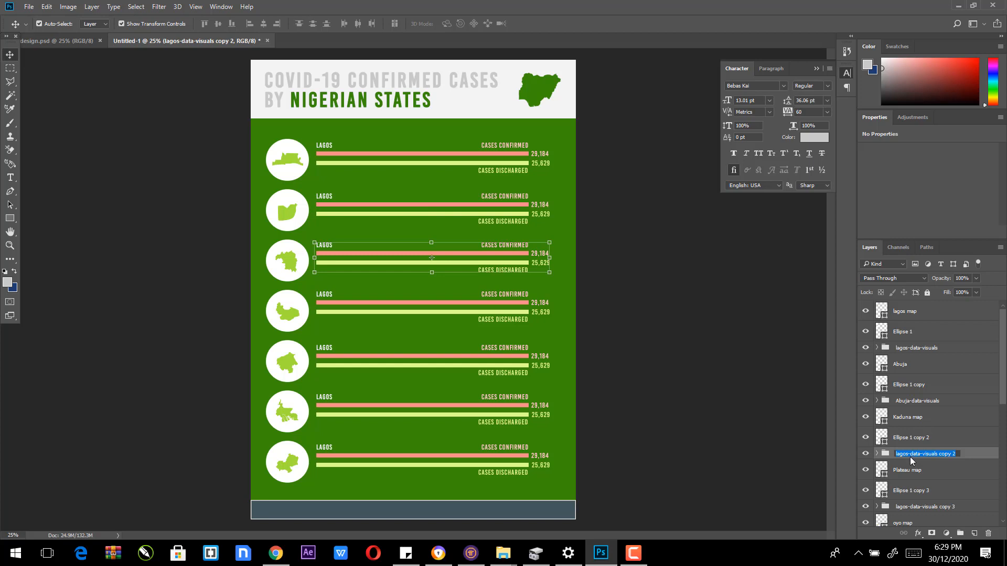
drag(910, 457, 873, 454)
text(Kaduna)
key(BackSpace)
key(Return)
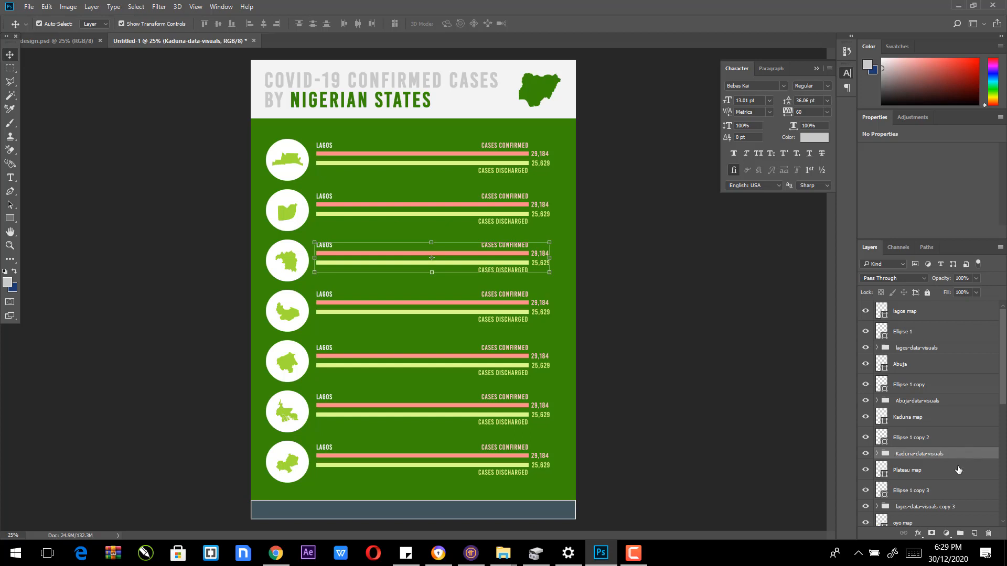
Step: Rename the lagos-data-visuals copy 3 group as Plateau-data-visuals
click(926, 516)
double_click(906, 500)
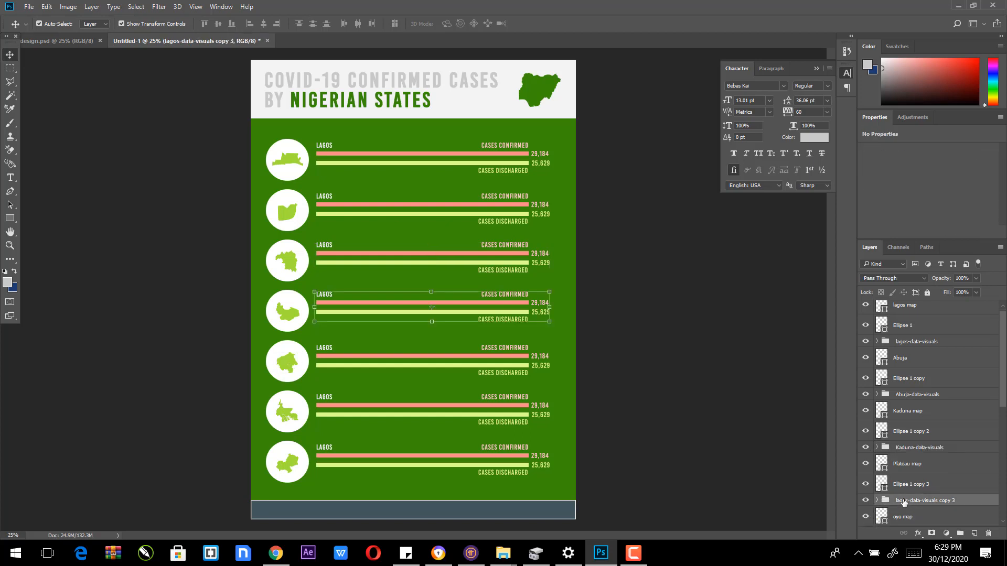
drag(908, 500, 872, 500)
text(Plateau)
drag(942, 502, 964, 502)
key(BackSpace)
key(Return)
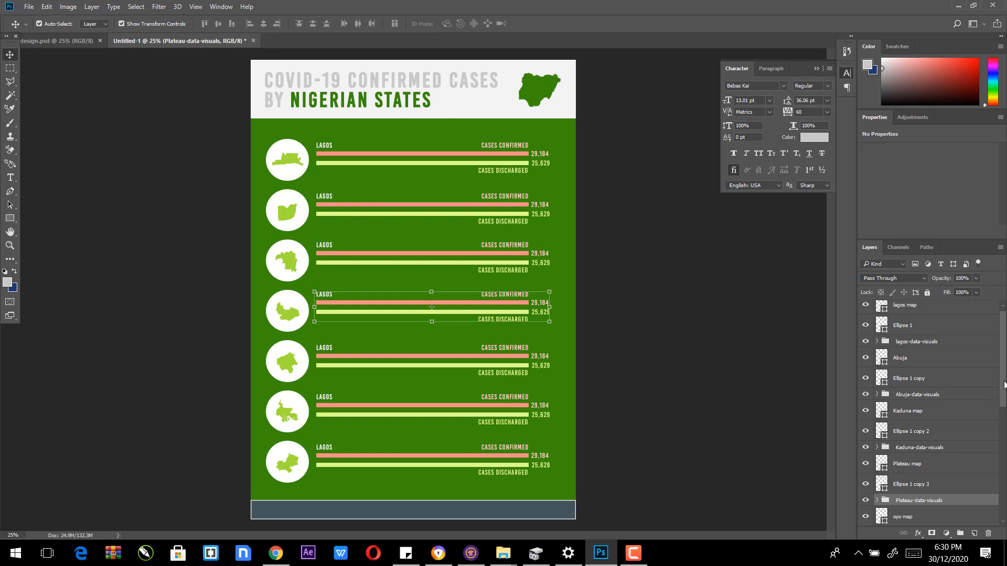
Step: Rename the lagos-data-visuals copy 4 group below Ellipse 1 copy 4 as Oyo-data-visuals
drag(1004, 384, 1002, 444)
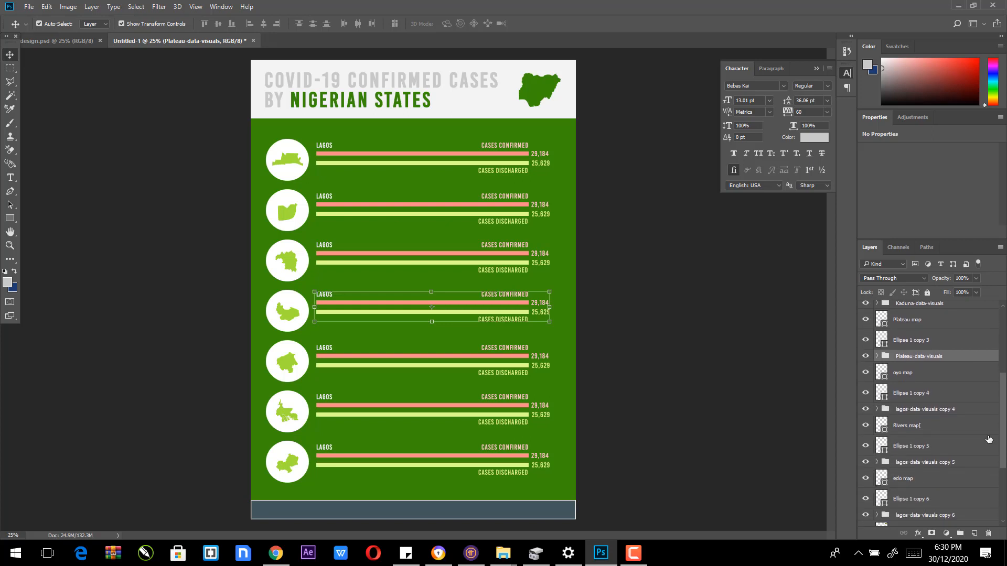
click(908, 411)
double_click(899, 411)
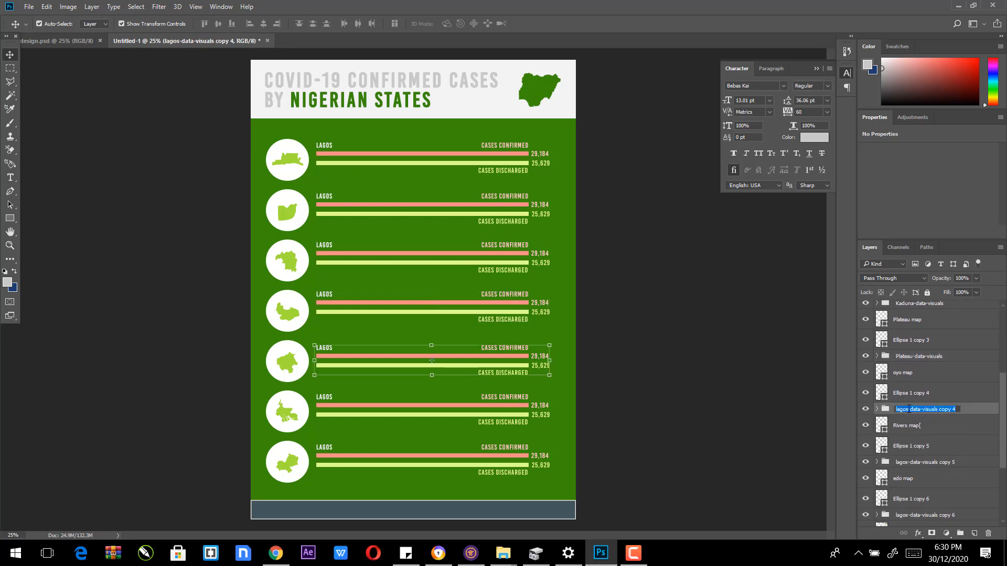
drag(907, 410, 857, 413)
text(Oyo)
drag(936, 410, 958, 410)
key(BackSpace)
key(Return)
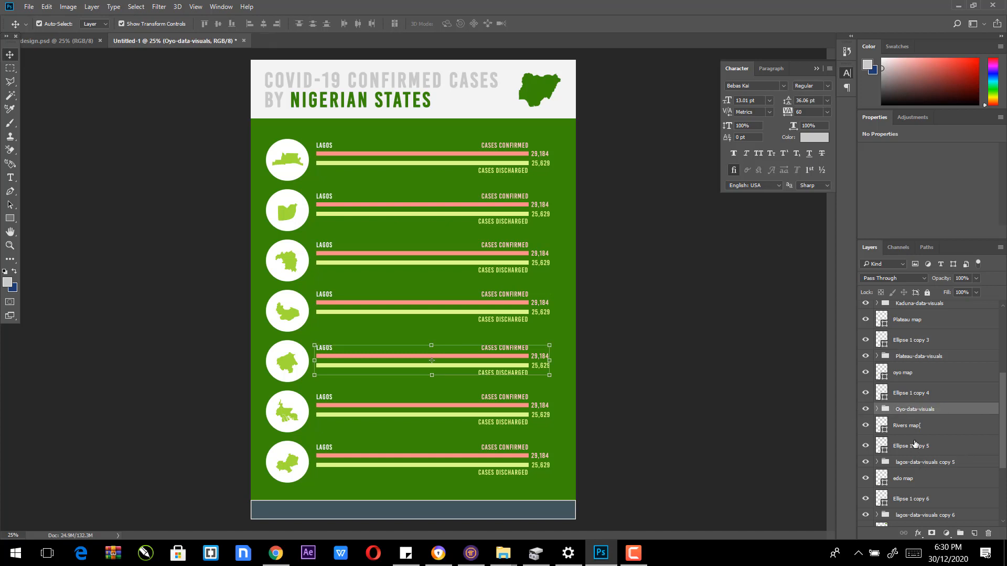
Step: Rename the lagos-data-visuals copy 5 group as Rivers-data-visuals
click(909, 463)
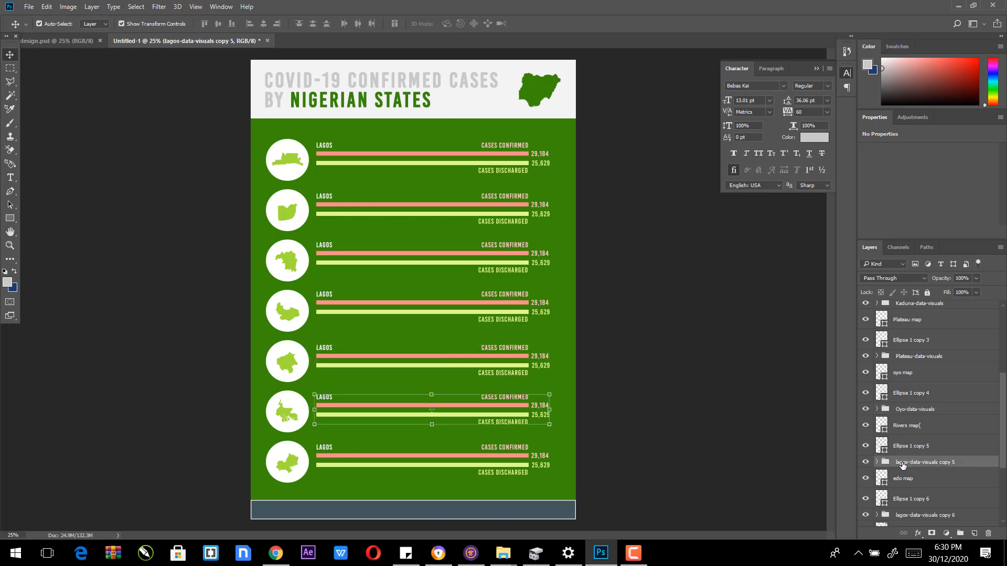
double_click(910, 463)
drag(907, 463, 885, 463)
text(River)
key(BackSpace)
key(Return)
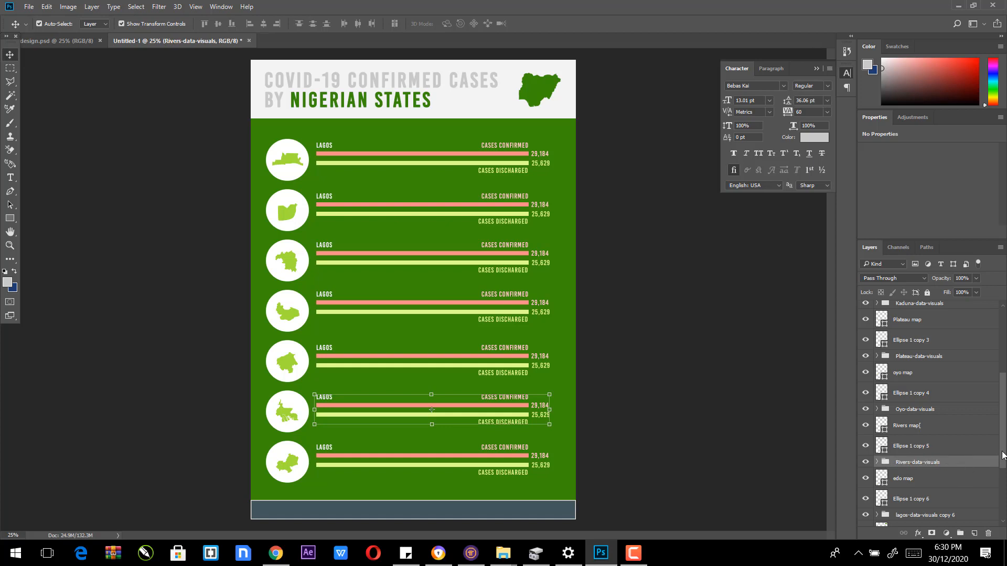
Step: Rename the lagos-data-visuals copy 6 group below Ellipse 1 copy 6 as Edo-data-visuals
drag(1002, 456, 1002, 501)
click(905, 409)
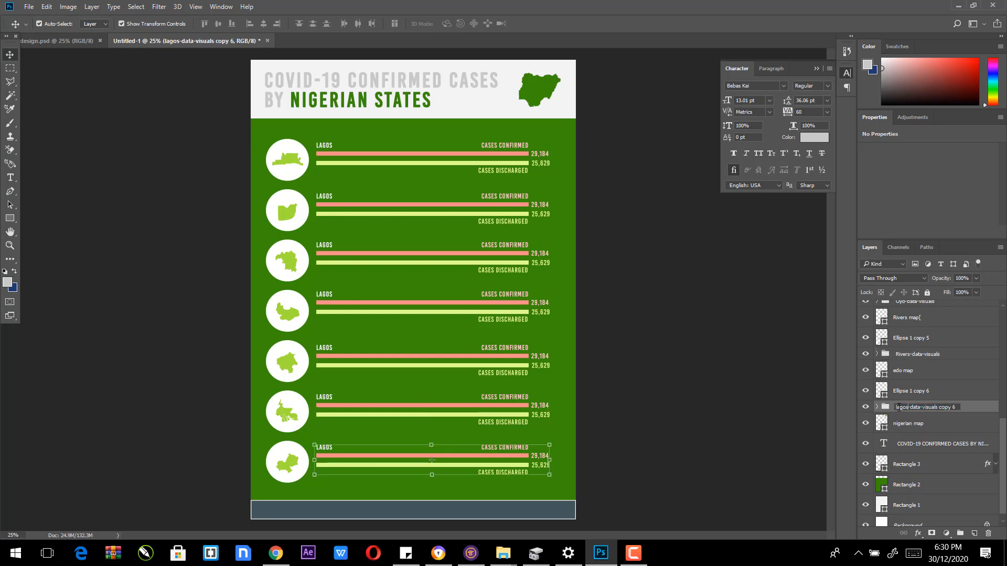
double_click(907, 408)
text(Edo)
drag(935, 407, 977, 411)
key(BackSpace)
key(Return)
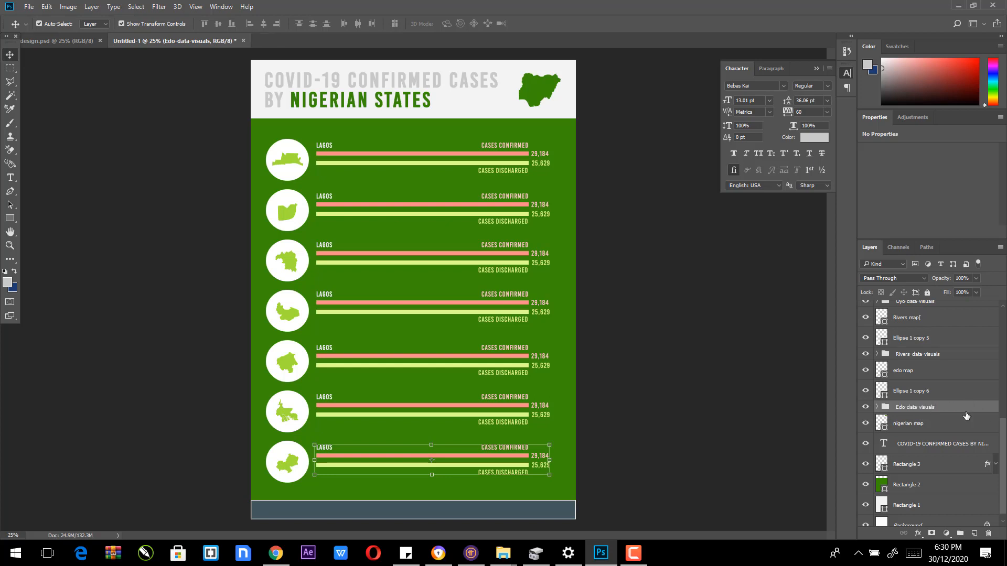
Step: Change the LAGOS state label in the second row of the infographic to ABUJA
drag(1003, 460, 999, 329)
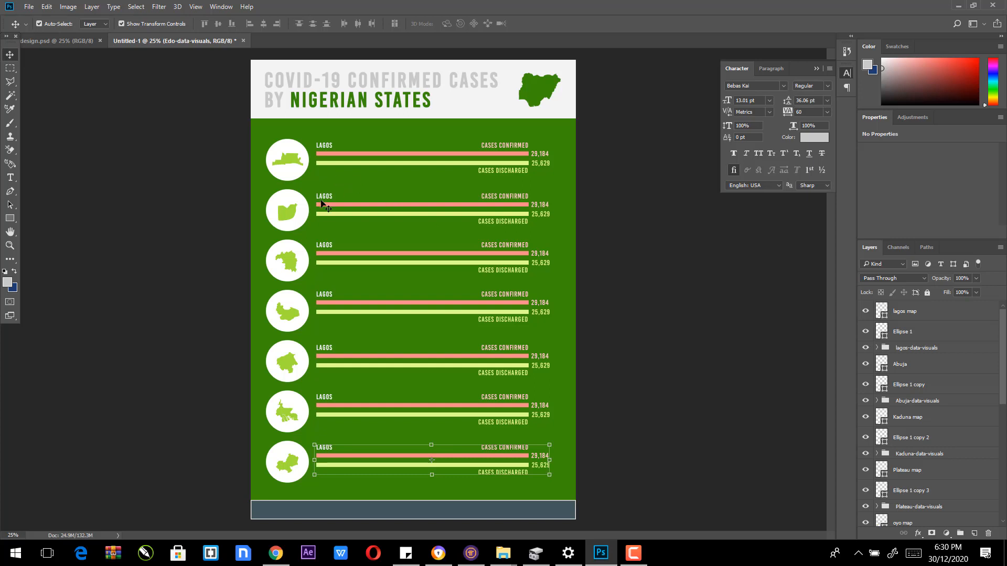
click(9, 179)
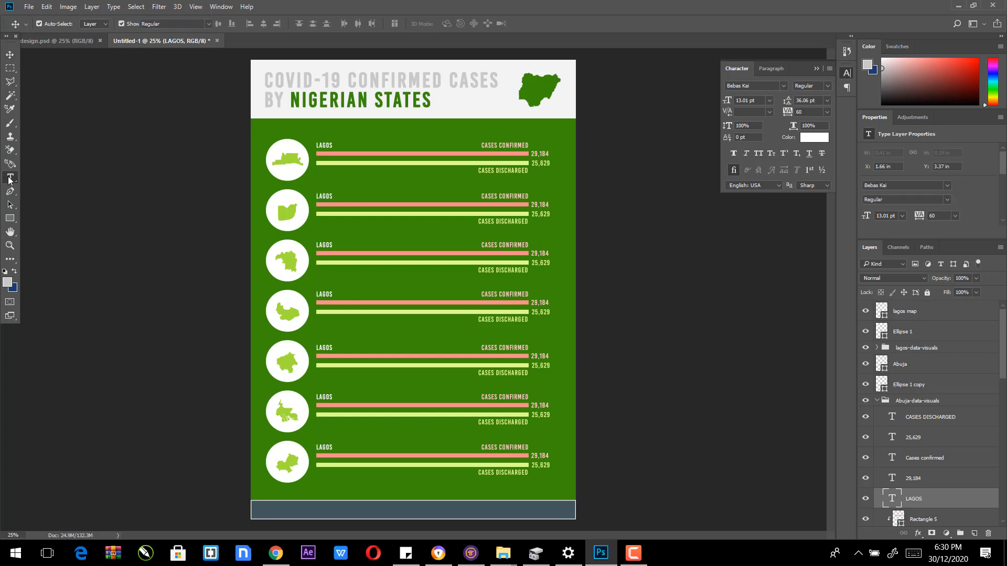
drag(314, 197, 341, 197)
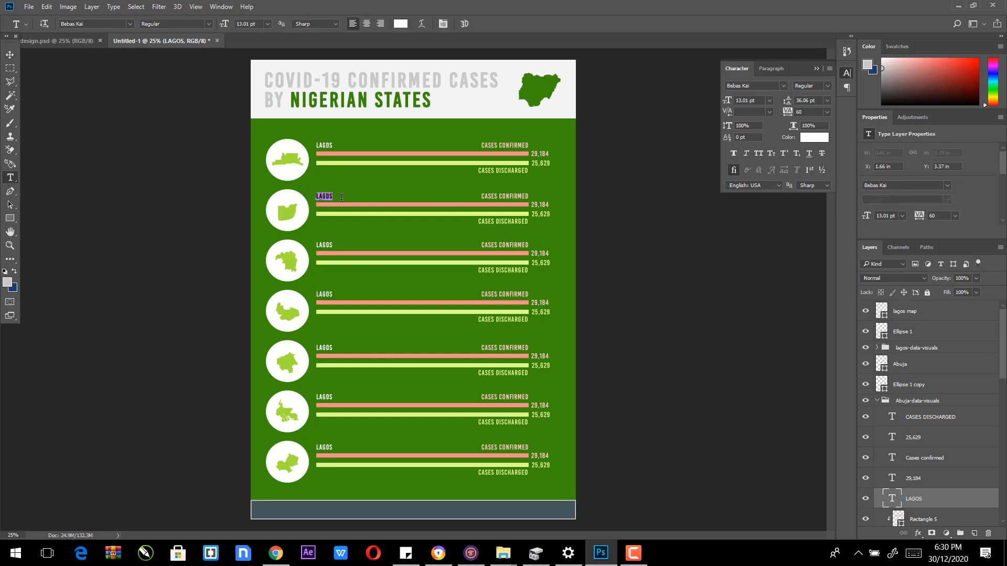
text(ABUJA)
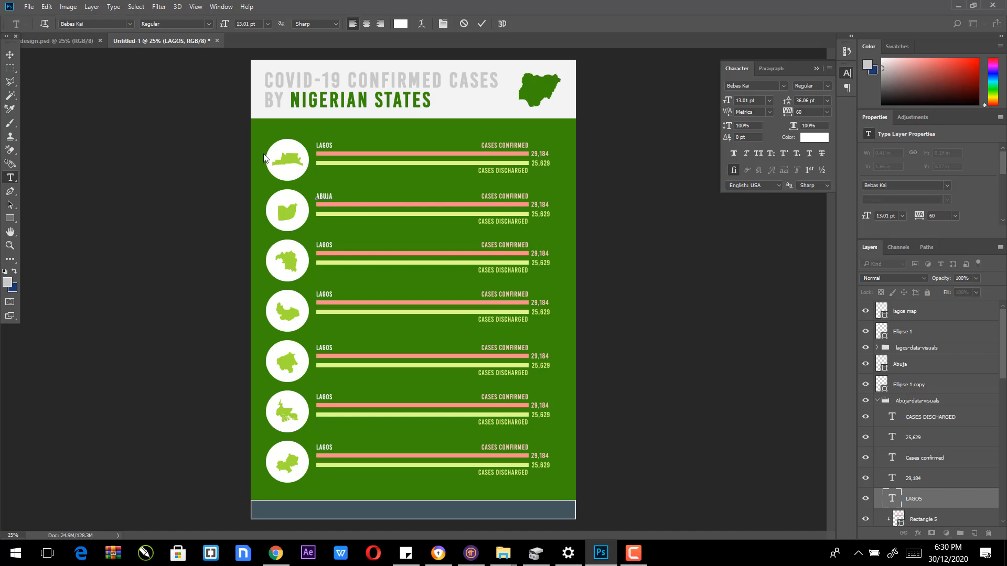
click(9, 55)
click(82, 224)
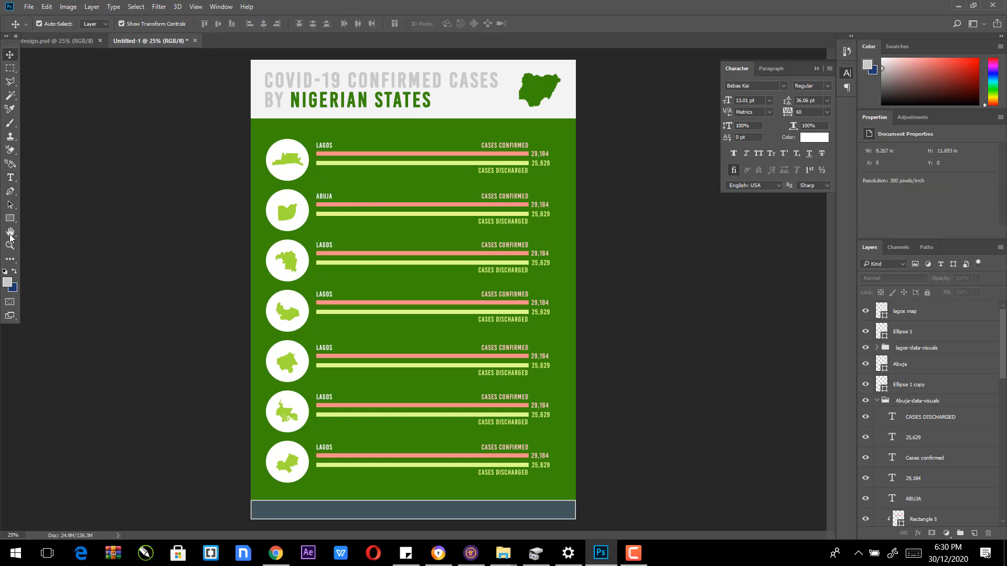
Step: Replace the third row's LAGOS state label with KADUNA
click(9, 178)
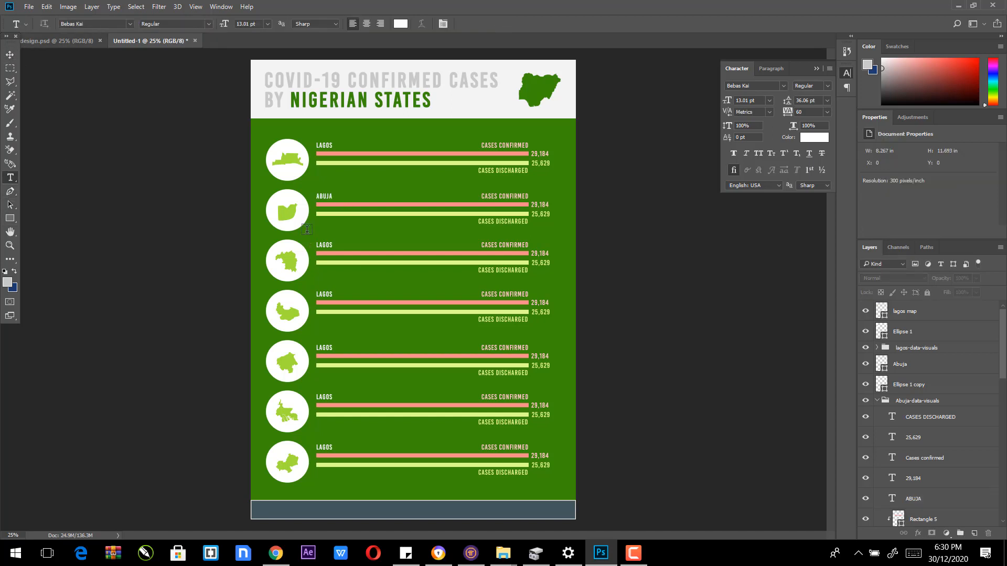
drag(317, 246, 336, 245)
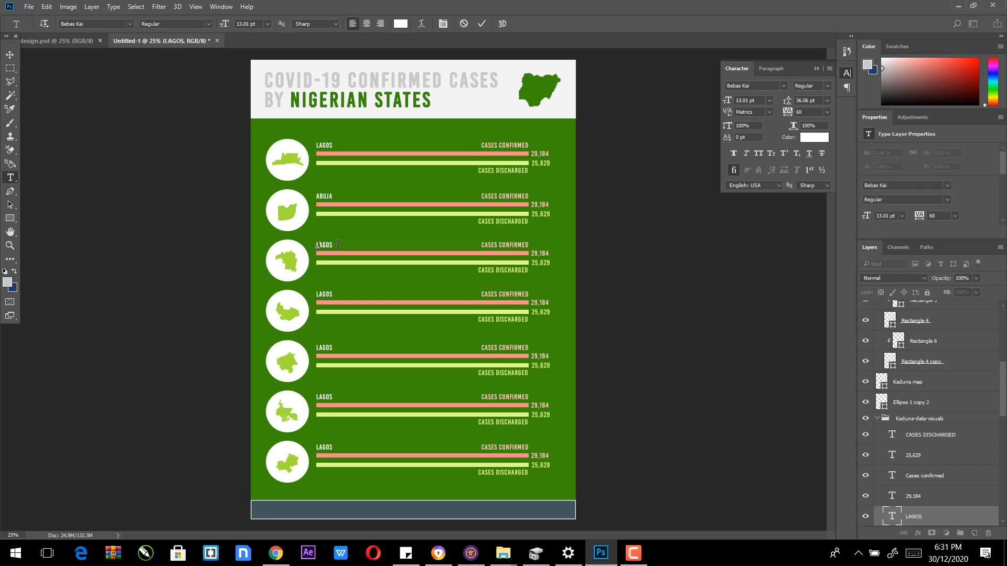
text(KADUNA)
click(9, 55)
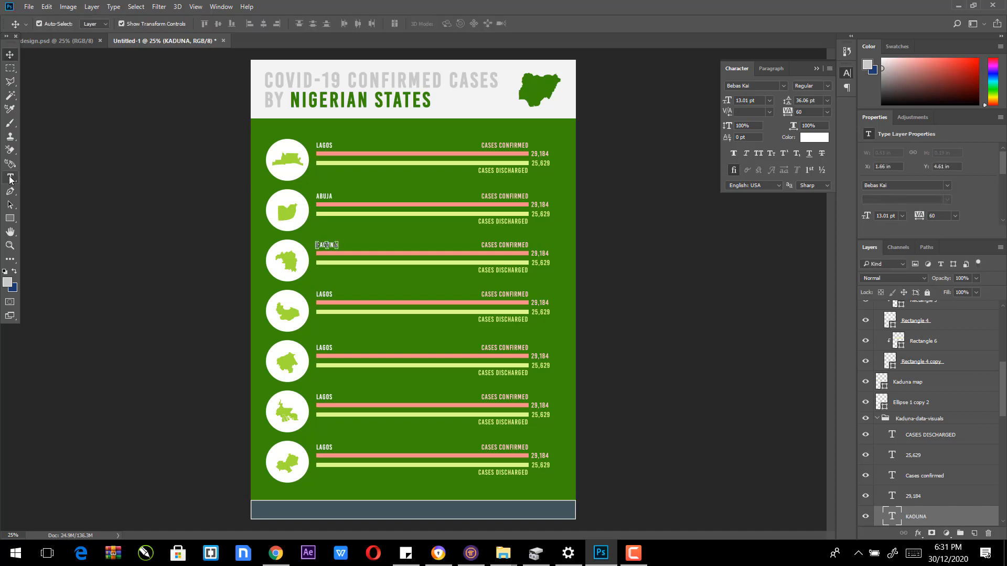
Step: Replace the fourth row's LAGOS state label with PLATEAU
click(10, 178)
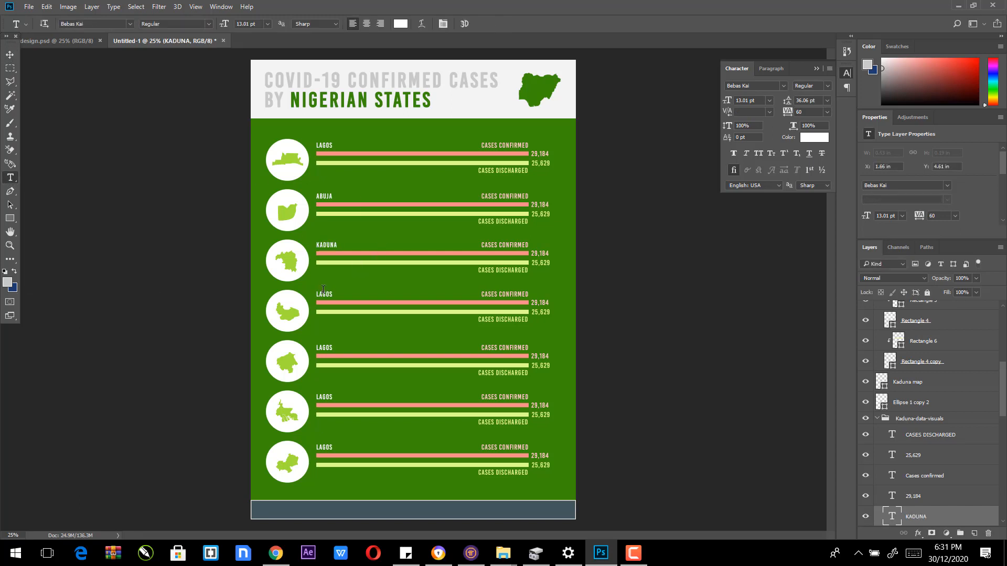
double_click(323, 294)
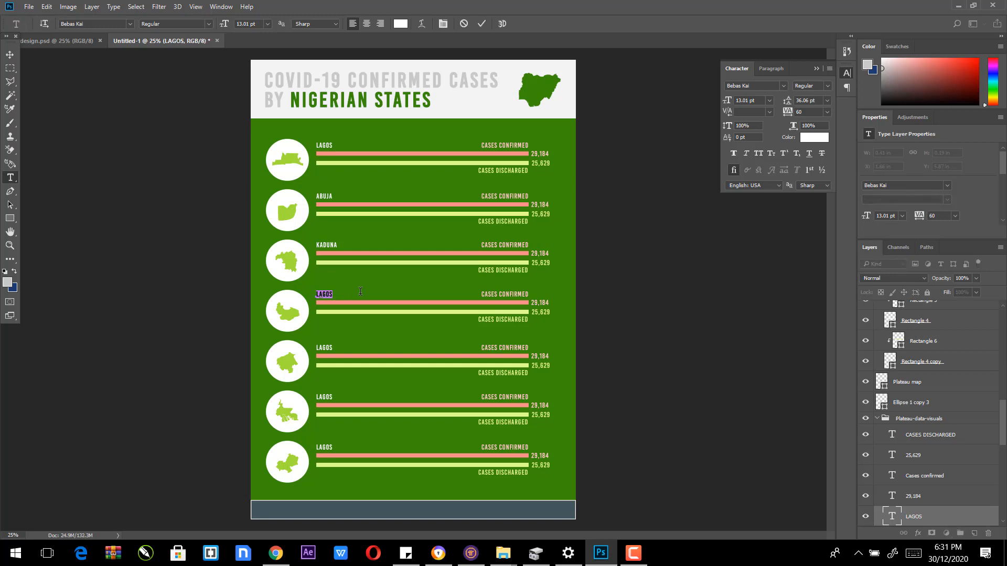
text(Plateau)
click(9, 55)
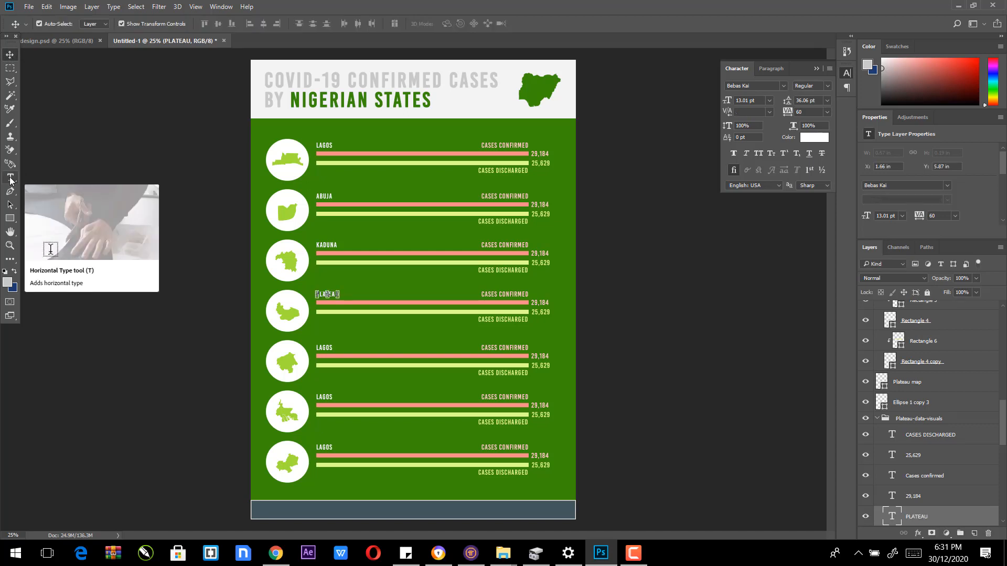
Step: Replace the fifth row's LAGOS state label with OYO
click(10, 178)
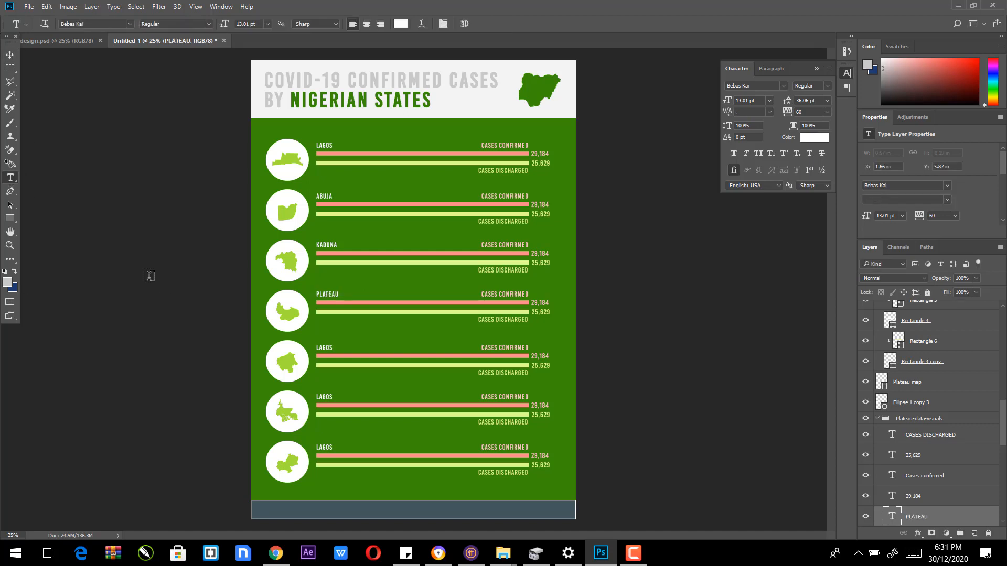
double_click(320, 347)
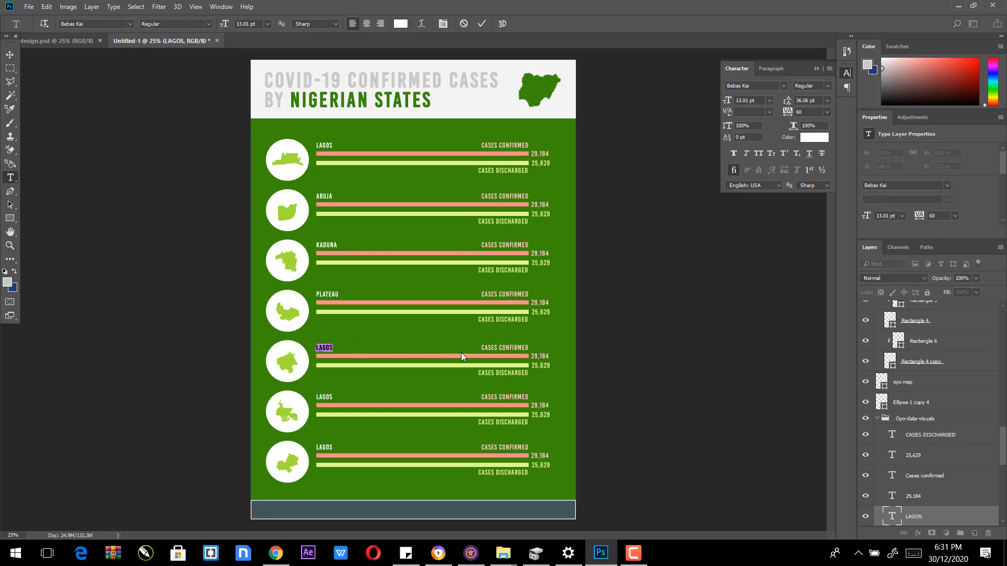
text(OYO)
click(9, 54)
Step: Replace the sixth row's LAGOS state label with RIVERS
click(10, 178)
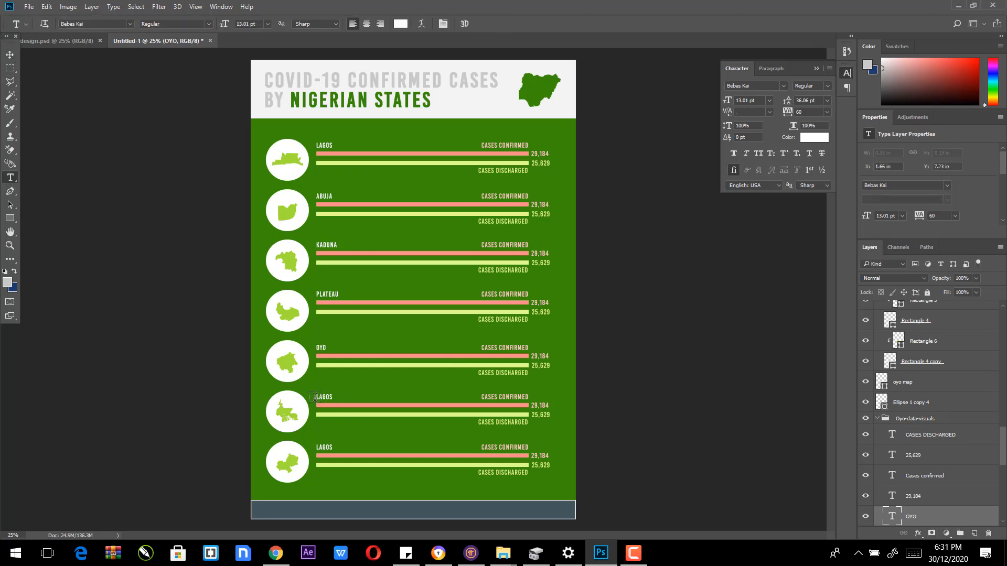
double_click(322, 397)
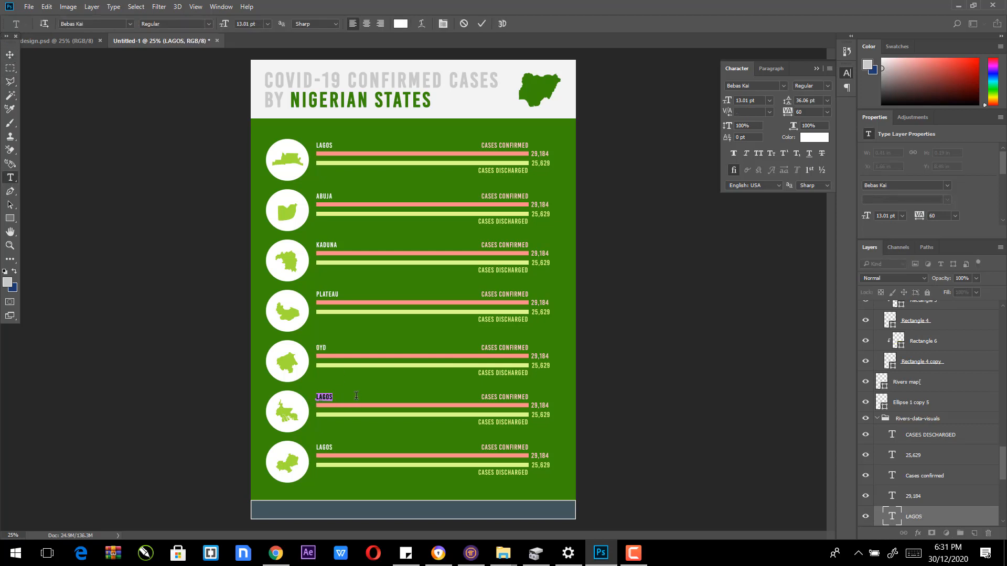
text(RIVERS)
click(9, 54)
Step: Replace the last row's LAGOS state label with EDO
click(9, 180)
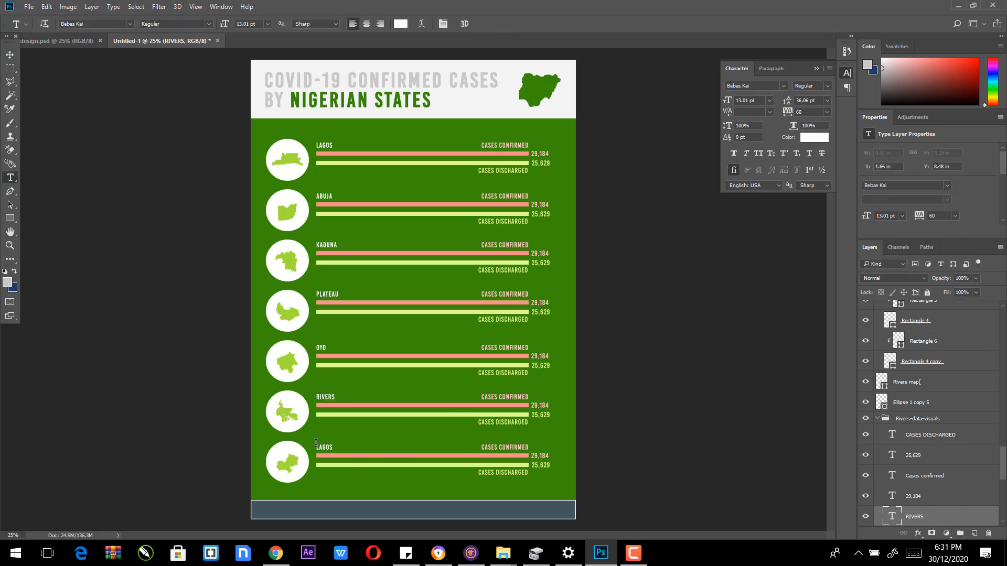
drag(315, 446, 334, 447)
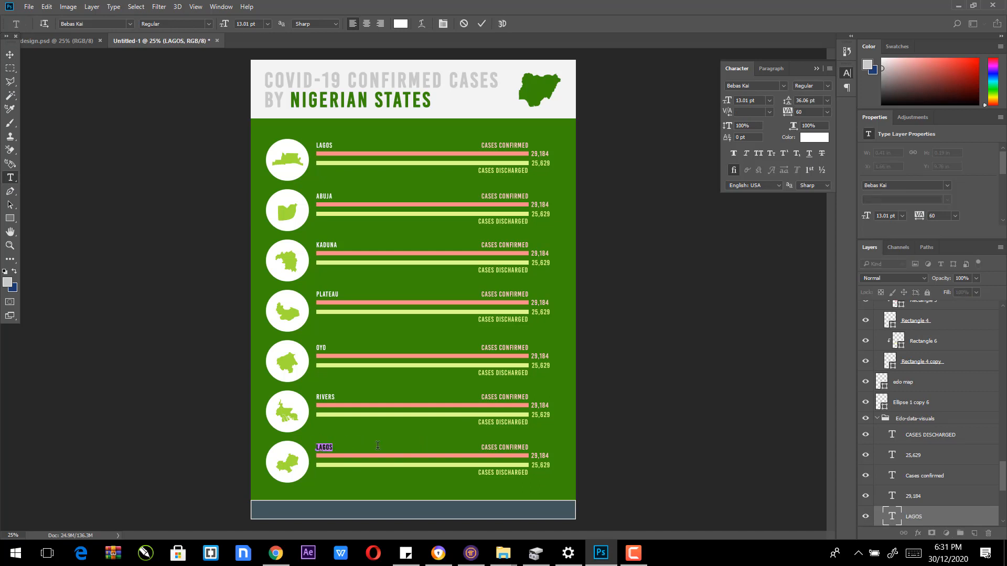
text(EDO)
click(9, 55)
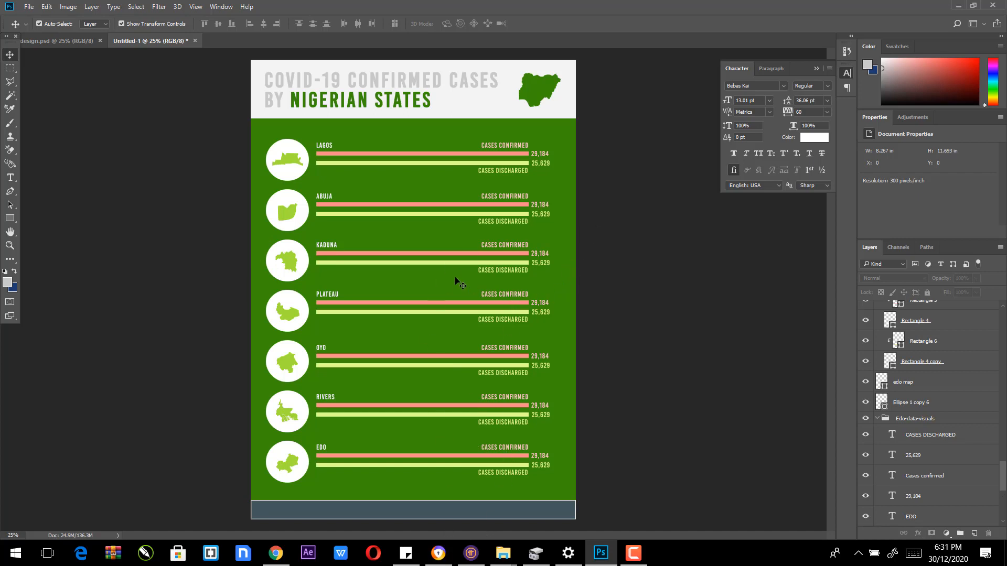
Step: Check the FCT figures on the NCDC page in the browser, return to Photoshop and set Abuja's confirmed cases number to 11,433
click(438, 559)
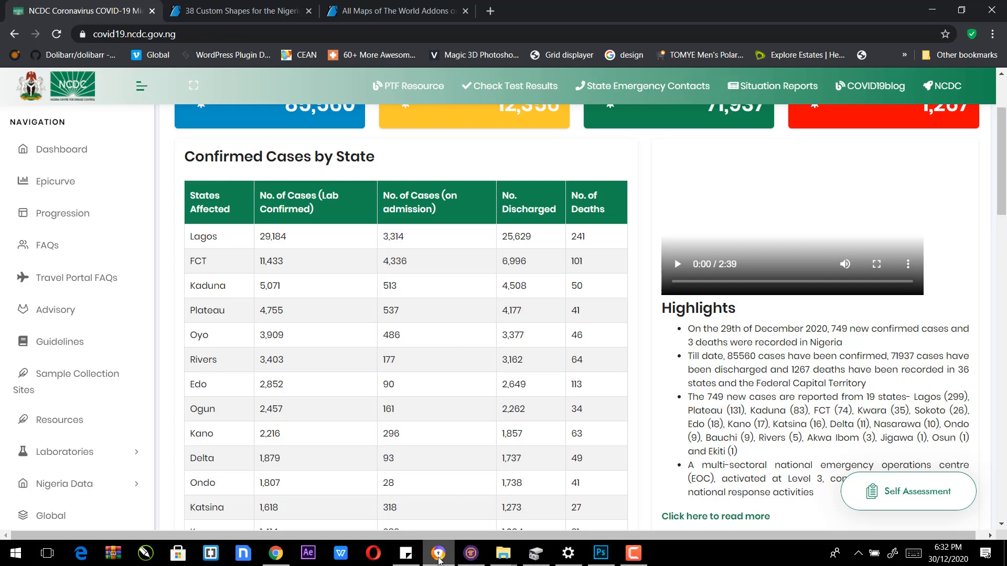
click(439, 556)
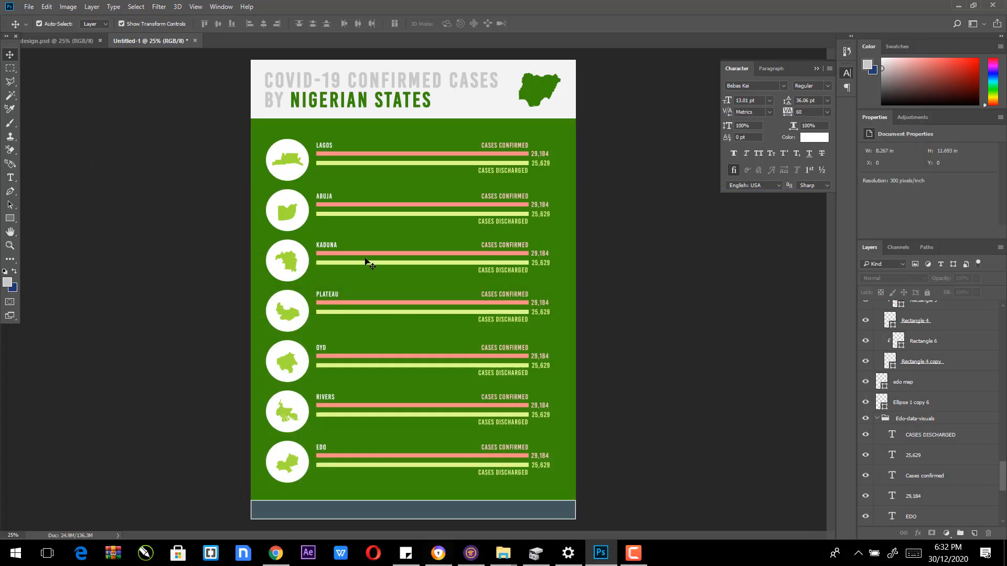
click(10, 177)
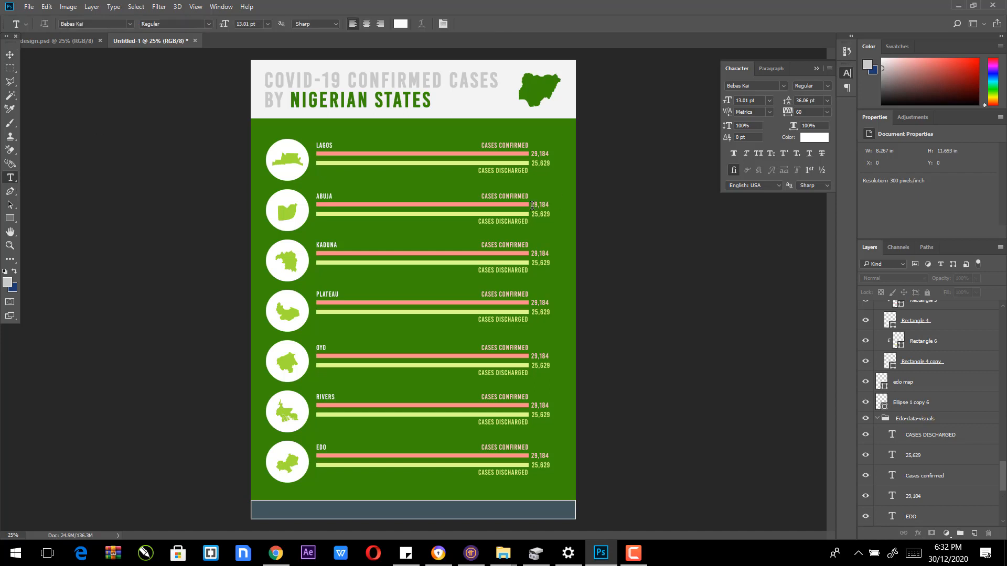
drag(532, 205, 538, 205)
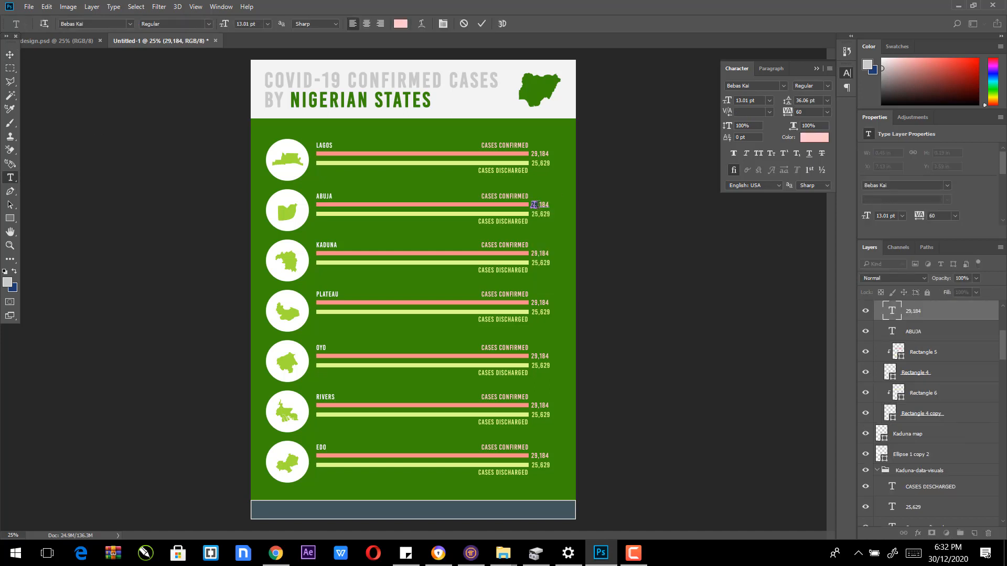
text(11)
key(BackSpace)
click(10, 55)
click(666, 192)
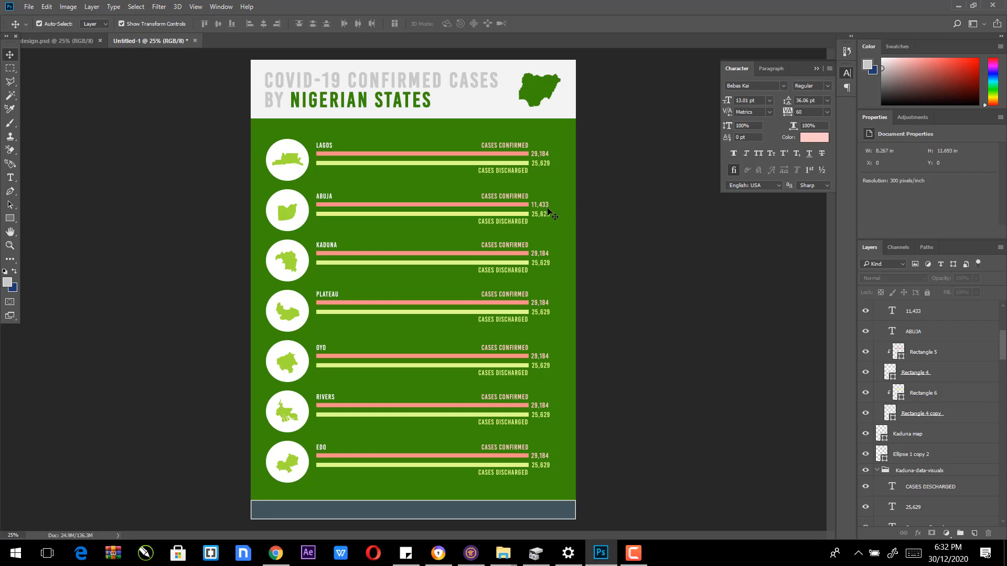
Step: Shorten Abuja's pink cases-confirmed bar from its far end to about 658 px wide, keeping its start at the circle side
click(516, 208)
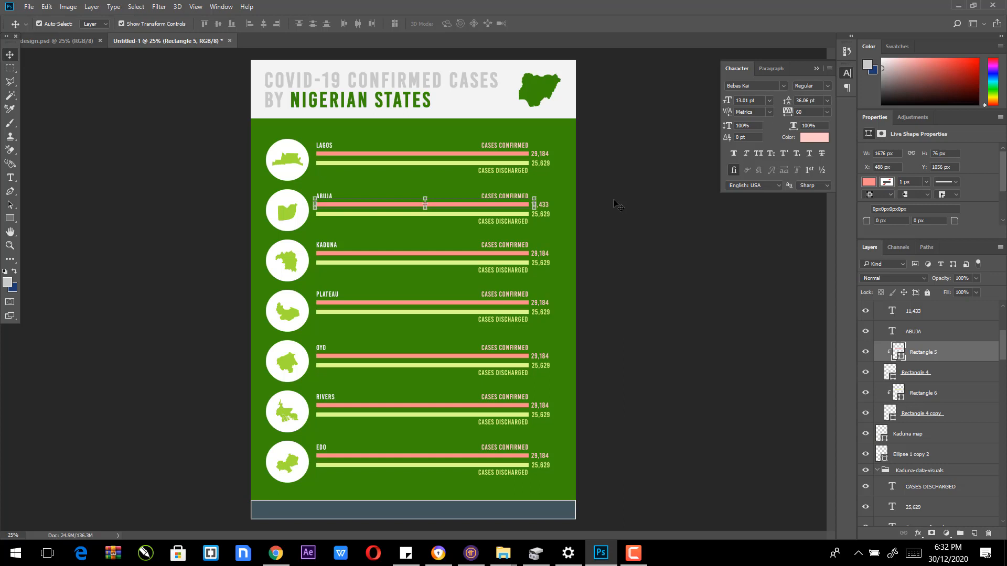
drag(533, 205, 427, 216)
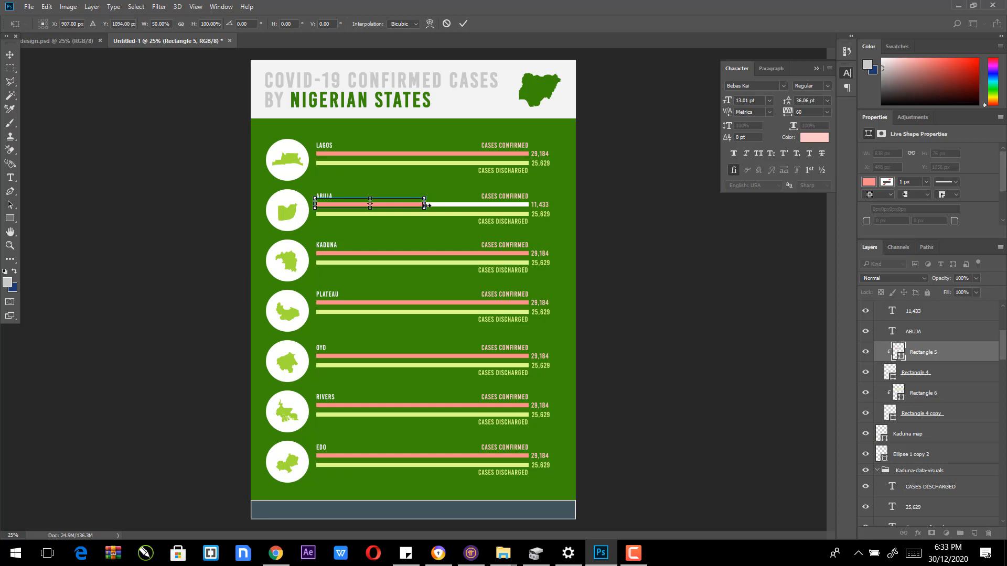
drag(421, 204, 398, 210)
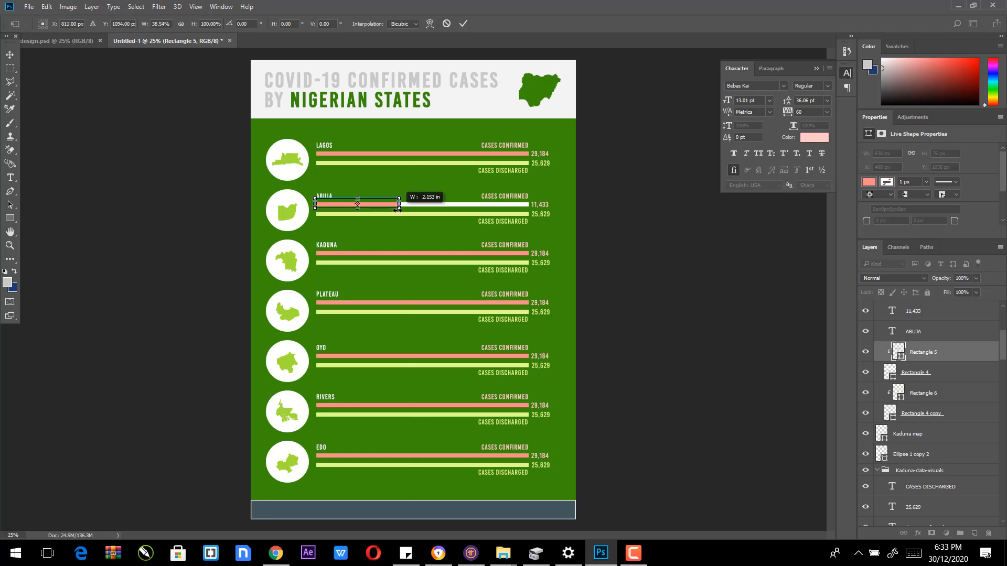
drag(399, 205, 400, 204)
key(Return)
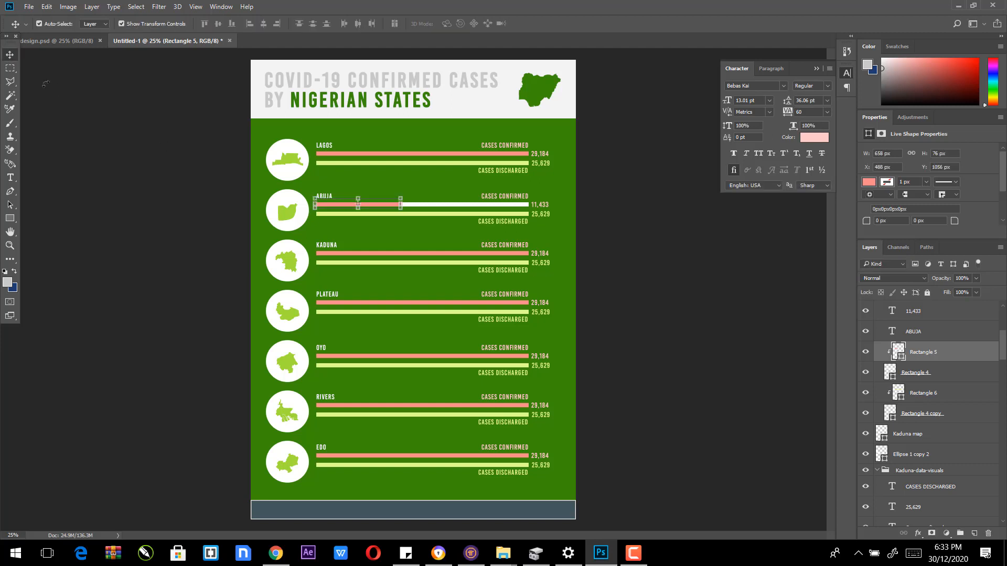
click(607, 182)
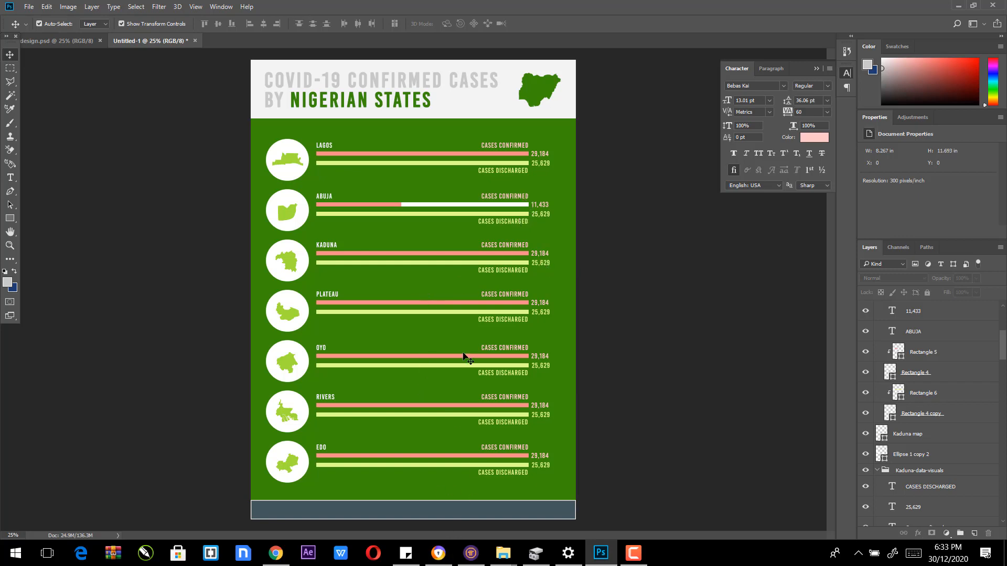
Step: Check the FCT discharged figure on the NCDC page, then shorten Abuja's yellow cases-discharged bar to about 264 px wide
click(438, 553)
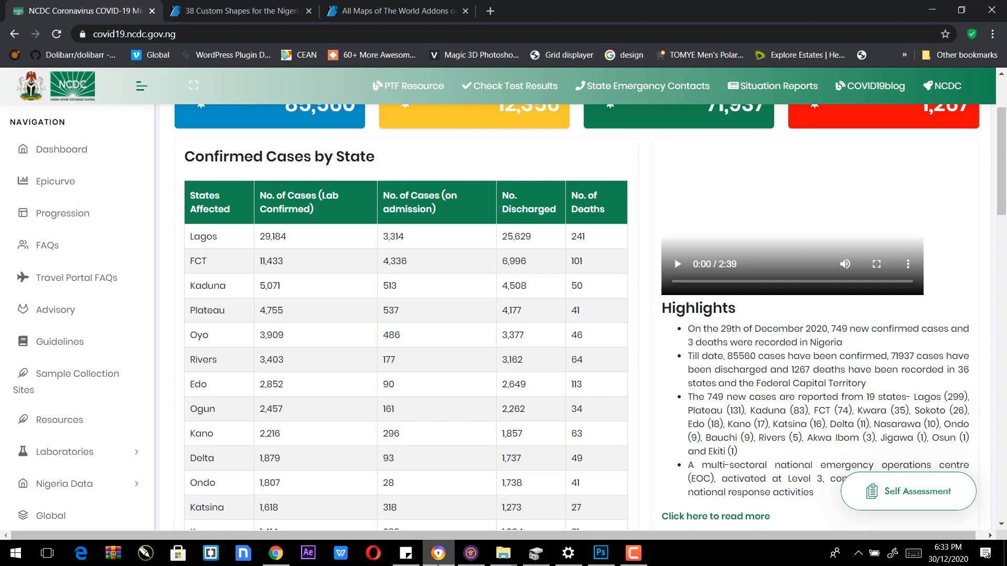
click(438, 561)
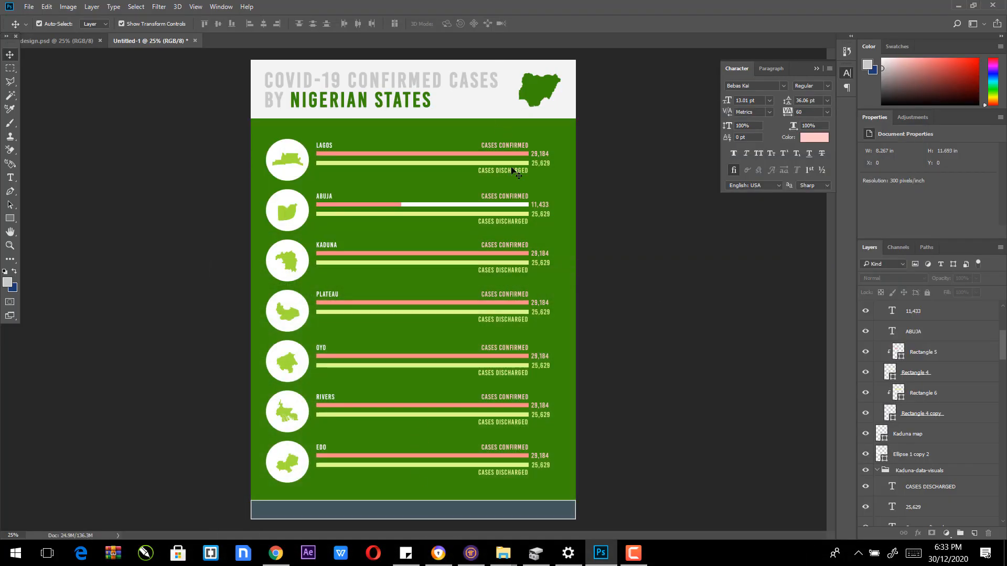
click(524, 214)
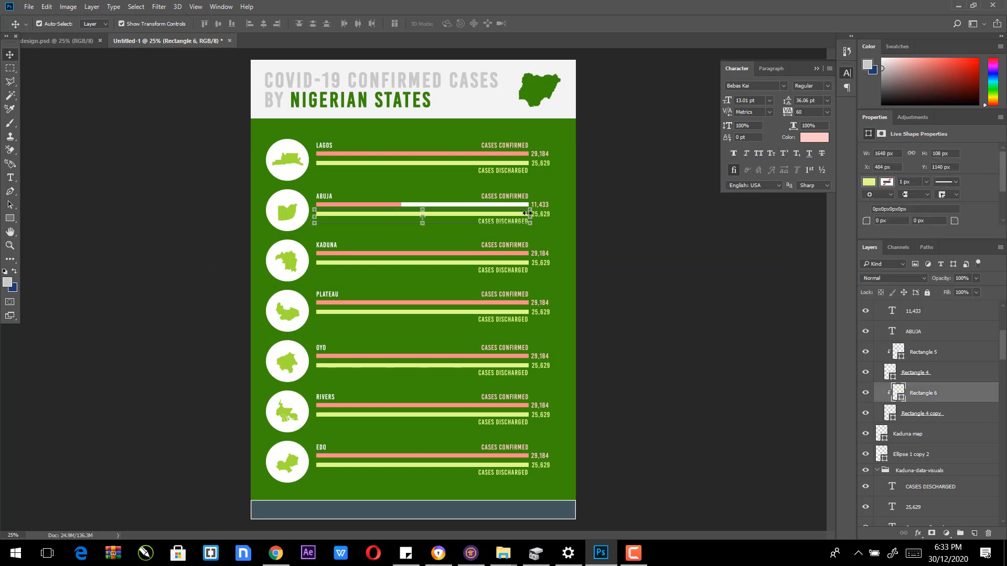
drag(530, 214, 349, 217)
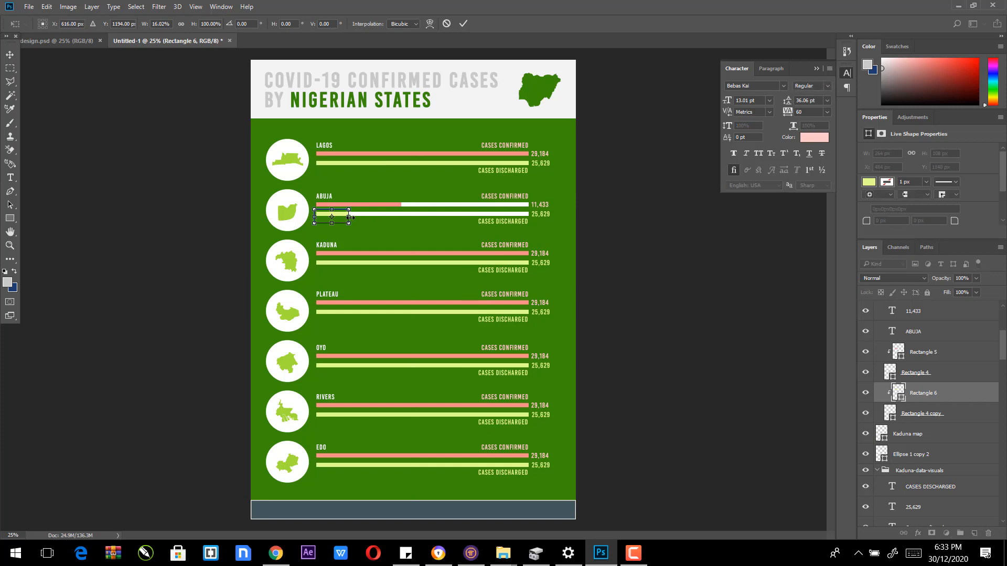
key(Return)
mouse_move(632, 554)
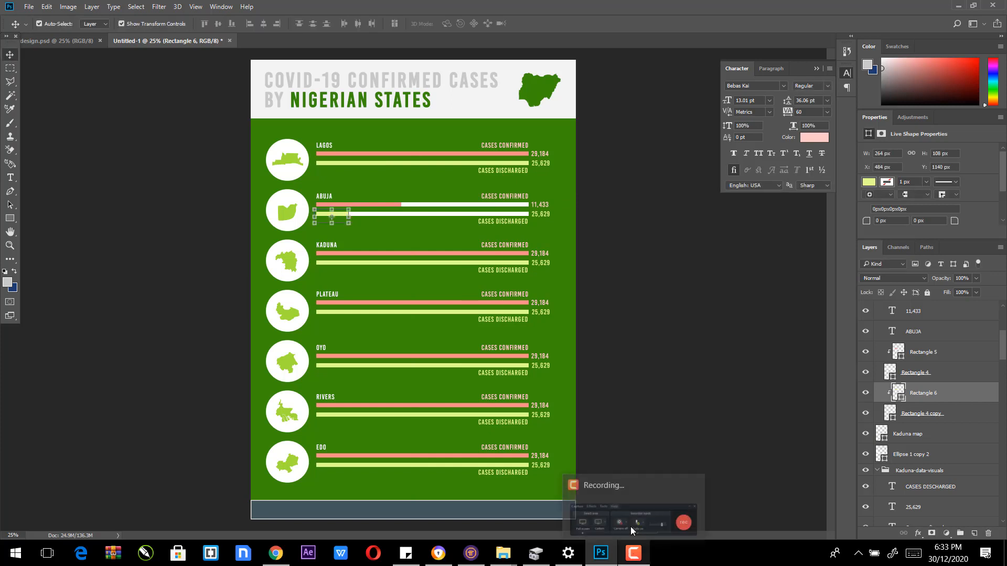
Step: Check the FCT discharged figure on the NCDC page in the browser, return to Photoshop and set Abuja's cases discharged number to 6,996
click(666, 519)
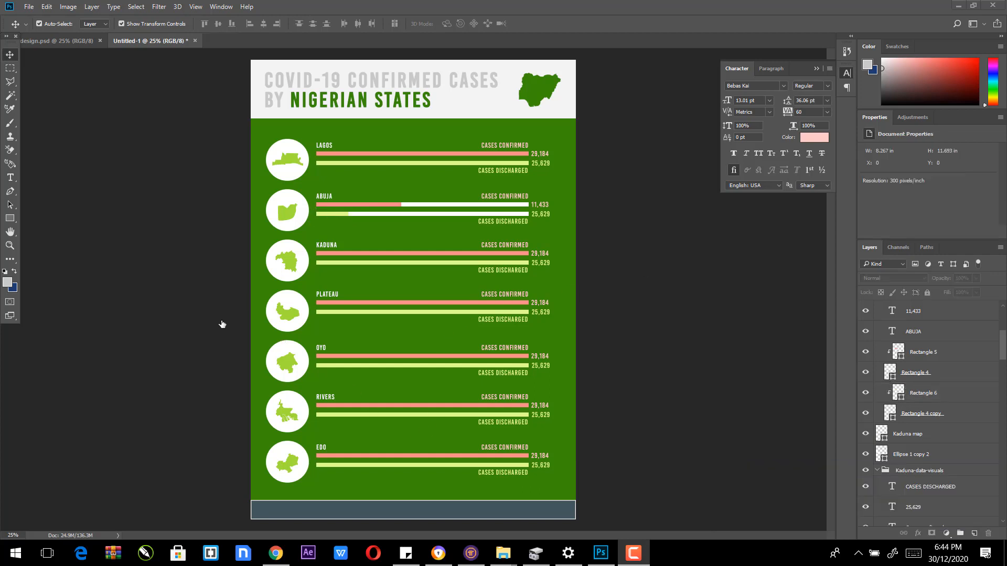
click(439, 560)
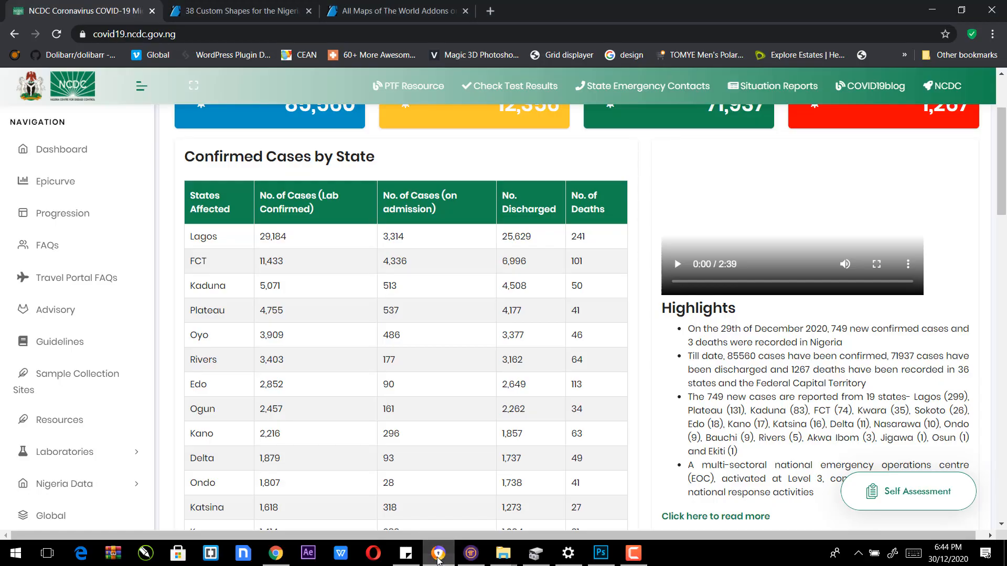
click(439, 560)
click(9, 177)
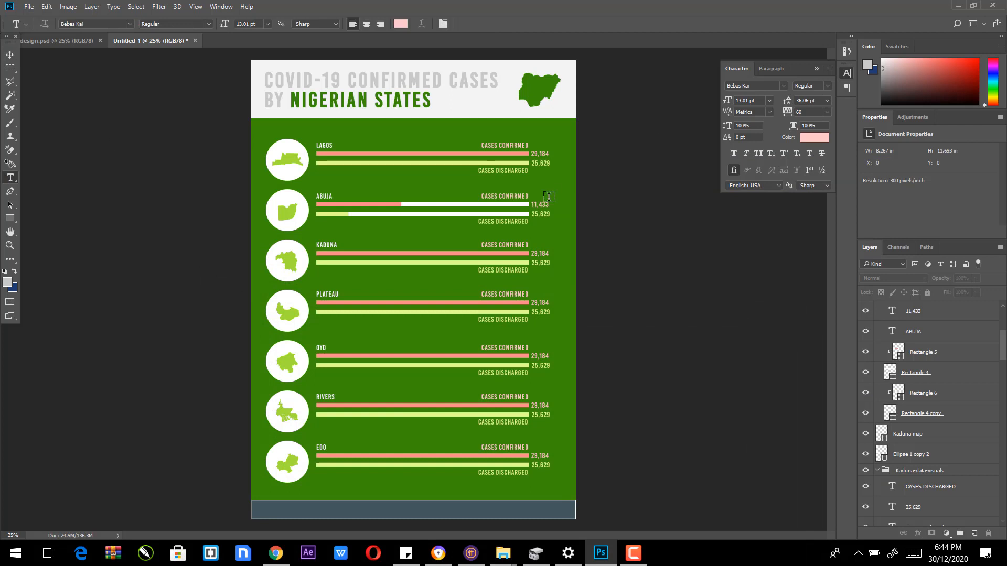
drag(531, 214, 568, 216)
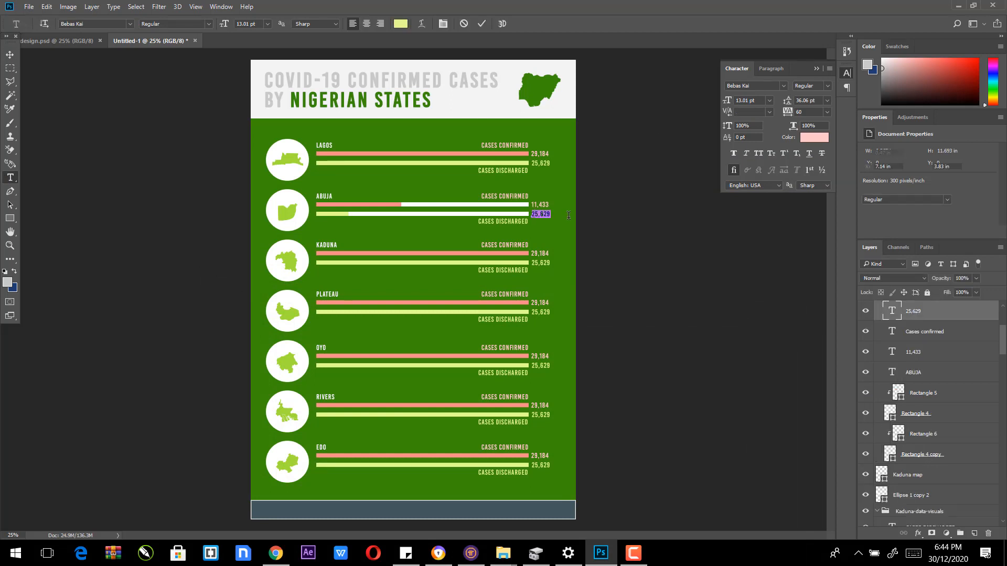
text(6,99)
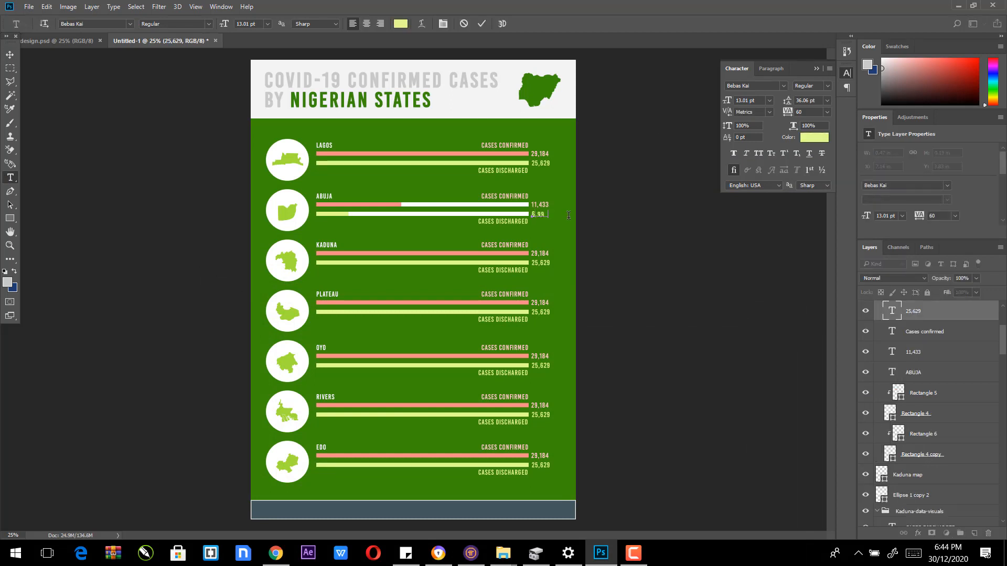
text(6)
click(8, 54)
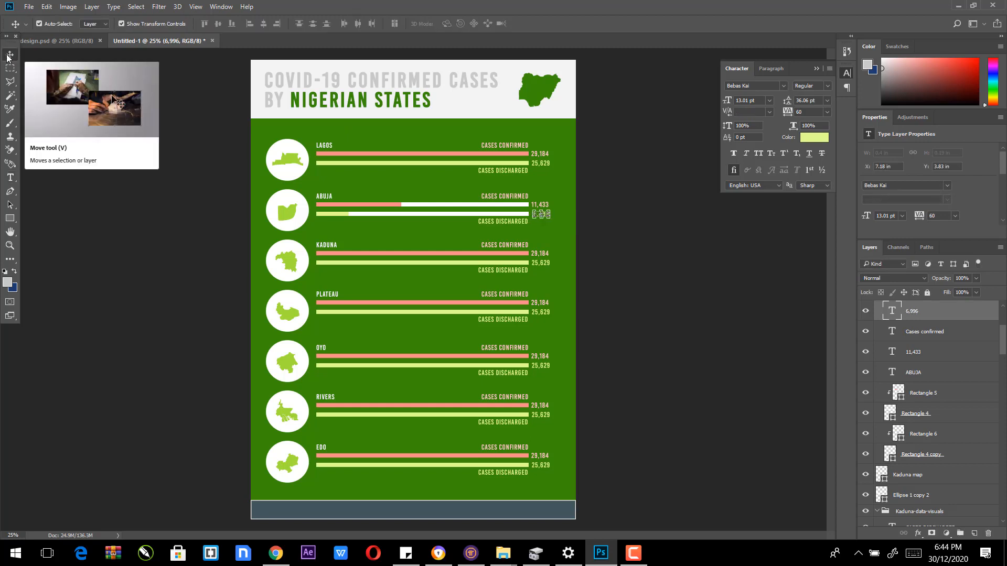
click(677, 192)
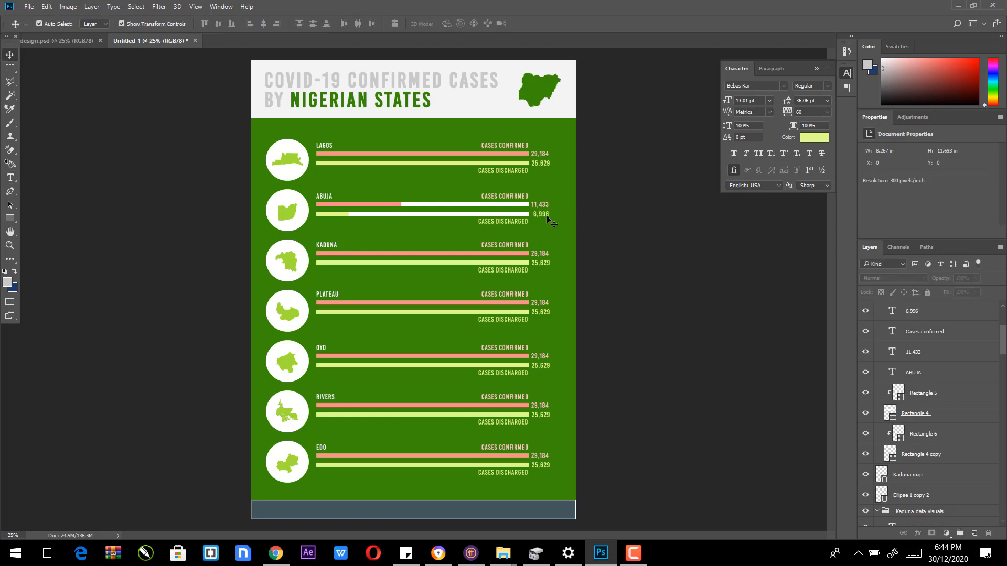
Step: Lengthen Abuja's yellow cases-discharged bar from its far end to about 384 px wide, keeping its start at the circle side
click(545, 167)
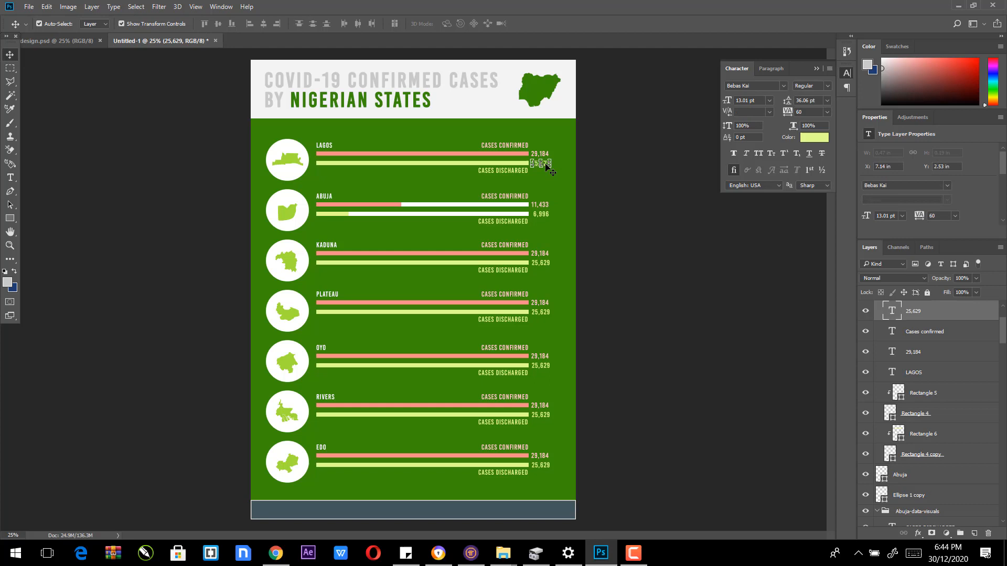
click(595, 169)
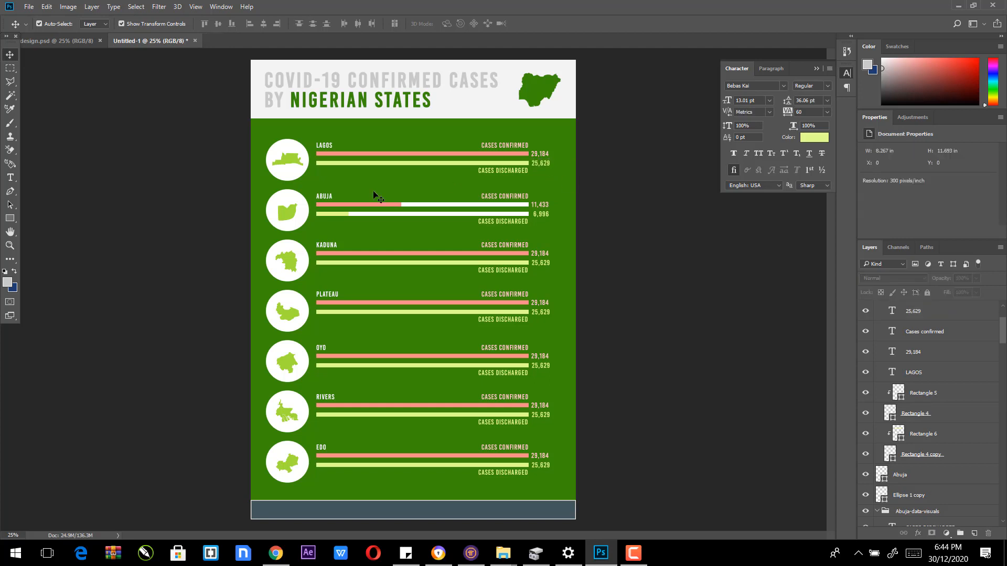
click(334, 215)
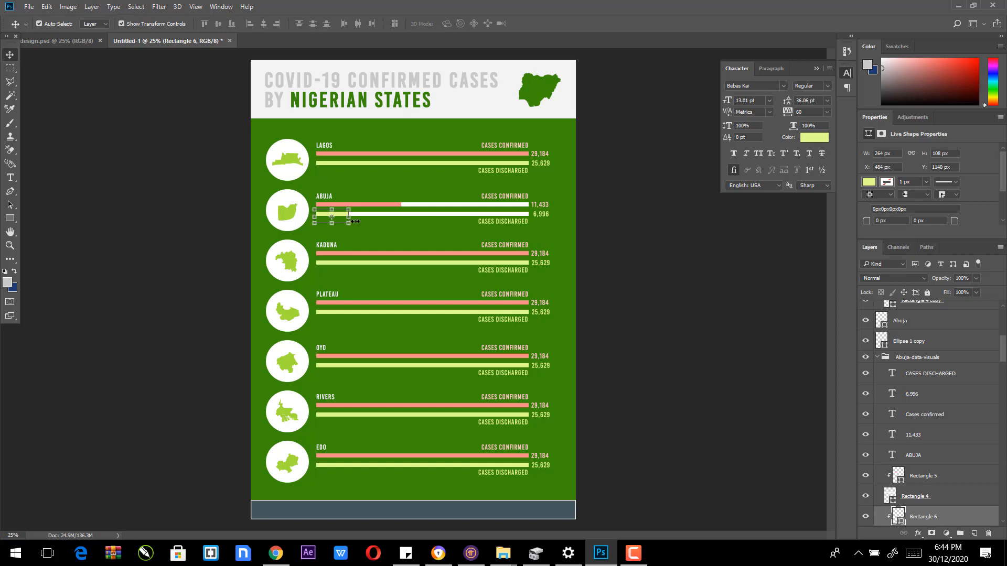
mouse_move(349, 217)
mouse_down()
mouse_move(367, 221)
mouse_move(345, 224)
mouse_move(362, 222)
mouse_move(355, 218)
mouse_up()
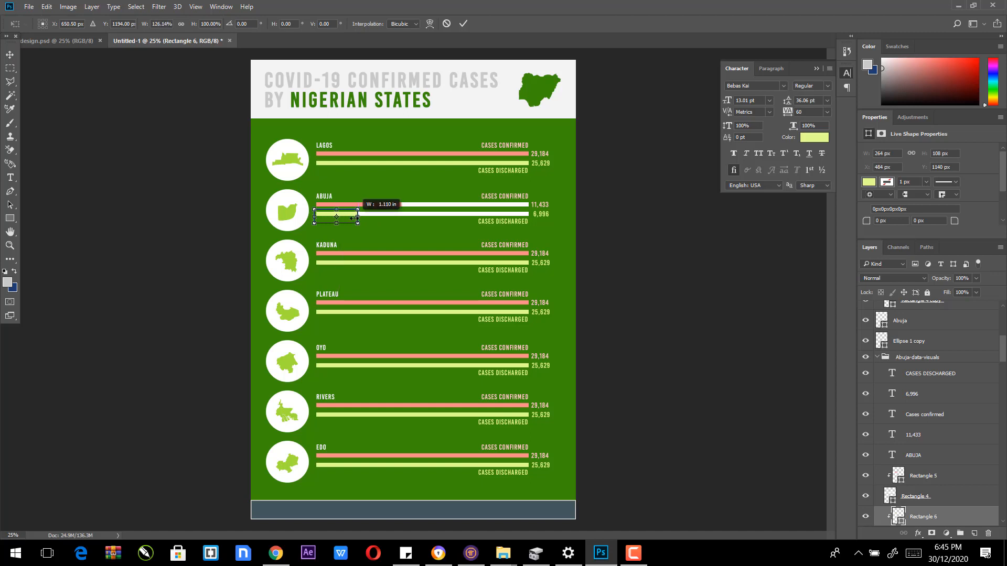
drag(354, 218, 363, 218)
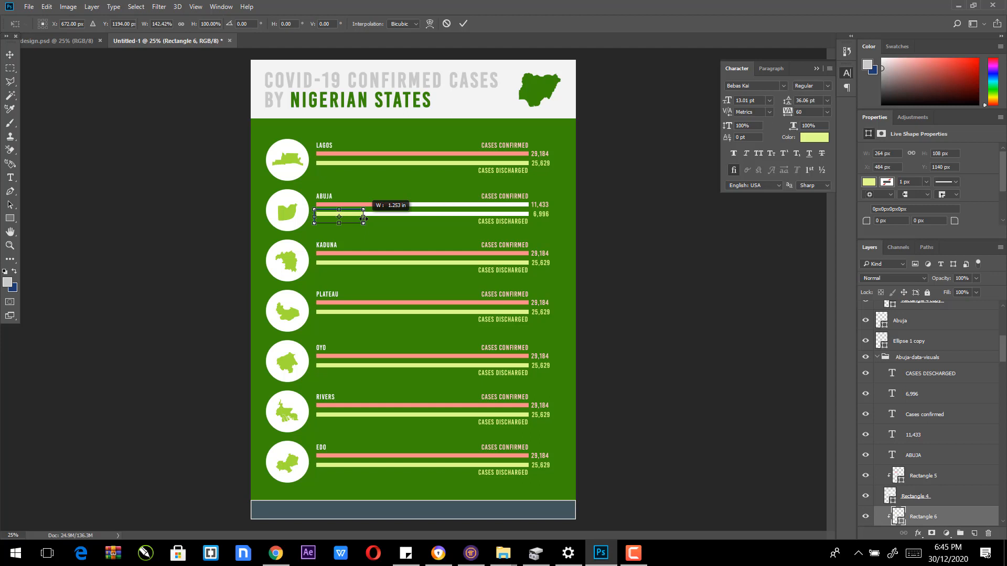
drag(363, 218, 364, 218)
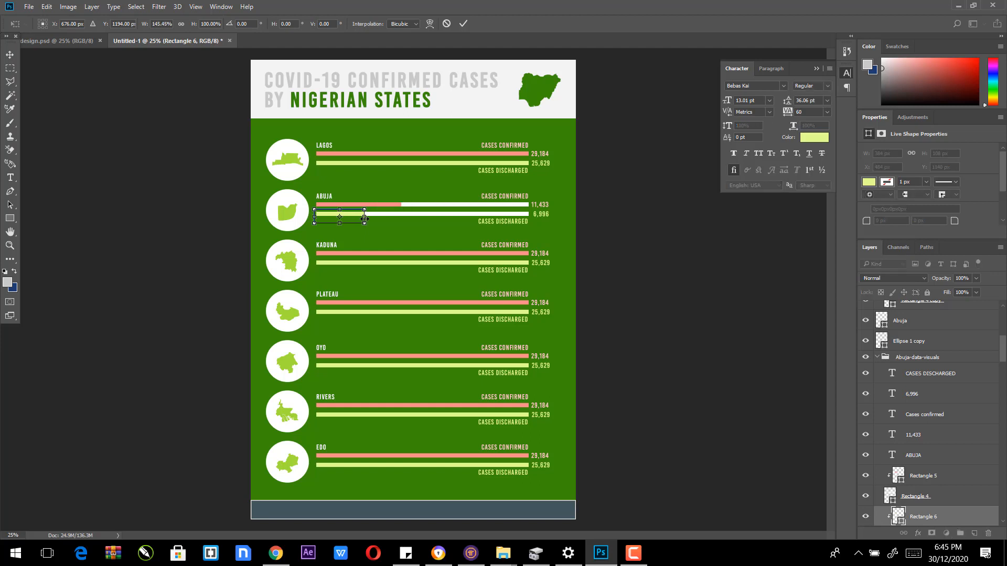
key(Return)
click(633, 215)
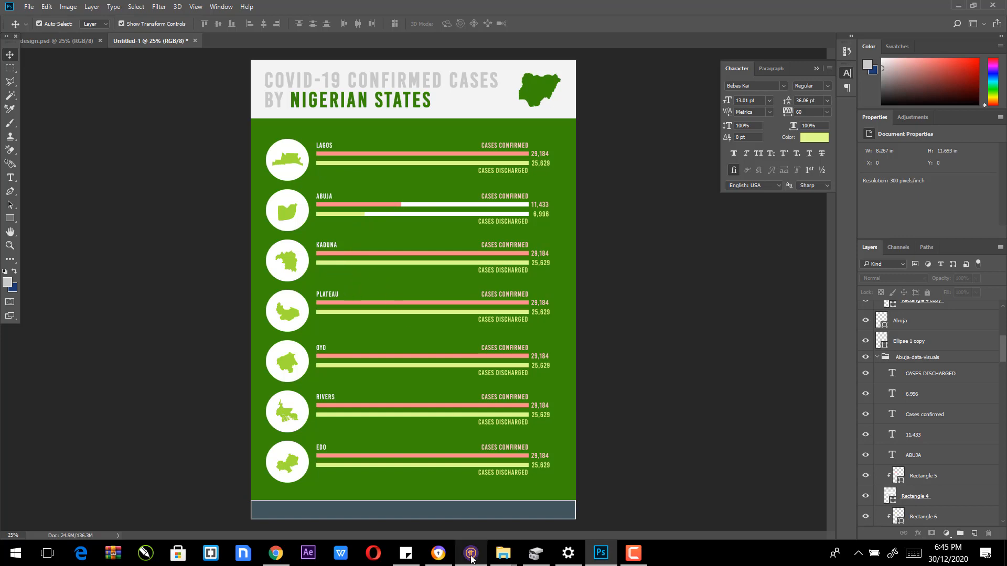
Step: Check the Kaduna confirmed figure on the NCDC page in the browser, return to Photoshop and set Kaduna's cases confirmed number to 5,071
click(438, 560)
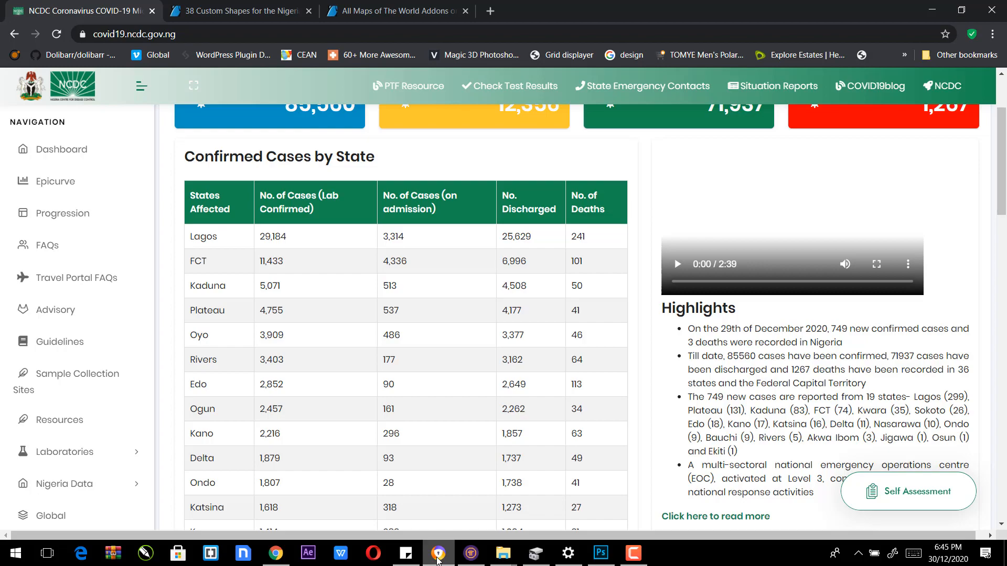
click(437, 560)
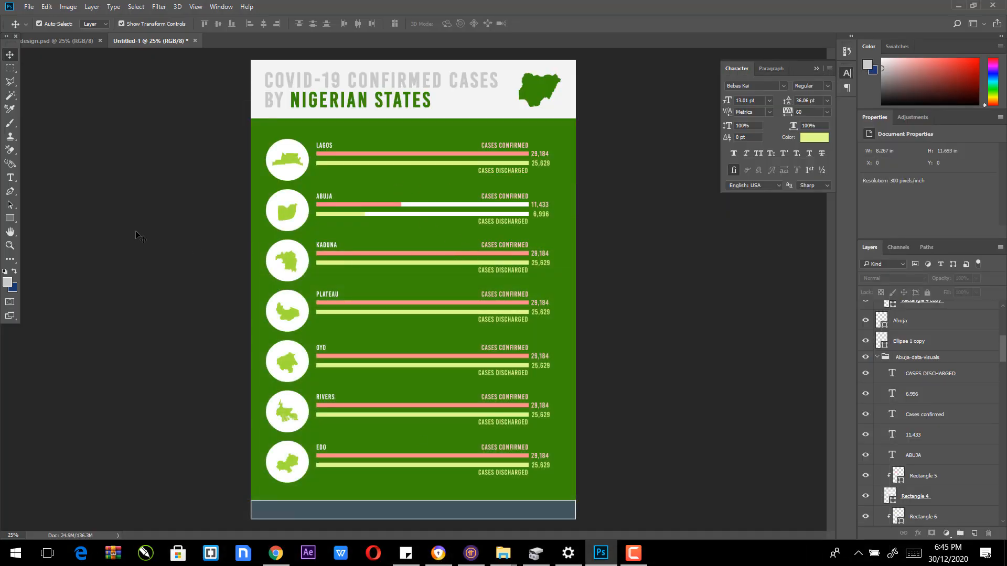
click(10, 177)
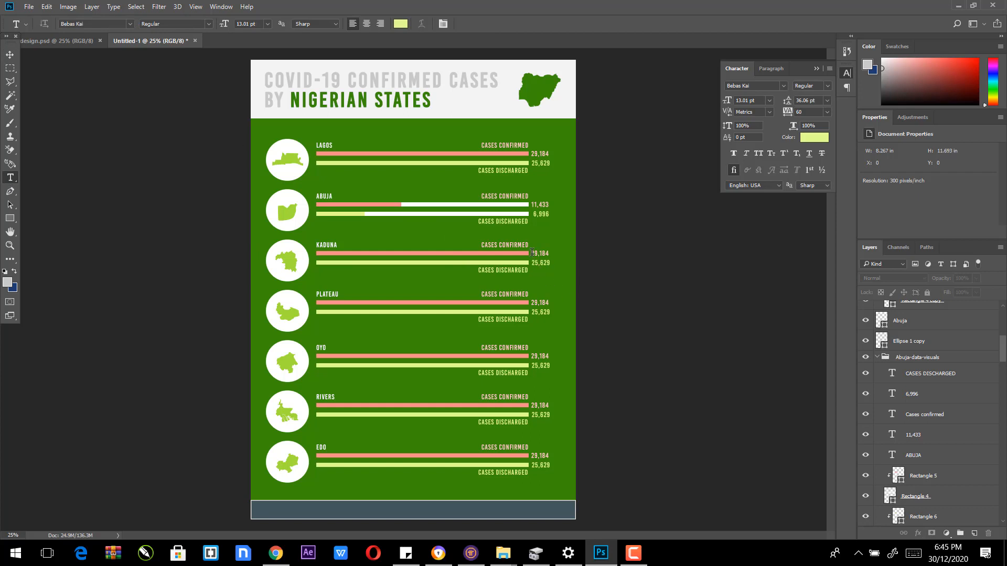
click(532, 252)
key(ctrl+a)
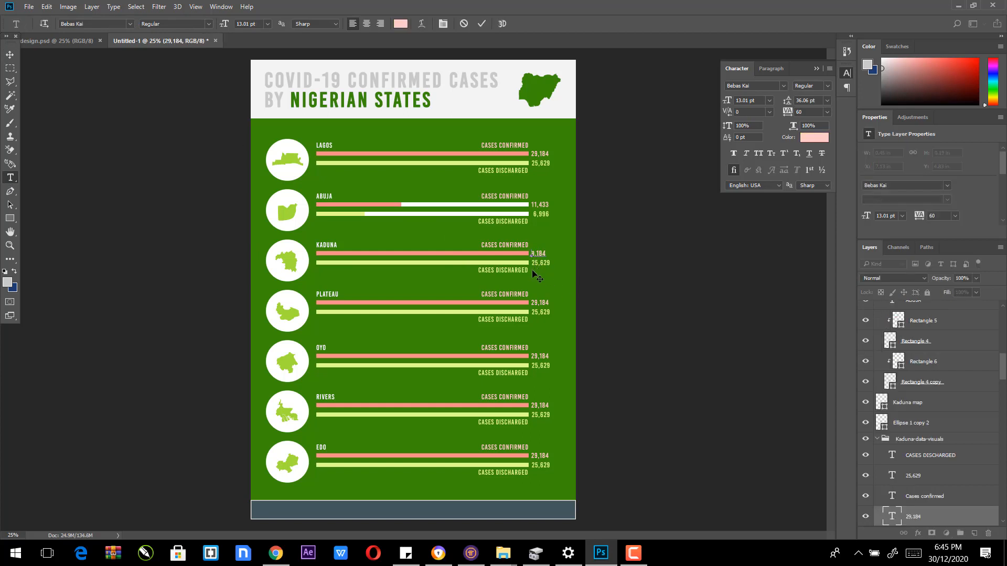
key(BackSpace)
key(Delete)
text(5)
key(Delete)
text(071)
click(10, 54)
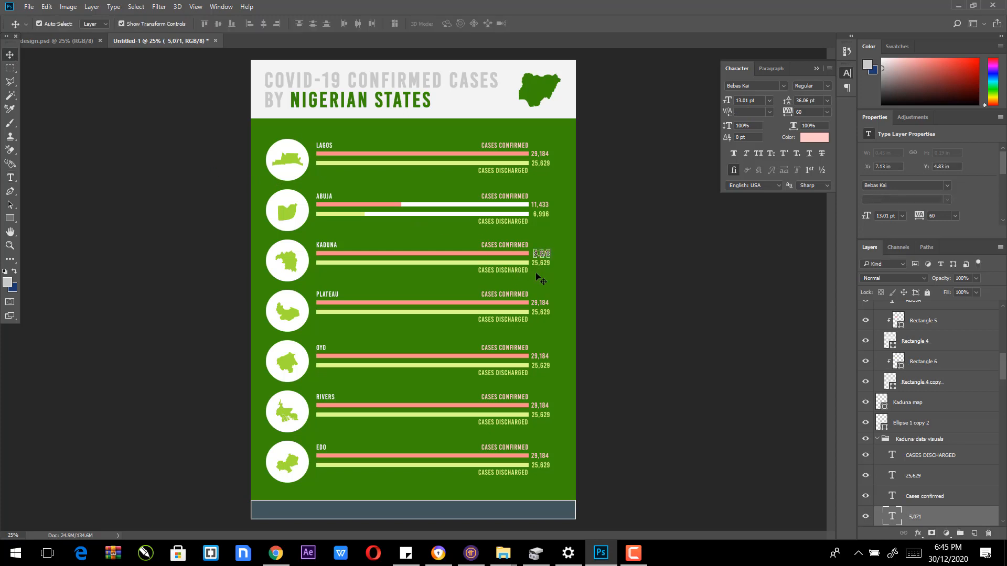
Step: Shorten Kaduna's pink cases-confirmed bar from its far end to about 329 px wide, keeping its start at the circle side
click(526, 254)
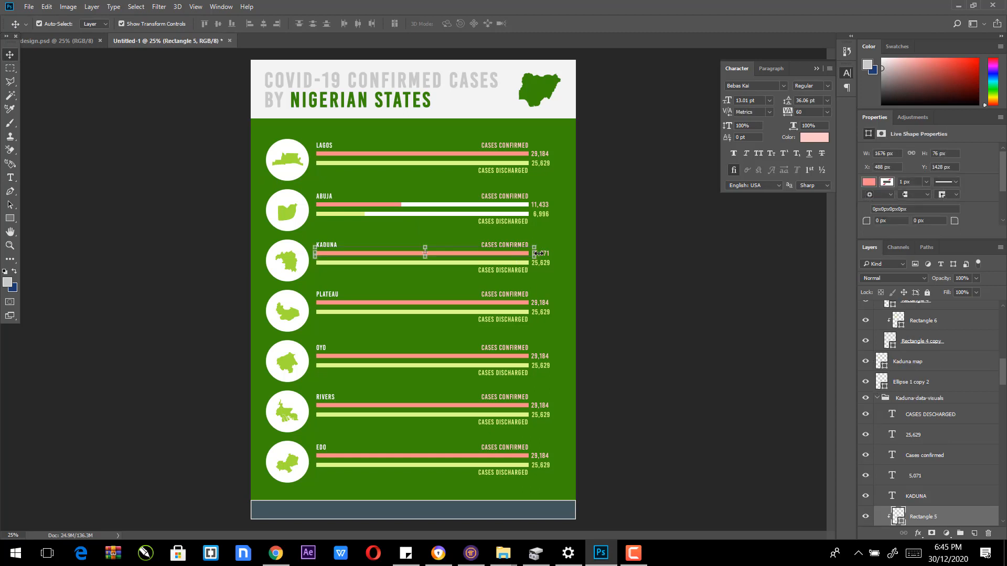
drag(537, 253, 365, 268)
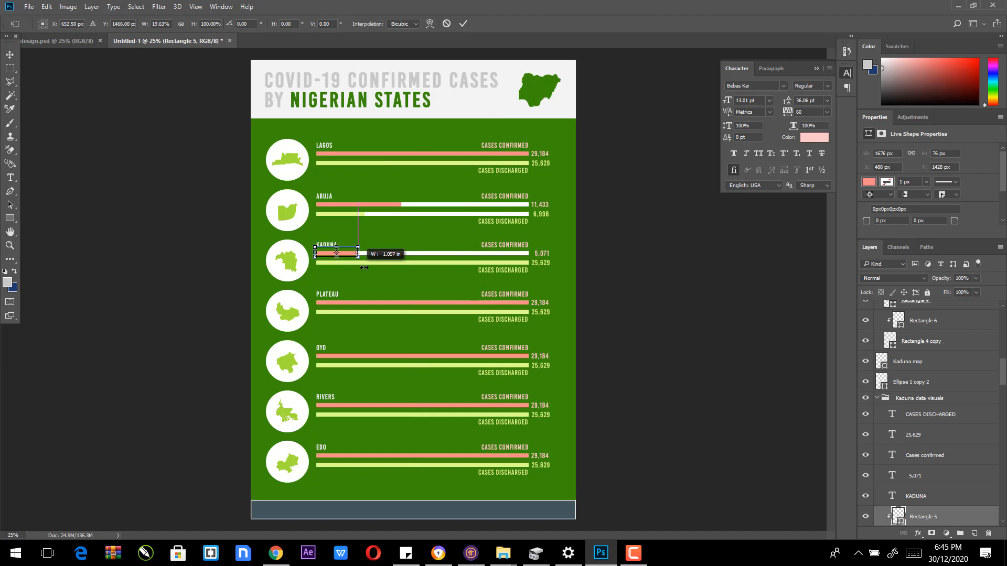
drag(364, 267, 364, 268)
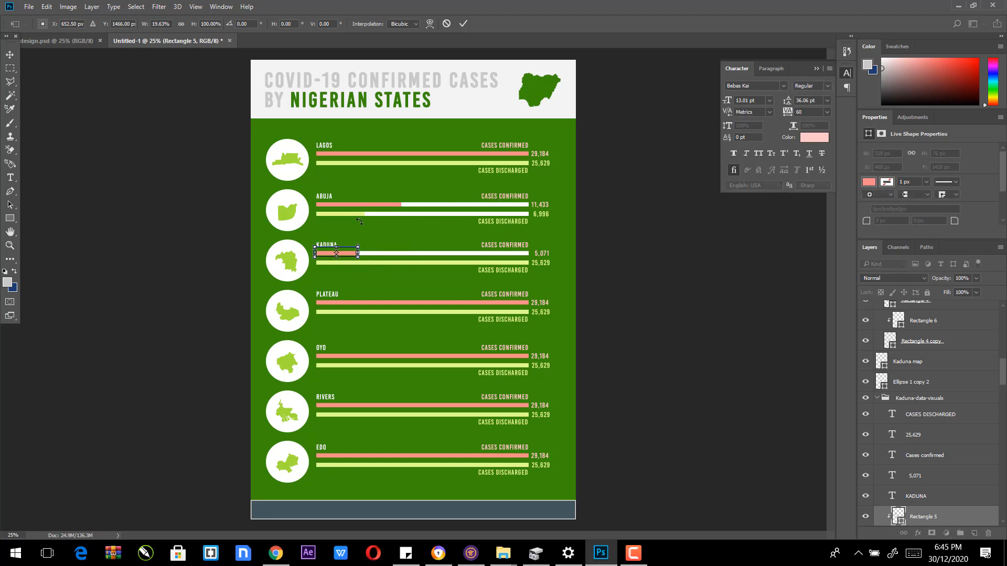
key(Return)
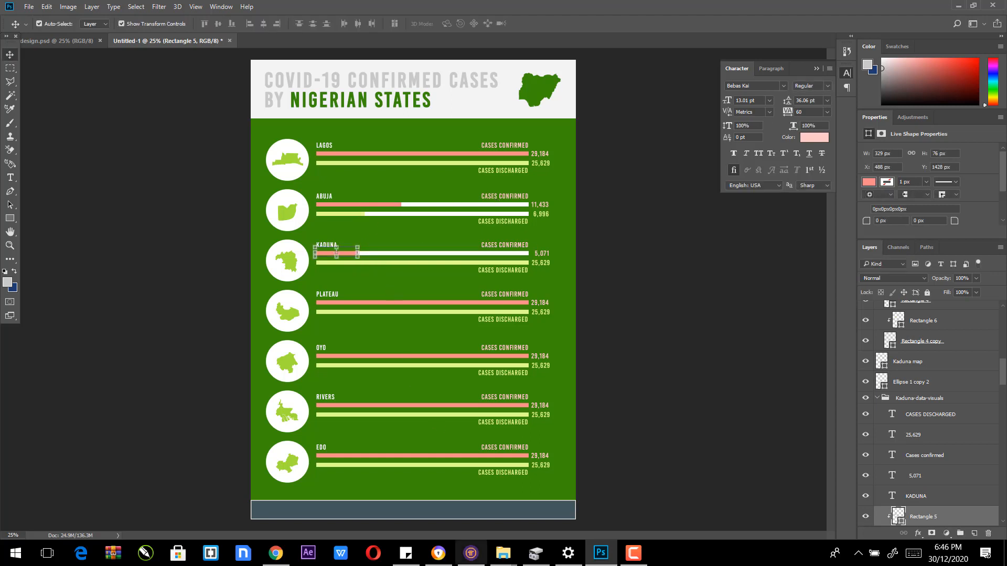
Step: Check Kaduna's discharged figure on the NCDC page, set its number in Photoshop to 4,508 and nudge it into line with the number above
mouse_move(471, 562)
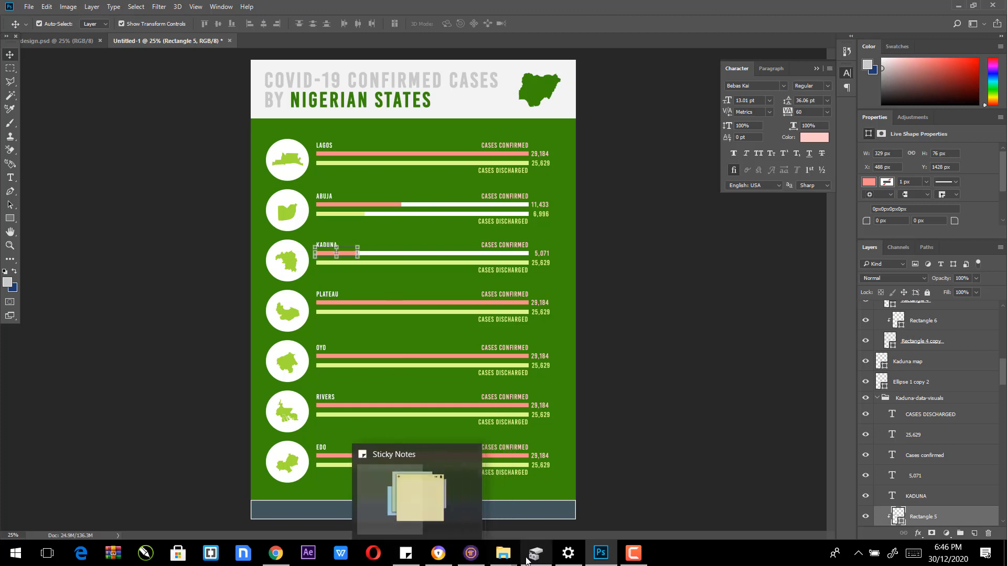
mouse_move(437, 560)
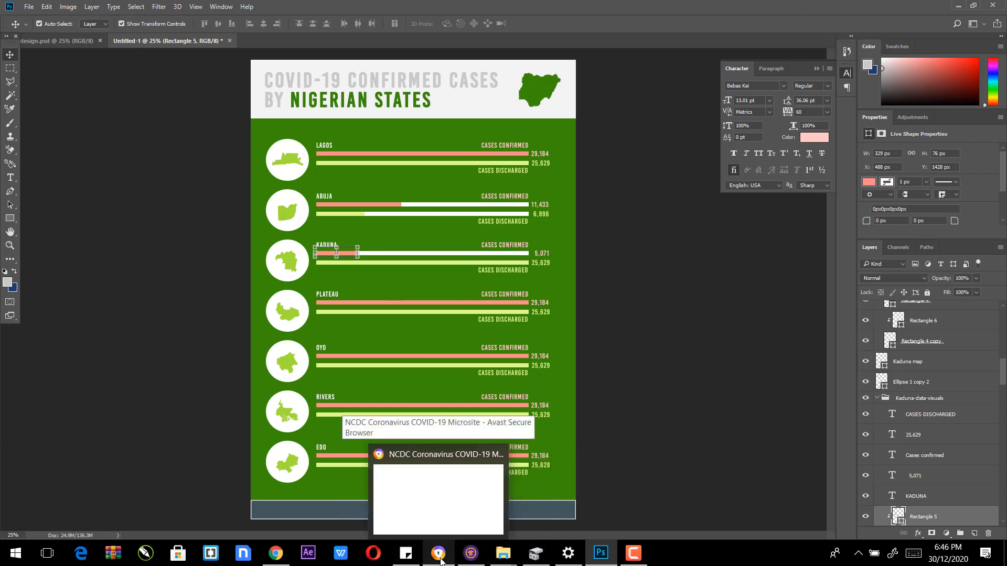
click(440, 559)
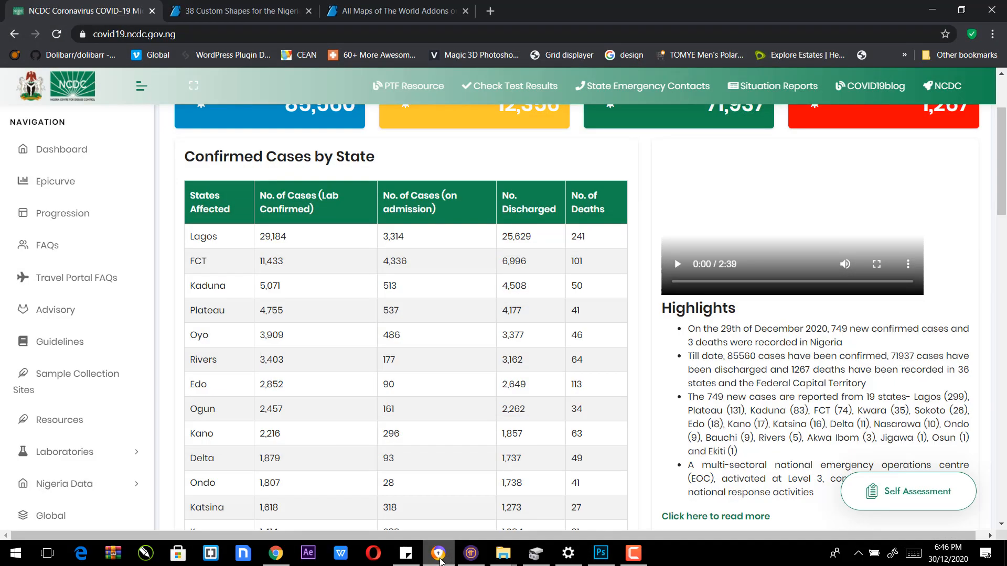
click(439, 560)
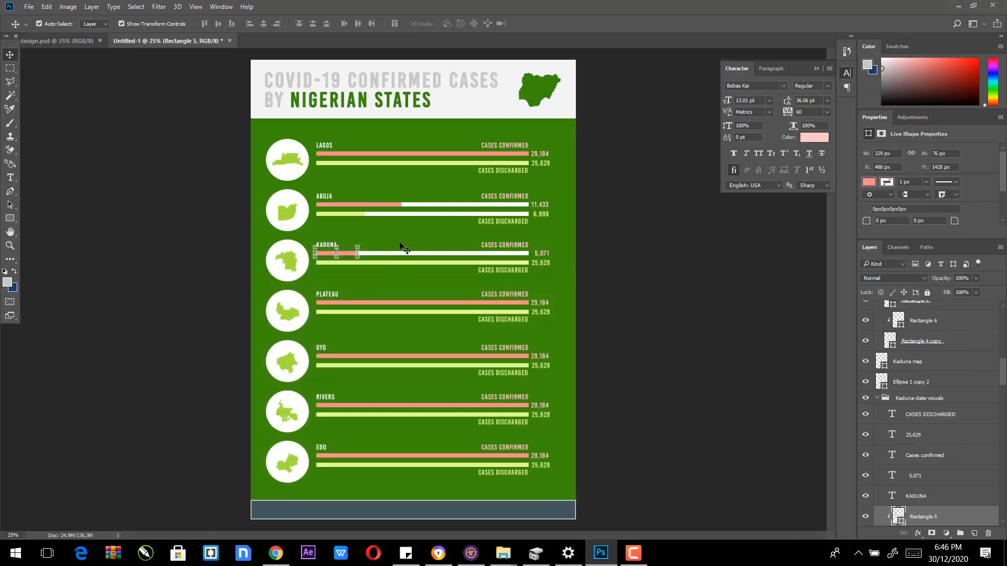
click(9, 183)
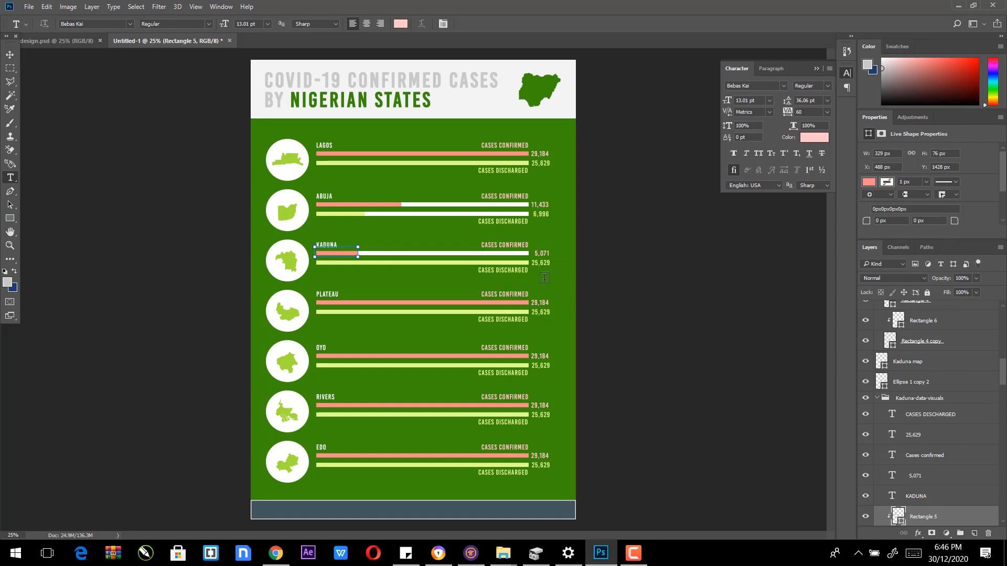
click(533, 264)
drag(533, 264, 573, 264)
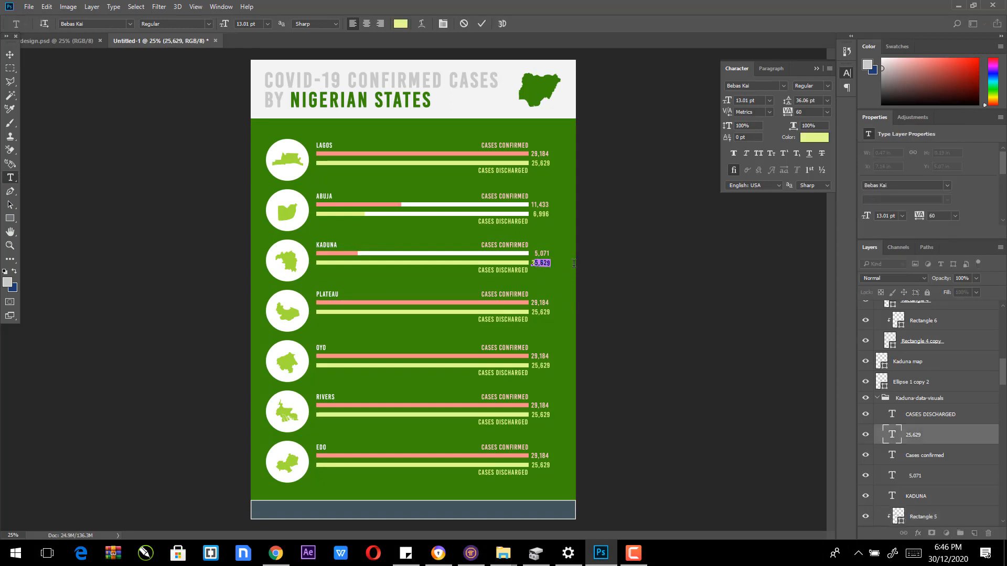
key(BackSpace)
key(BackSpace)
text(4,508)
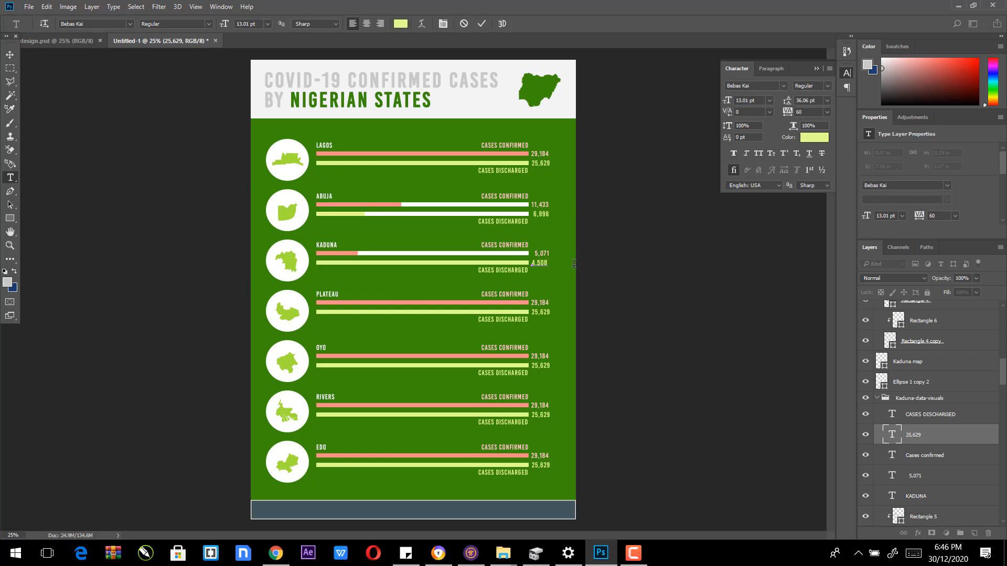
click(10, 54)
key(shift+Right)
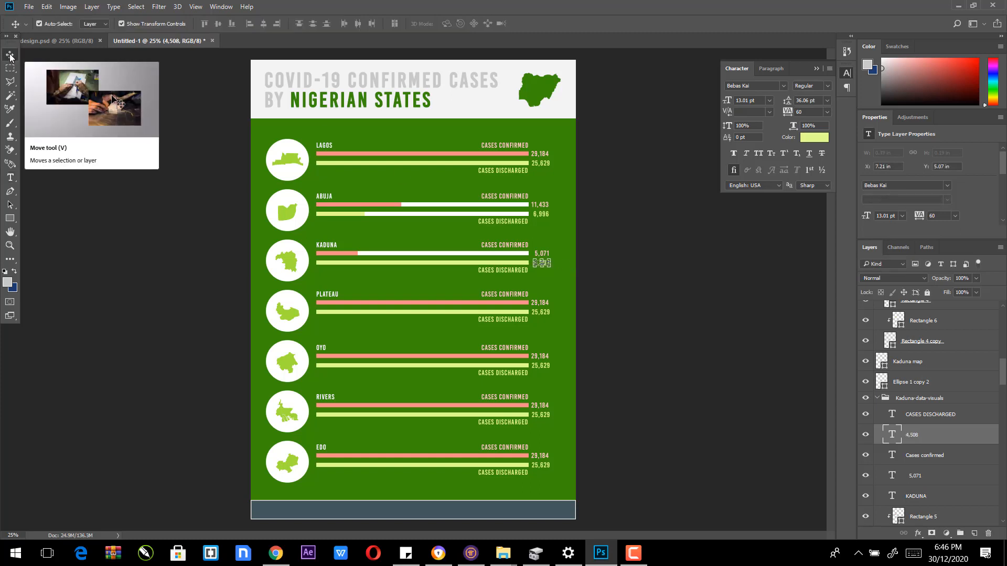
click(653, 251)
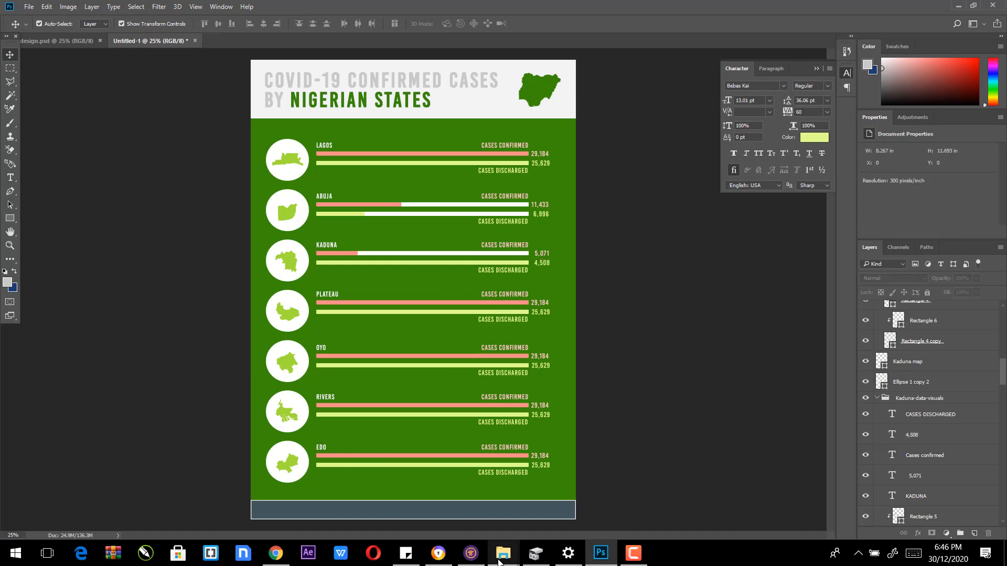
Step: Check Plateau's confirmed figure on the NCDC page in the browser, return to Photoshop and set Plateau's cases confirmed number to 5,755
click(440, 557)
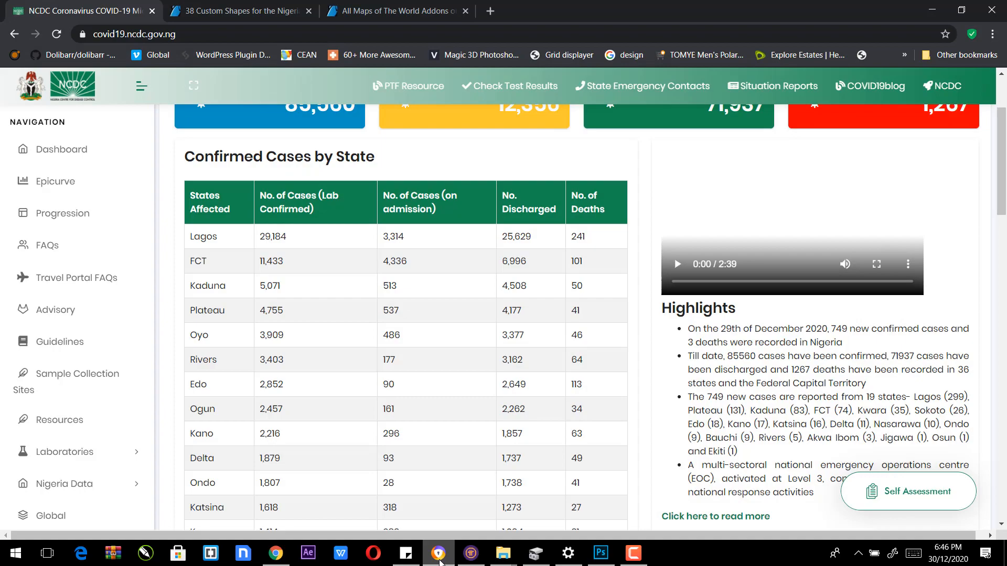
click(439, 560)
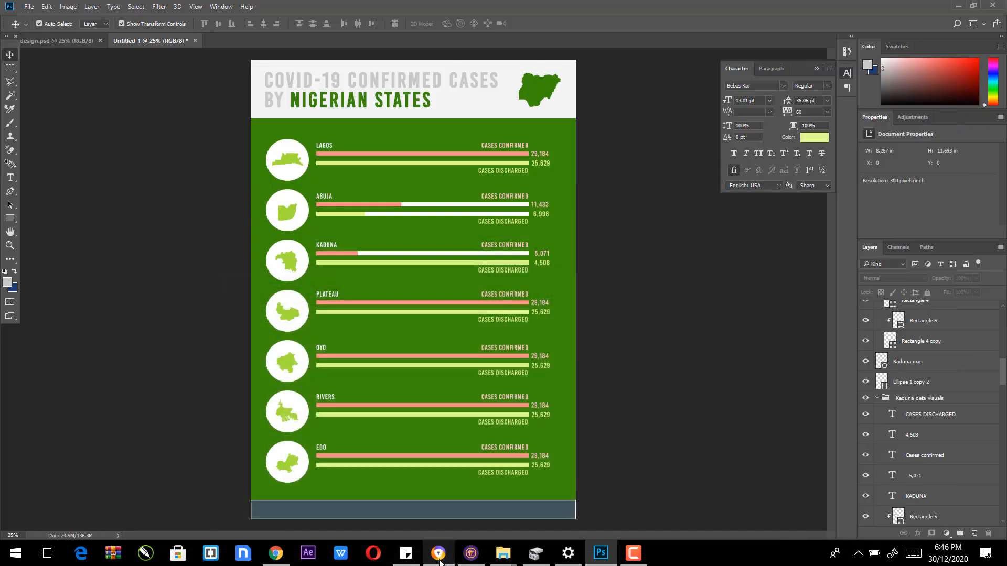
click(439, 560)
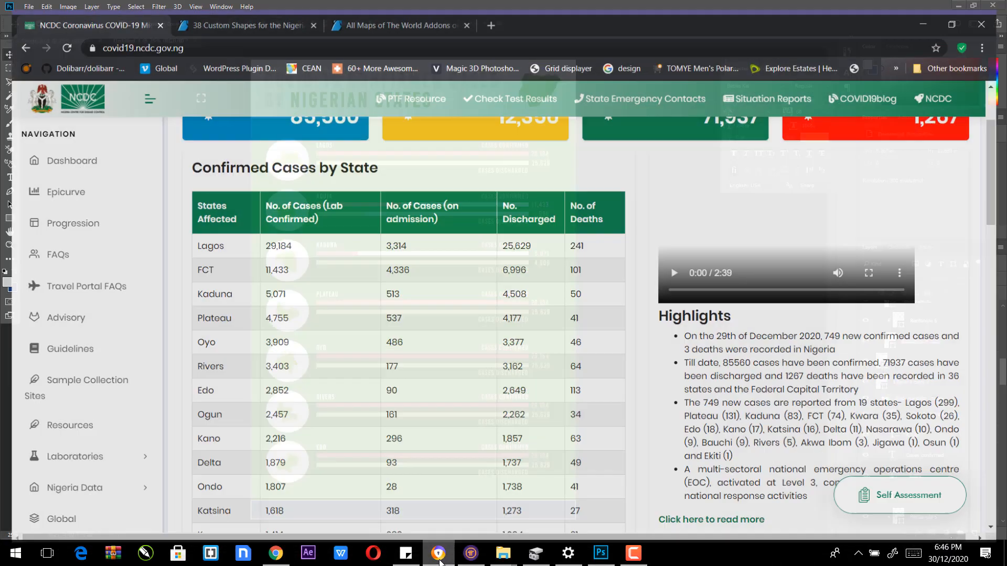
click(439, 560)
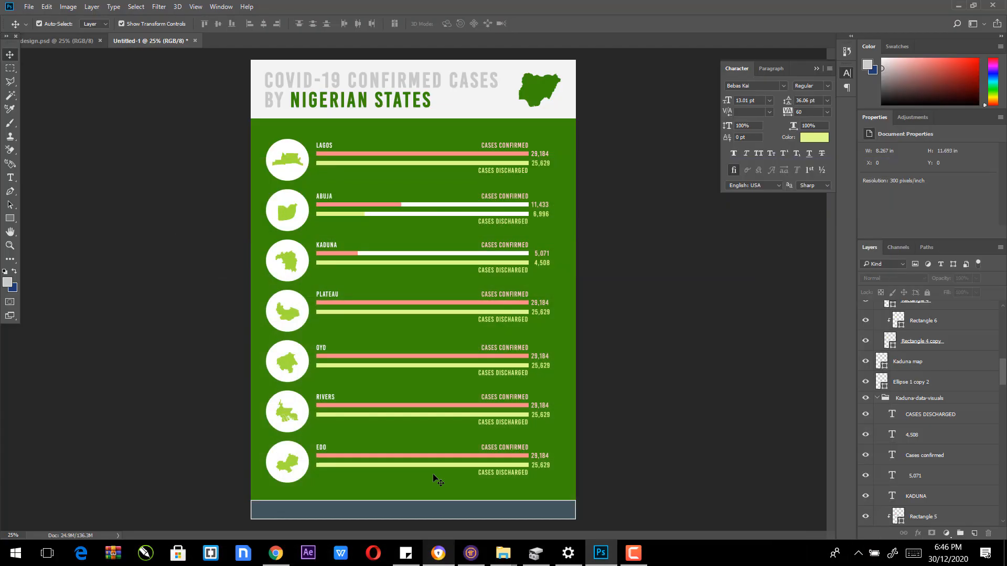
click(538, 301)
click(538, 304)
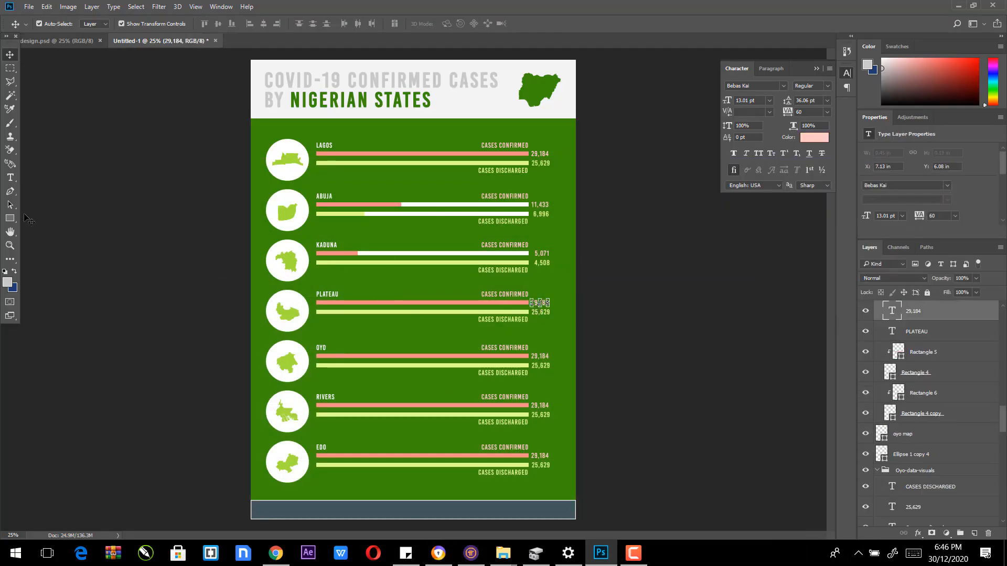
click(10, 178)
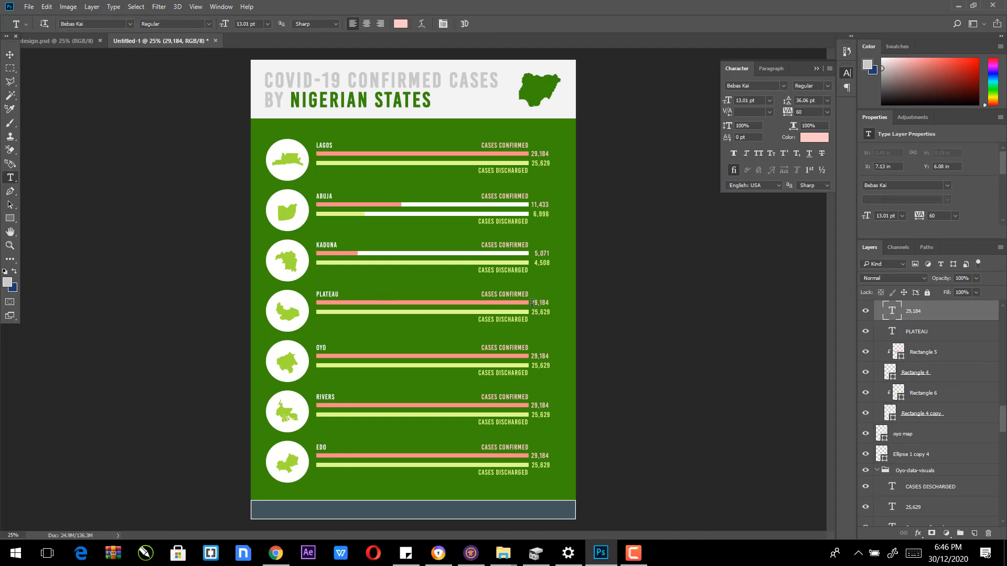
click(436, 552)
click(435, 552)
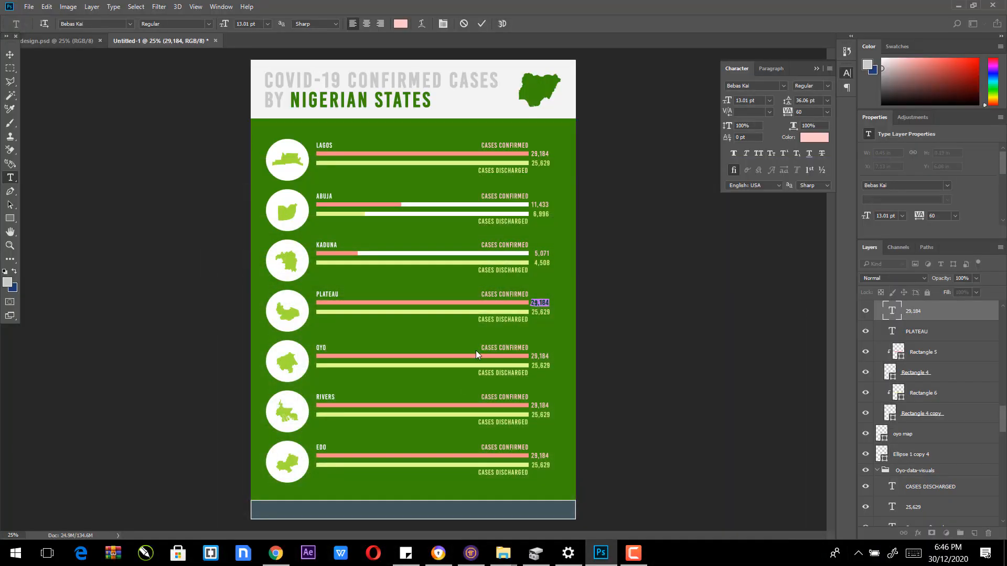
text(5,755)
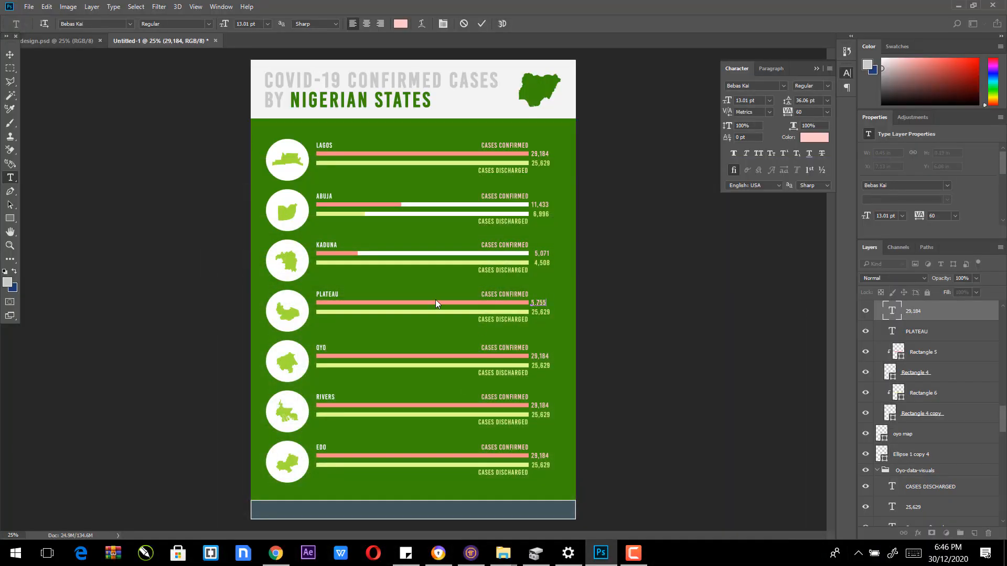
Step: Move Plateau's cases confirmed number slightly away from its bar to X 7.24 in, in line with the numbers above
click(10, 54)
click(541, 300)
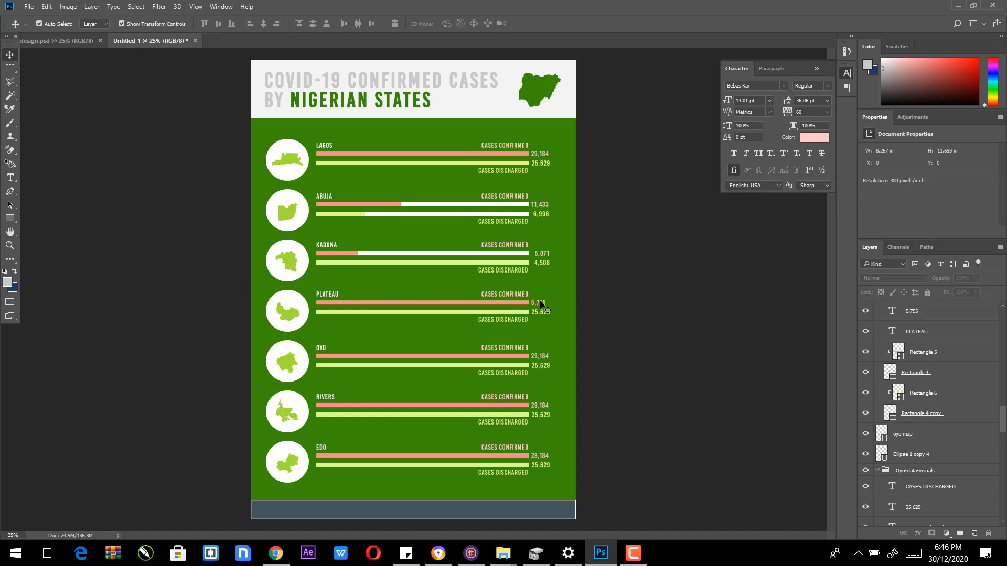
drag(541, 303, 545, 305)
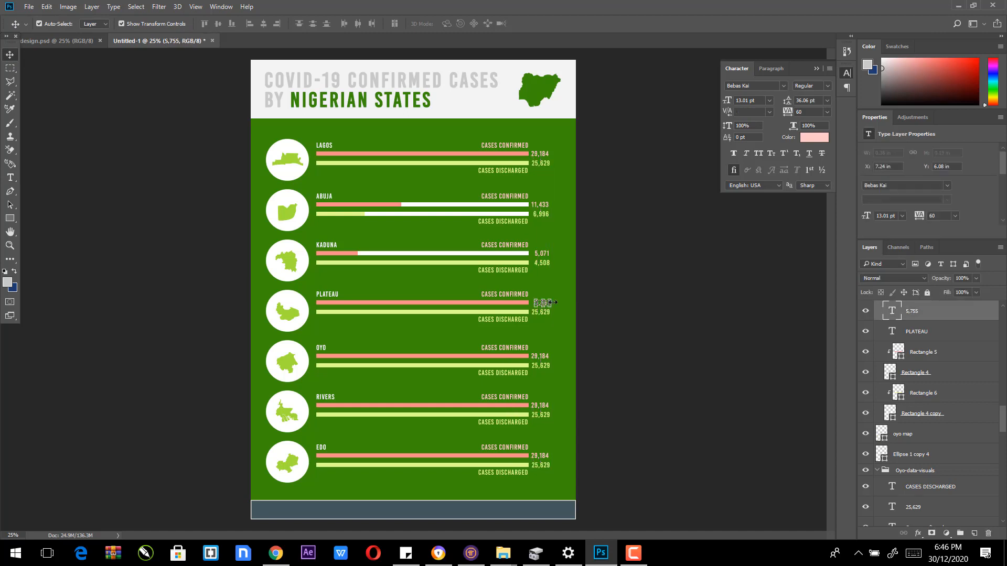
click(627, 308)
Step: Recheck Plateau's confirmed figure on the NCDC page and correct its number in Photoshop to 4,755
click(445, 554)
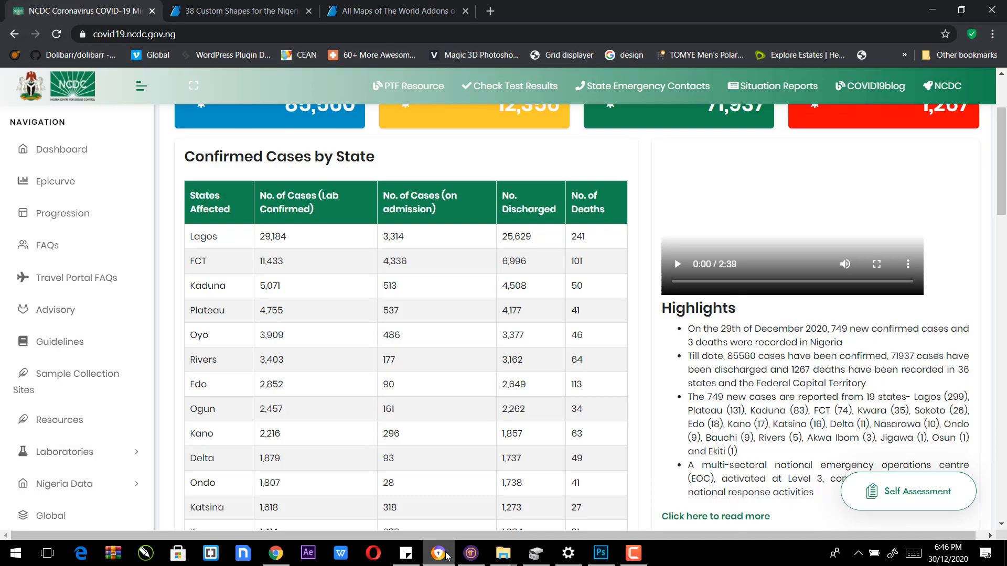
click(446, 555)
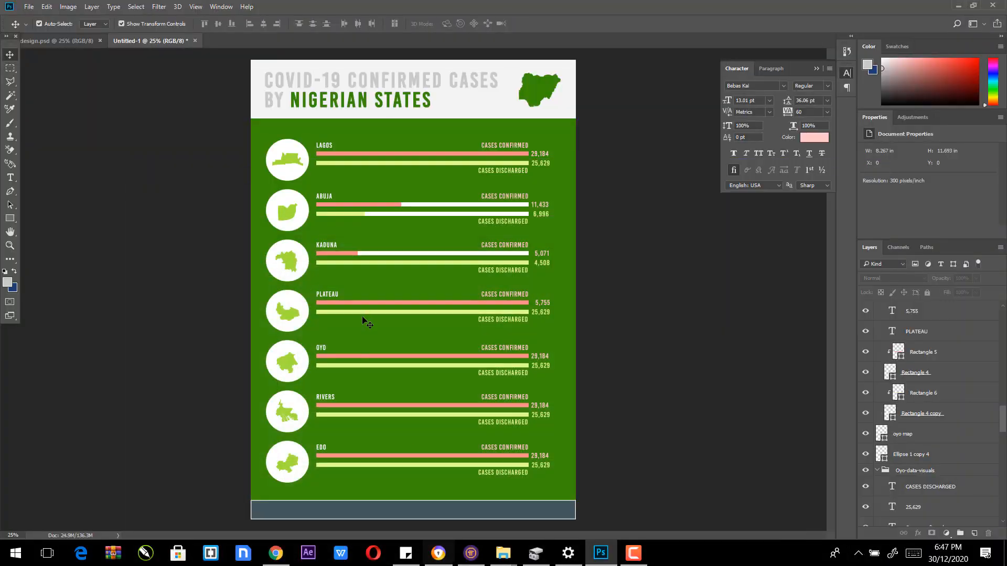
click(9, 177)
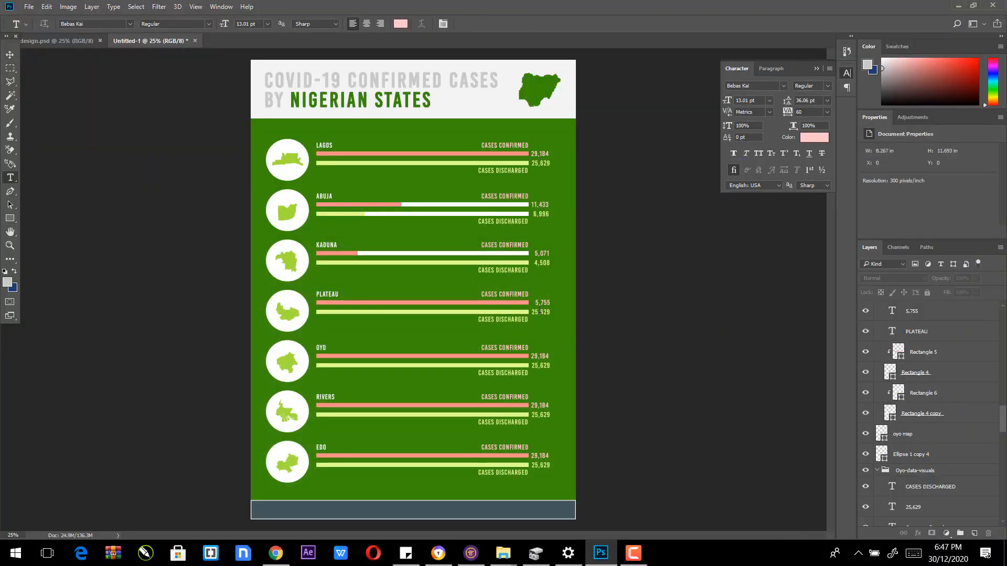
drag(538, 303, 534, 303)
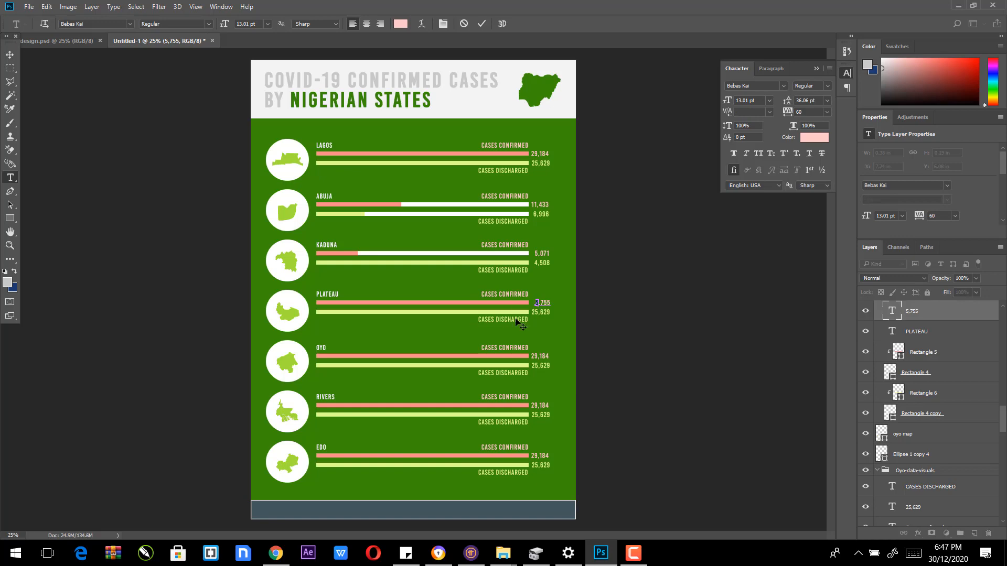
text(4)
Step: Check Plateau's discharged figure on the NCDC page, set its number in Photoshop to 4,177 and align it with the number above
click(440, 560)
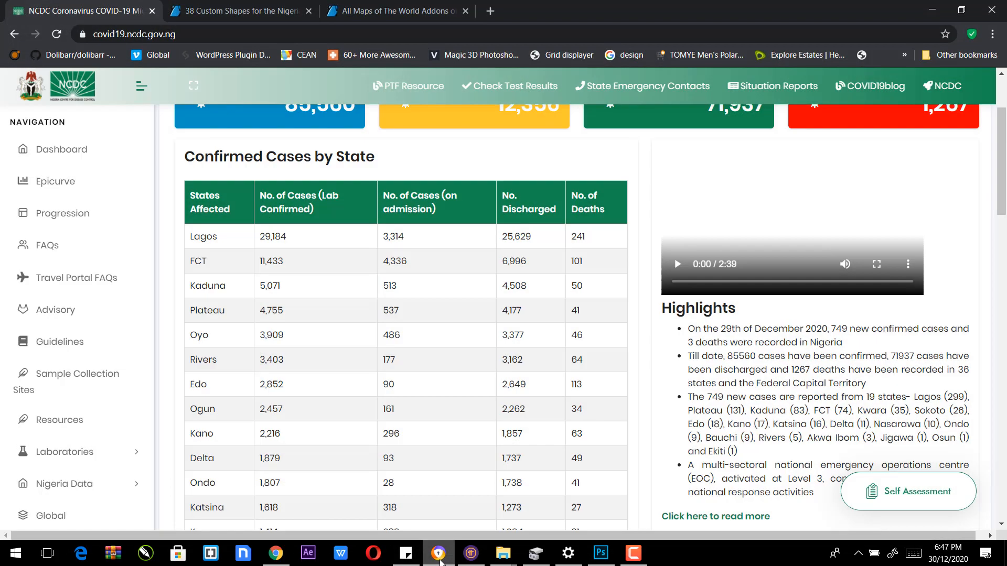
click(439, 560)
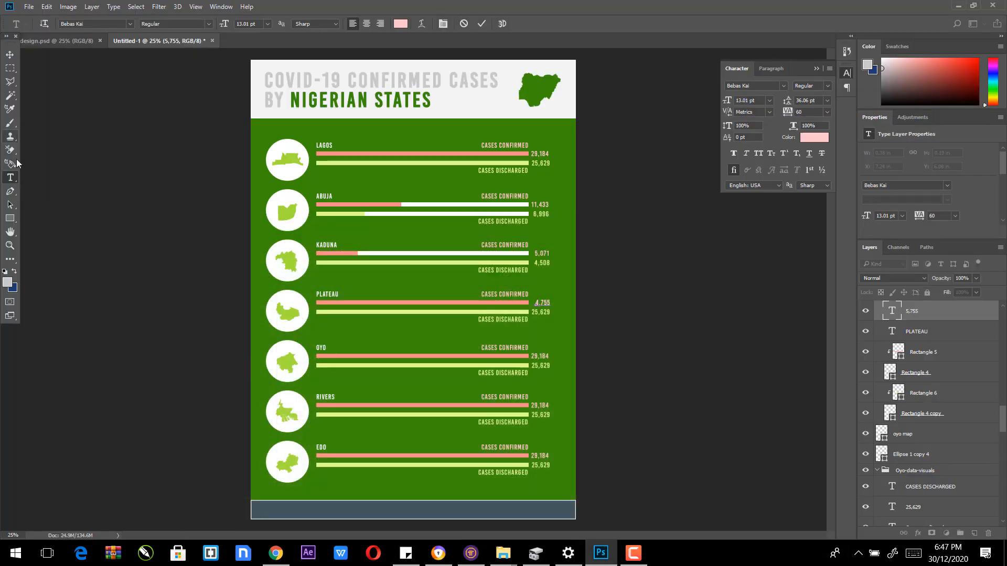
click(12, 54)
click(10, 177)
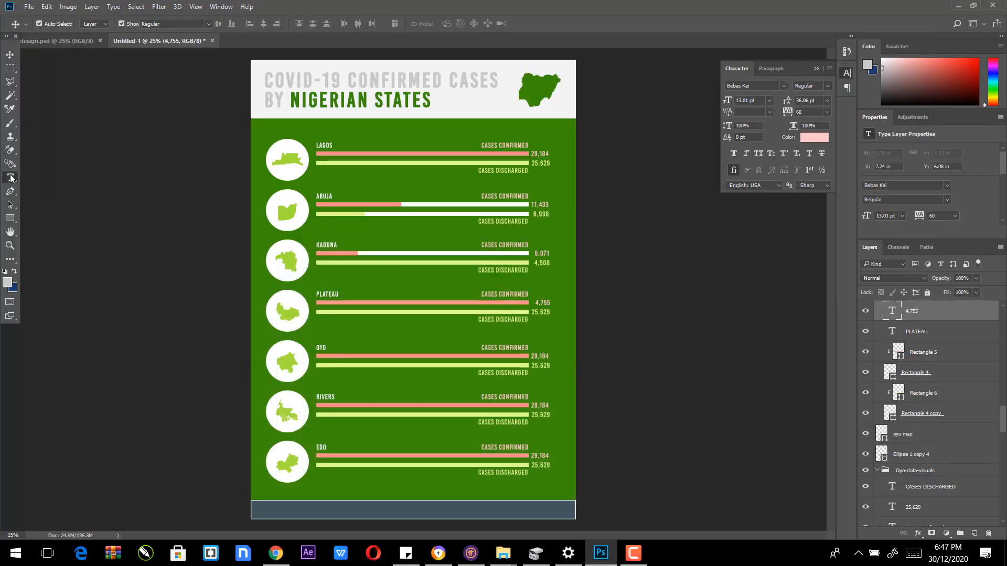
double_click(533, 310)
text(4,177)
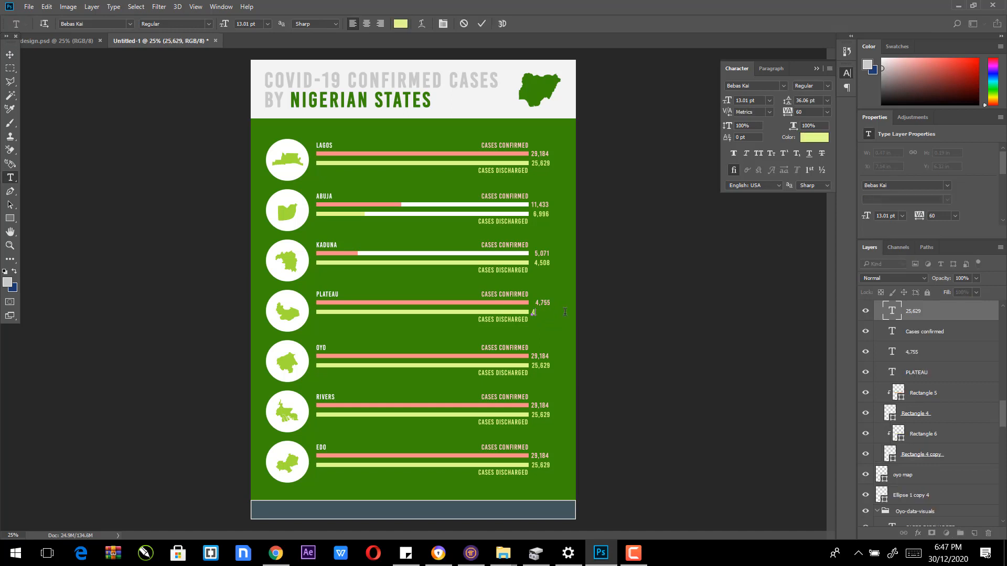
click(11, 57)
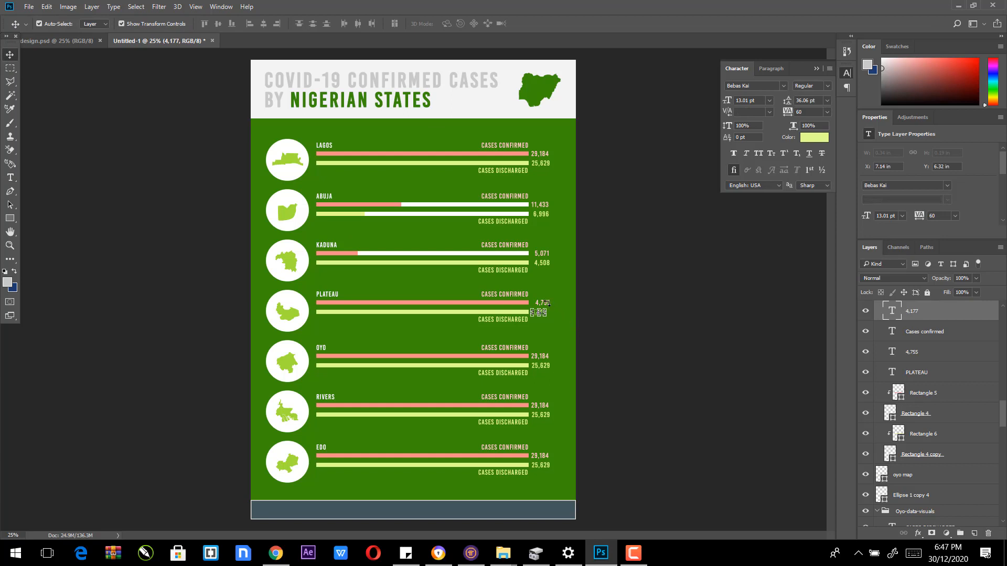
click(640, 321)
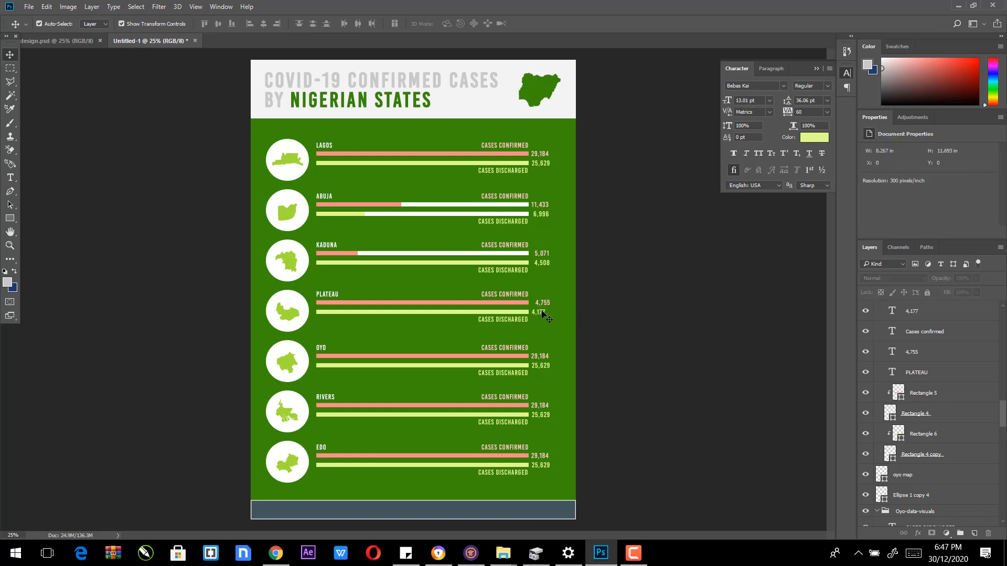
drag(543, 315, 546, 314)
click(614, 309)
Step: Shorten Plateau's pink cases-confirmed bar from its far end to about 288 px wide, keeping its start at the circle side
click(529, 304)
drag(531, 303, 367, 313)
mouse_move(362, 313)
mouse_down()
mouse_move(360, 299)
mouse_move(351, 305)
mouse_up()
key(Return)
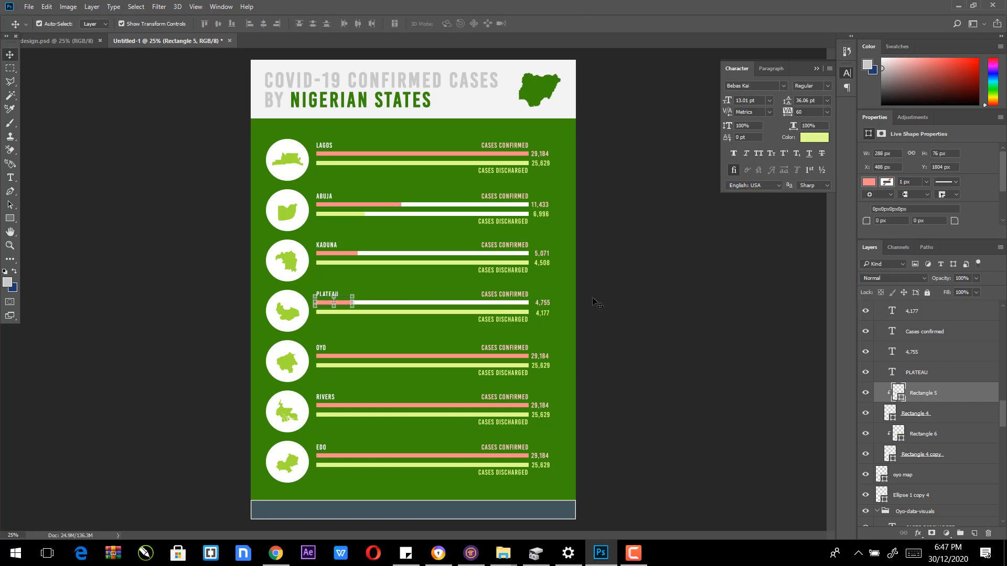
Step: Shorten Plateau's yellow cases-discharged bar from its far end to about 333 px wide, keeping its start at the circle side
click(518, 312)
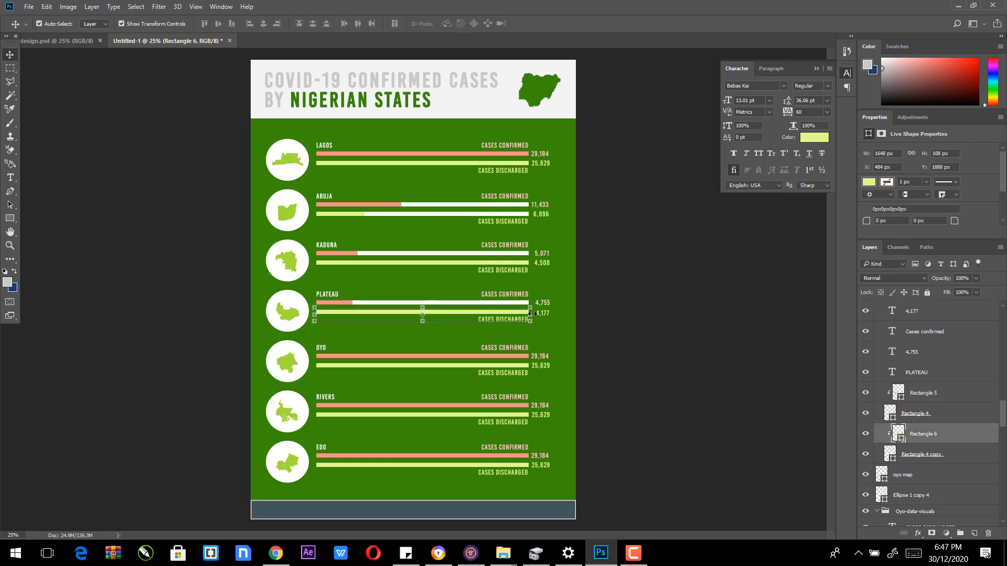
drag(531, 313, 359, 316)
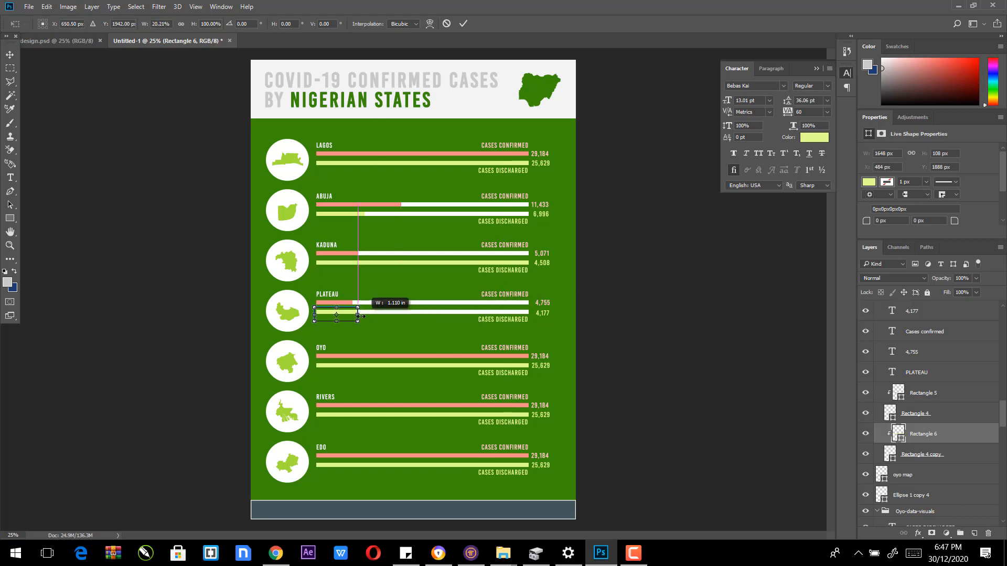
drag(361, 316, 360, 315)
key(Return)
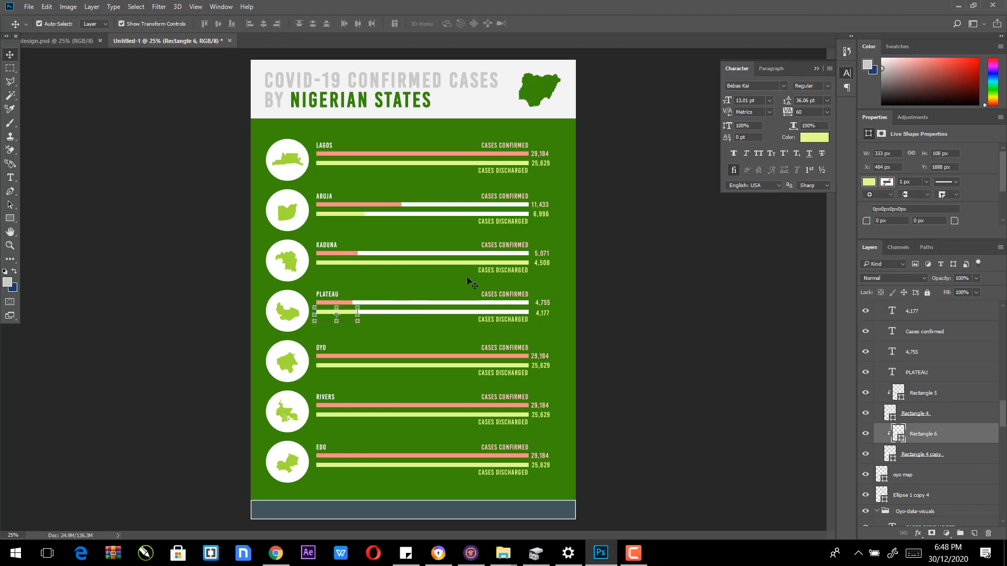
Step: Shorten Kaduna's yellow cases-discharged bar from its far end to about 333 px wide, keeping its start at the circle side
click(442, 266)
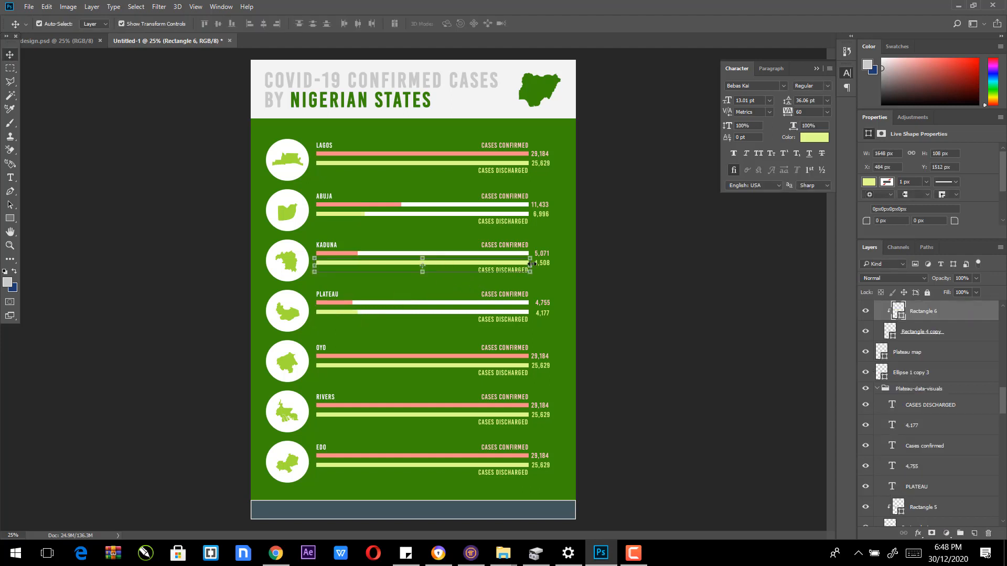
drag(530, 266, 360, 266)
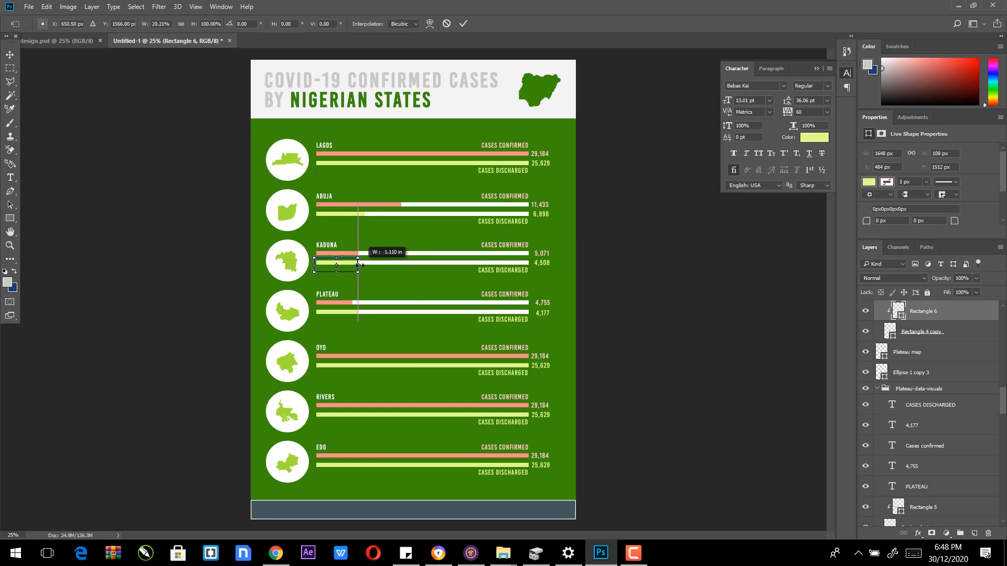
drag(361, 266, 360, 265)
key(Return)
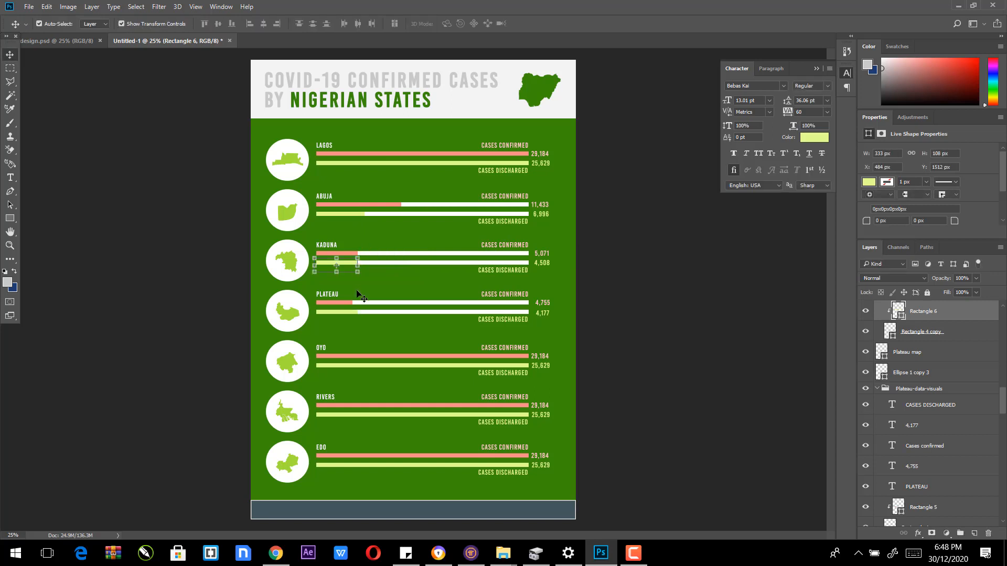
Step: Nudge Plateau's yellow bar toward the circle to X 444 px, so its far end lines up with the pink bar
click(354, 315)
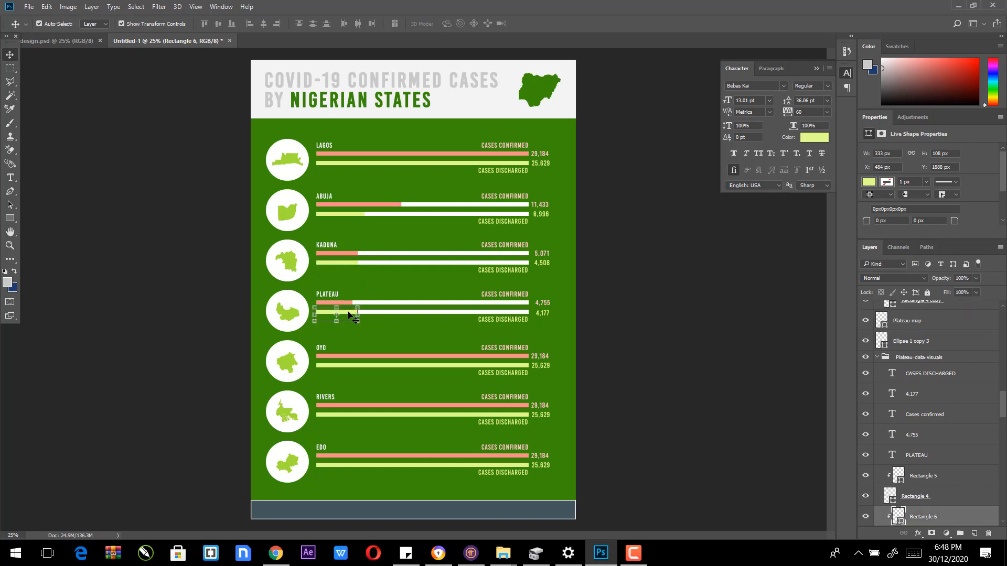
key(Left)
key(Left)
key(Left)
key(Left)
key(Left)
key(Left)
key(Left)
key(Left)
click(710, 307)
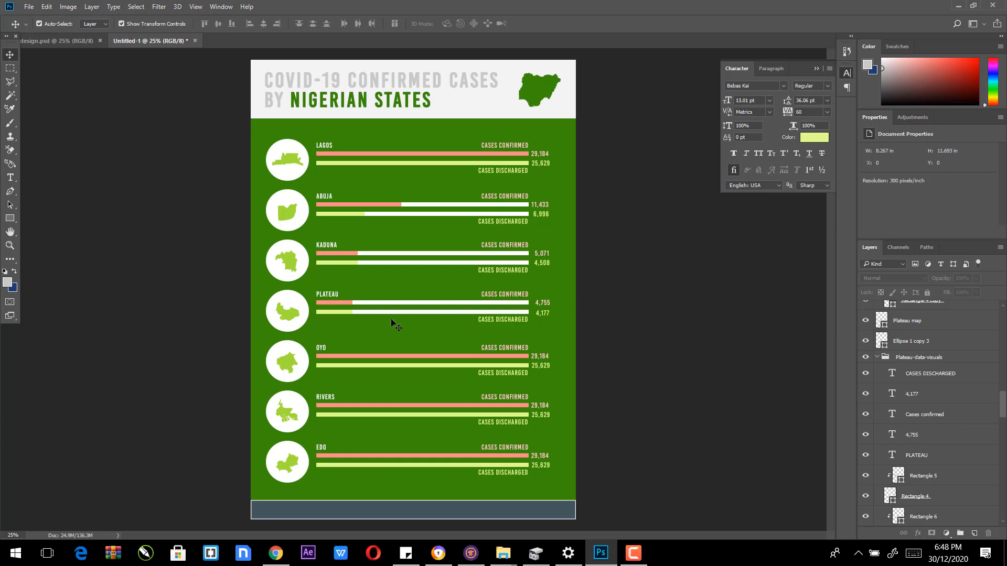
Step: Shorten Kaduna's yellow bar to about 292 px wide and shift it toward the circle to X 460 px
click(350, 303)
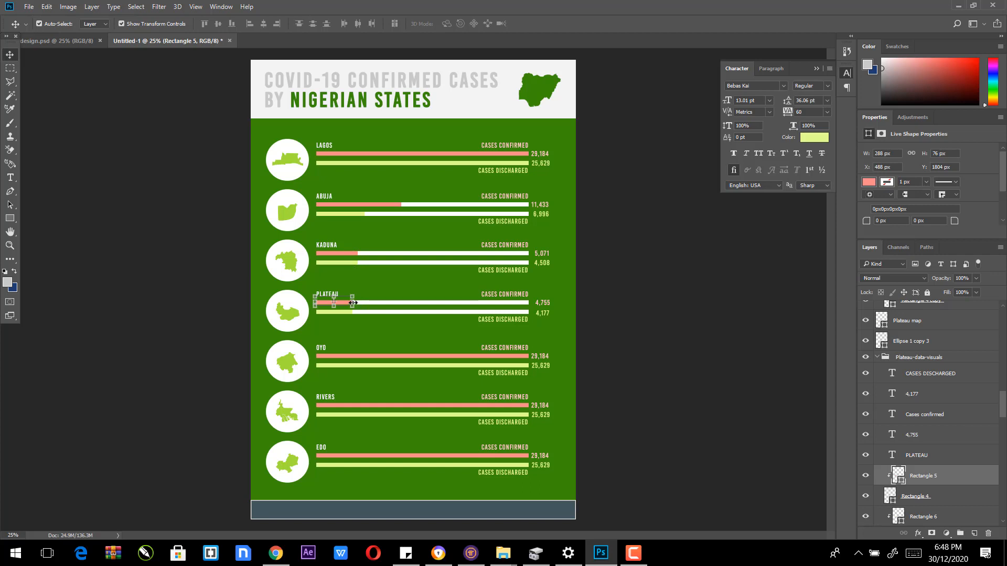
click(353, 267)
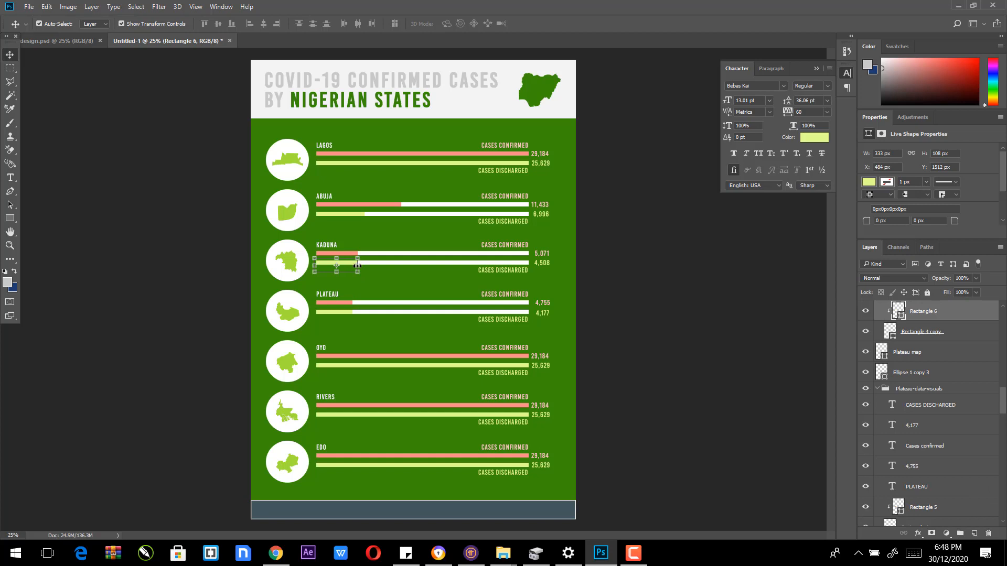
drag(358, 266, 350, 266)
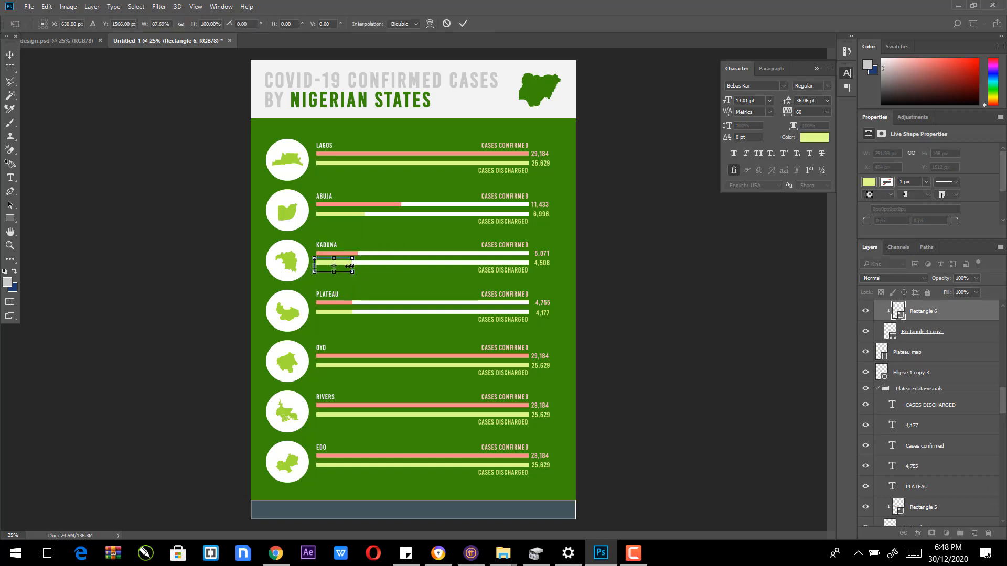
key(Return)
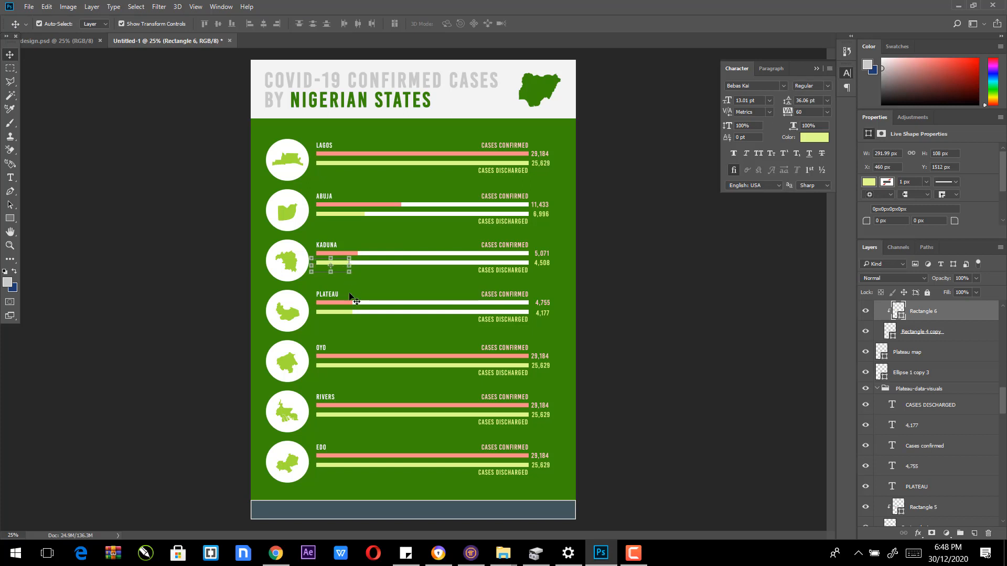
Step: Nudge Plateau's yellow bar further toward the circle until it ends short of the pink bar above it
click(351, 313)
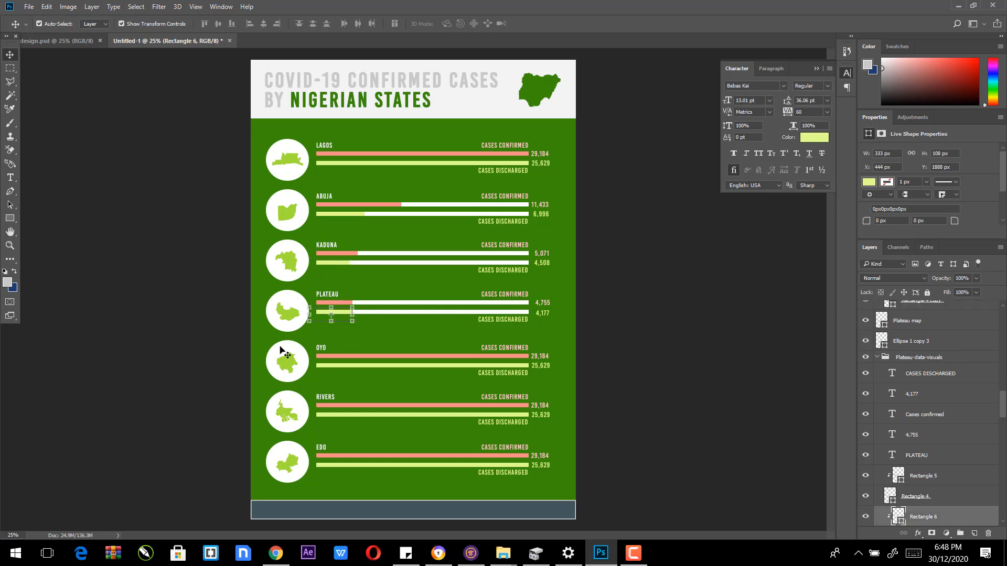
key(Left)
key(Left)
key(Left)
key(Left)
key(Left)
key(Left)
key(Left)
key(Left)
key(Left)
key(Left)
key(Left)
key(Left)
key(Left)
key(Left)
key(Left)
key(Left)
key(Left)
key(Left)
key(Left)
key(Left)
key(Left)
key(Left)
key(Left)
key(Left)
key(Left)
key(Left)
key(Left)
key(Left)
click(644, 241)
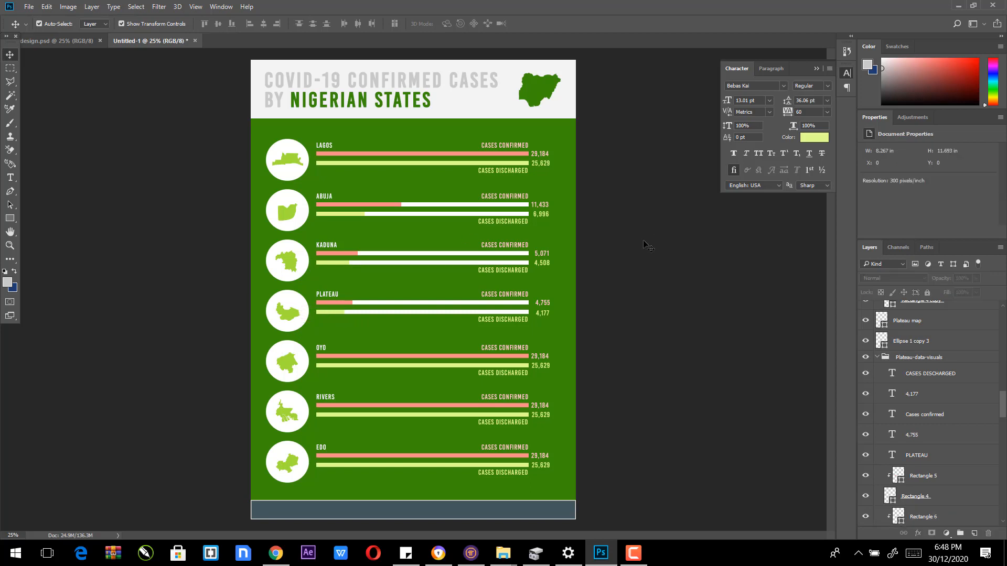
Step: Check Oyo's confirmed cases in the NCDC table and shorten Oyo's pink bar from its far end to about 176 px wide
click(440, 556)
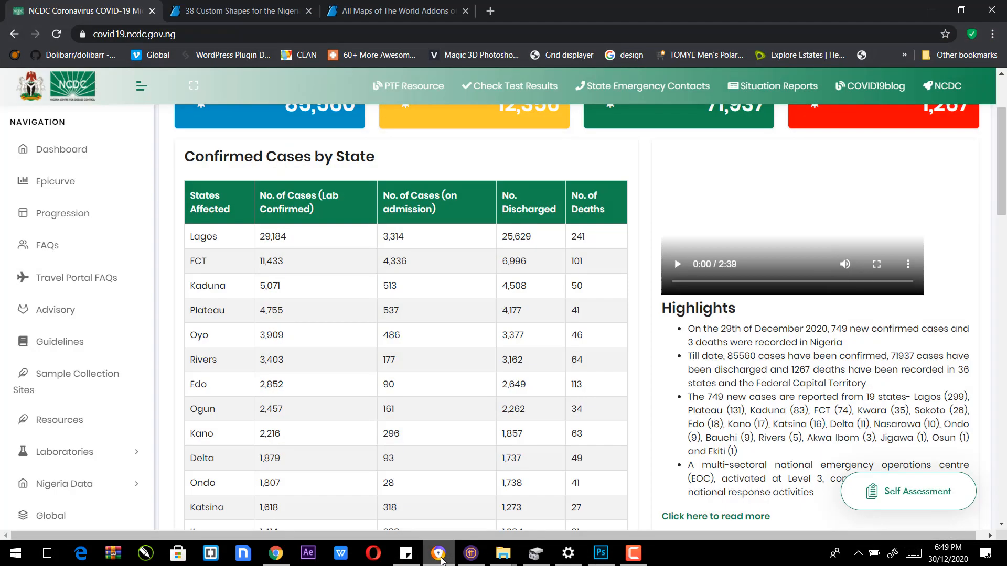
click(440, 557)
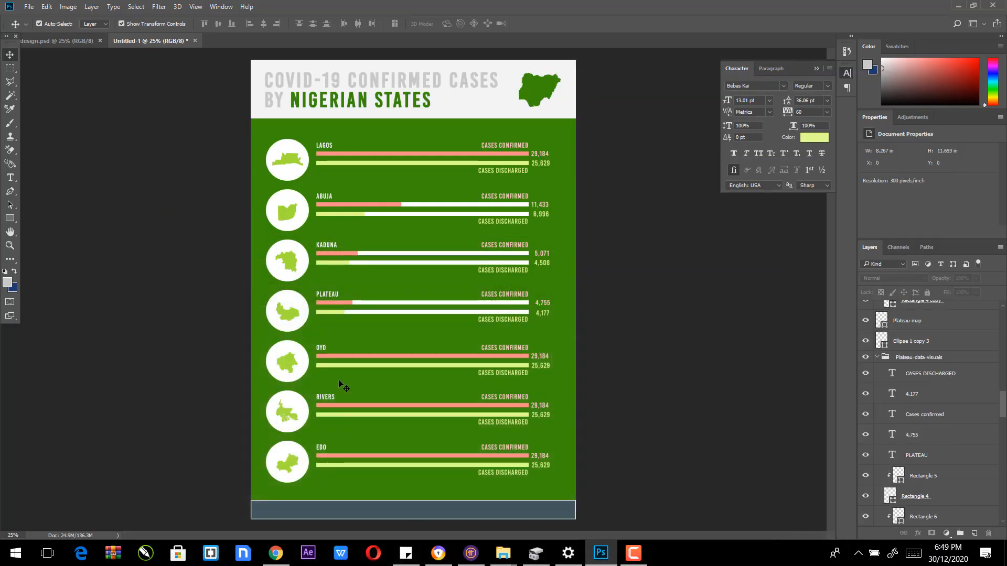
click(342, 359)
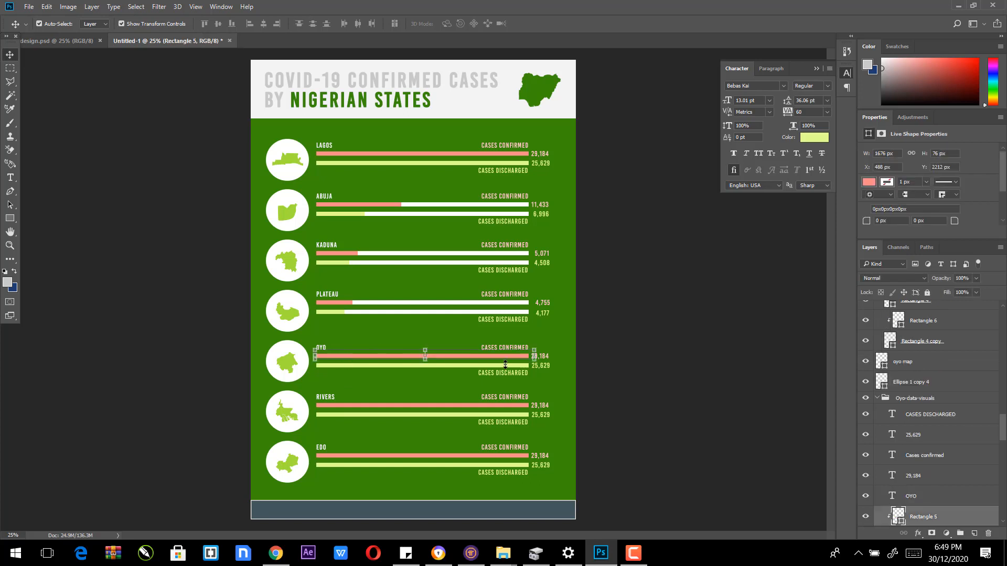
drag(533, 355, 340, 357)
key(Return)
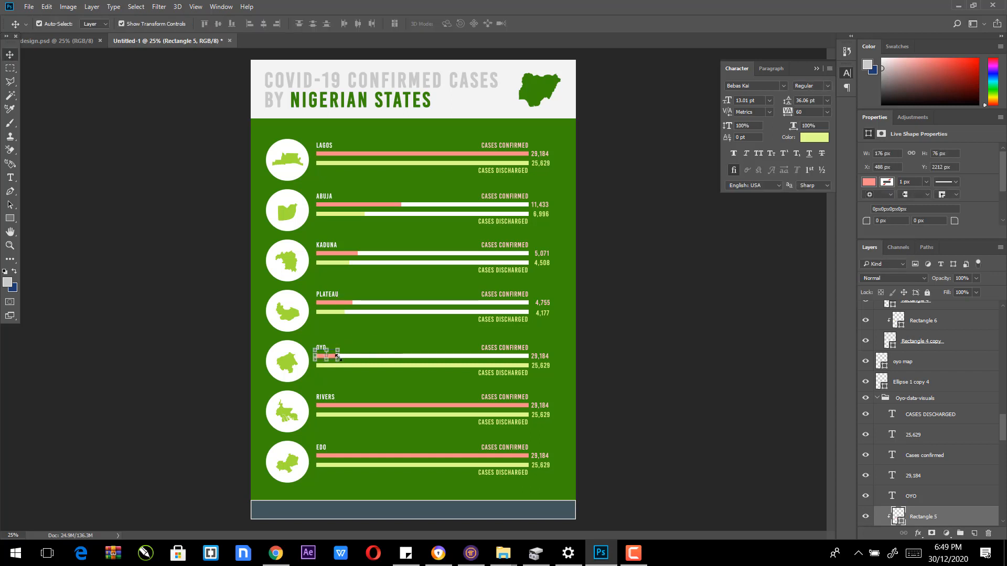
Step: Check Oyo's discharged cases in the NCDC table and shorten Oyo's yellow bar from its far end to about 153 px wide
click(439, 553)
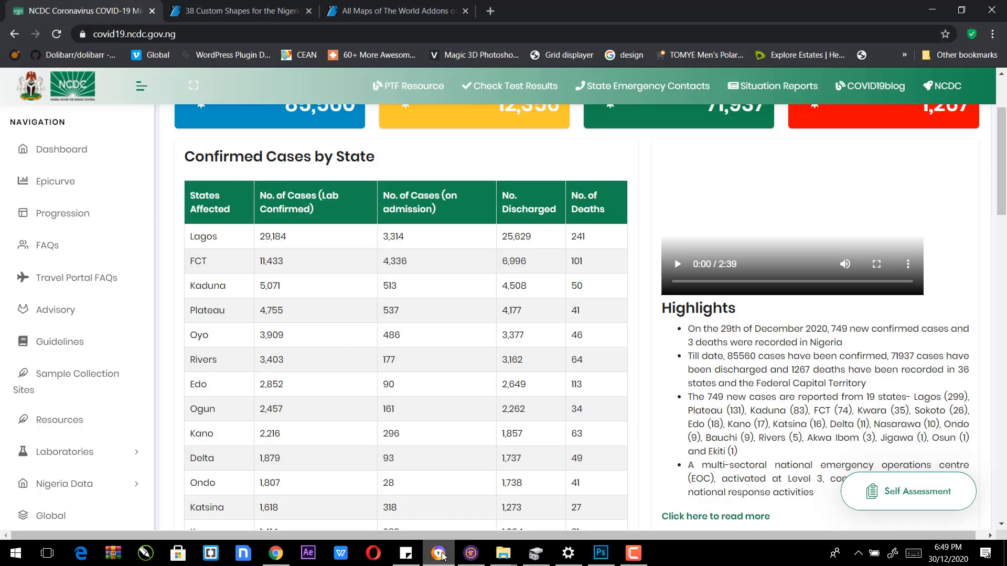
click(439, 554)
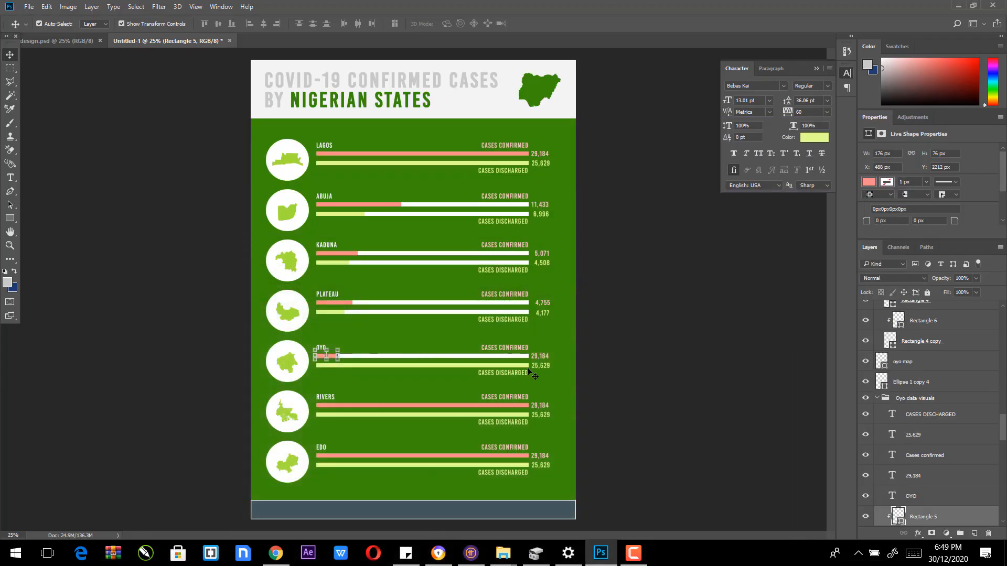
click(522, 367)
drag(529, 366, 334, 364)
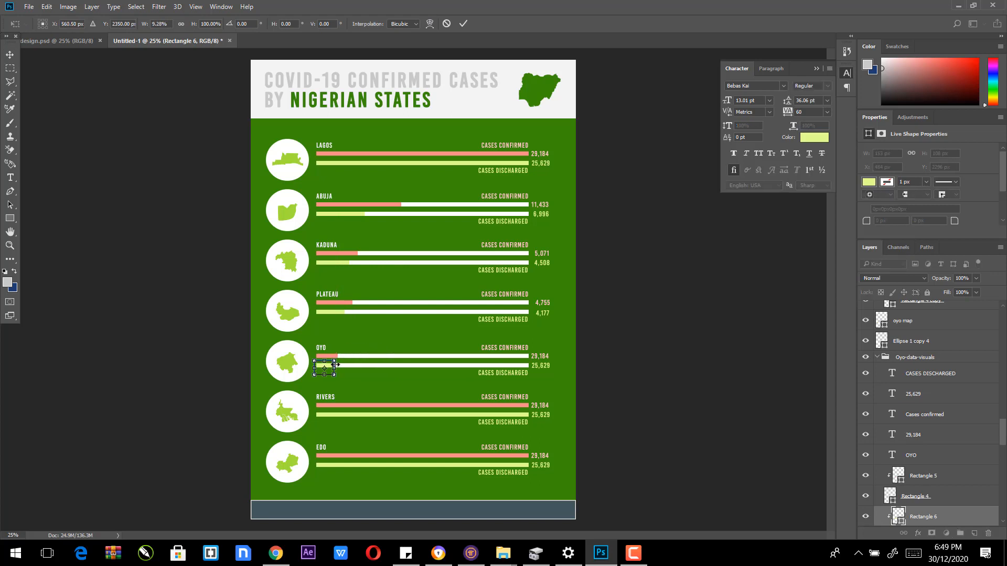
key(Return)
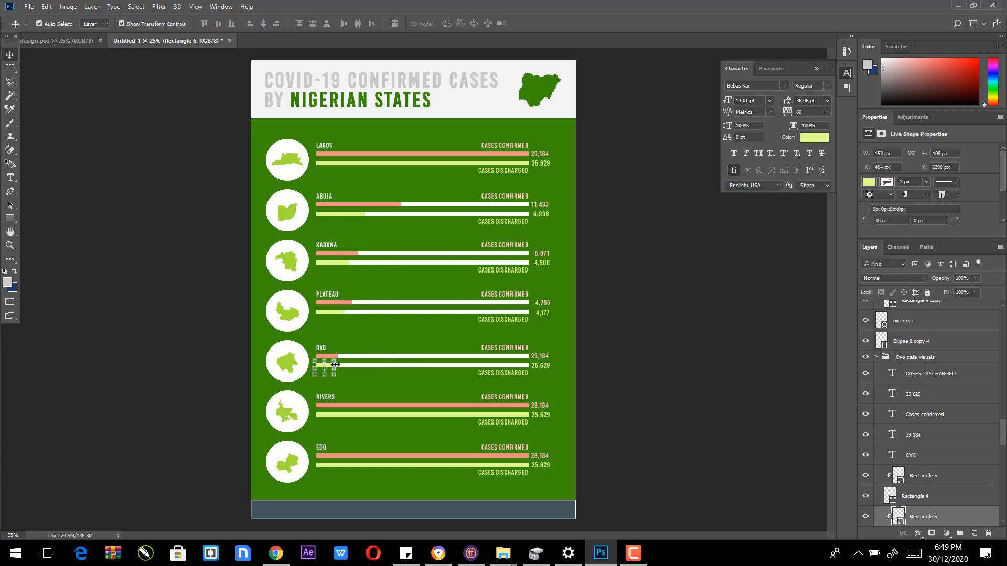
Step: Replace Oyo's cases-confirmed number with 3,909 and check it against the NCDC table
click(533, 358)
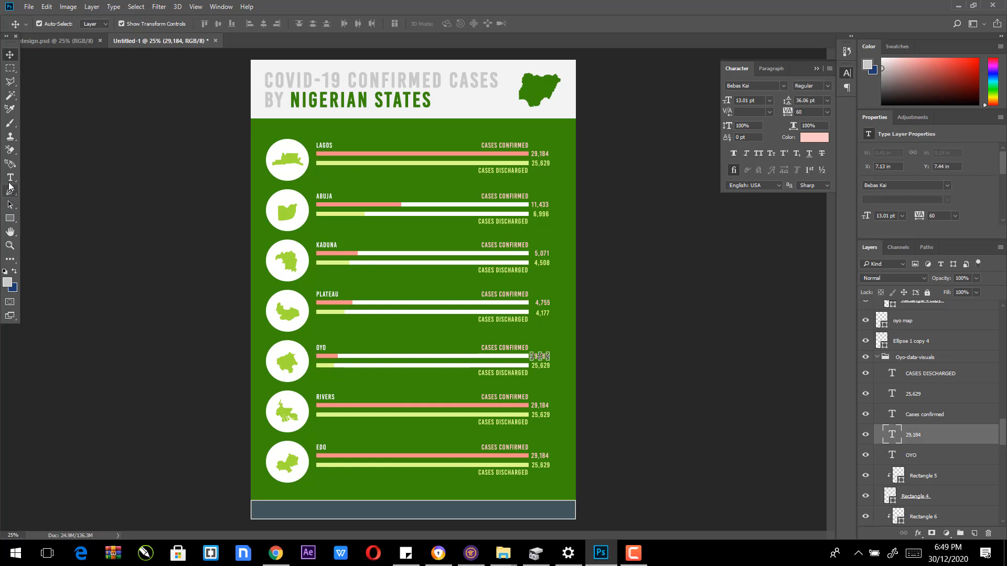
click(10, 177)
double_click(534, 354)
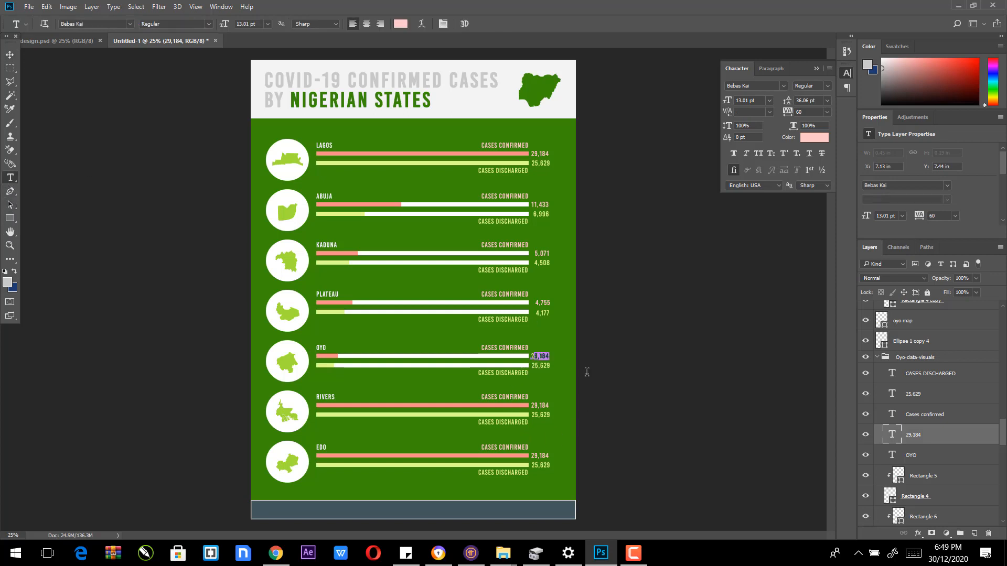
key(BackSpace)
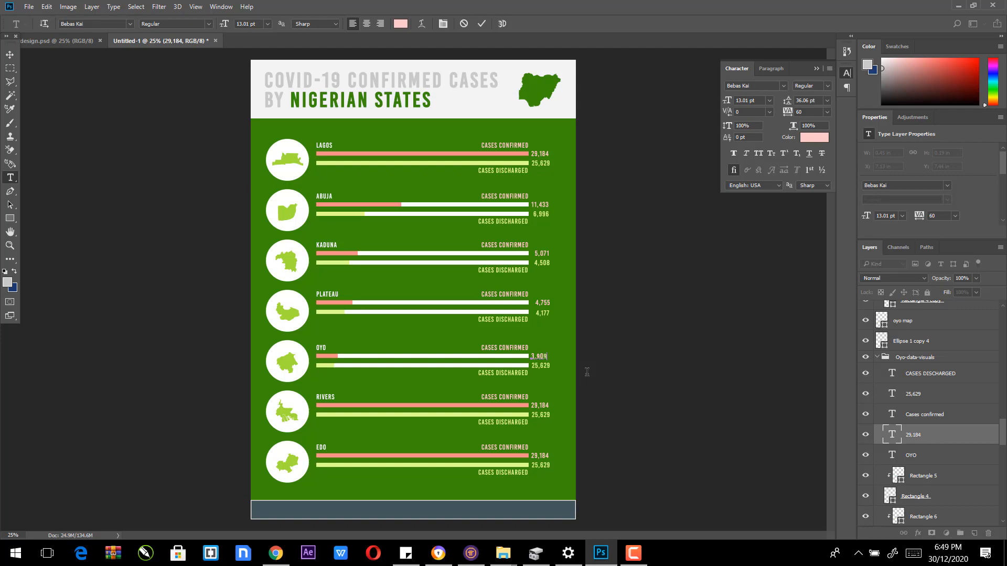
click(431, 556)
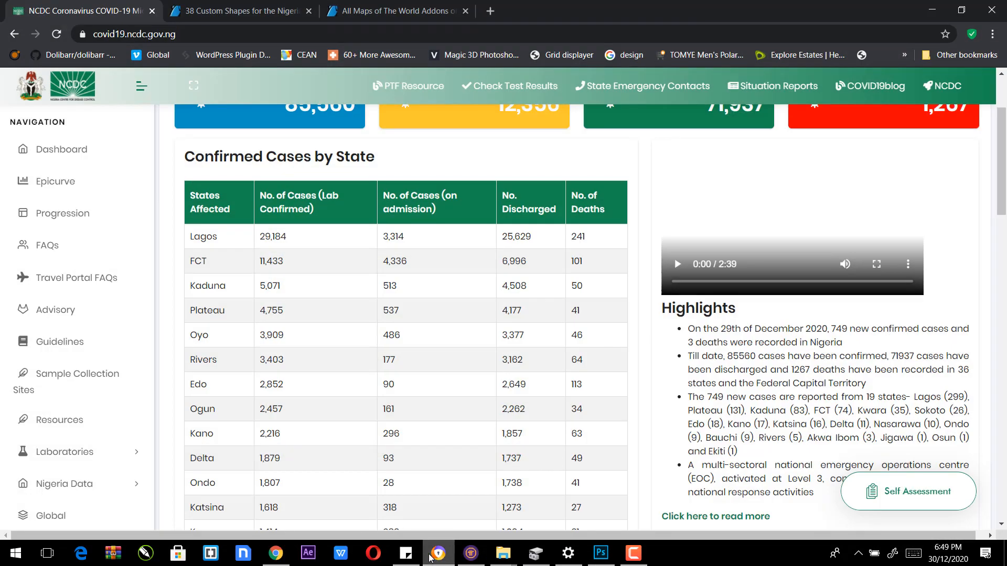
click(431, 556)
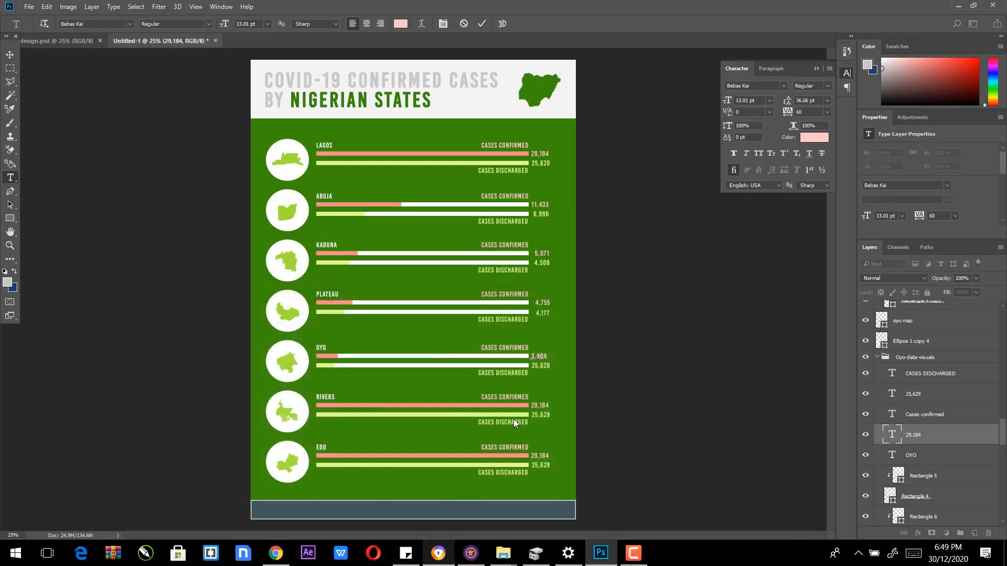
click(6, 54)
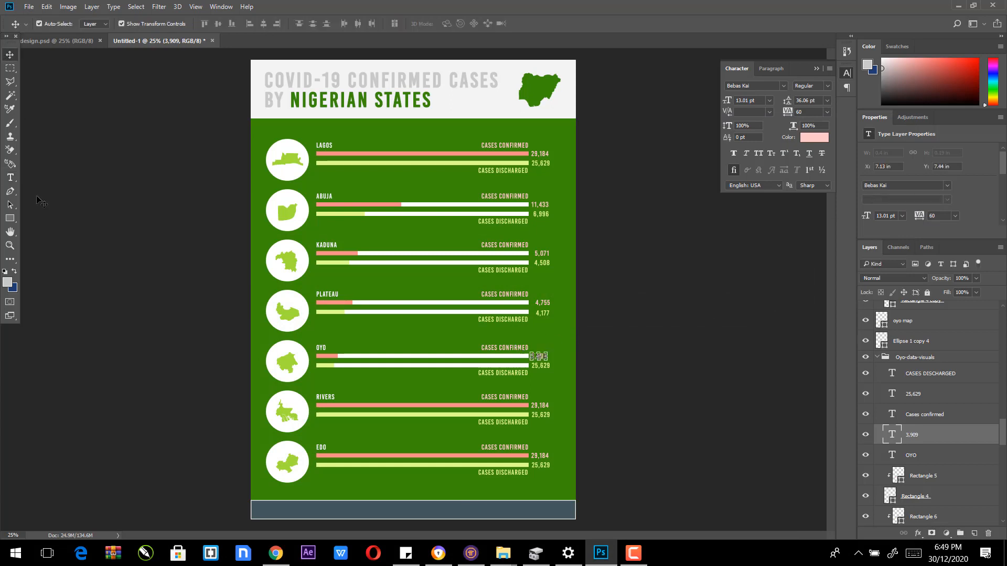
Step: Replace Oyo's cases-discharged number with 3,377
click(10, 178)
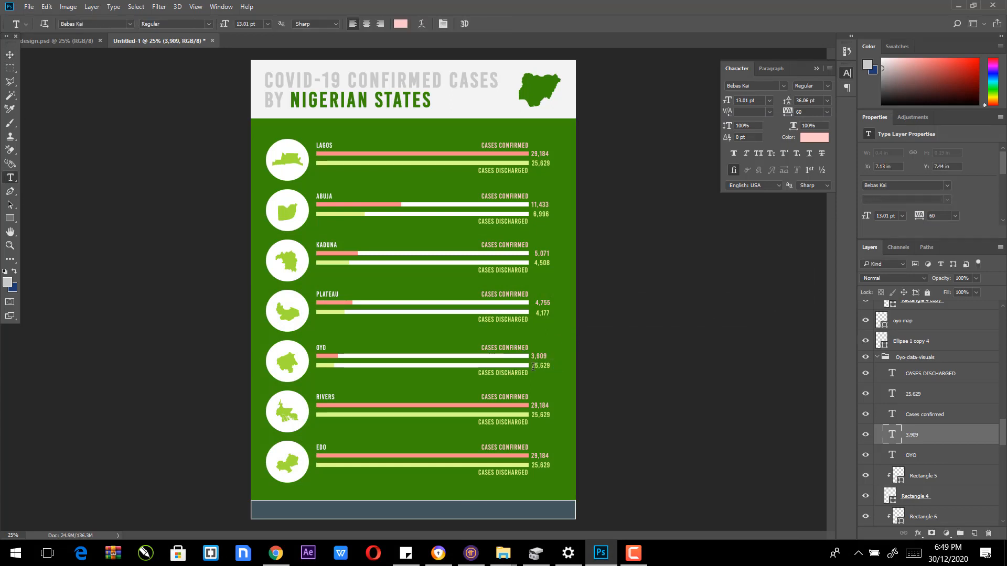
click(533, 366)
key(ctrl+a)
text(3,)
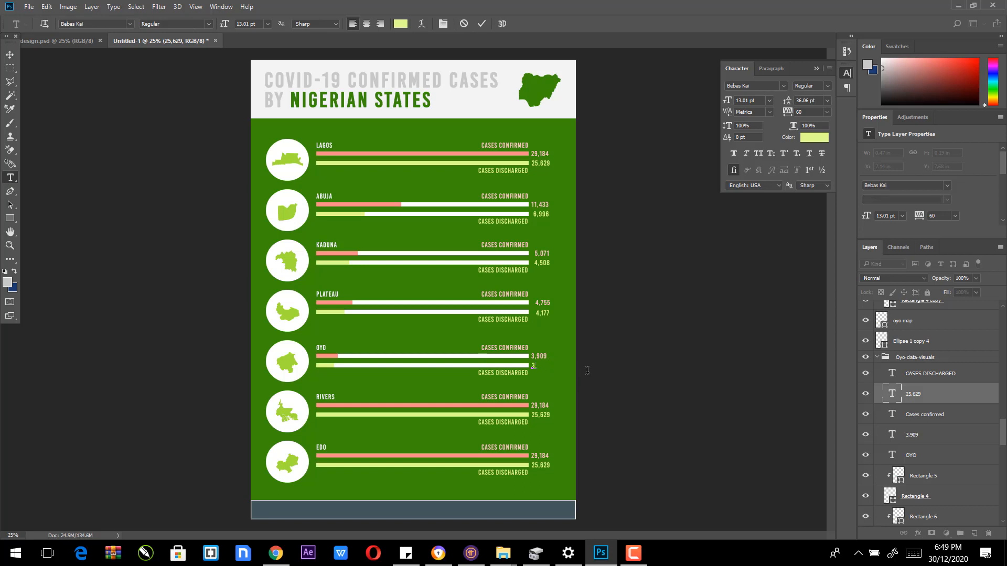
text(377)
click(9, 54)
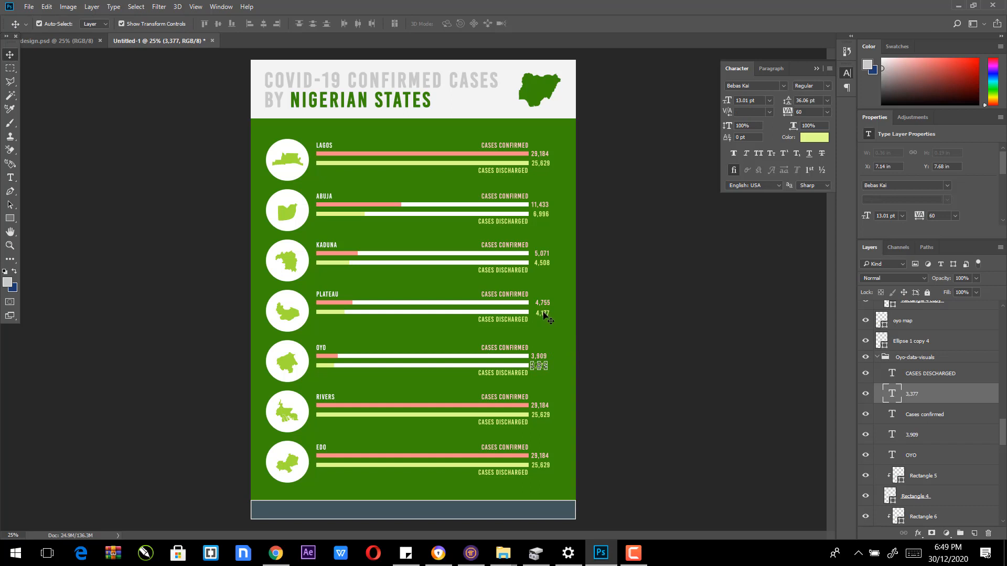
Step: Align the right edges of Oyo's discharged and confirmed numbers with Plateau's discharged number
shift+click(546, 315)
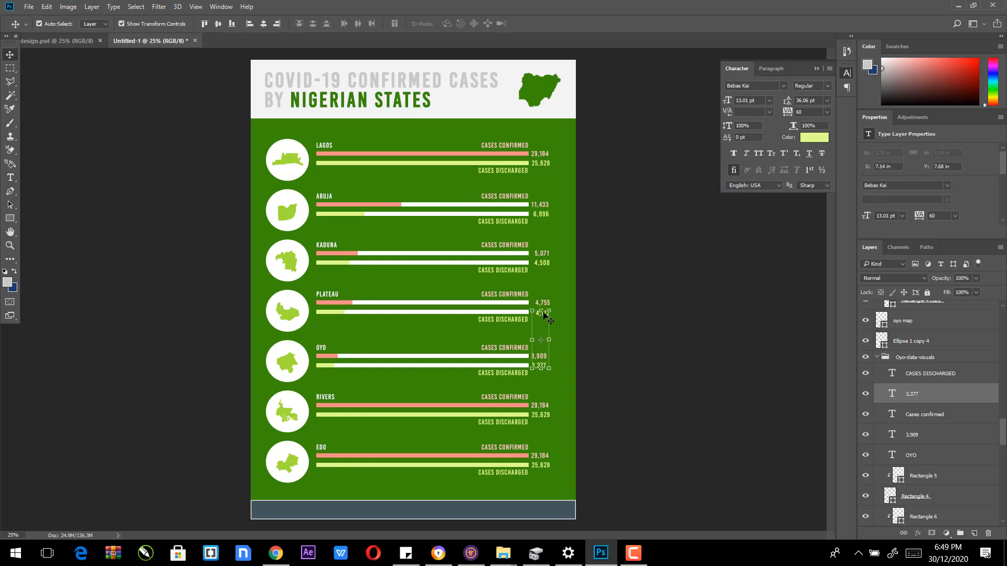
click(278, 23)
click(640, 348)
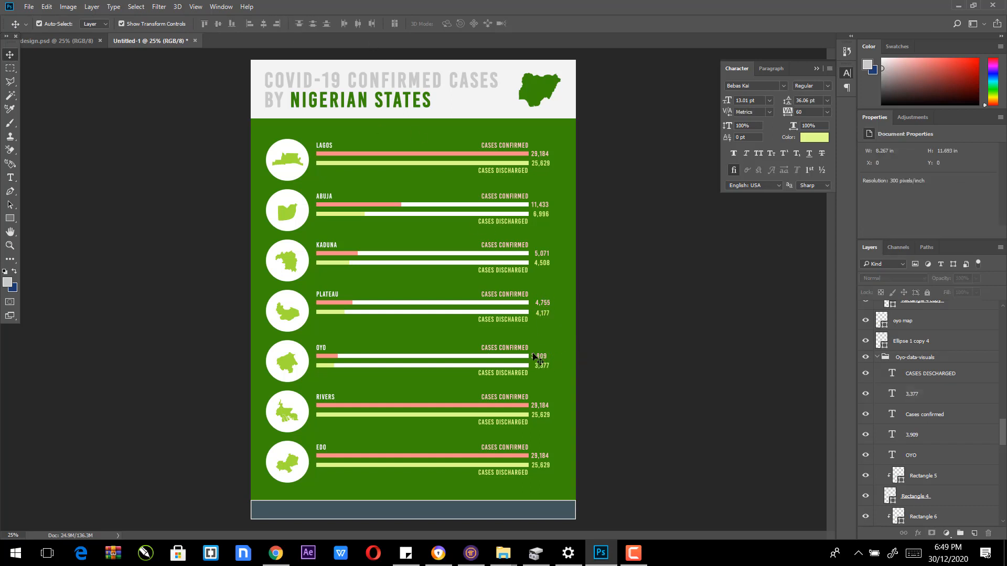
click(535, 357)
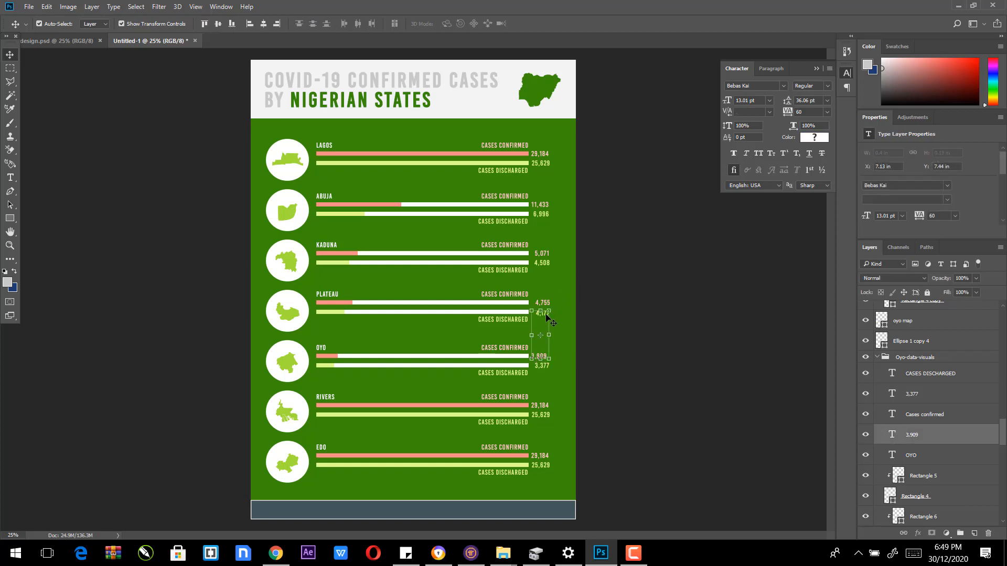
click(276, 23)
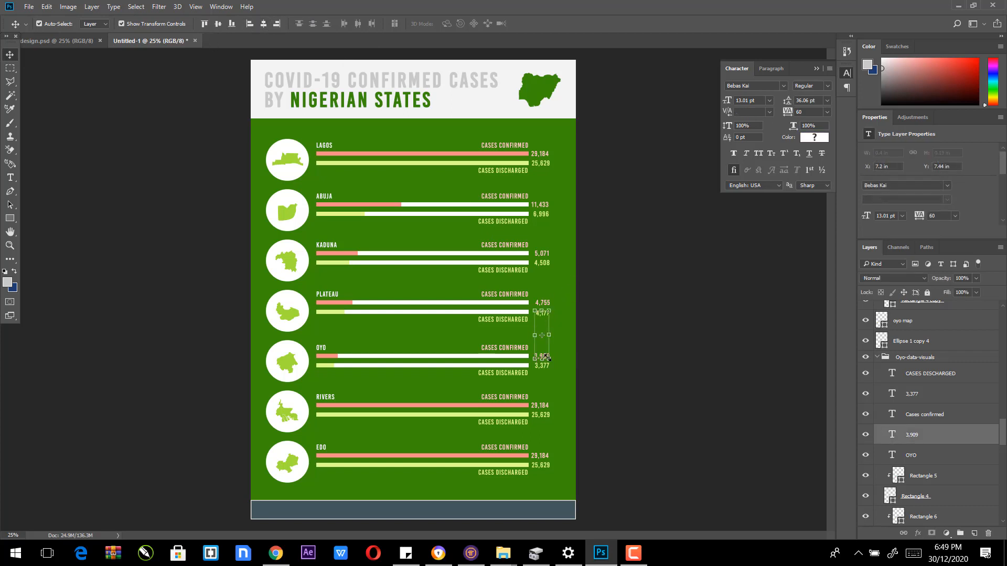
click(714, 347)
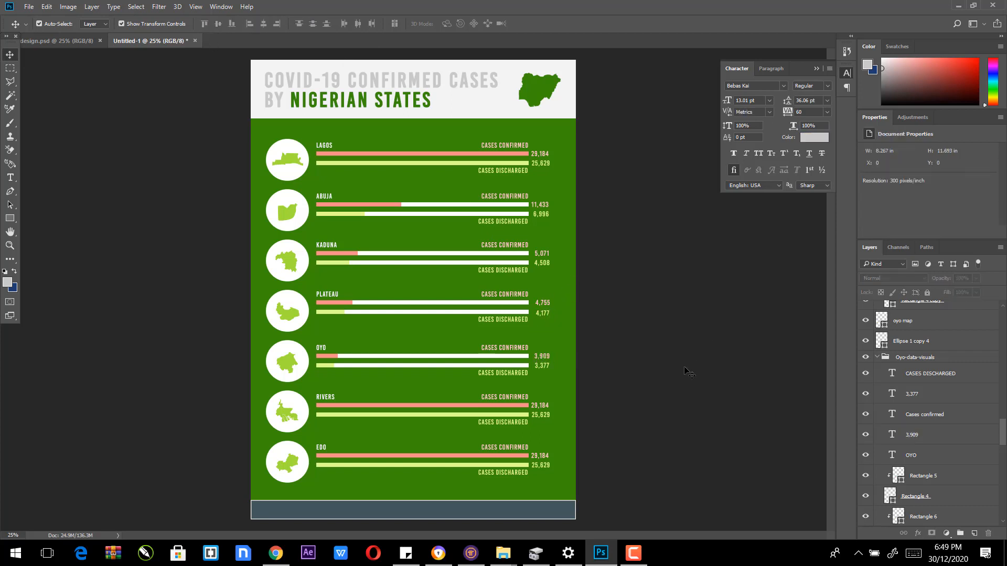
Step: Check Rivers' figures in the NCDC table and shorten Rivers' pink bar from its far end to about 118 px wide
click(438, 554)
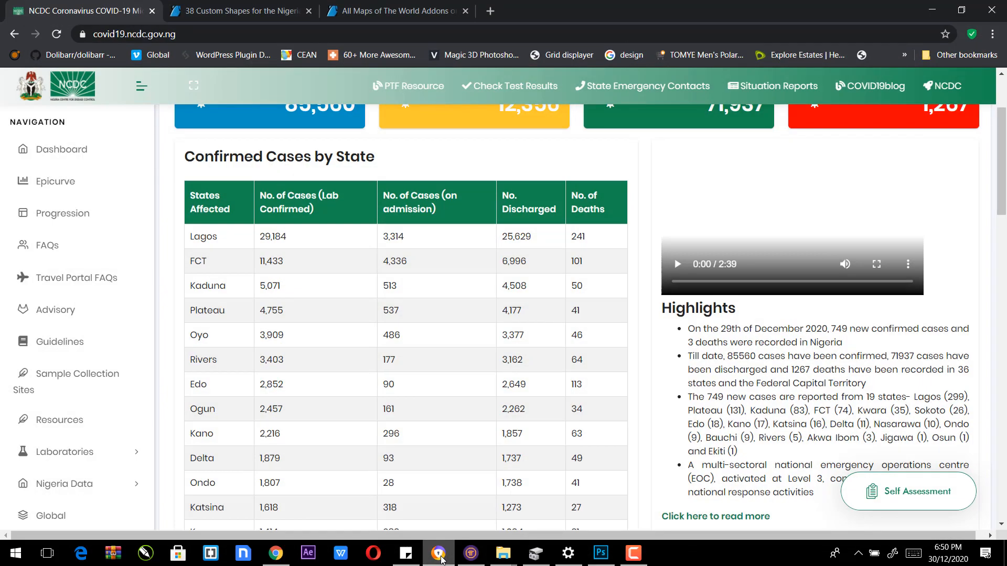
click(441, 559)
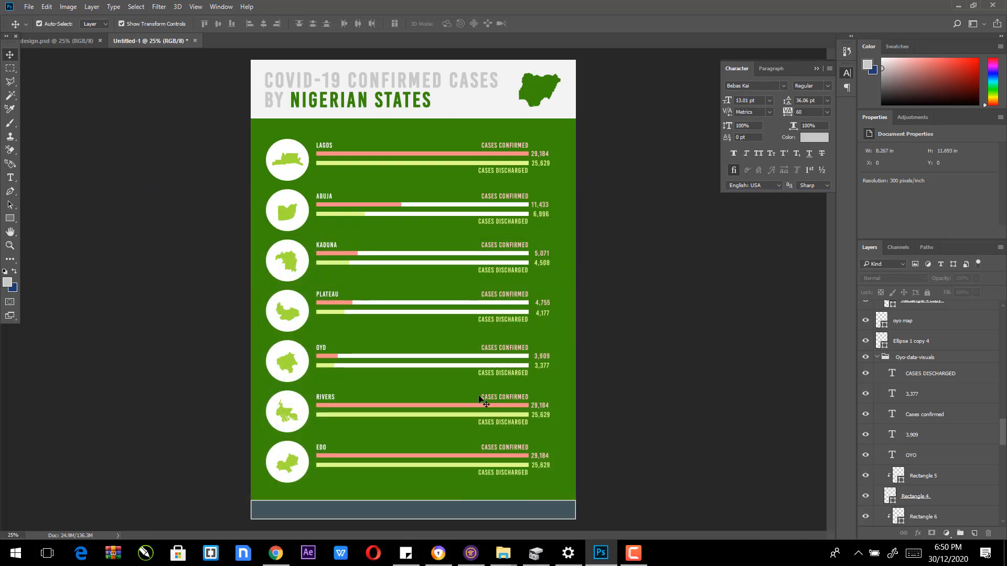
click(446, 555)
click(447, 556)
click(529, 410)
drag(531, 412, 330, 416)
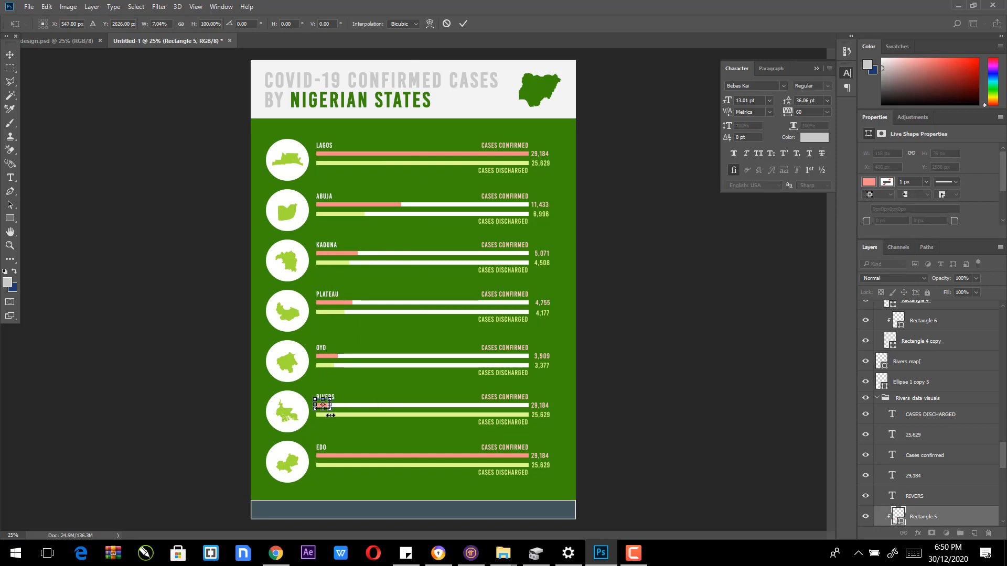
key(Return)
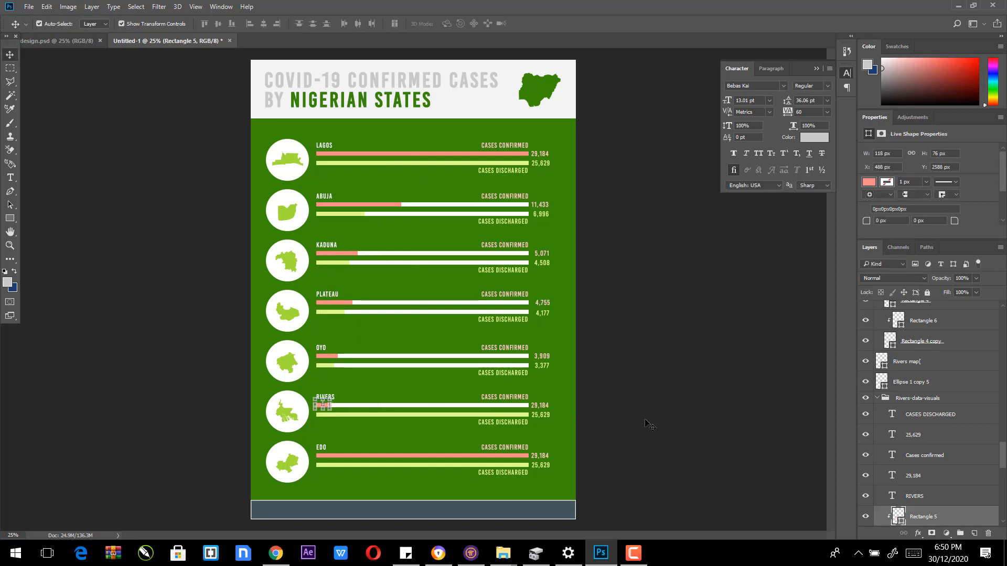
Step: Widen Rivers' pink bar to about 167 px and shift it toward the circle to X 452 px
key(ctrl+t)
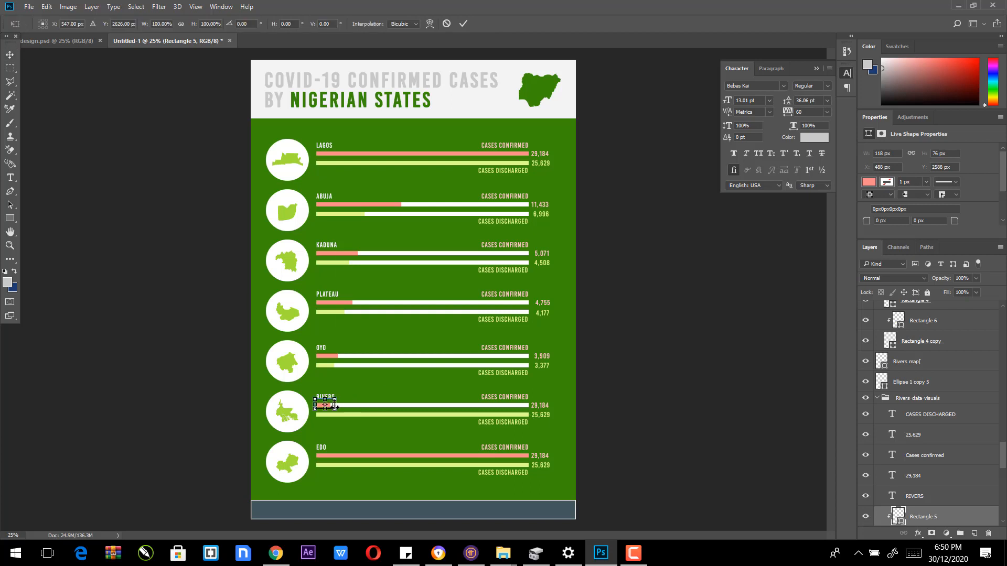
drag(332, 405, 332, 407)
key(Return)
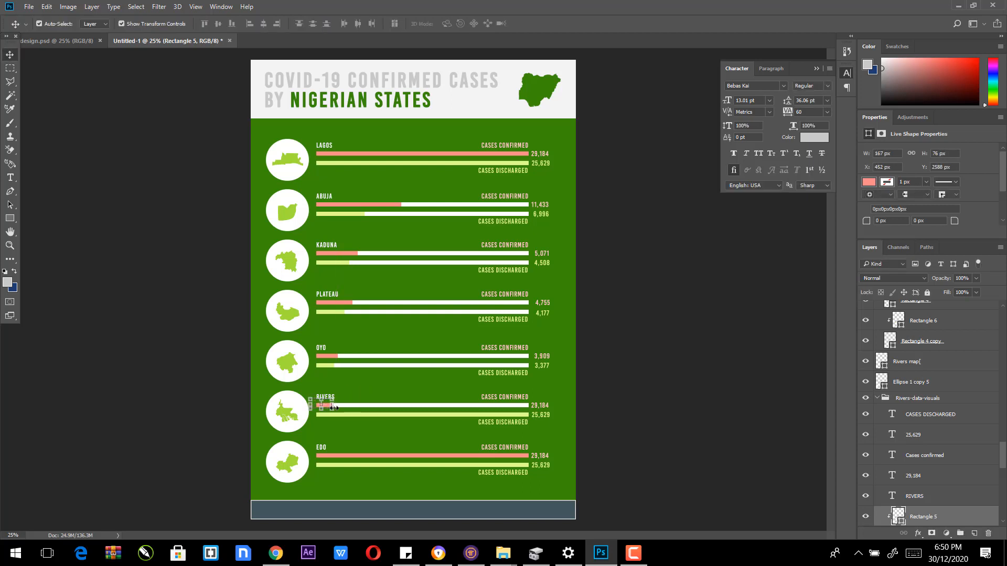
click(689, 369)
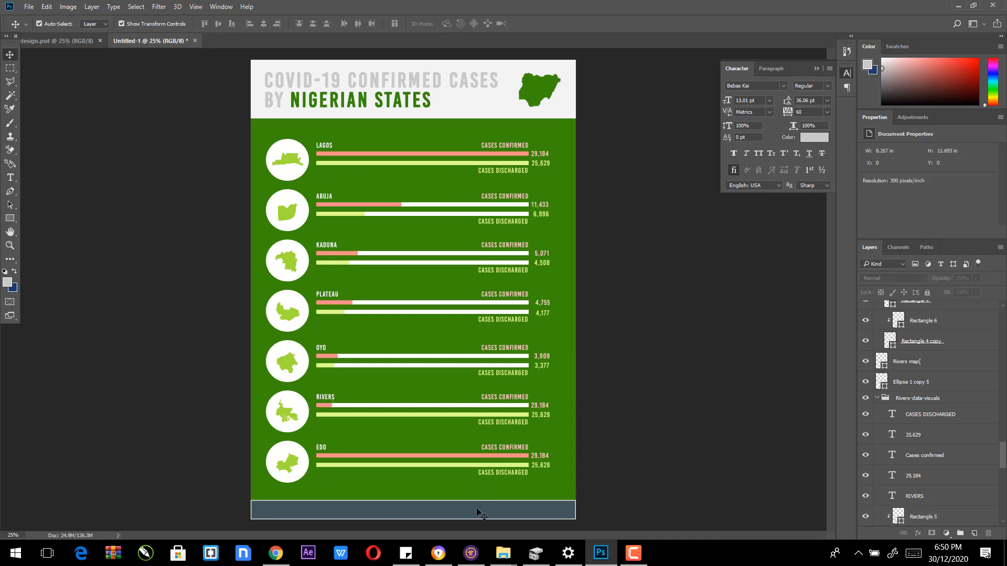
Step: Check Rivers' discharged cases in the NCDC table and shrink Rivers' yellow bar from its far end to about 7.4% of its width
click(442, 559)
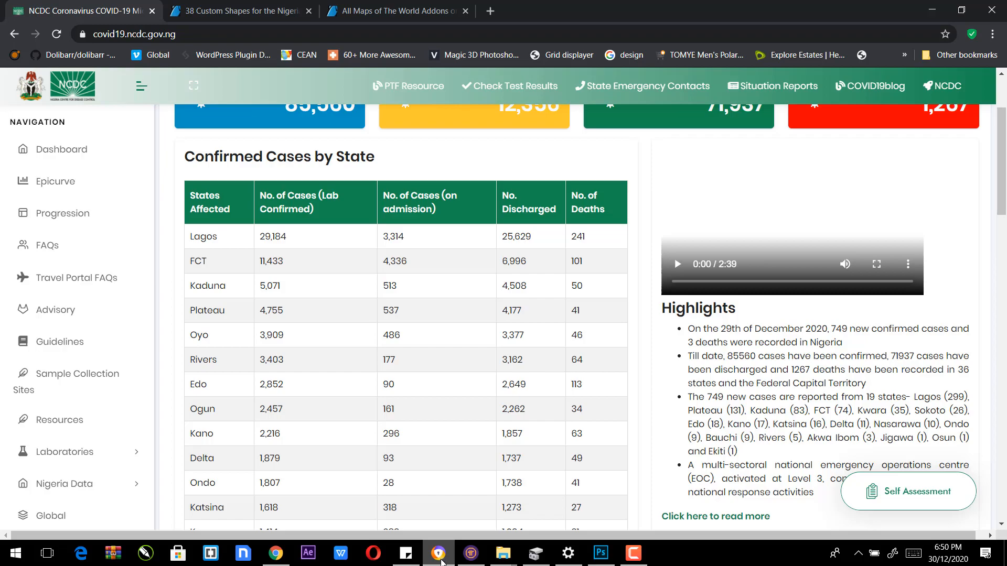
click(439, 559)
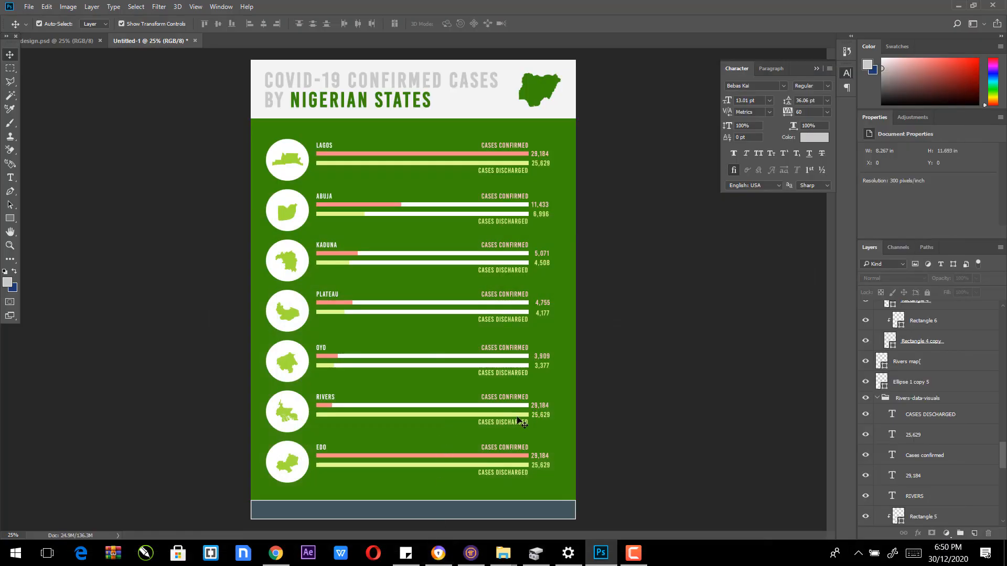
click(519, 418)
drag(534, 418, 333, 414)
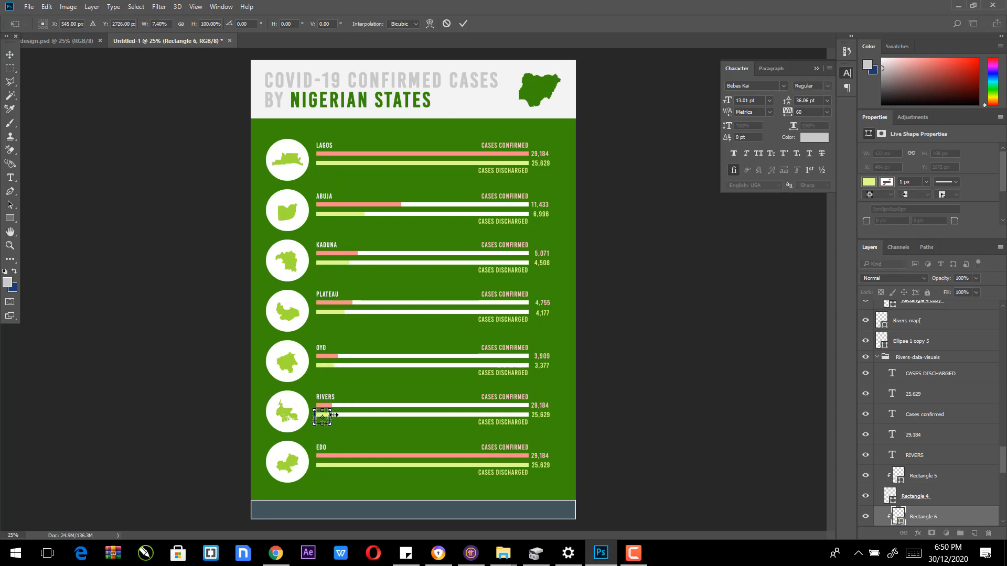
key(Return)
click(699, 408)
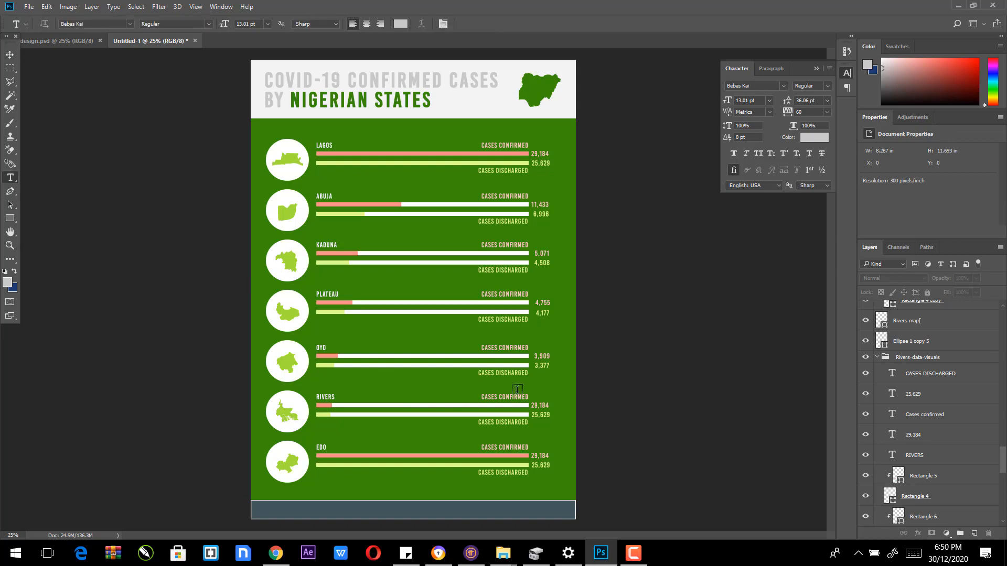
Step: Check Rivers' figures in the NCDC table and change Rivers' confirmed cases number to 3,403
click(443, 555)
click(443, 555)
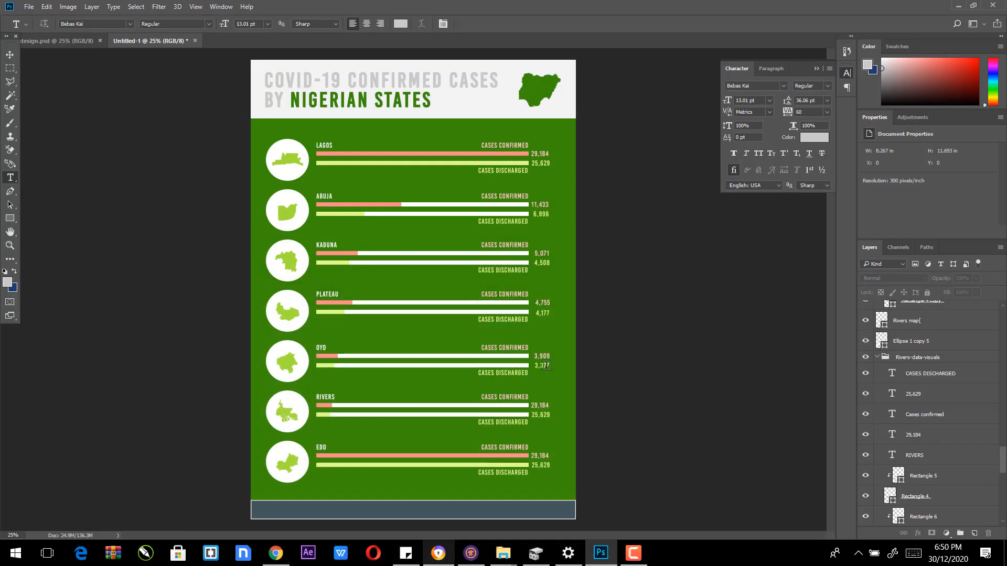
double_click(532, 405)
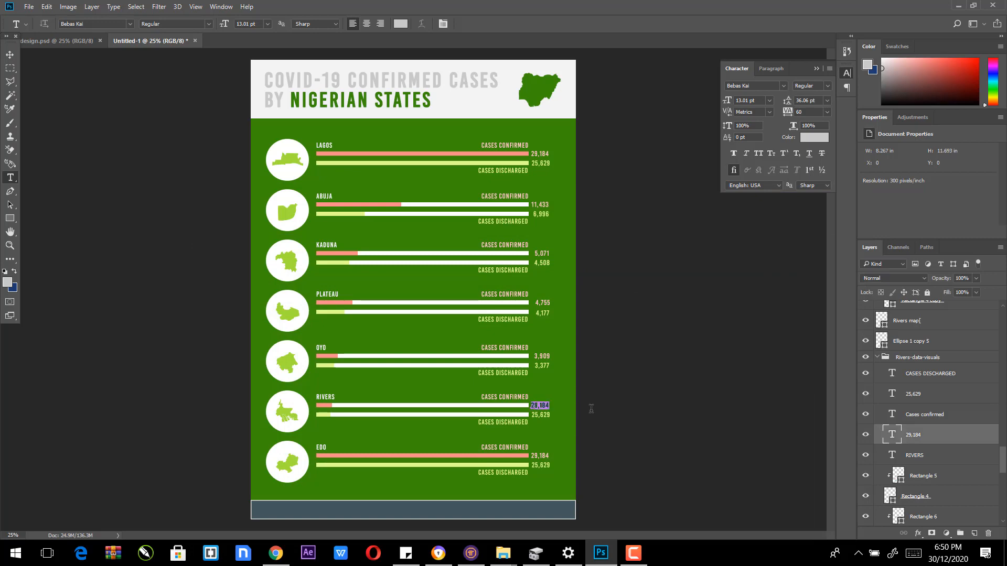
text(3,403)
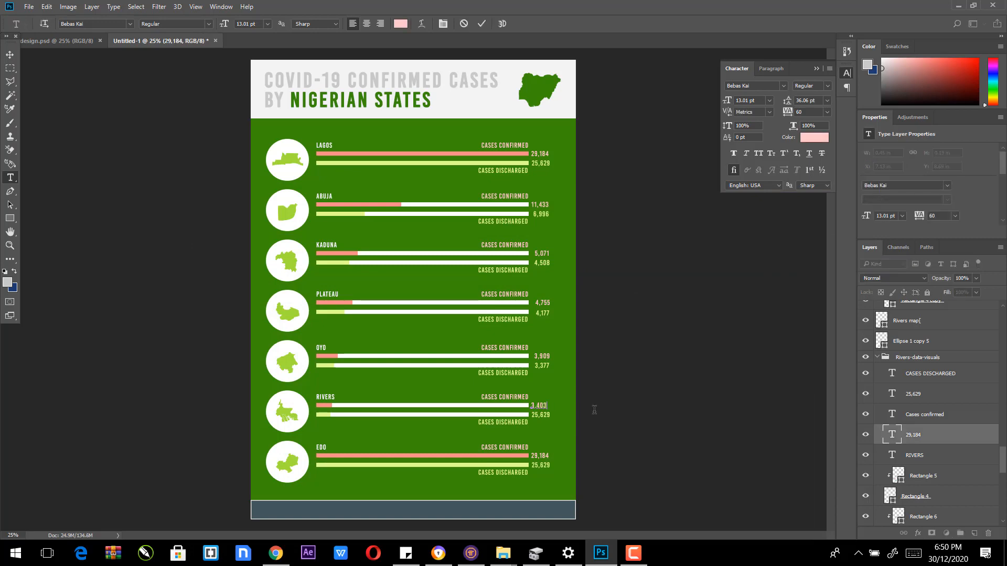
click(438, 554)
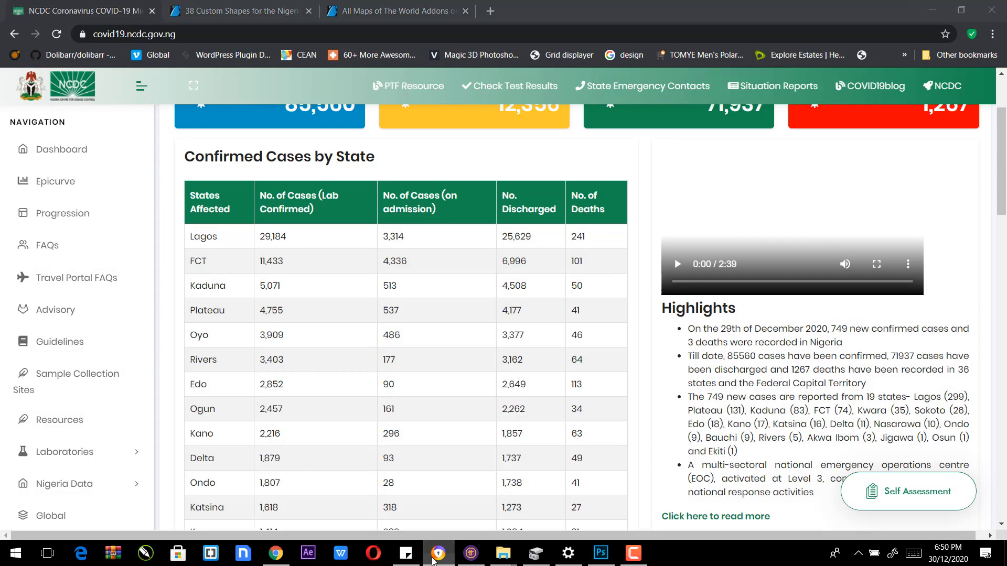
click(435, 557)
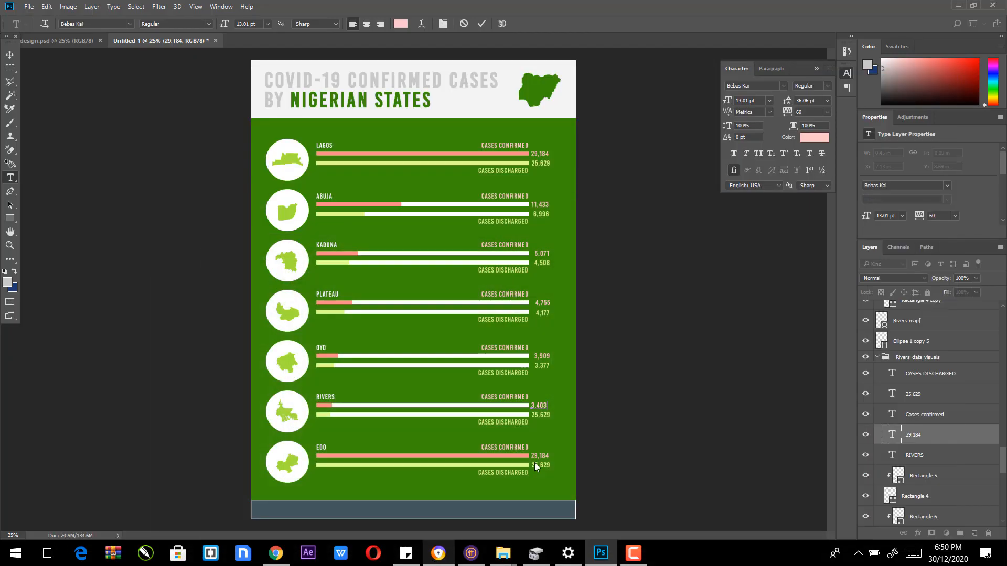
click(10, 55)
Step: Change Rivers' discharged cases number to 3,162, checking it against the NCDC table
key(t)
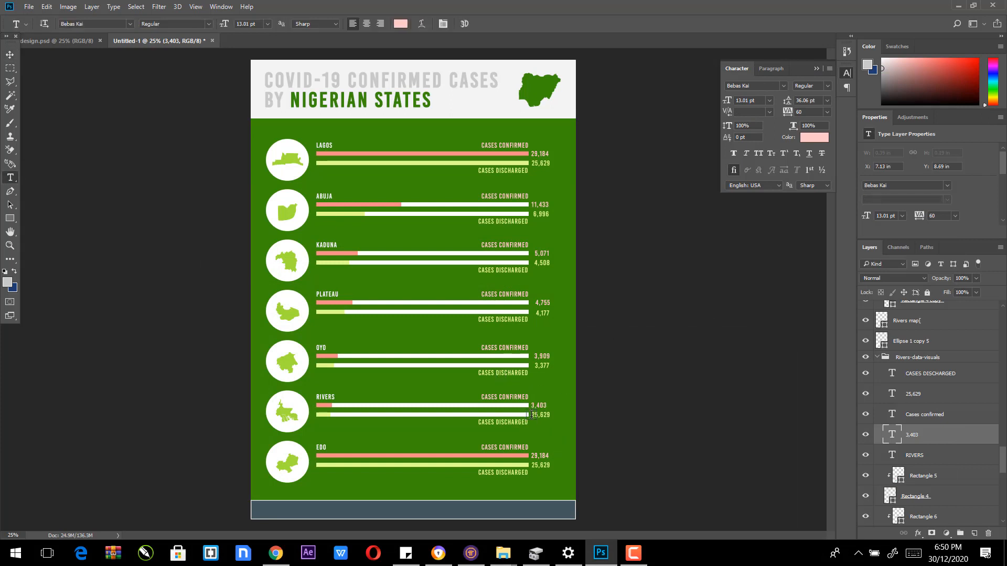
double_click(533, 415)
text(3,)
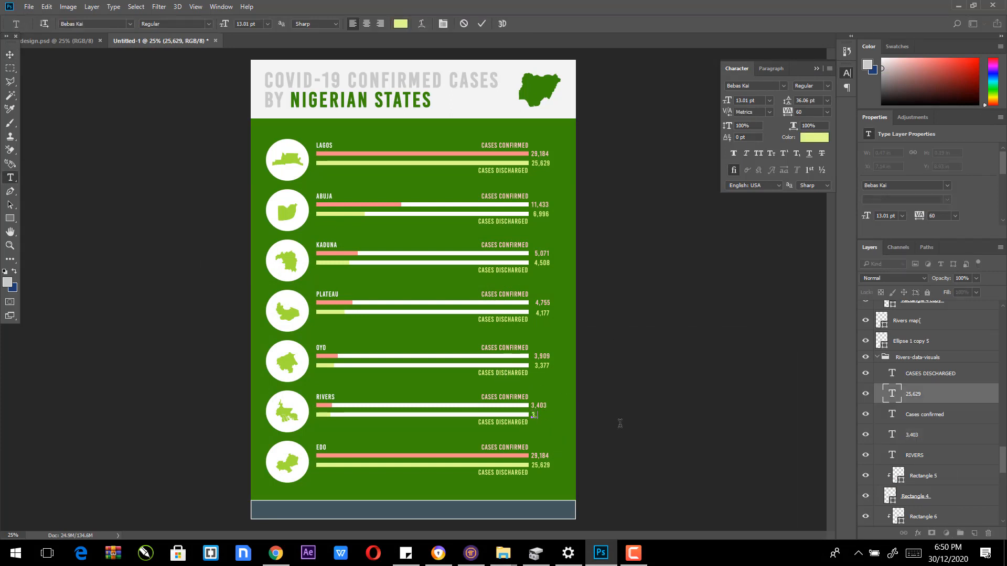
click(443, 555)
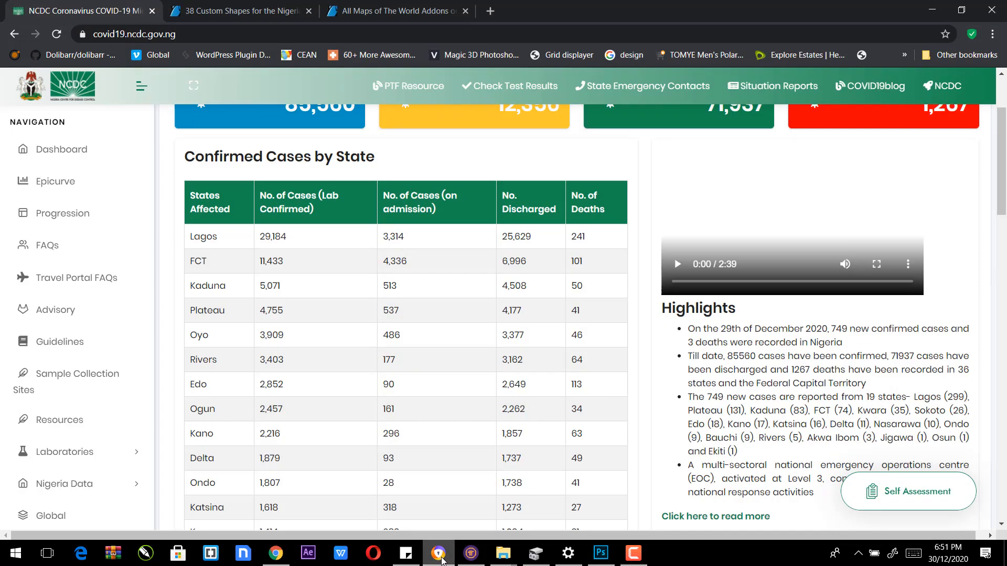
click(442, 560)
click(9, 54)
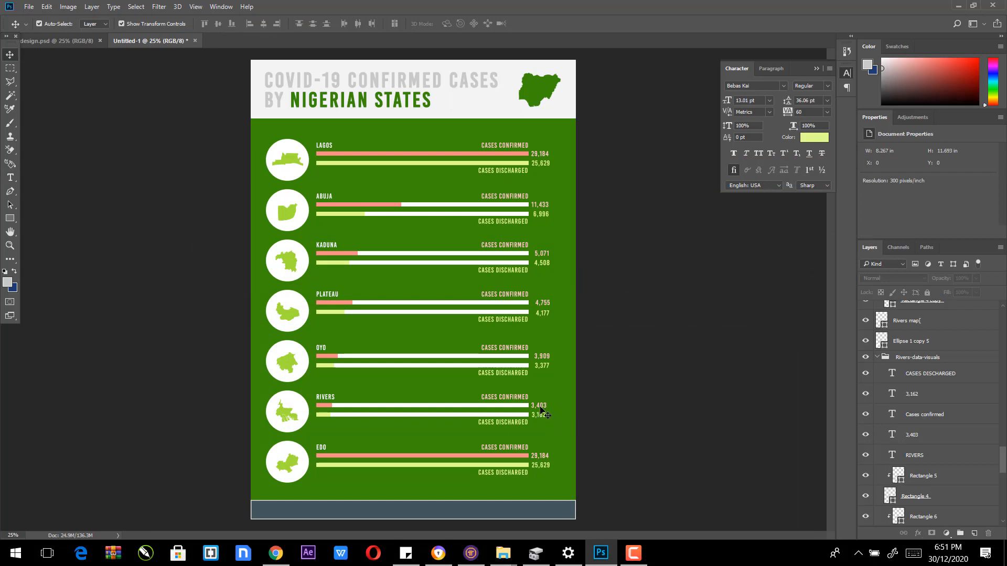
Step: Align the right edges of Rivers' confirmed and discharged numbers with Oyo's discharged number
click(541, 407)
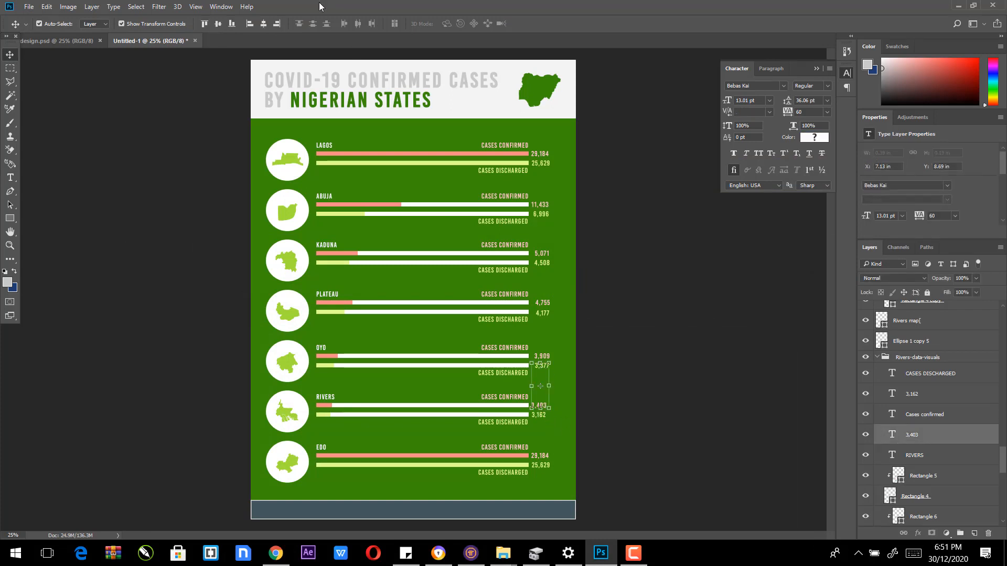
click(276, 23)
click(582, 428)
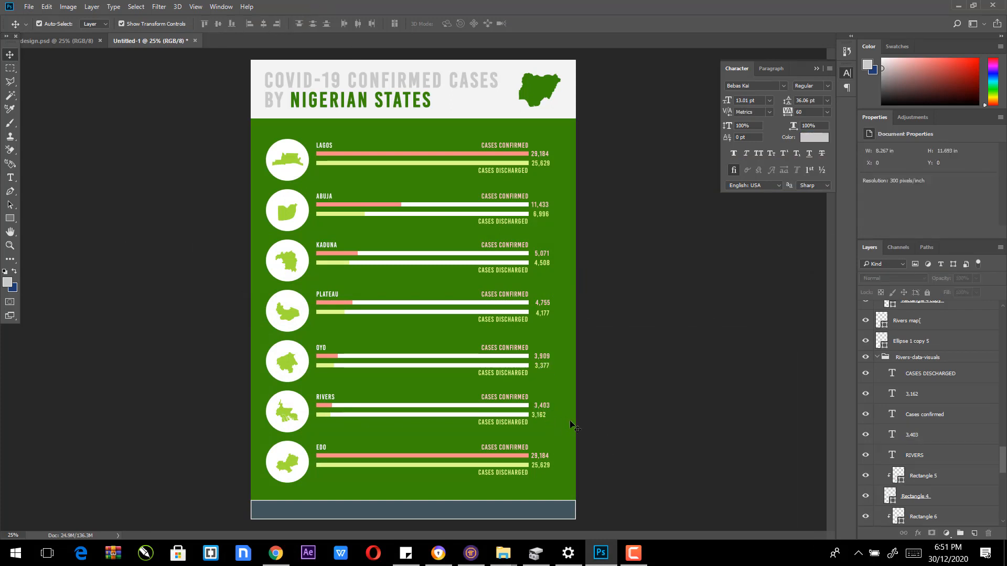
click(539, 416)
shift+click(542, 366)
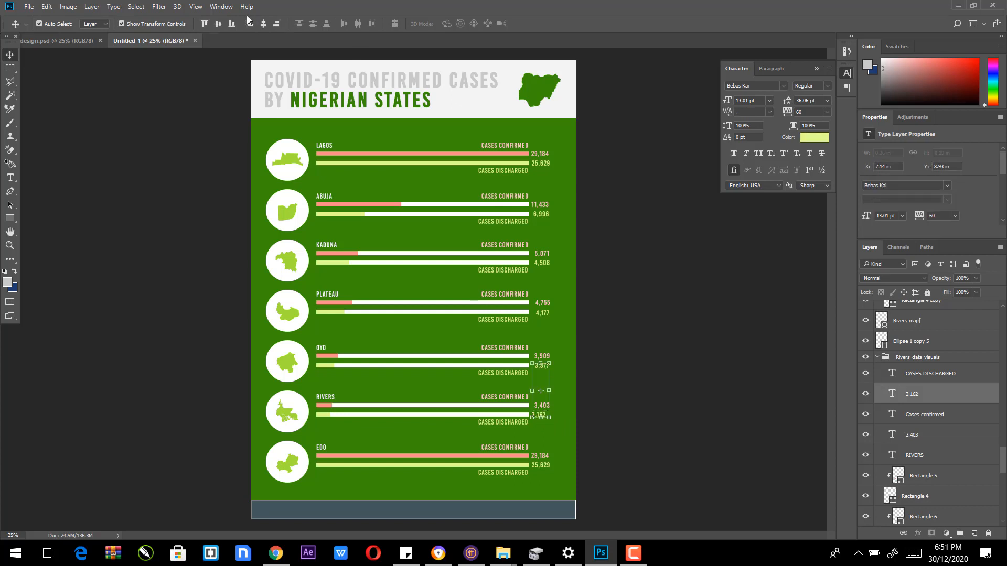
click(276, 23)
click(607, 322)
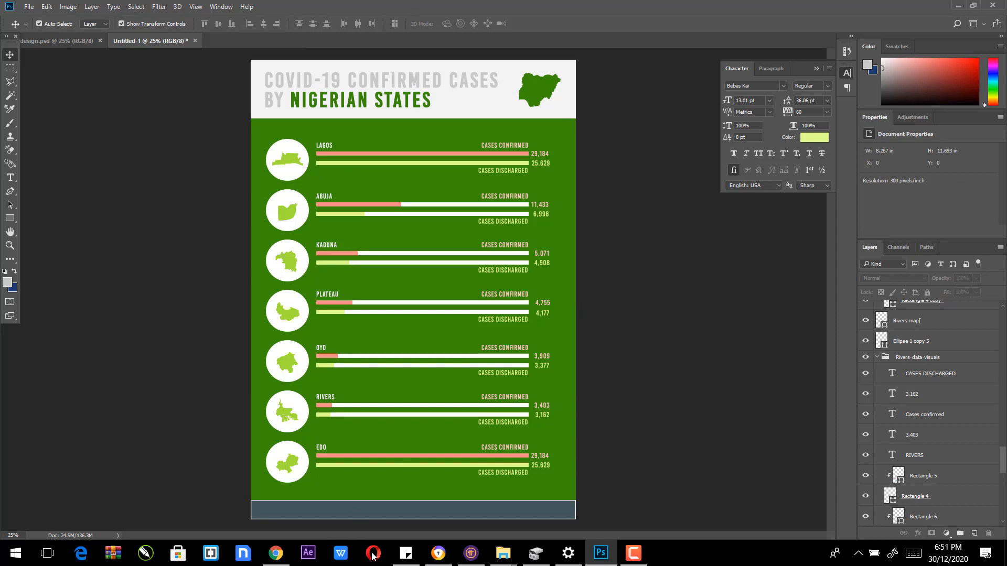
Step: Check Edo's figures in the NCDC table and shorten Edo's pink bar from its far end to about 73 px wide
click(445, 558)
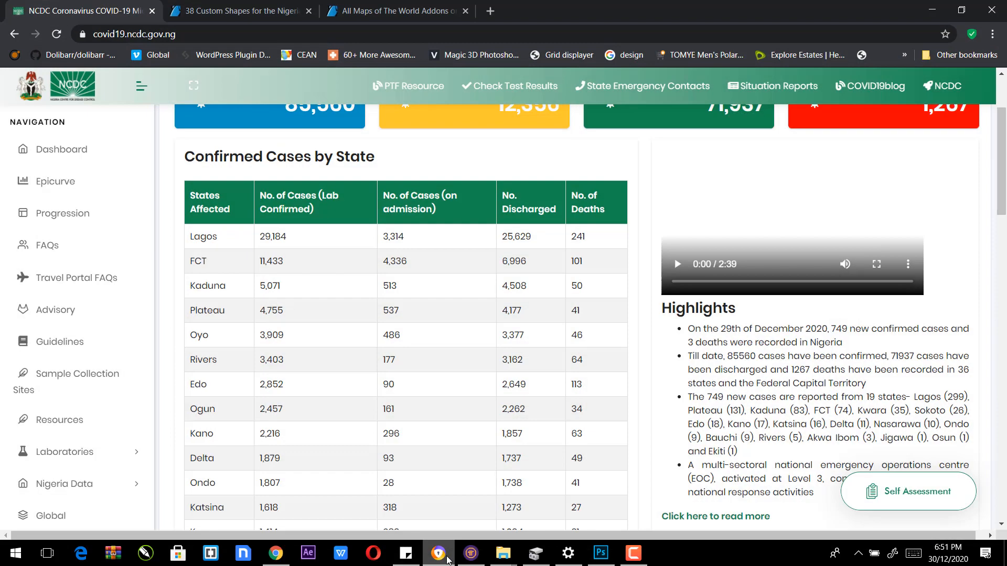
click(447, 558)
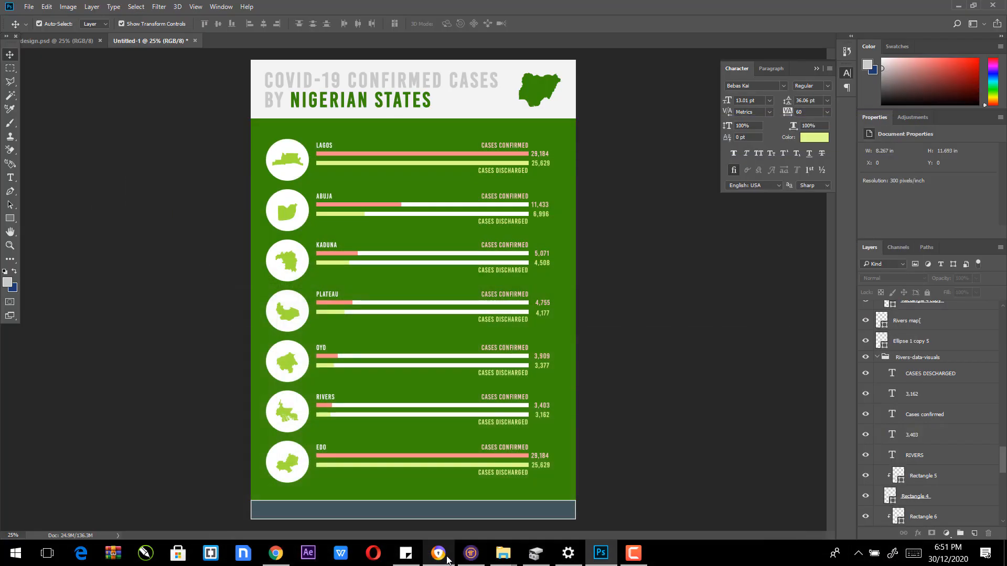
click(416, 458)
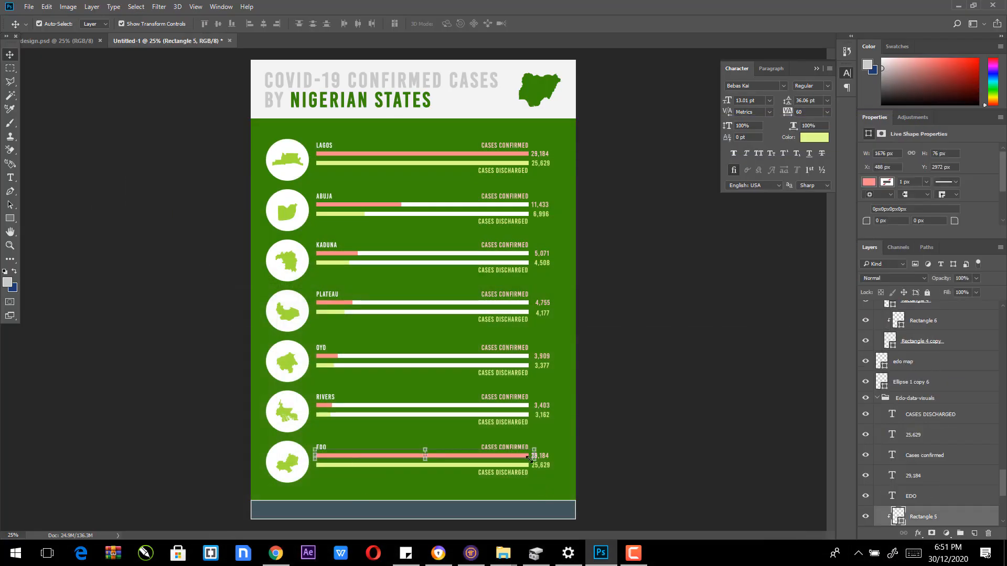
drag(534, 456, 327, 460)
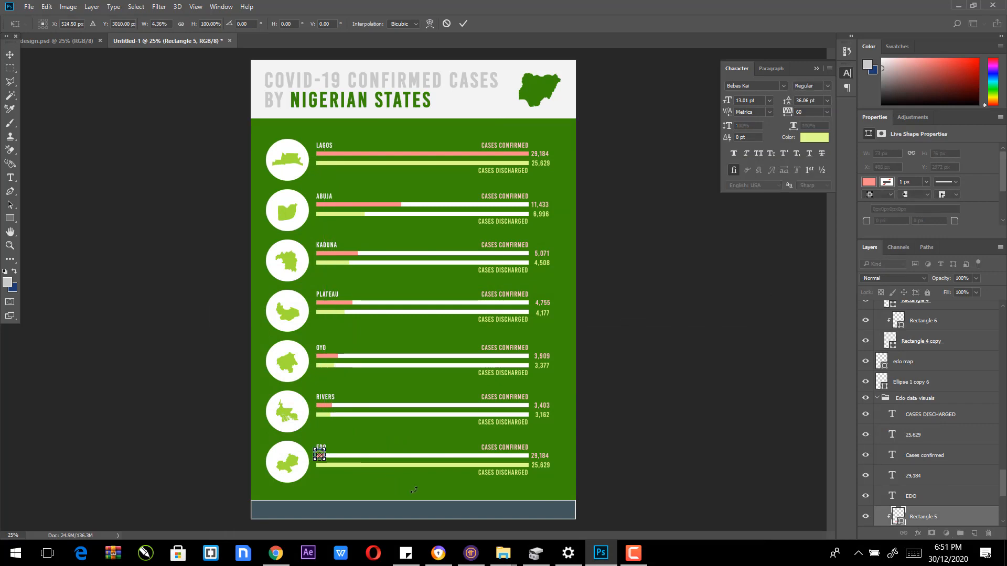
click(438, 553)
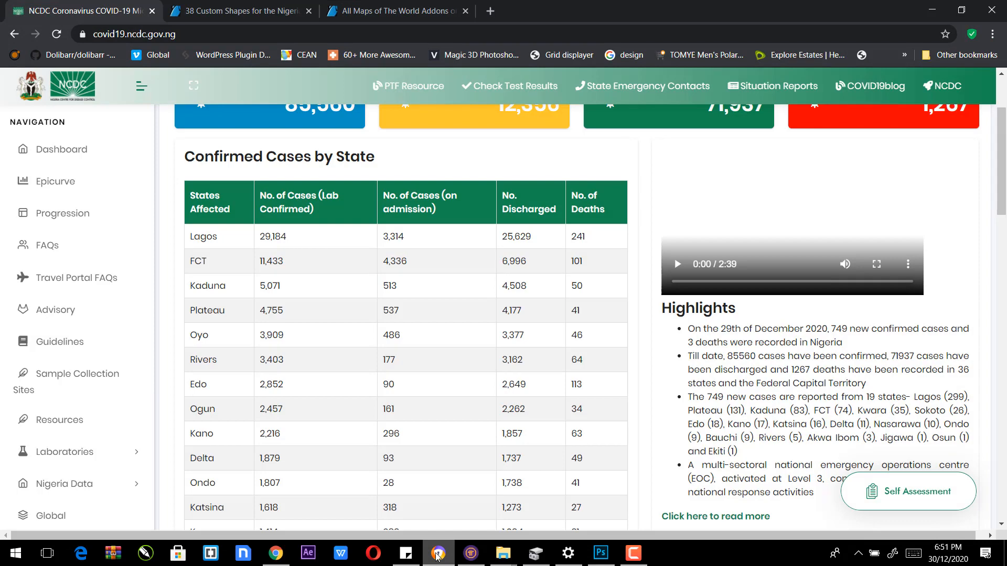
click(438, 553)
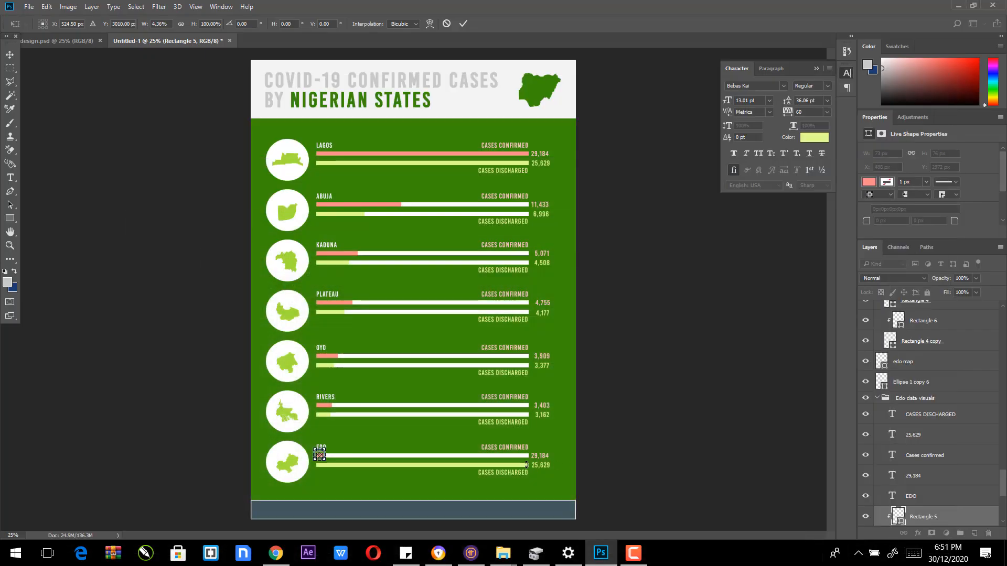
key(Return)
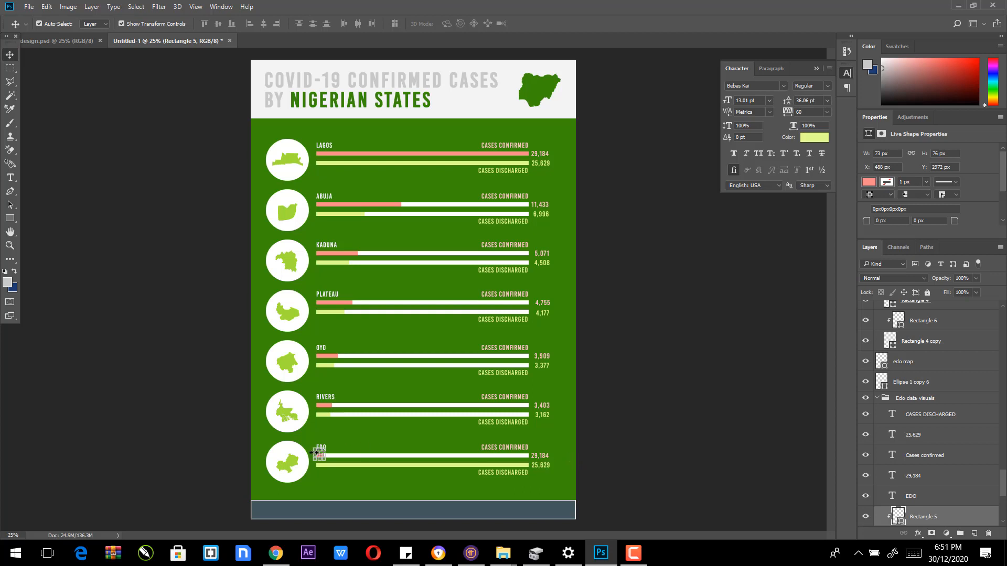
Step: Widen Edo's pink bar to about 118 px and shift it toward the circle to about X 464 px
key(ctrl+t)
drag(326, 454, 330, 455)
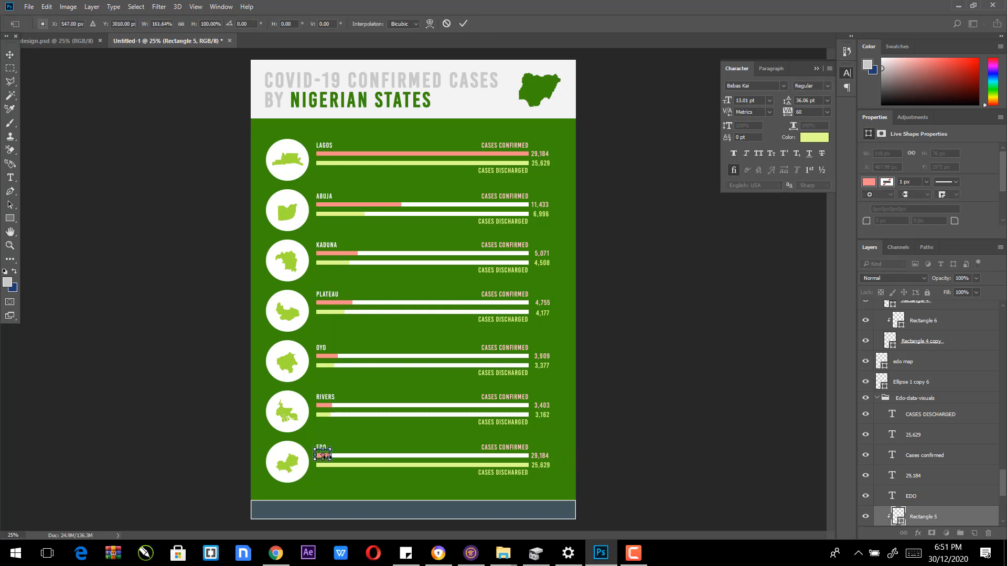
key(Return)
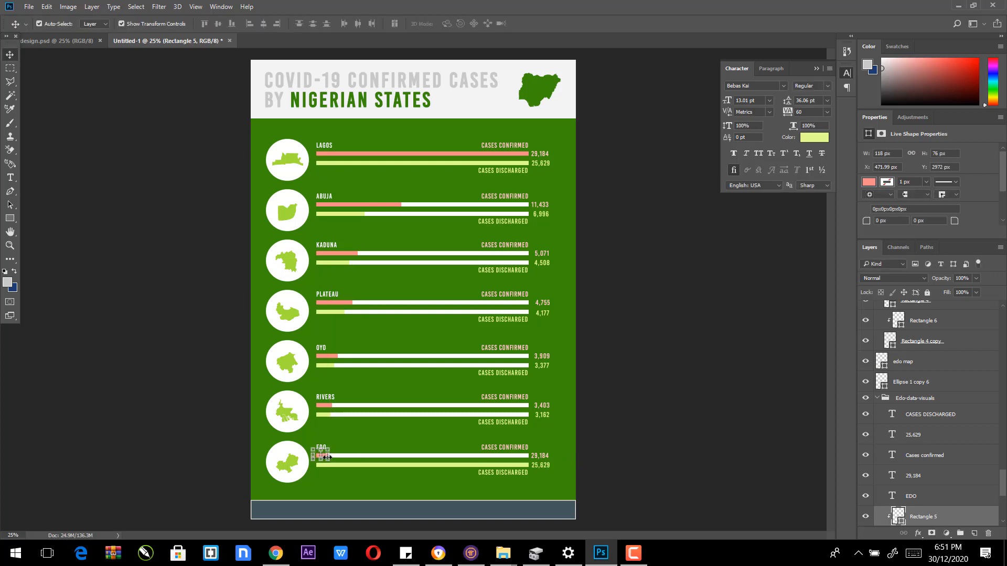
key(Left)
key(Left)
key(Left)
key(Left)
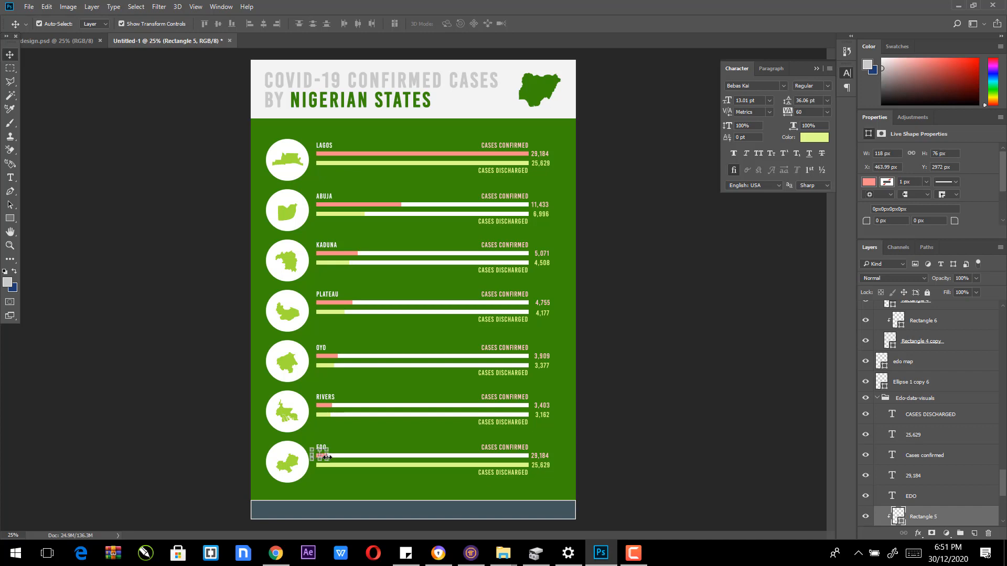
Step: Check Edo's discharged cases in the NCDC table and shorten Edo's yellow bar from its far end to about 76 px wide
click(439, 557)
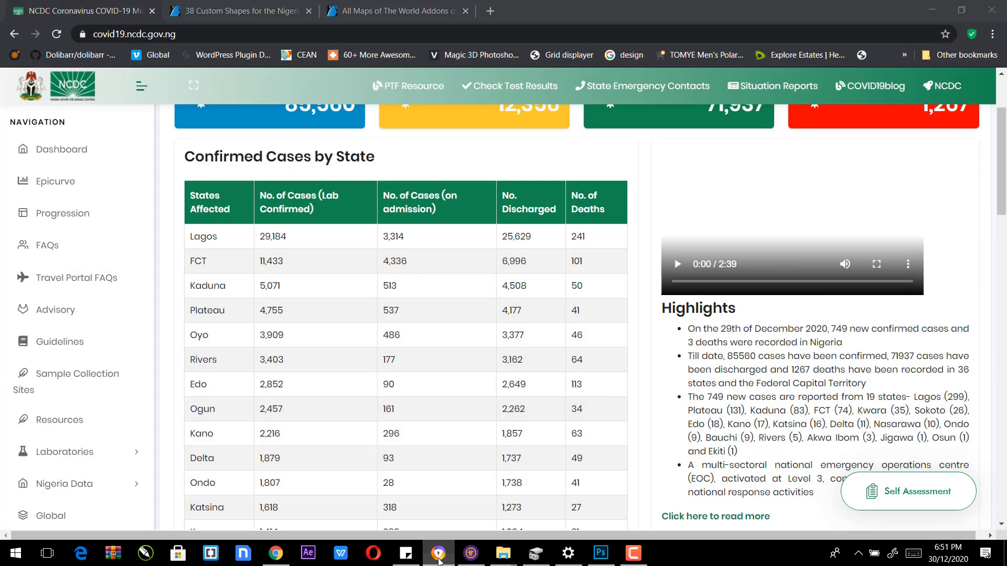
click(438, 557)
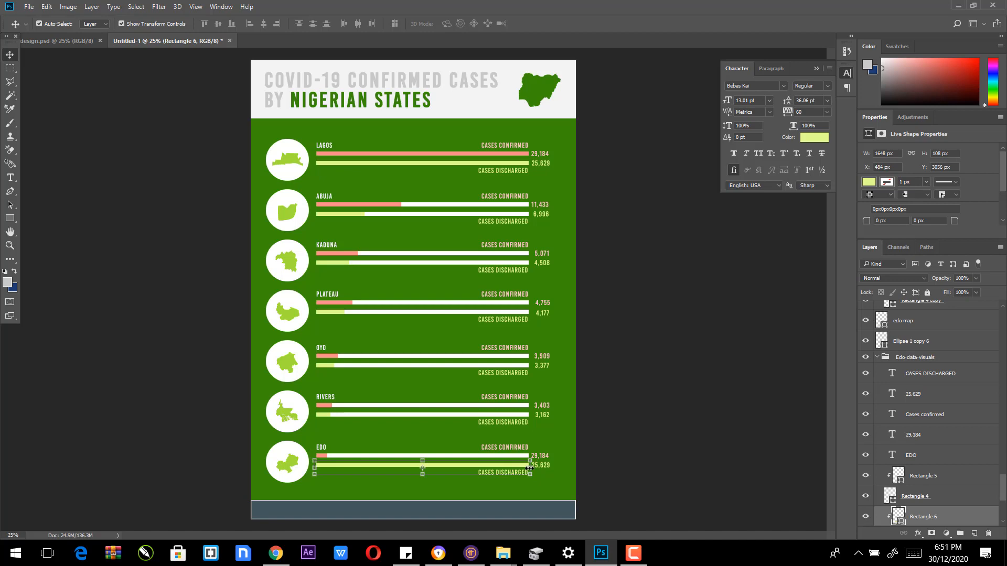
drag(530, 467, 320, 465)
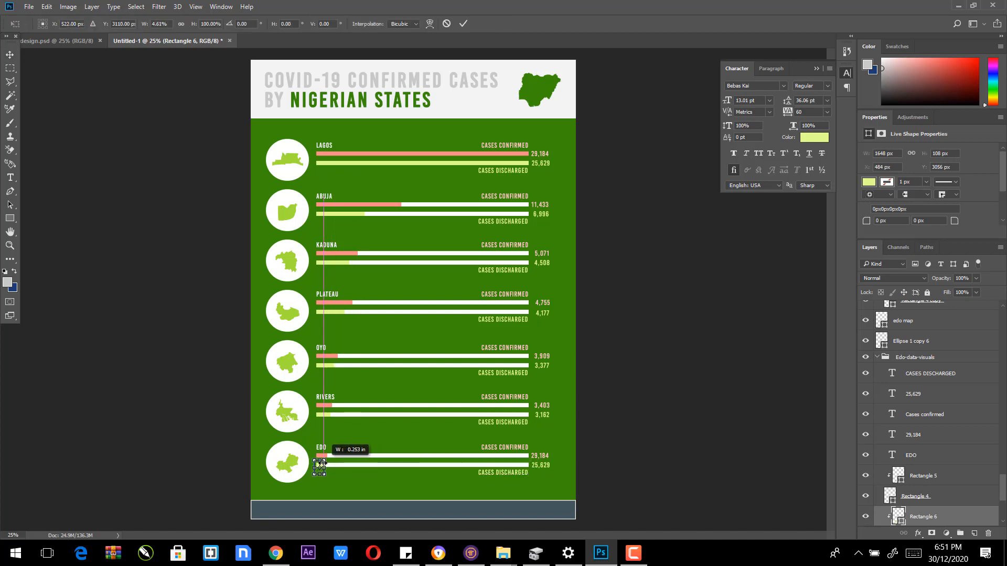
key(Return)
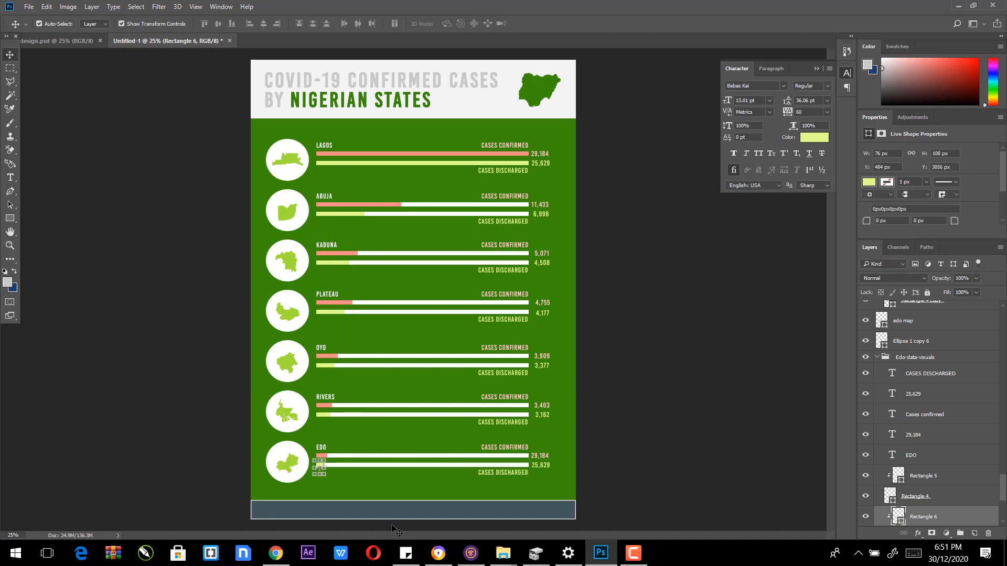
Step: Change Edo's discharged cases number to 2,649, checking it against the NCDC table
click(442, 556)
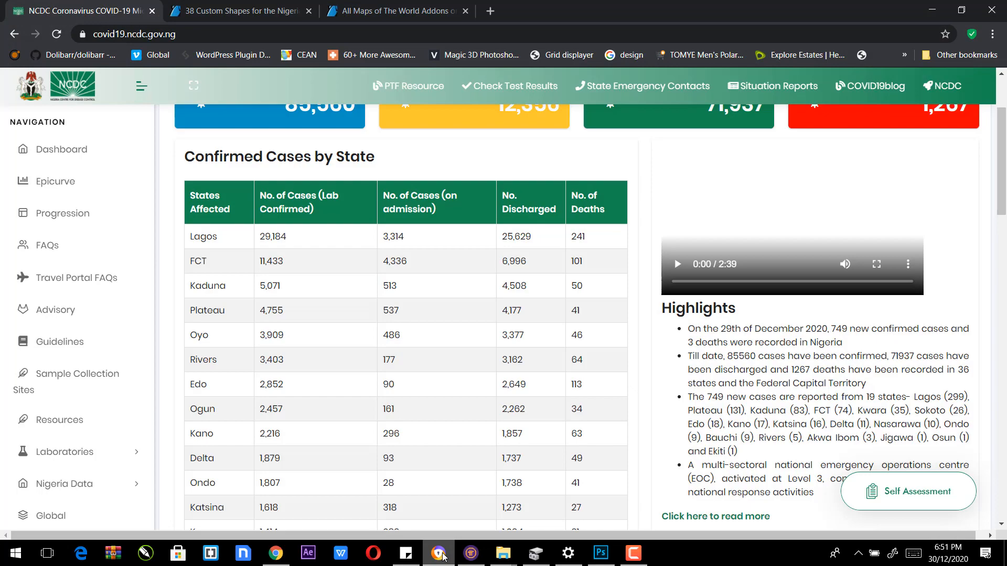
click(442, 555)
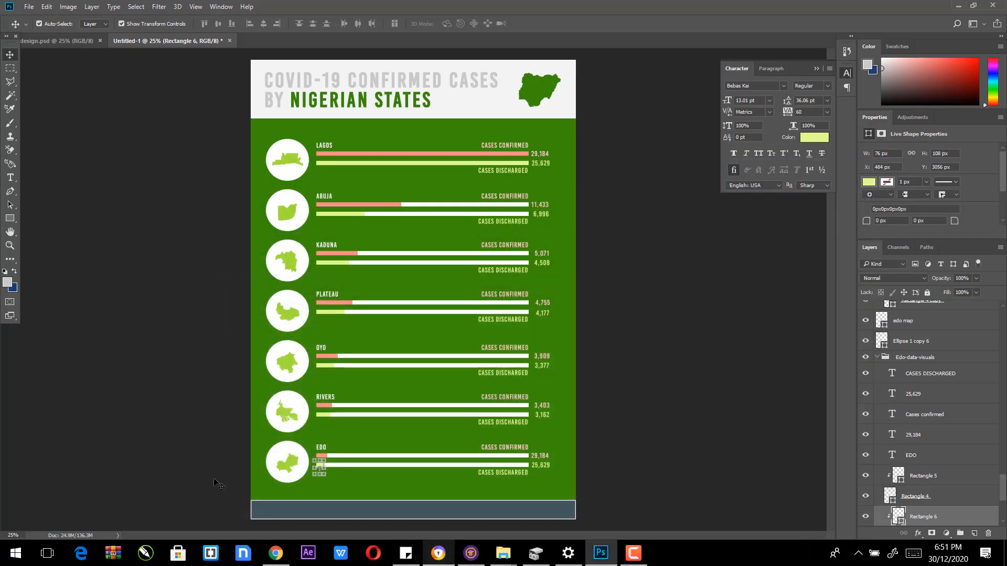
click(9, 178)
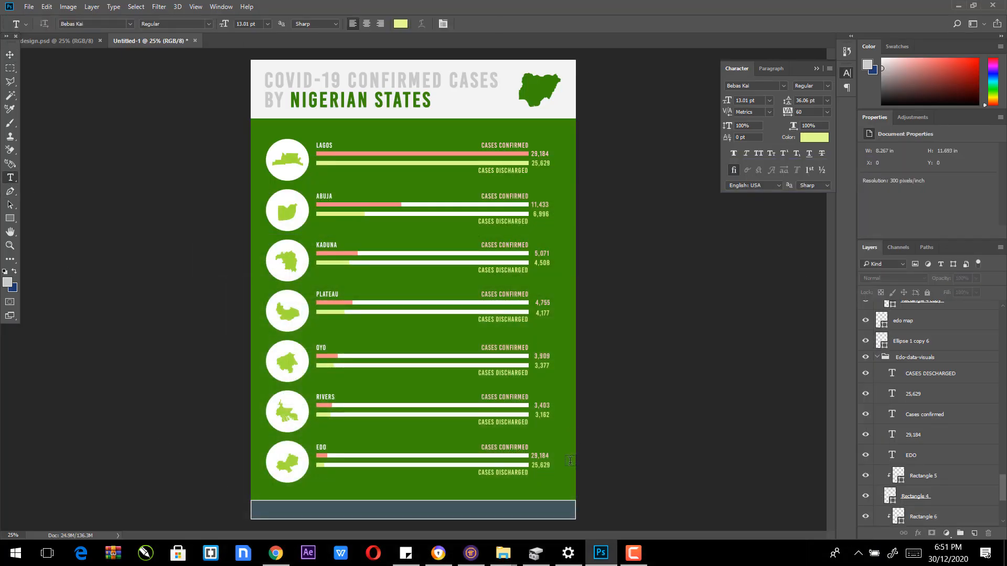
double_click(532, 465)
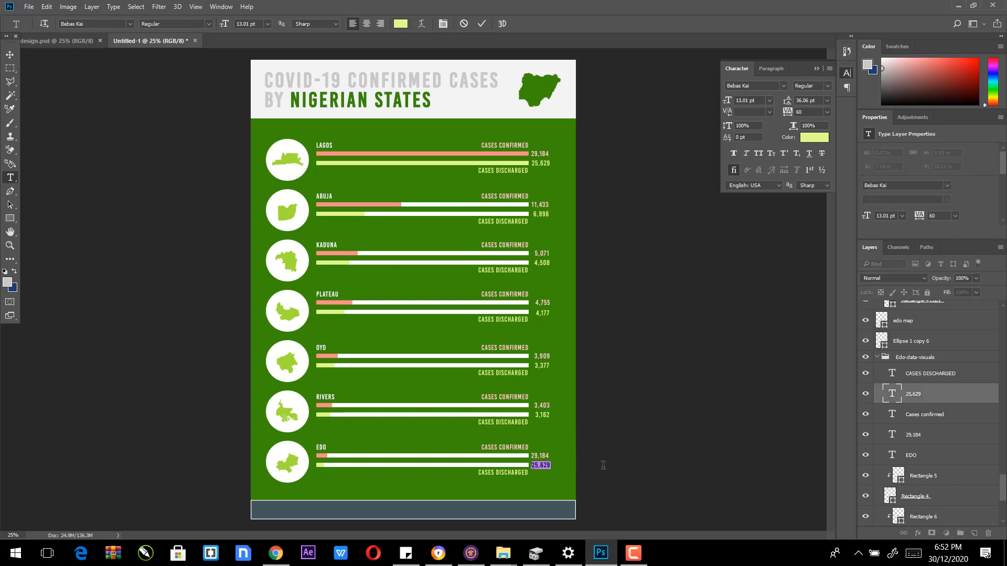
text(2)
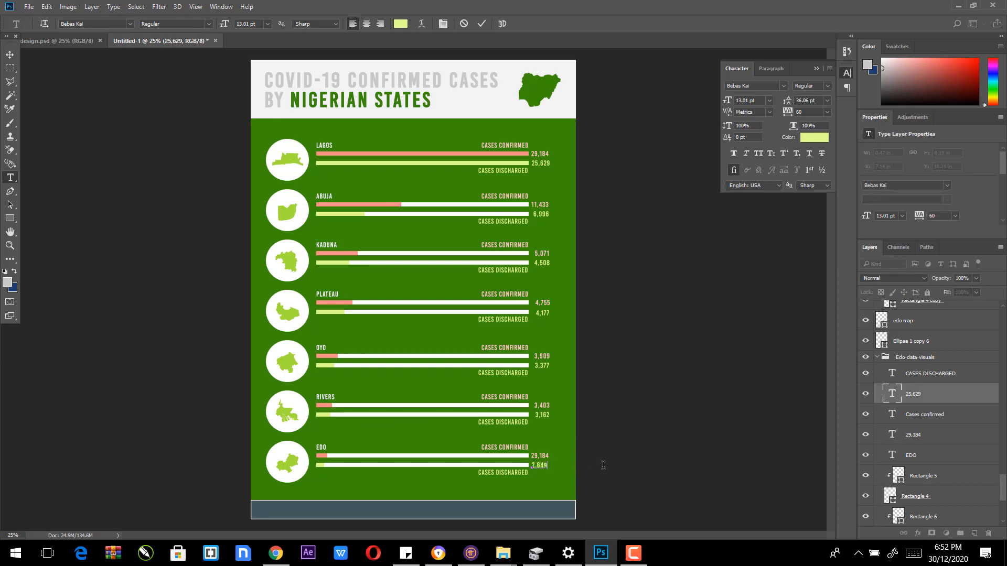
click(440, 557)
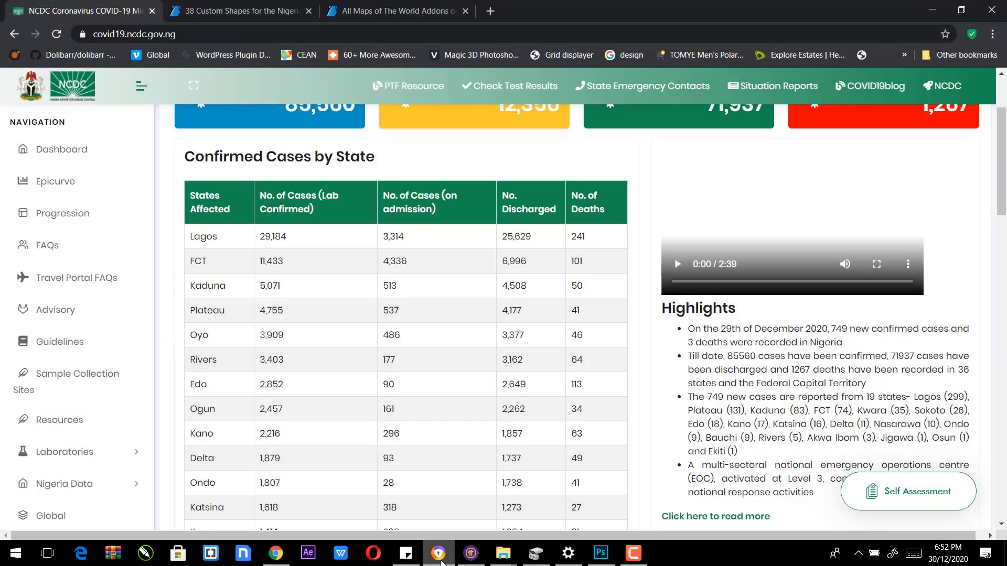
click(439, 555)
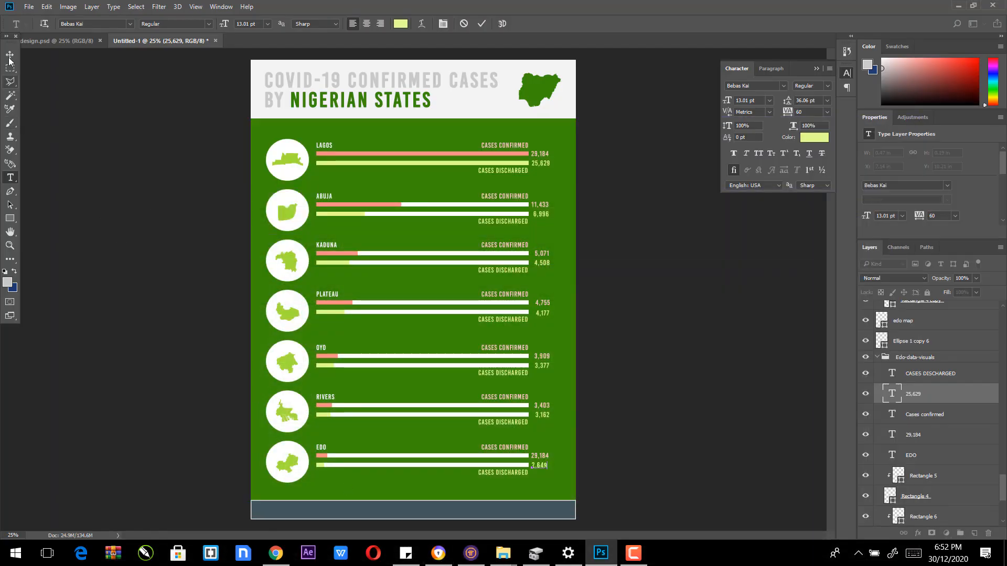
click(10, 56)
click(10, 178)
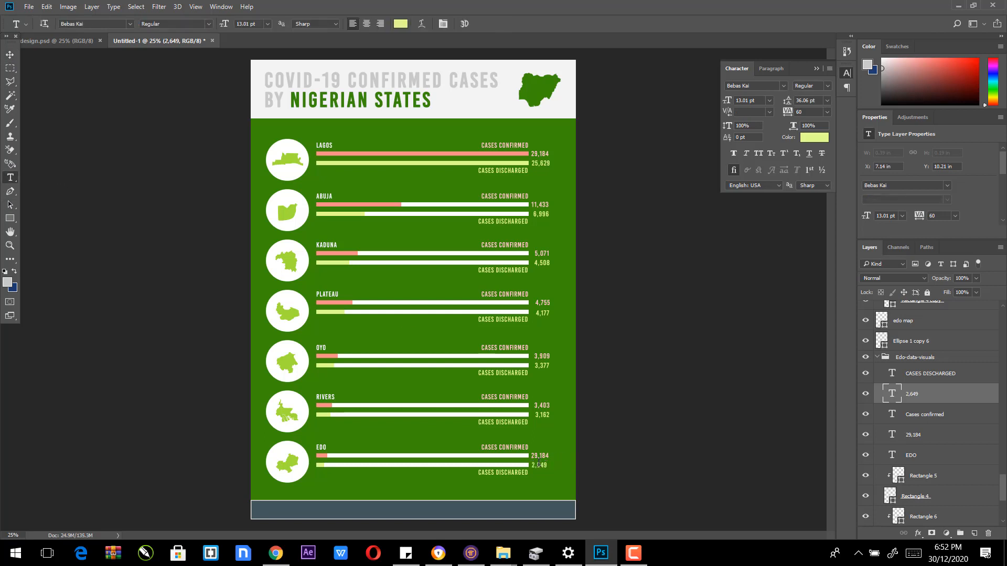
Step: Change Edo's confirmed cases number to 2,852
drag(532, 456, 604, 455)
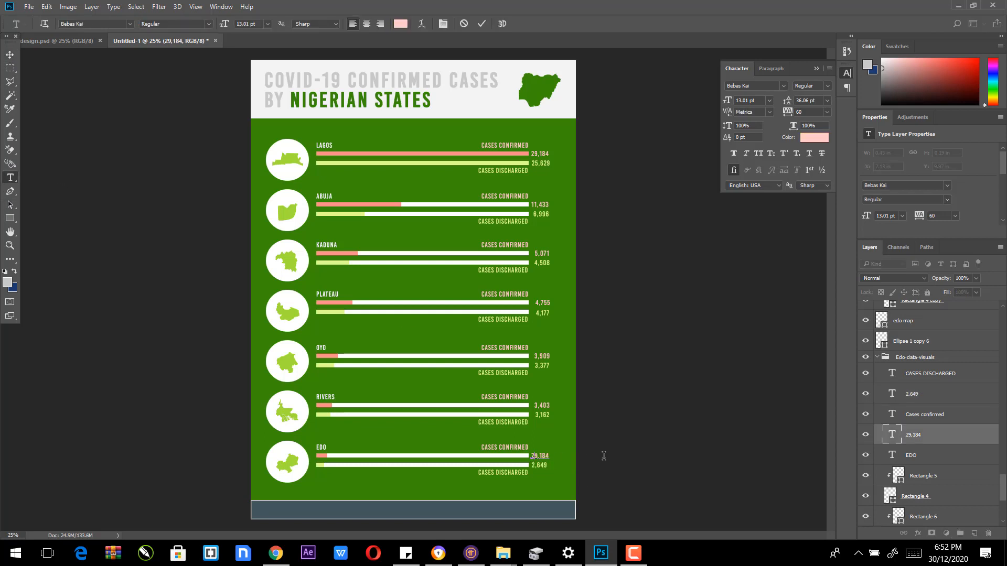
text(2,)
click(9, 55)
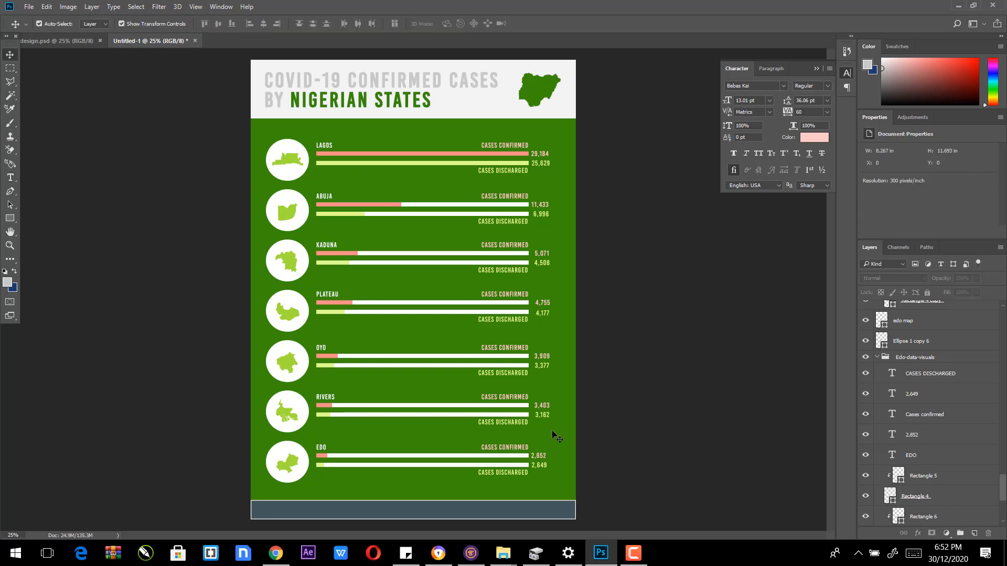
Step: Align the right edges of Edo's confirmed and discharged numbers, one after the other, with Rivers' discharged number
click(541, 456)
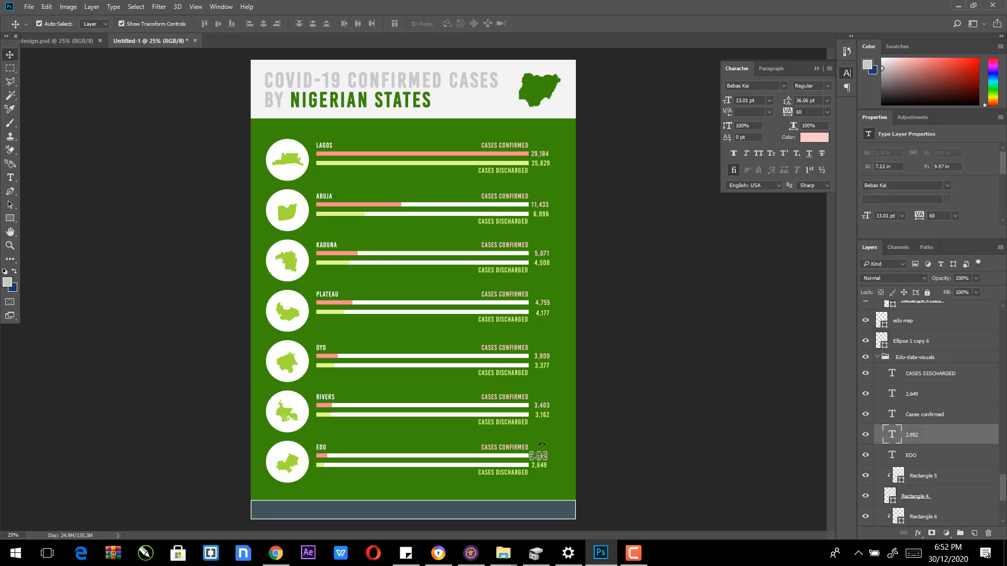
shift+click(544, 415)
click(276, 24)
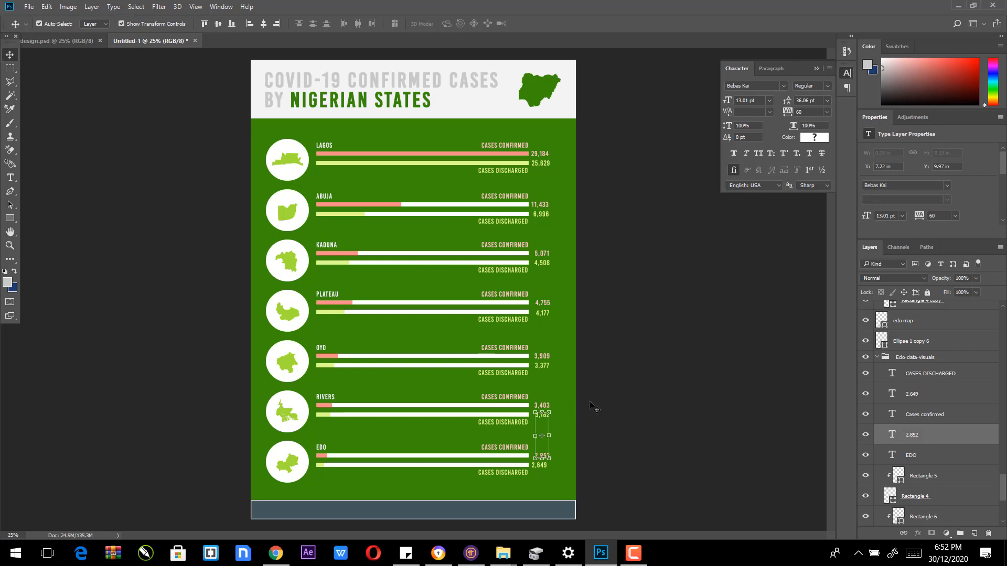
click(592, 407)
click(540, 466)
shift+click(542, 417)
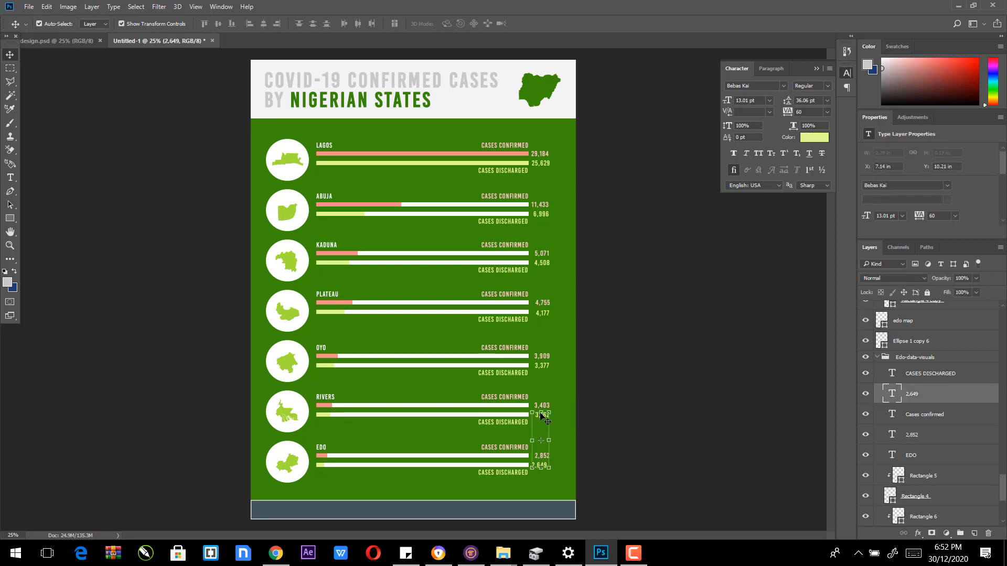
click(277, 23)
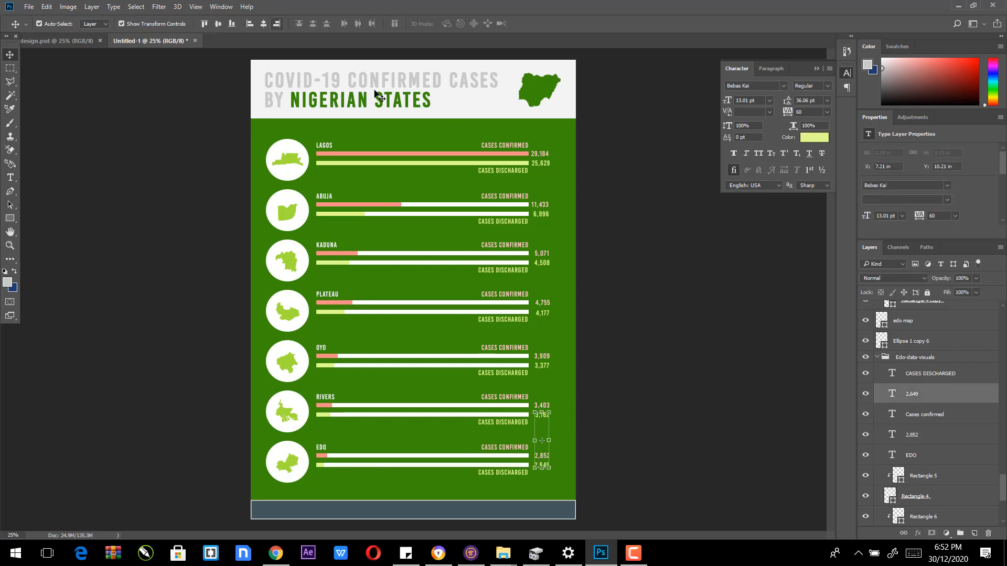
click(698, 357)
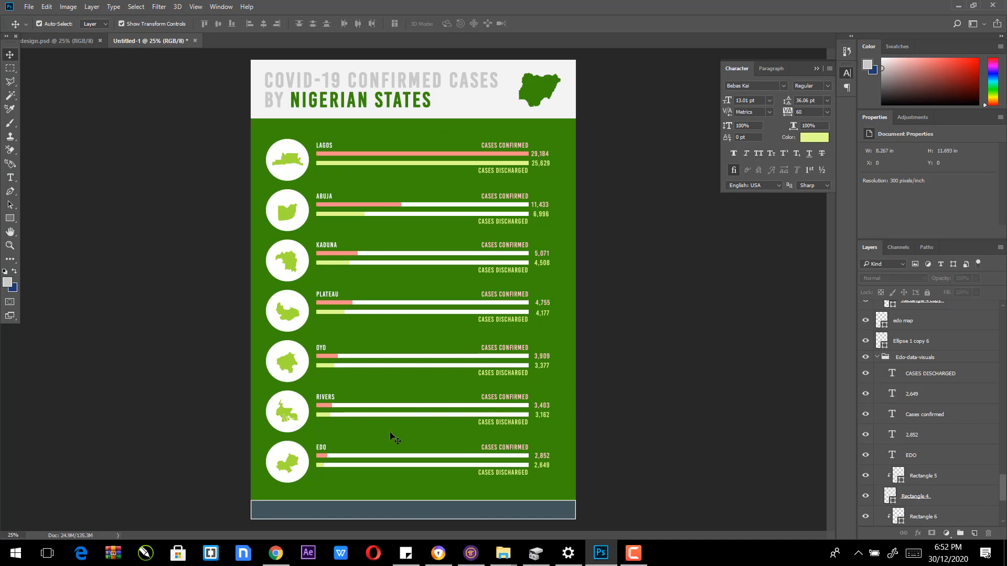
Step: Save the document as a Photoshop file named "Data design with photoshop" in the design by data series folder, with maximized compatibility
key(ctrl+s)
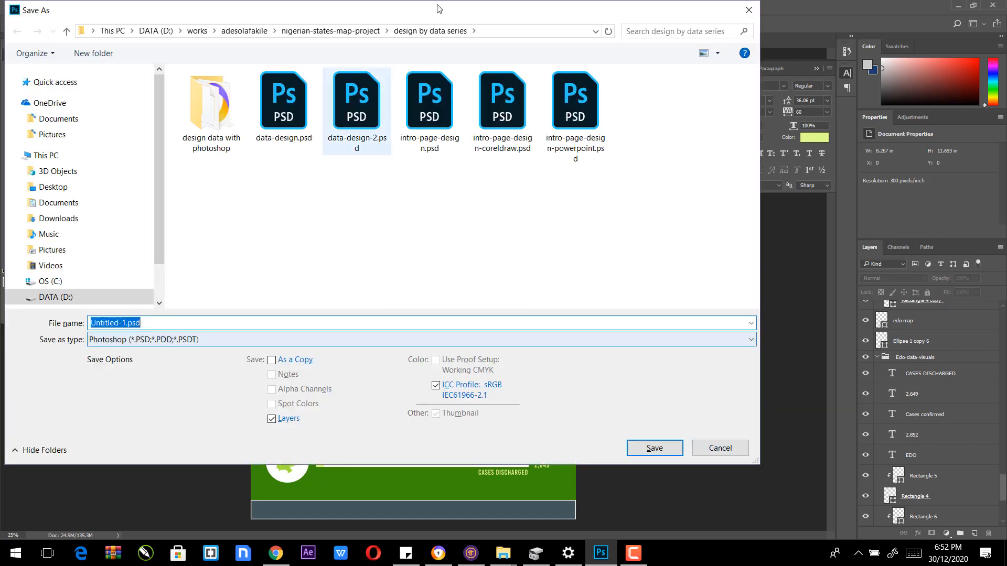
drag(440, 3, 940, 121)
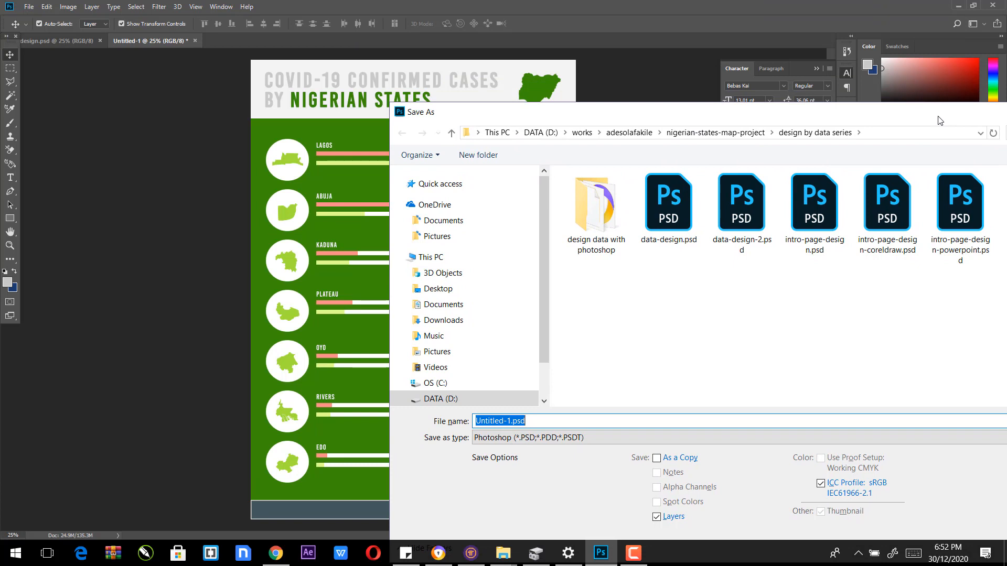
text(Da)
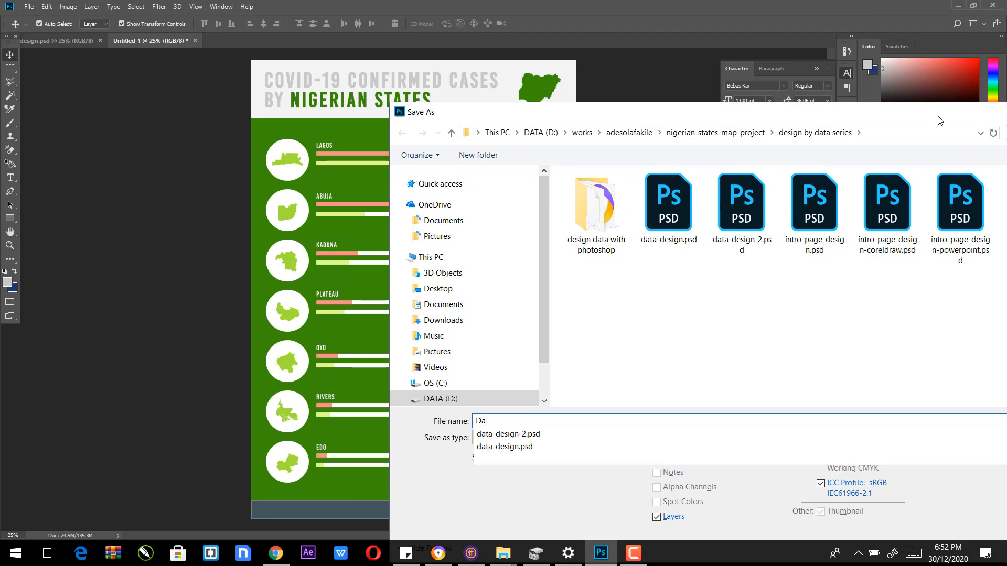
text(ta desi)
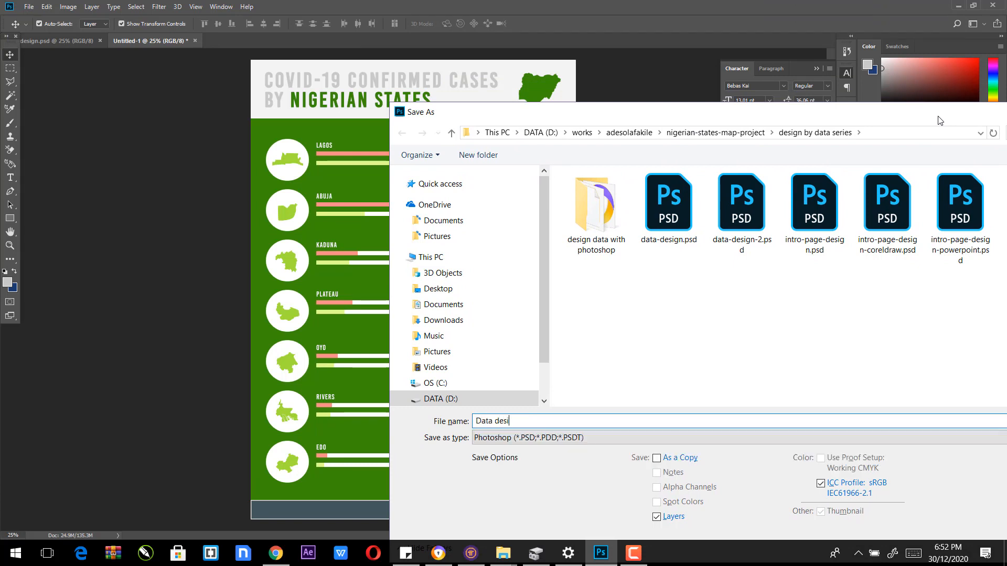
text(gn with photoshop)
key(Return)
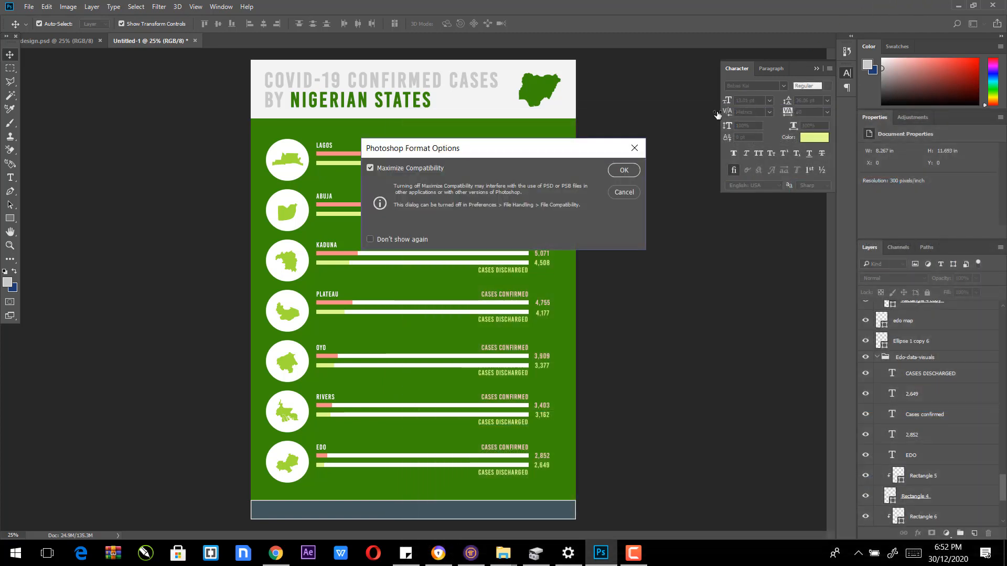
click(624, 169)
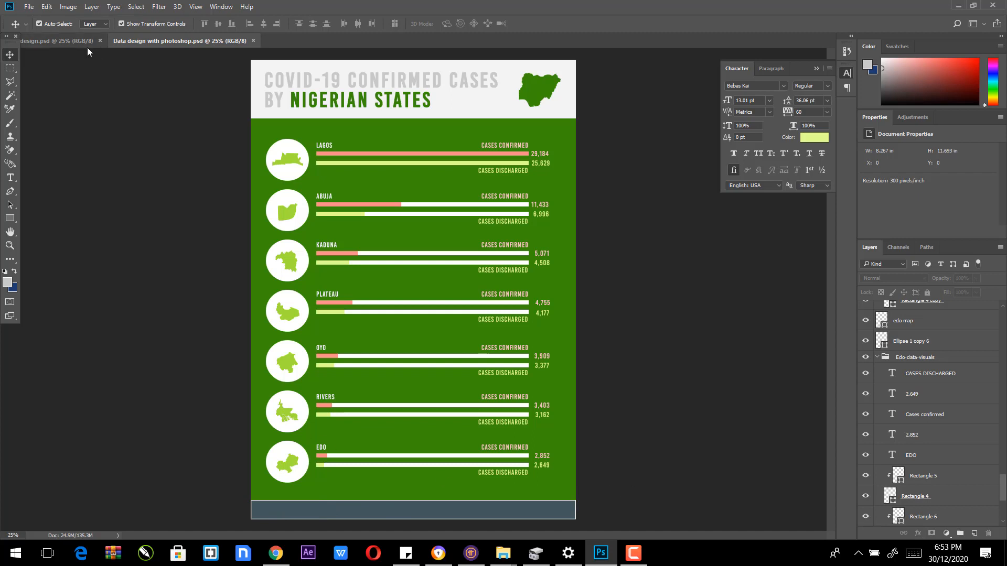
Step: Check the footer legend in the reference design and draw a legend rectangle of about 104 × 76 px in the dark footer at about X 388, Y 3392 px
click(61, 43)
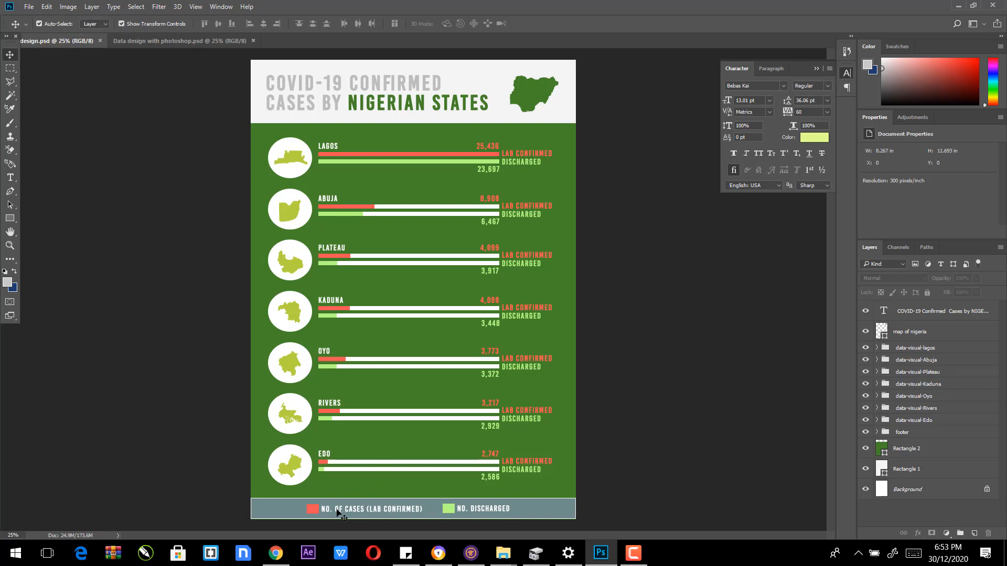
click(146, 42)
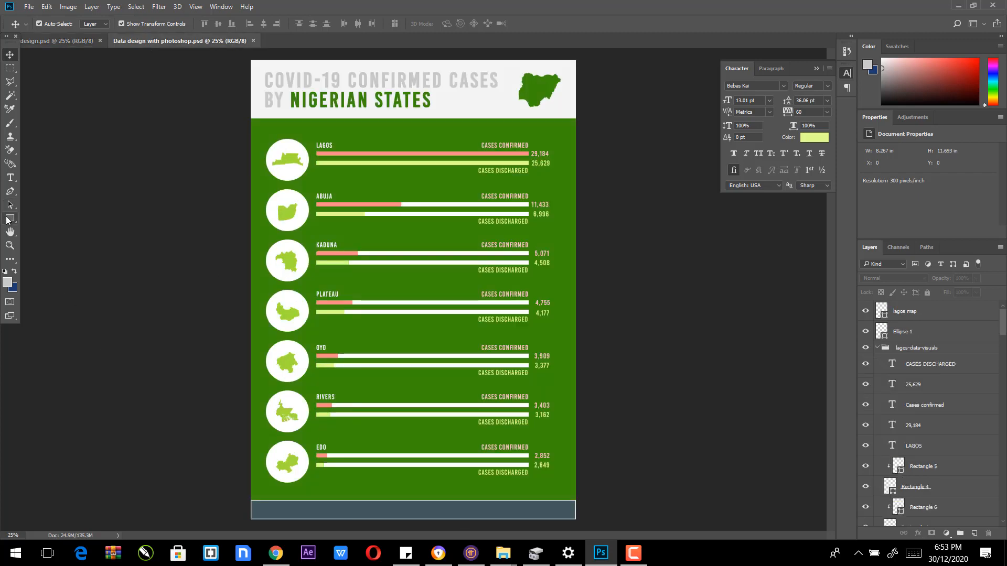
click(10, 218)
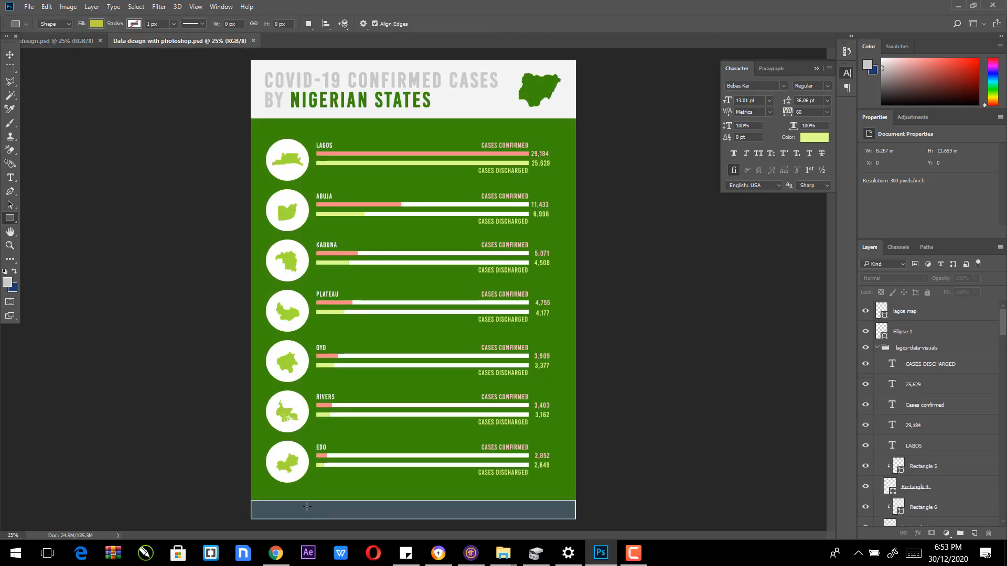
drag(301, 507, 315, 517)
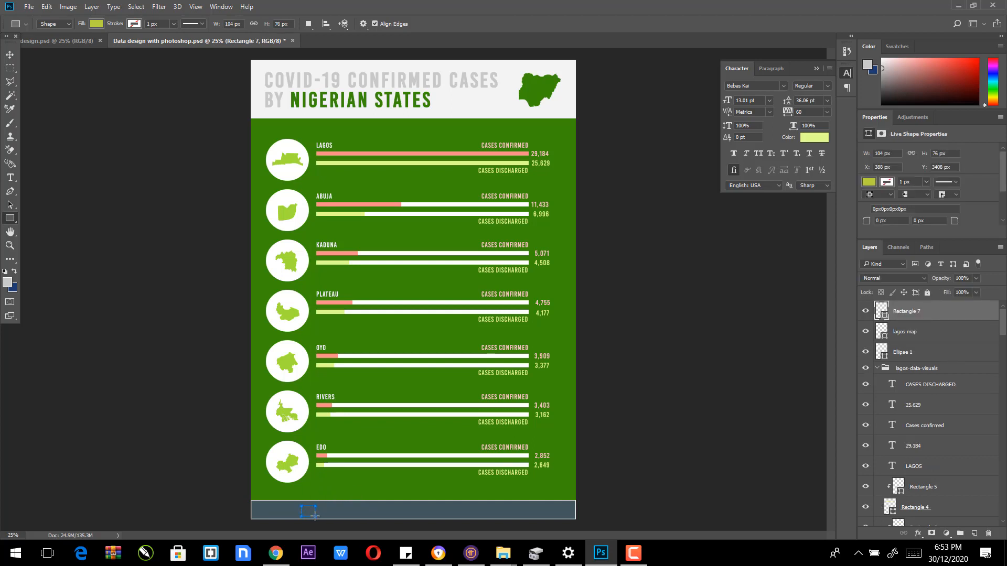
click(10, 55)
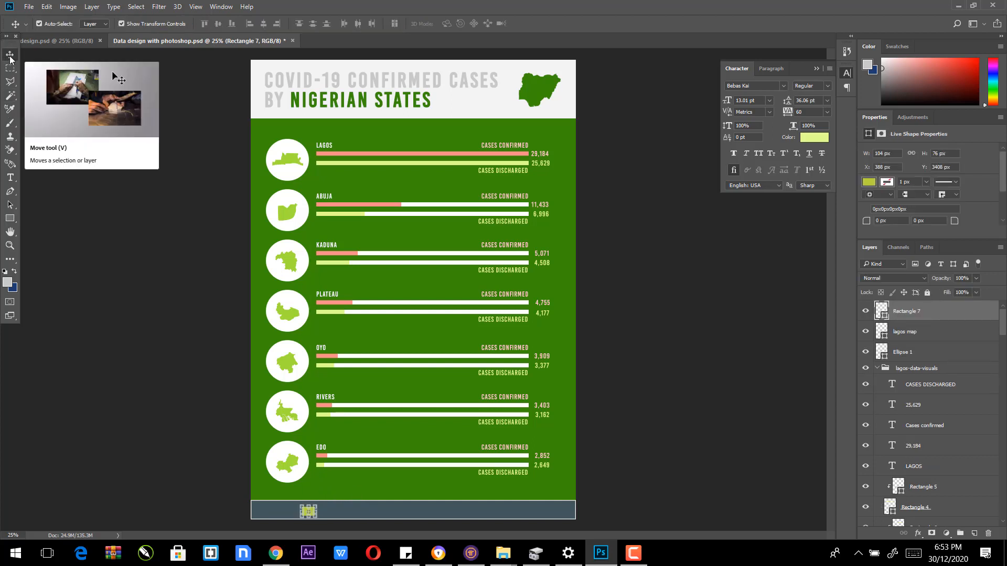
key(Up)
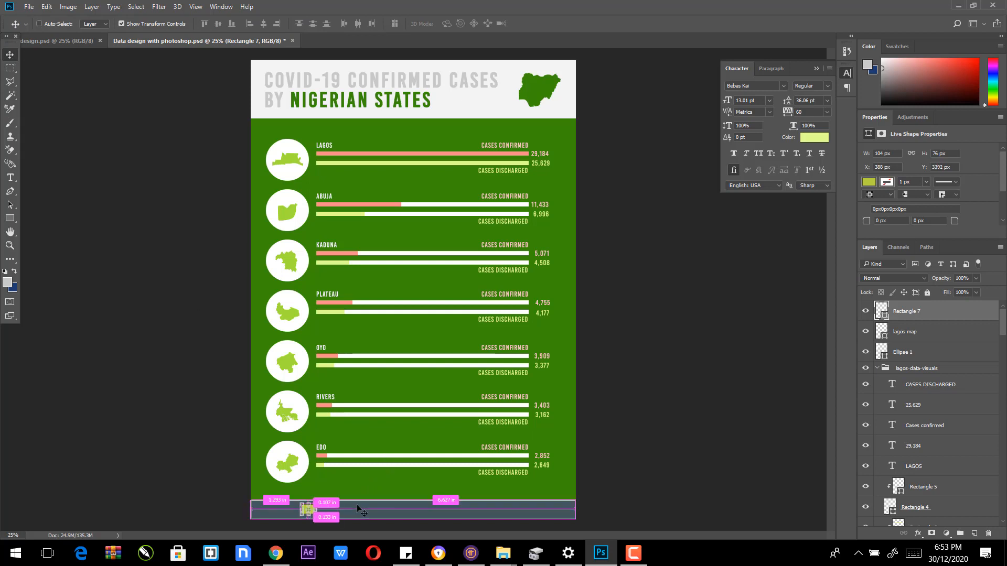
Step: Duplicate the legend rectangle along the footer to about X 1432 px and fill the original with the confirmed bars' pink, #ff8888
drag(360, 510, 493, 509)
ctrl+click(314, 510)
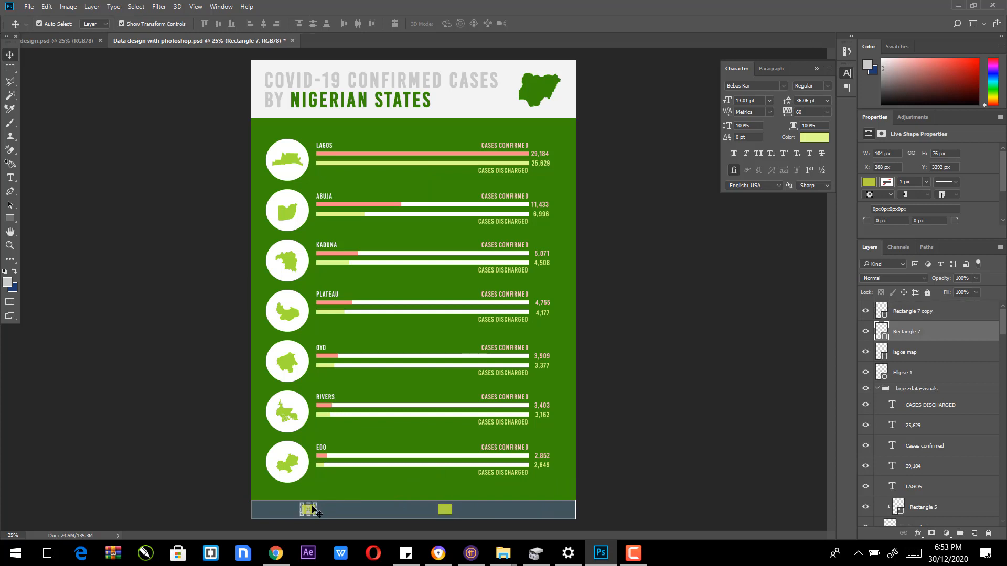
double_click(881, 332)
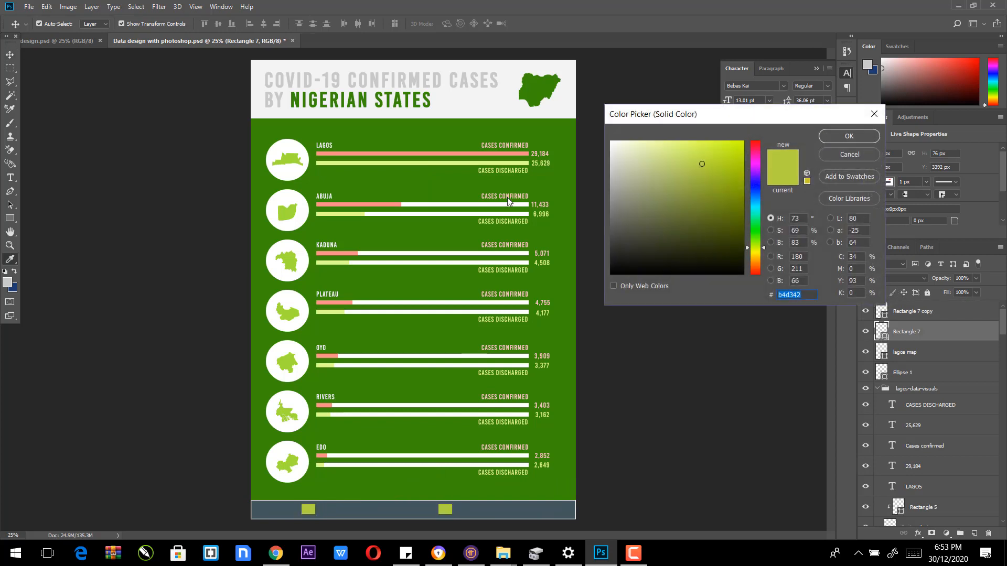
click(477, 154)
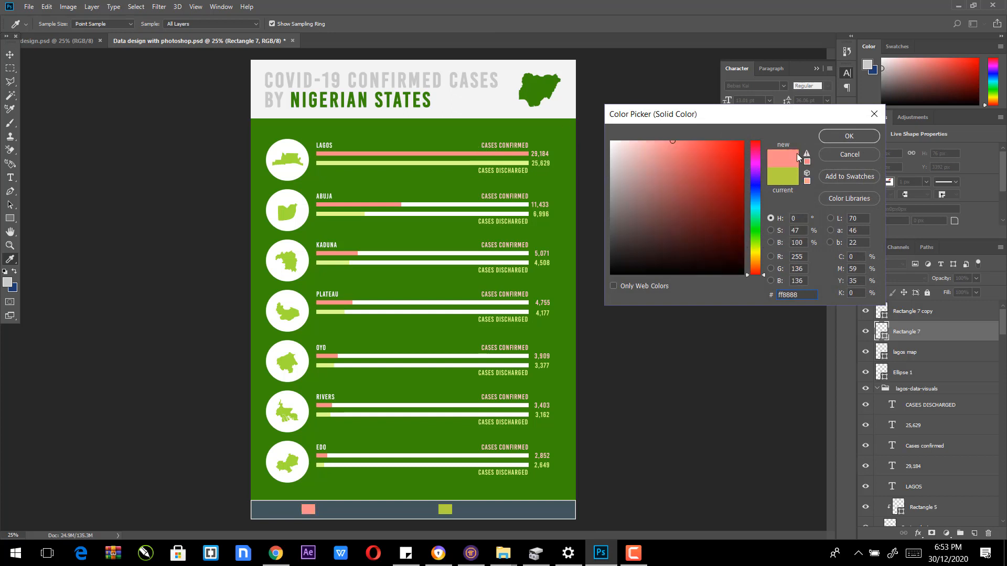
click(829, 136)
Step: Fill the duplicated legend rectangle with the discharged bars' light yellow-green, #e1ff90
click(881, 313)
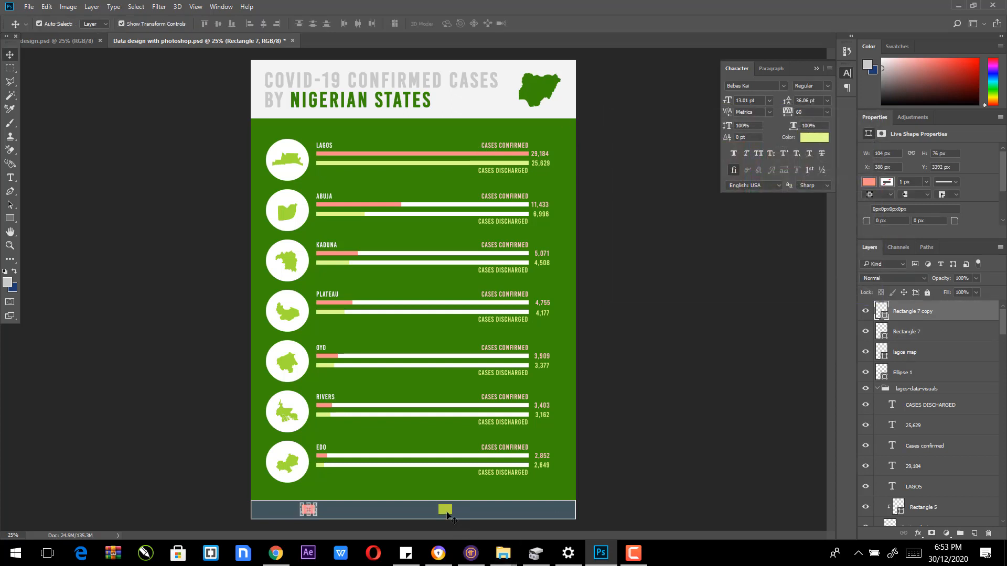
double_click(881, 313)
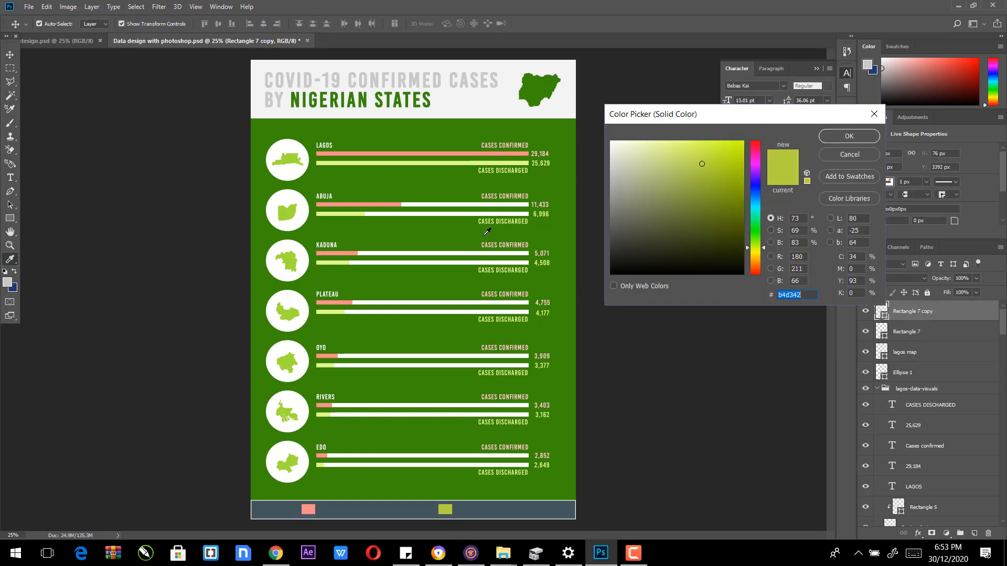
click(416, 162)
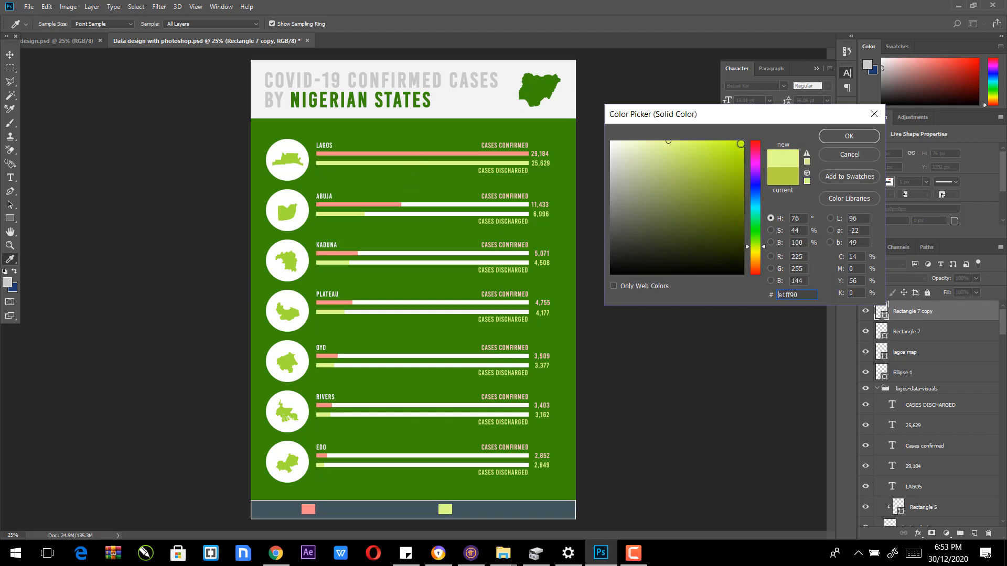
click(847, 137)
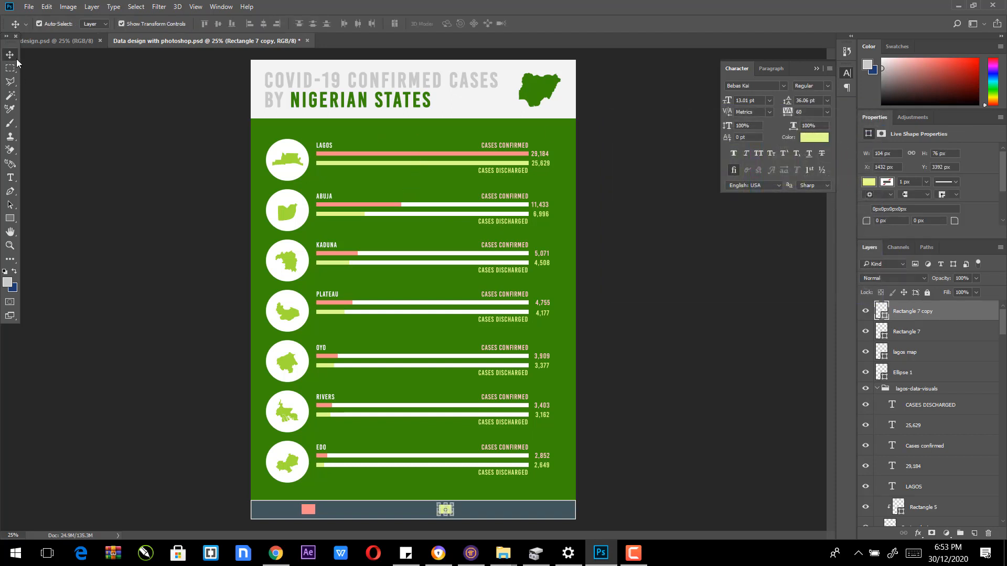
click(148, 297)
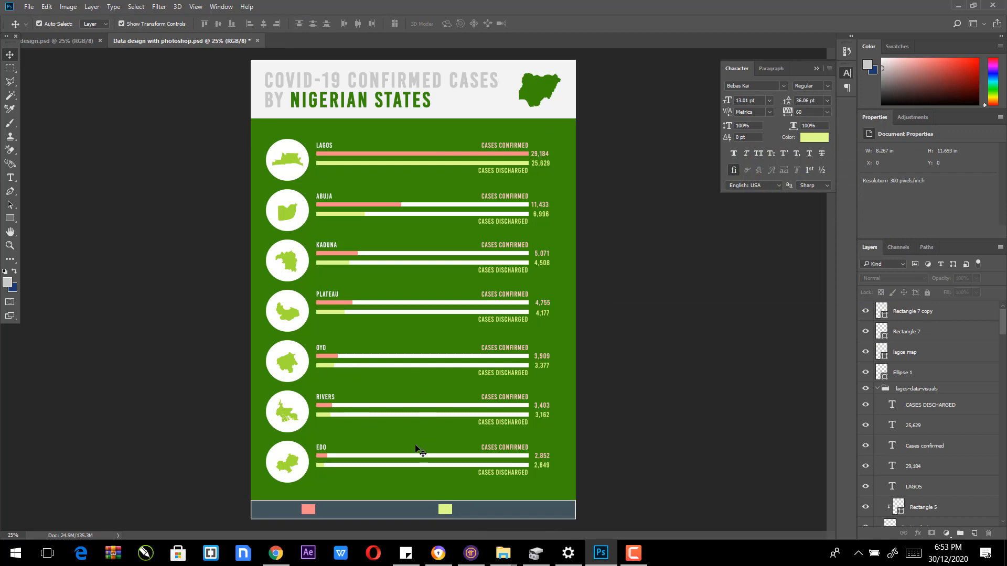
Step: Add the legend text "NO. OF CASES (LAB CONFIRMED)" in the footer beside the pink rectangle
click(10, 178)
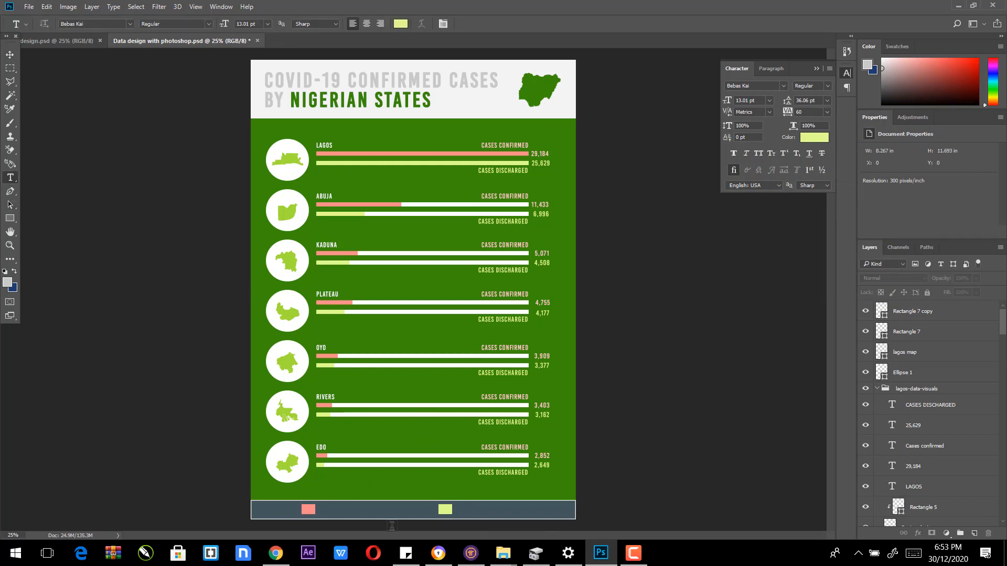
click(321, 509)
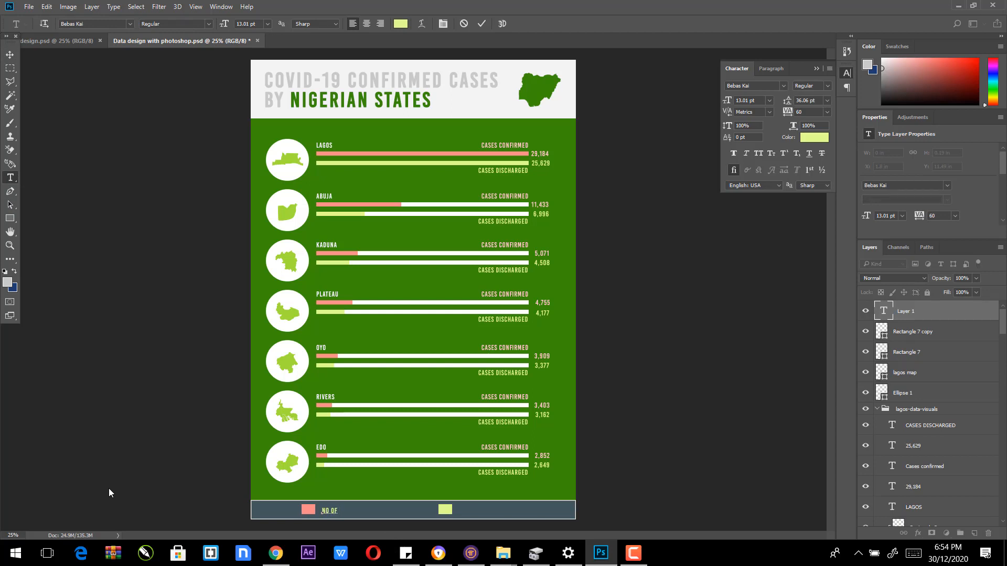
click(439, 556)
click(439, 557)
text(ES )
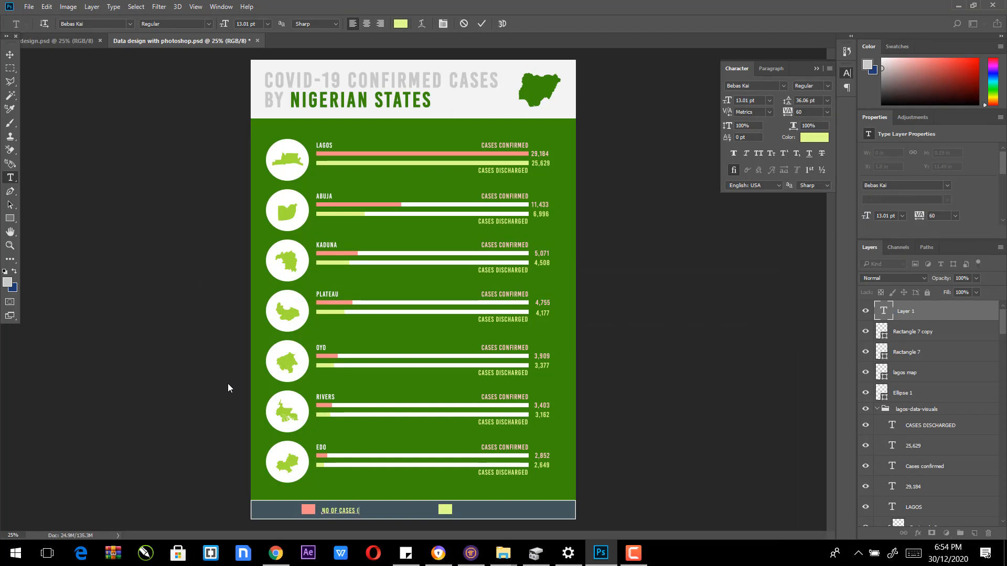
text((LAB CONFIRMED)
click(328, 510)
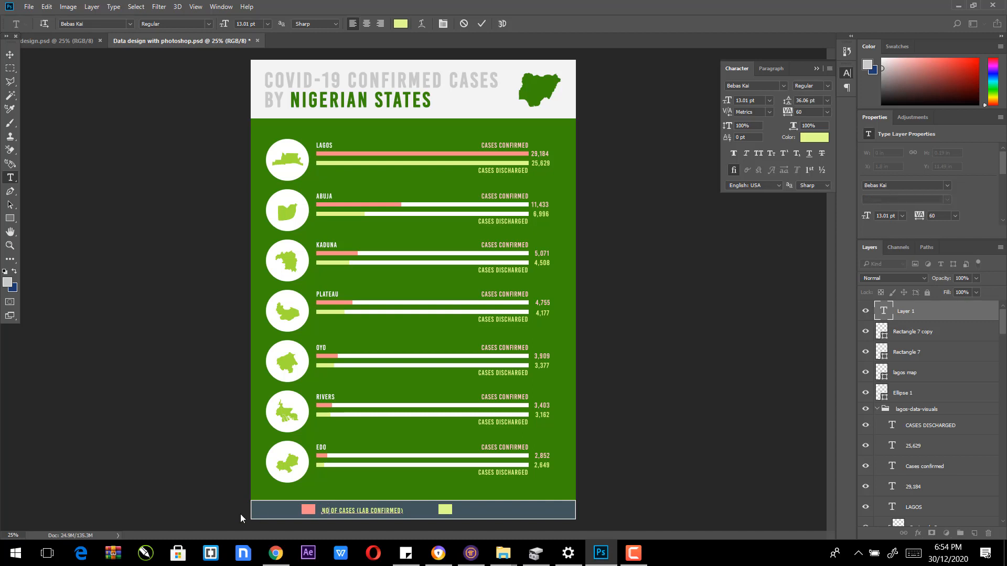
text(.)
click(9, 55)
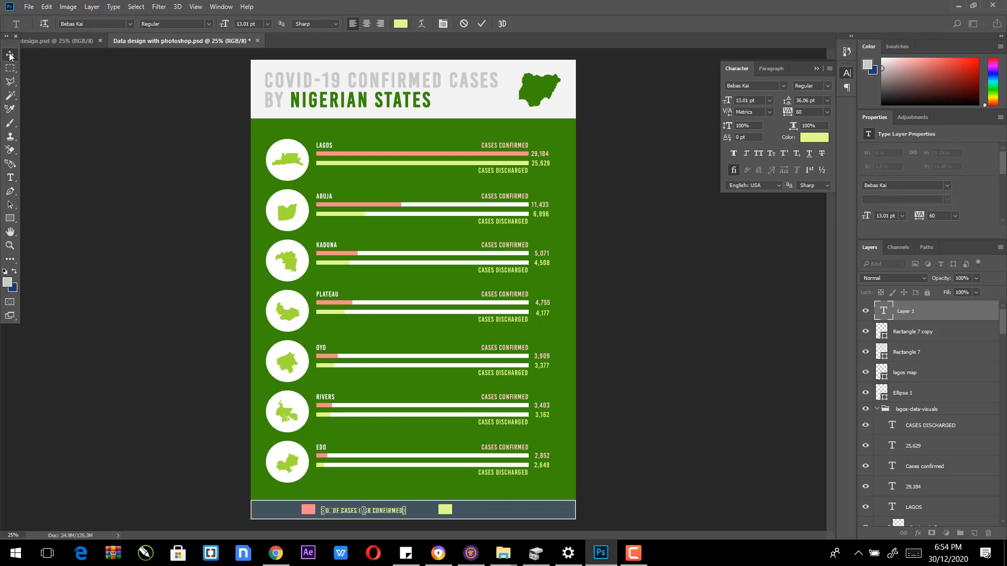
Step: Nudge the legend text closer to the pink rectangle and line it up vertically at about Y 11.35 in
key(Left)
key(Left)
key(Left)
key(Left)
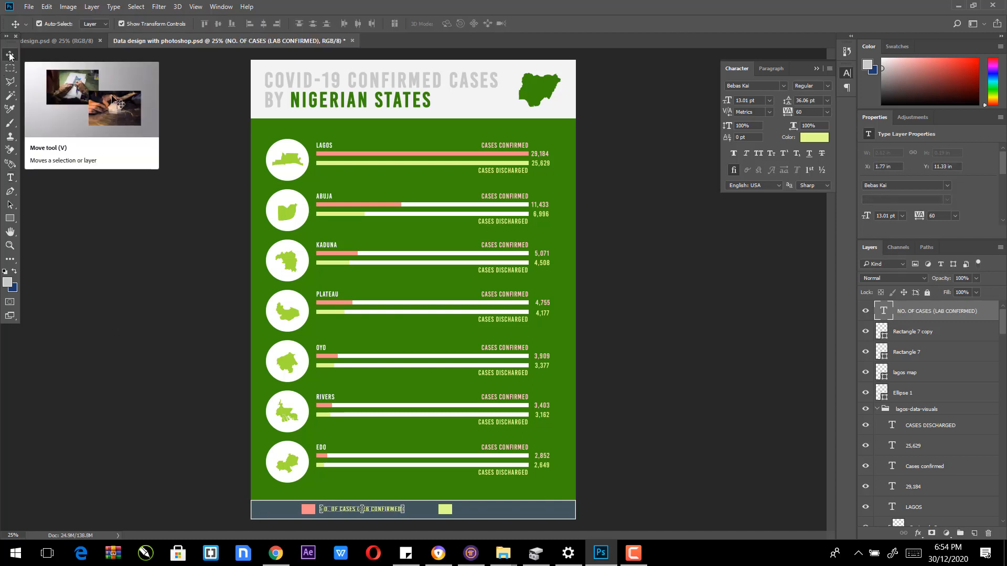
key(Down)
Step: Duplicate the legend text and place the copy beside the yellow-green rectangle at about X 5.37 in, level with the original
click(39, 24)
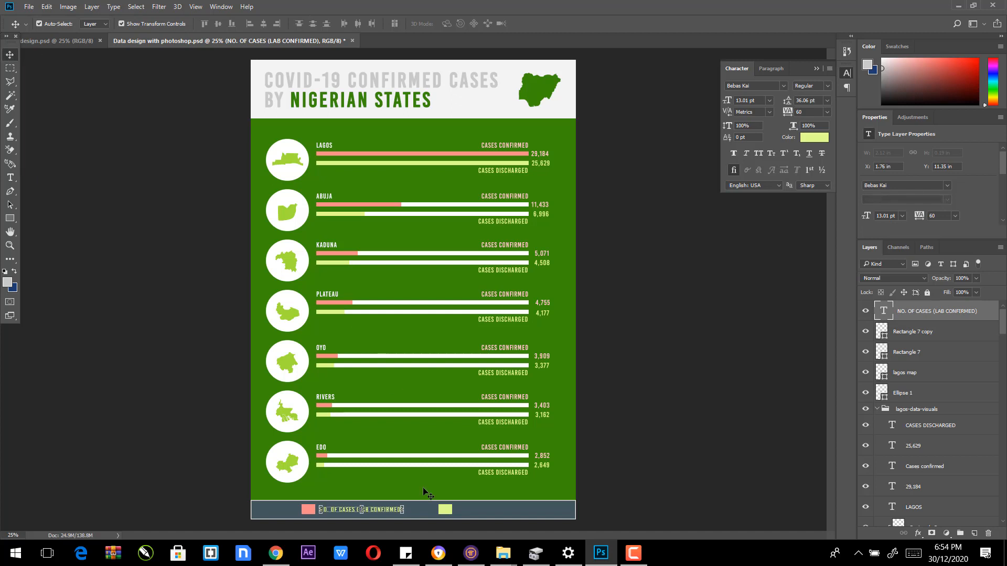
drag(431, 524, 567, 526)
key(ctrl+z)
drag(423, 513, 566, 516)
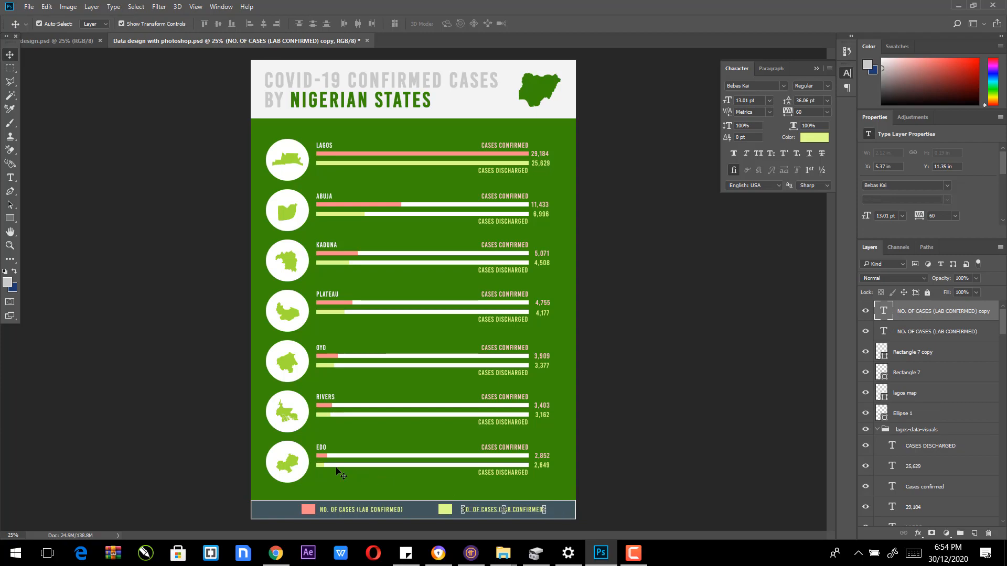
Step: Check the NCDC table's column headings, and change the duplicated legend text beside the yellow-green rectangle to "NO. DISCHARGED"
click(438, 552)
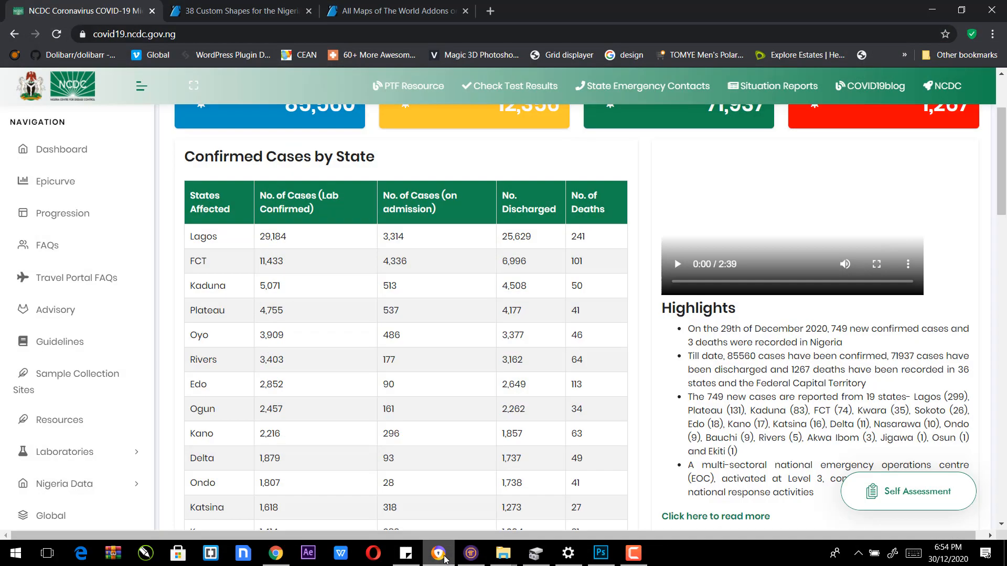
click(438, 553)
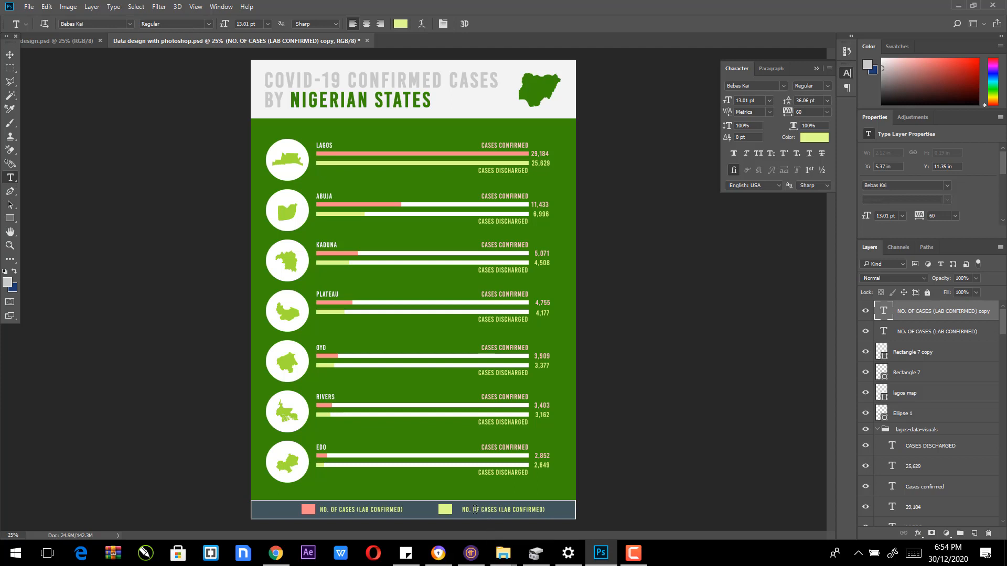
drag(474, 509, 627, 524)
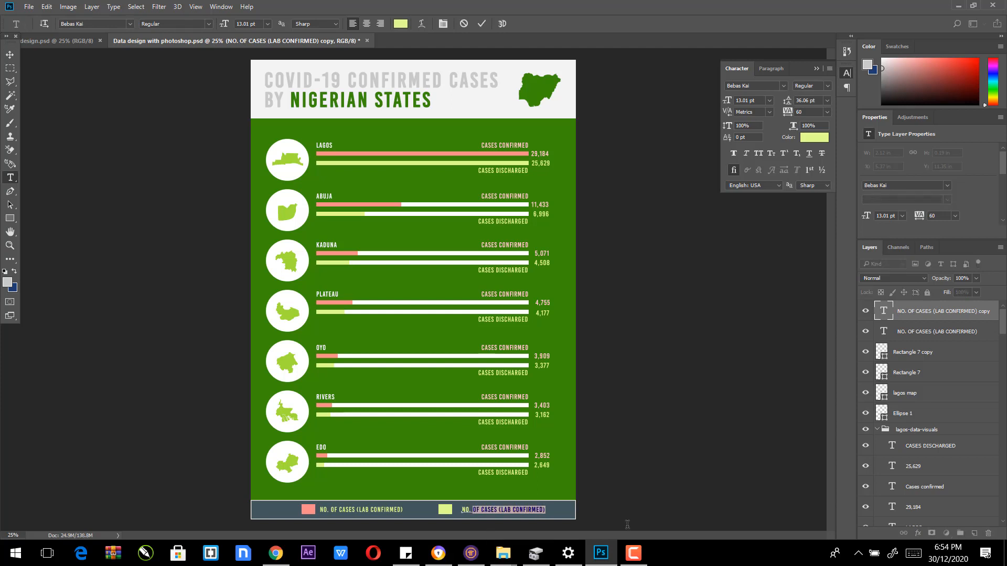
text(DISCH)
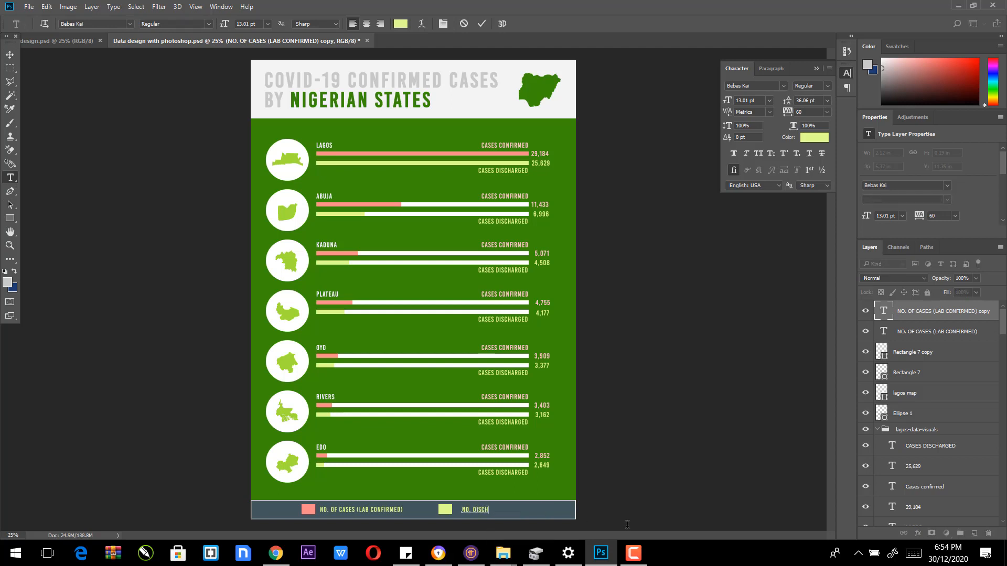
text(ARGED)
Step: Recolour the "NO. DISCHARGED" legend text with the header background's off-white, #f3f3f3
triple_click(502, 509)
click(402, 24)
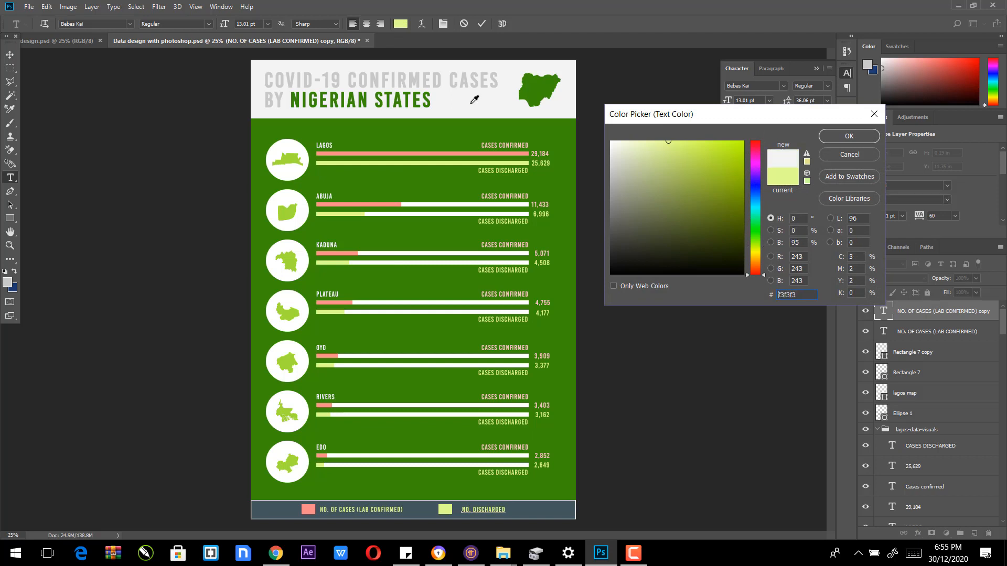
click(475, 102)
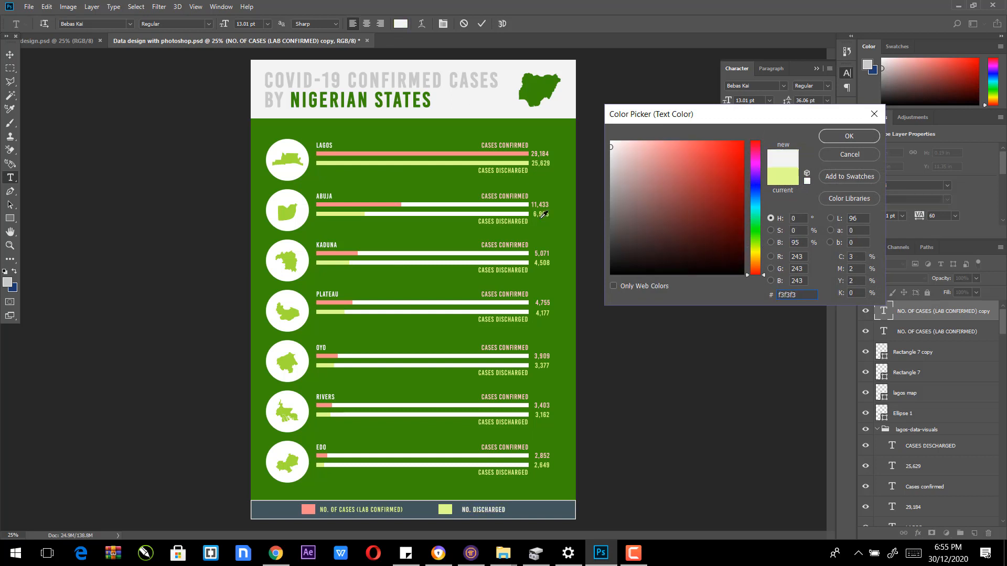
click(835, 135)
click(10, 54)
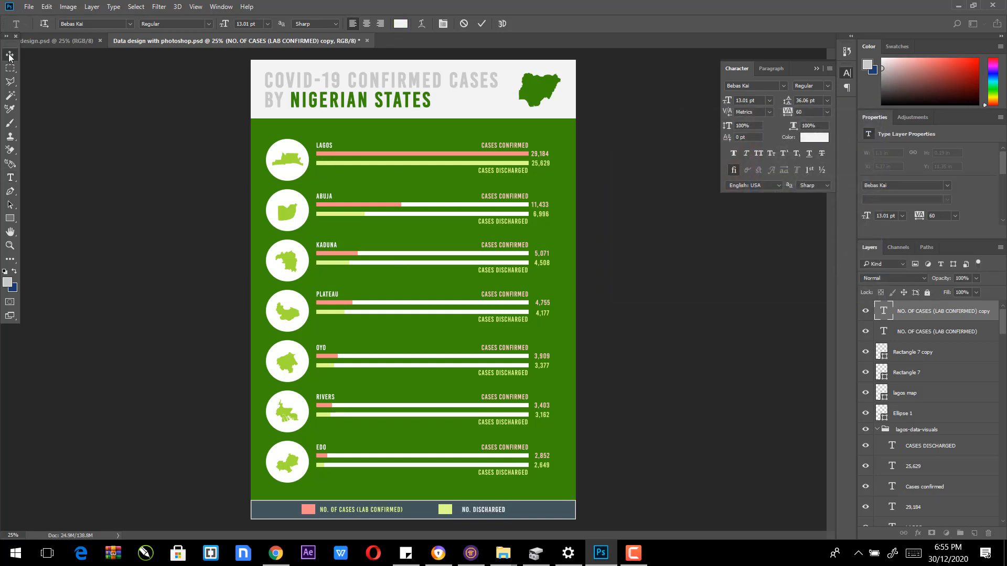
Step: Recolour the "NO. OF CASES (LAB CONFIRMED)" legend text with the header's off-white, #f3f3f3
click(10, 177)
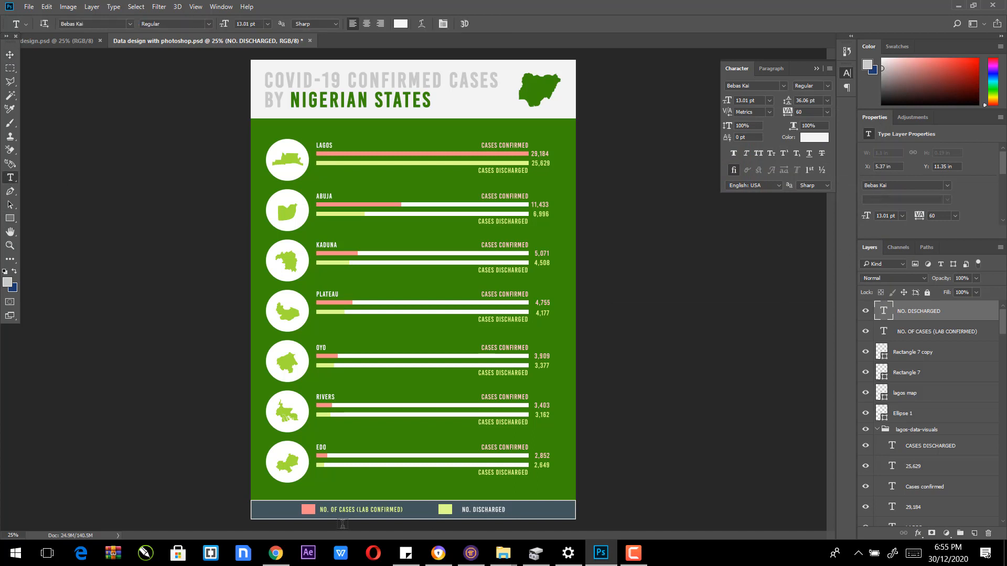
click(324, 509)
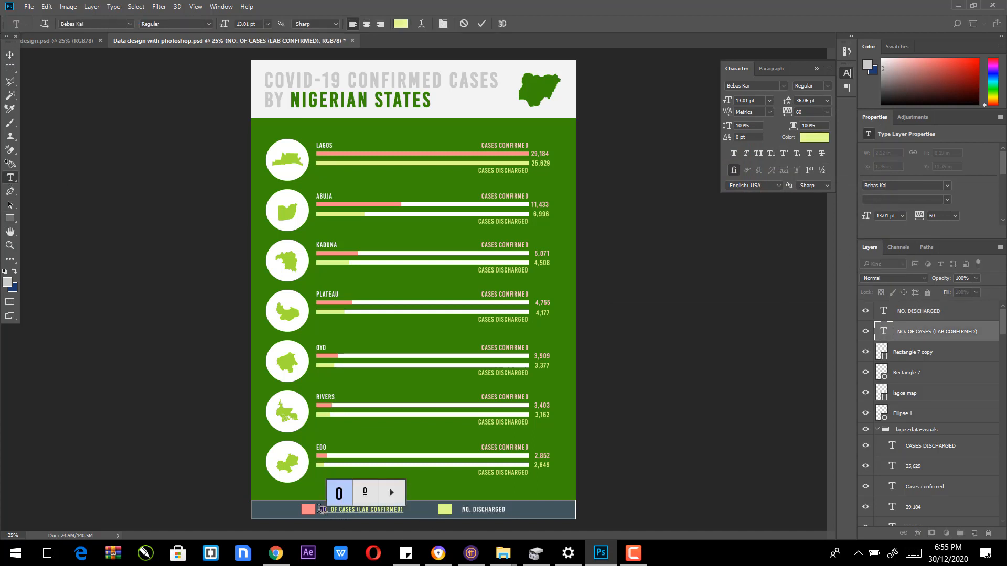
drag(321, 509, 445, 516)
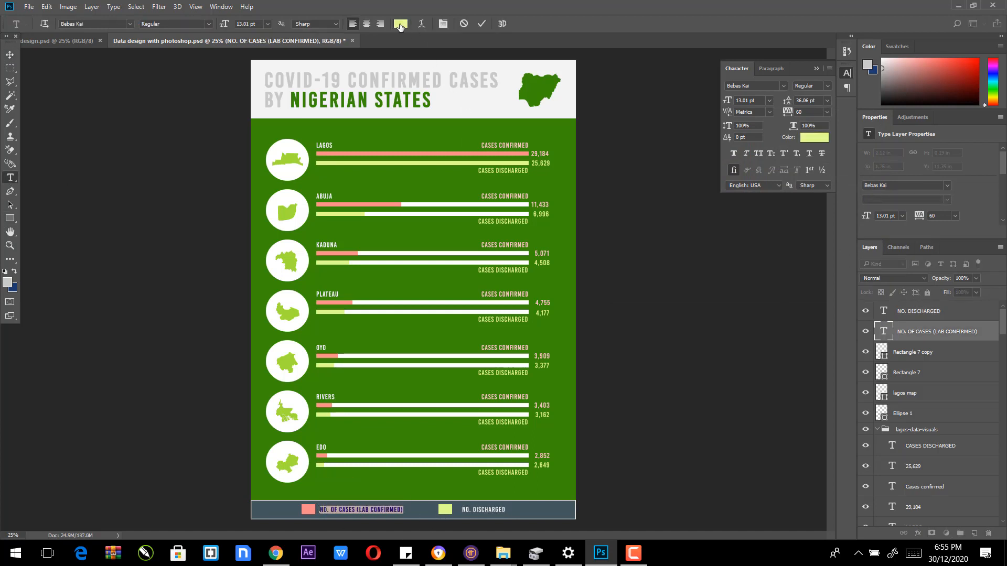
click(400, 26)
click(492, 93)
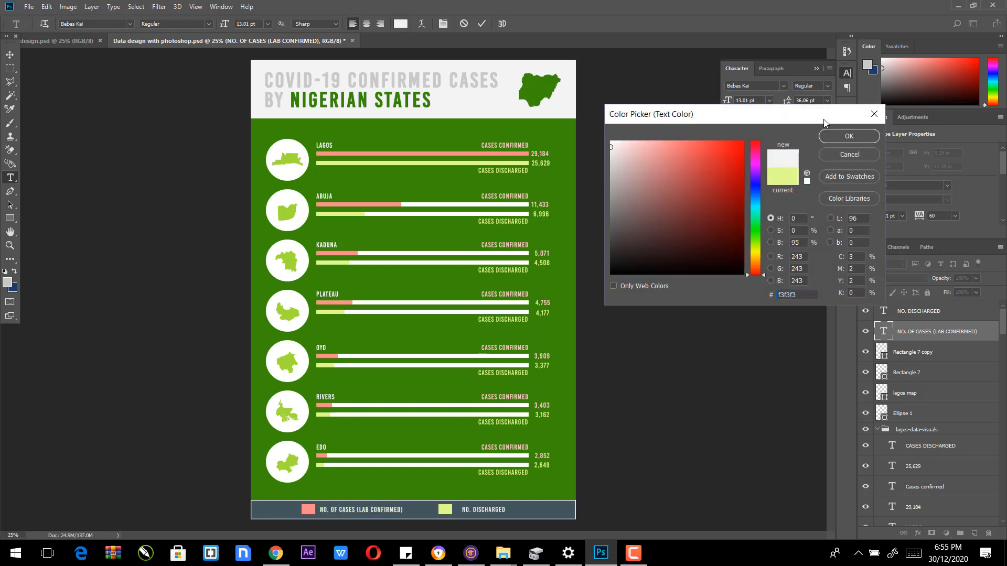
click(839, 138)
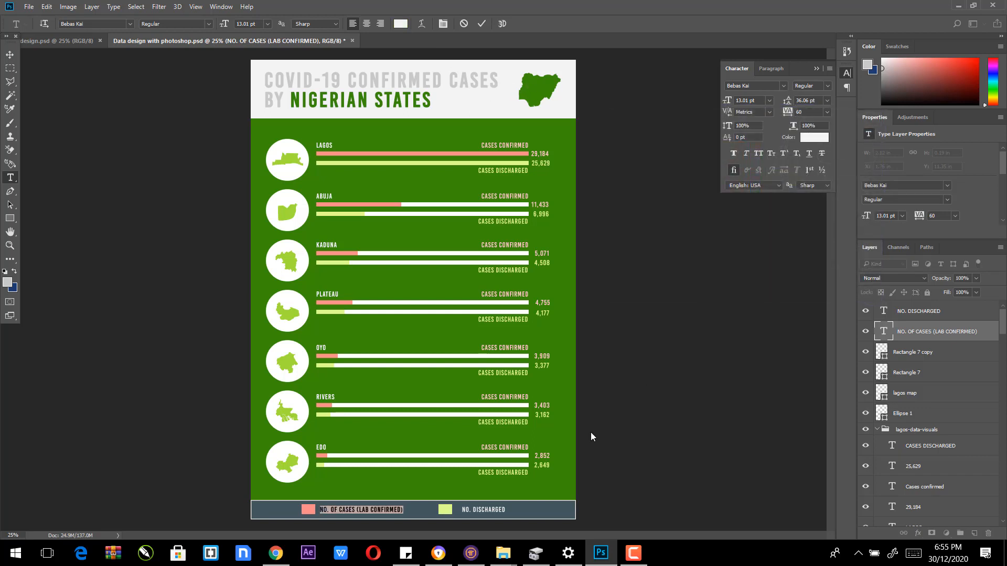
click(10, 55)
Step: Nudge the "NO. DISCHARGED" text closer to the yellow-green rectangle, to about X 5.25 in
click(446, 522)
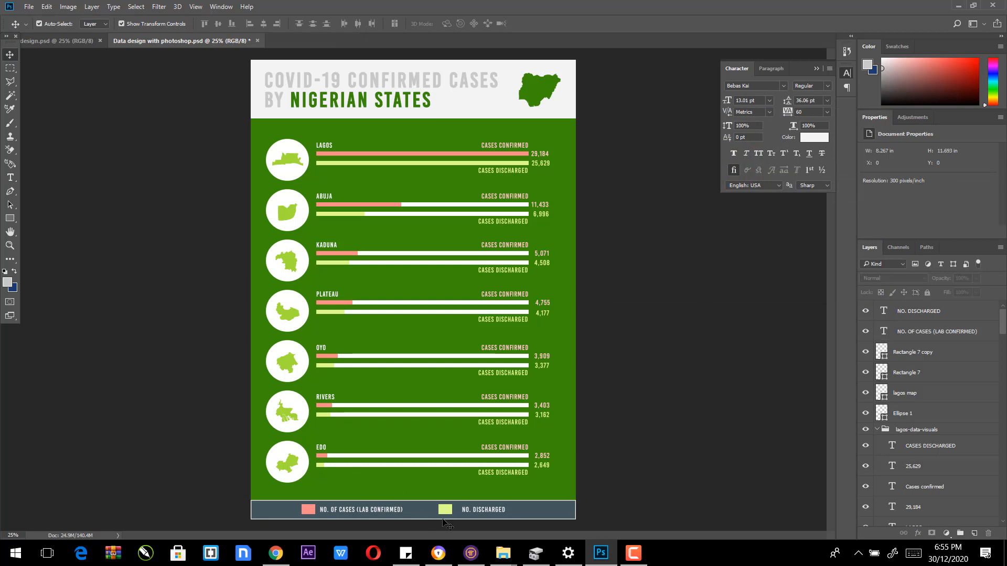
click(468, 515)
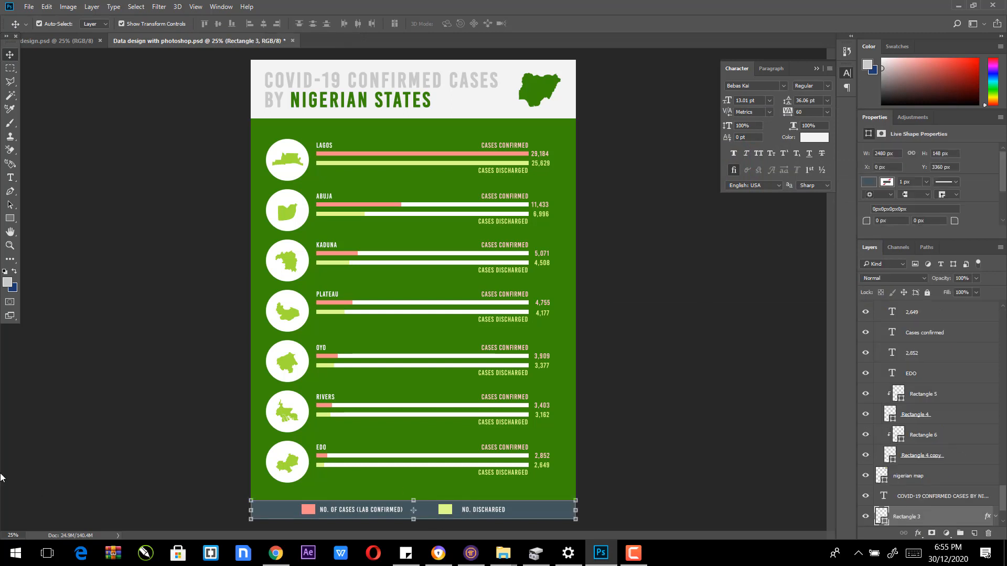
click(487, 513)
key(shift+Left)
key(shift+Left)
key(shift+Left)
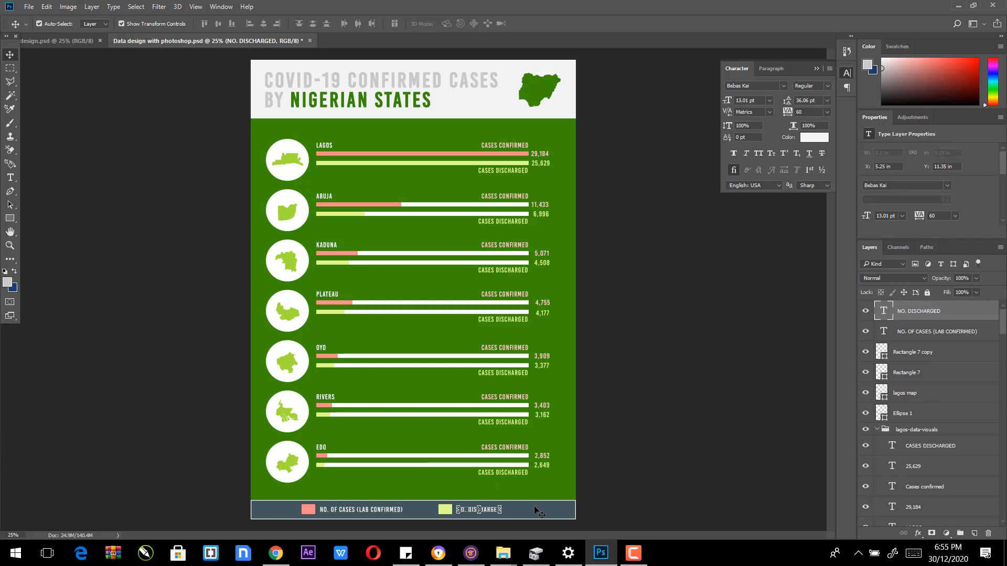
click(670, 502)
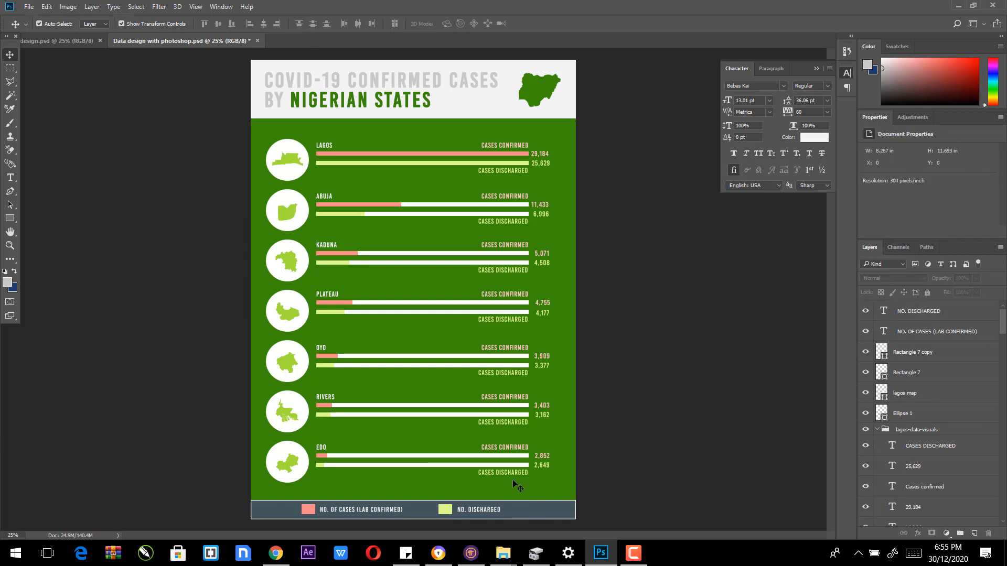
Step: Group the pink rectangle with its legend text, and the yellow-green rectangle with its legend text as a second group
click(364, 513)
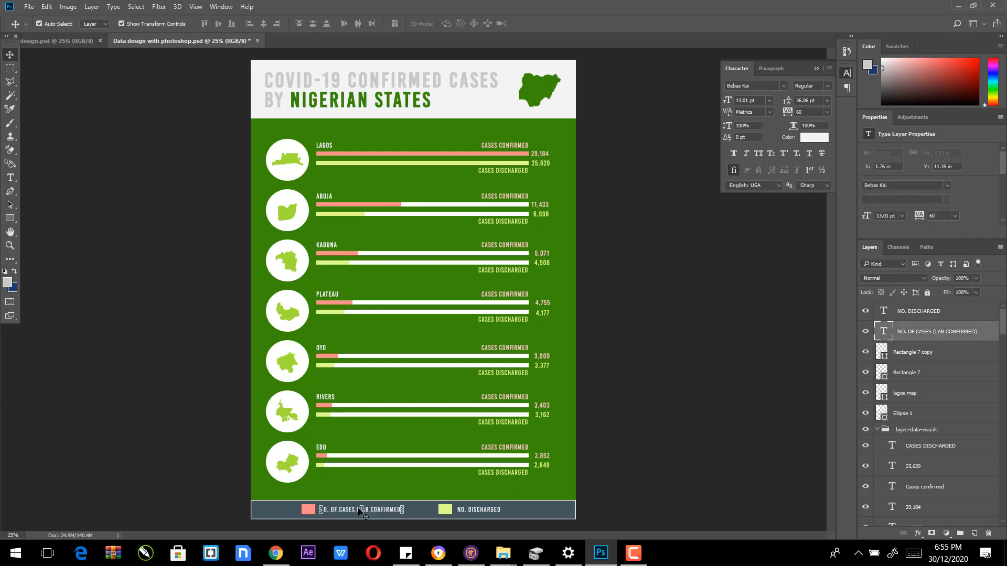
shift+click(307, 513)
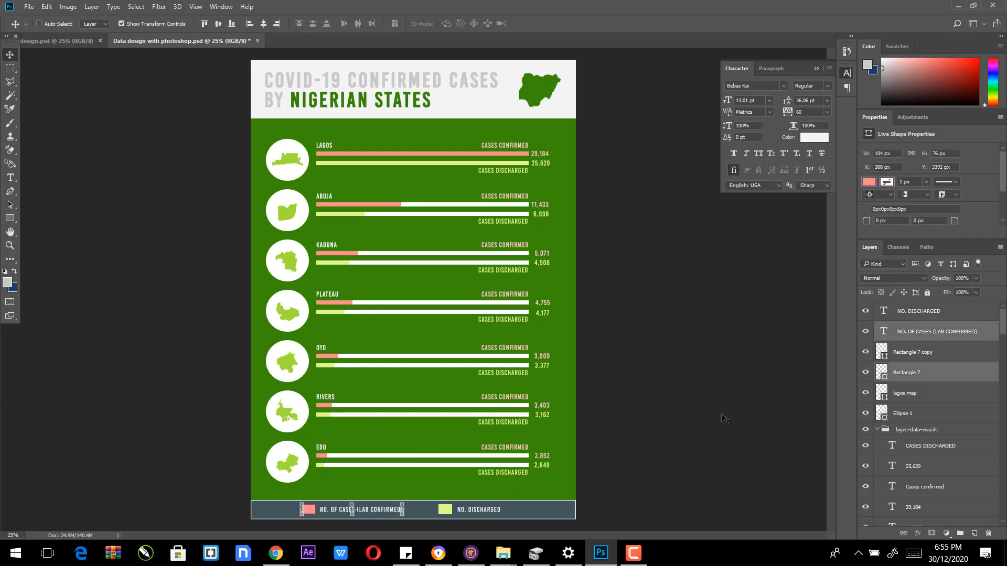
key(ctrl+g)
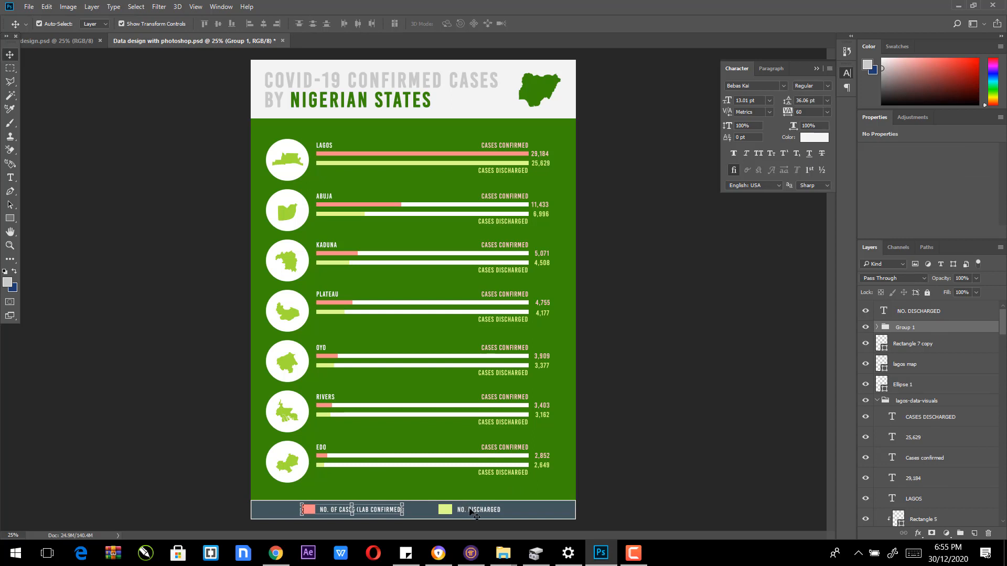
click(470, 510)
shift+click(443, 509)
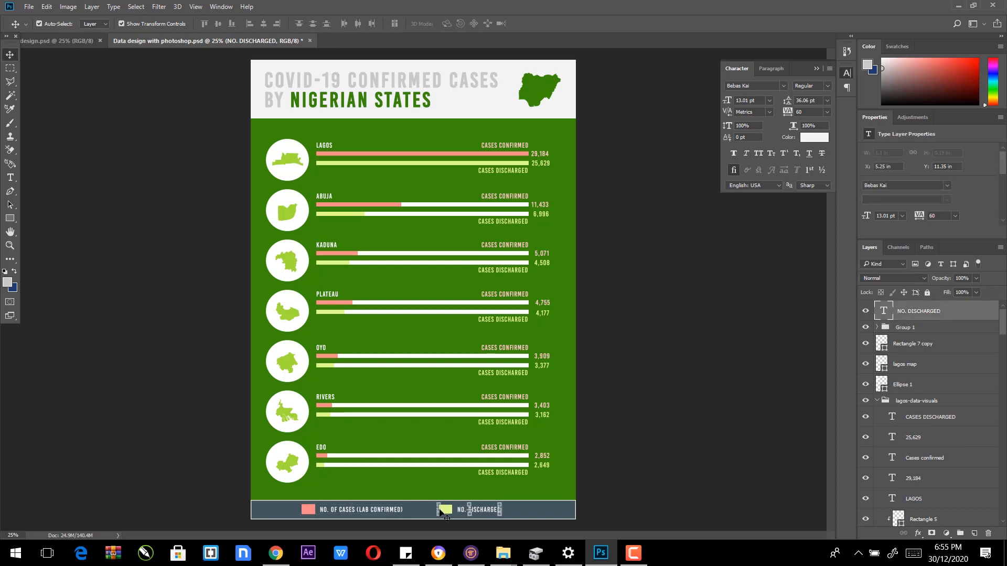
key(ctrl+g)
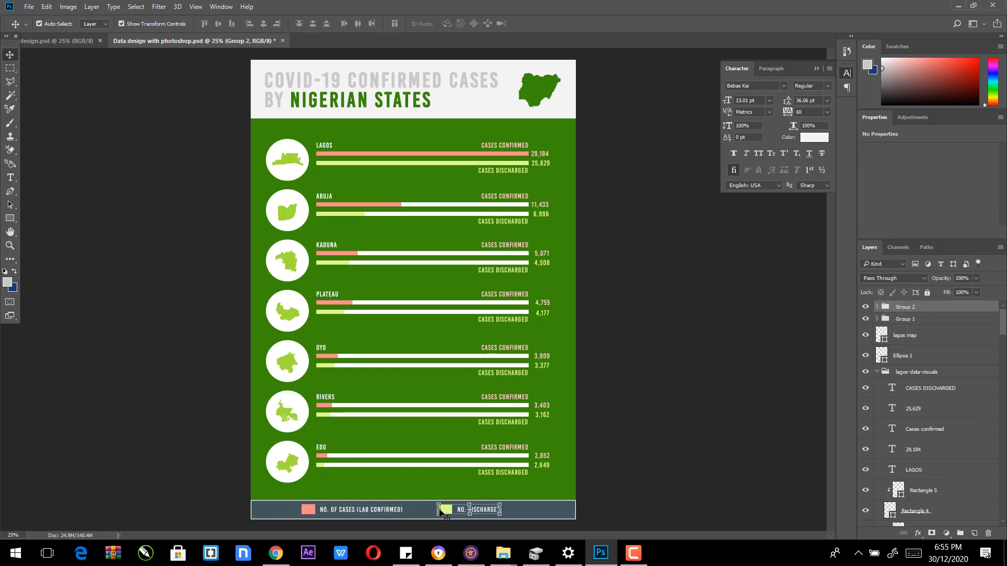
Step: Name the two legend groups "discharged-legend" and "cases confrimed-legend", and move the confirmed-cases group above the discharged one in the layer order
double_click(906, 308)
text(discharged-legend)
key(Return)
click(916, 320)
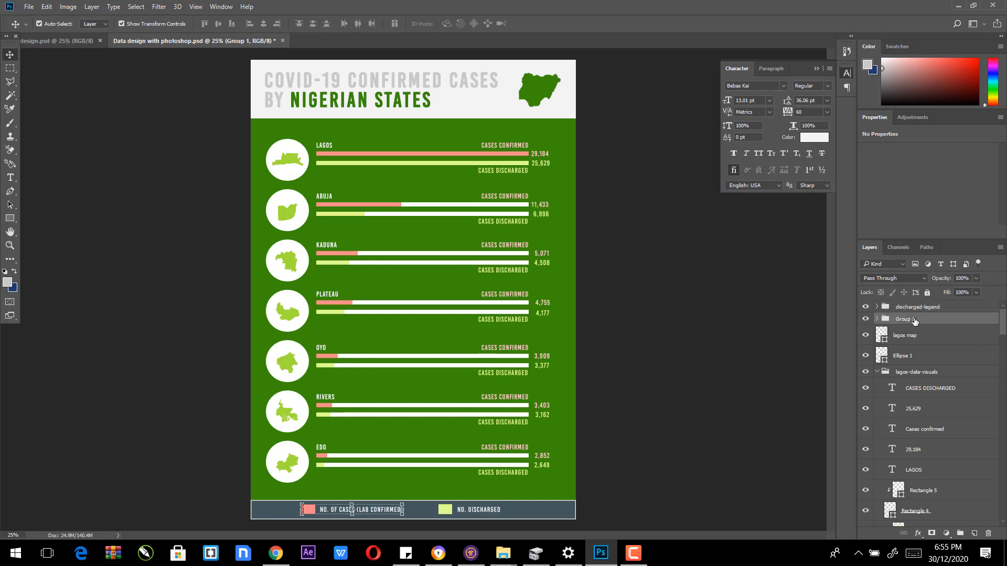
double_click(914, 321)
text(cases confirmed-legend)
key(Return)
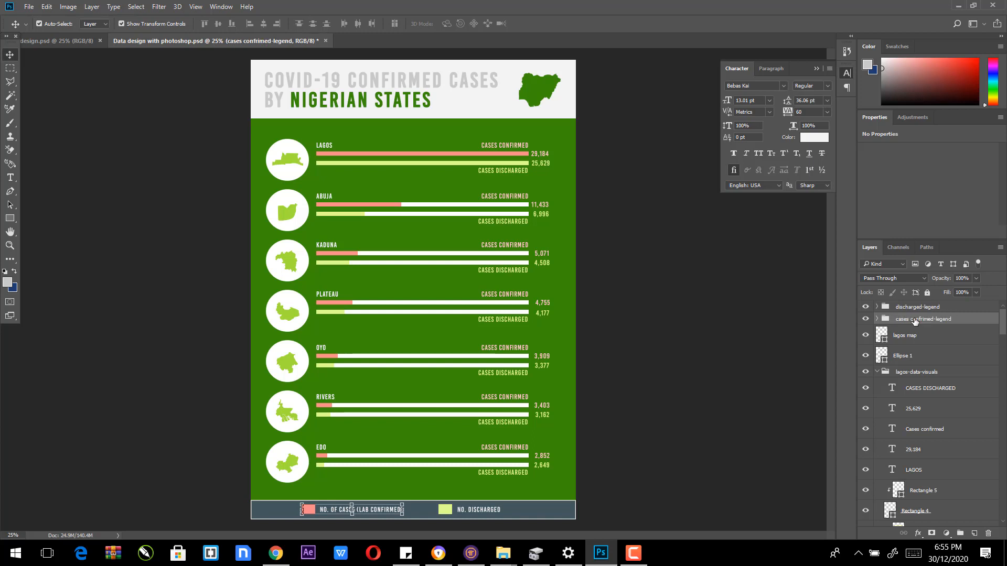
drag(903, 318, 901, 300)
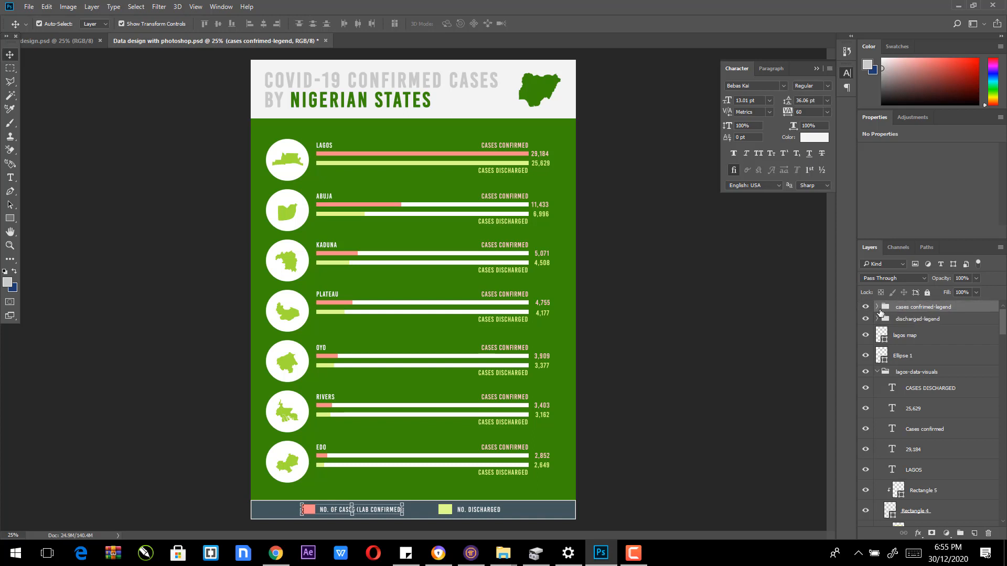
Step: Shift both legend groups together to the right along the footer, with the pink rectangle at about X 496 px
shift+click(944, 320)
key(Right)
key(Right)
key(Right)
key(Right)
key(Right)
key(Right)
key(Right)
key(Right)
key(Right)
key(Right)
key(Right)
key(Right)
key(Right)
key(Right)
key(Right)
key(Right)
key(Right)
key(Right)
key(Right)
key(Right)
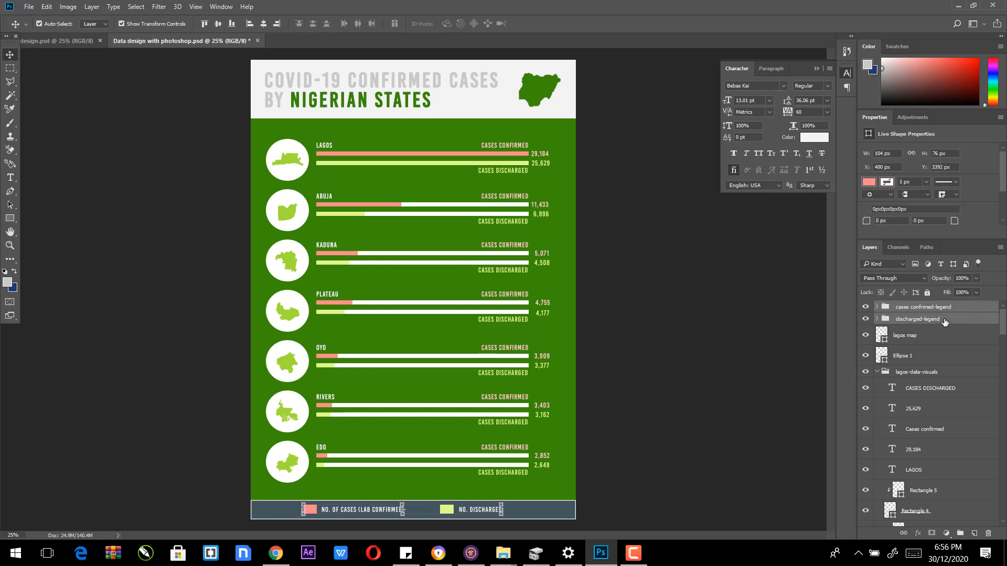
key(Left)
key(Left)
key(Left)
key(Left)
key(Left)
key(Left)
key(Left)
key(Left)
key(Left)
key(Left)
key(Left)
key(Left)
key(Left)
key(Left)
key(Left)
key(Left)
key(Left)
key(Left)
key(Left)
key(Left)
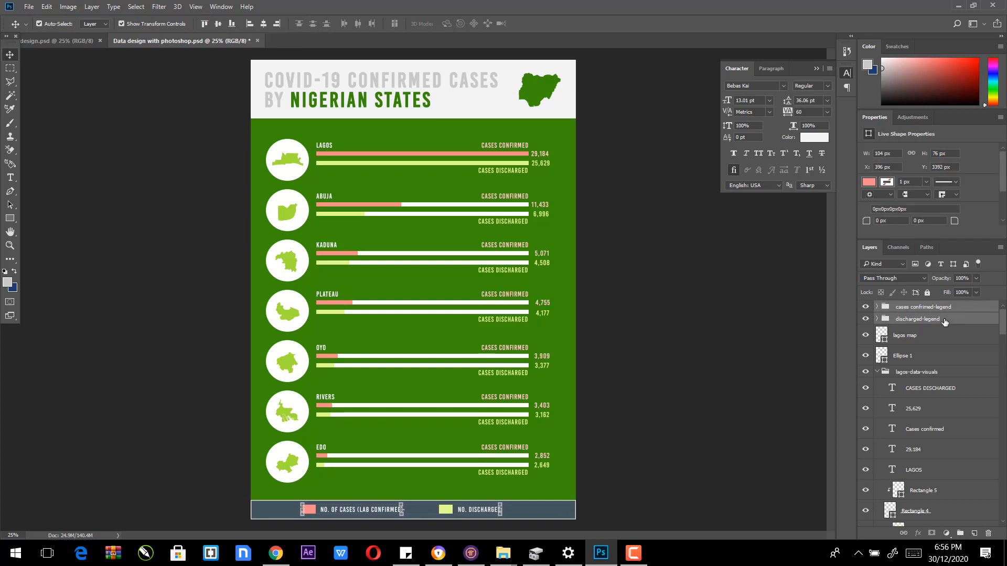
key(Right)
key(Right)
key(Right)
key(Right)
key(Right)
key(Right)
key(Right)
key(Right)
key(Right)
key(Right)
key(Right)
key(Right)
key(Right)
key(Right)
key(Right)
key(Right)
key(Right)
key(Right)
key(Right)
key(Right)
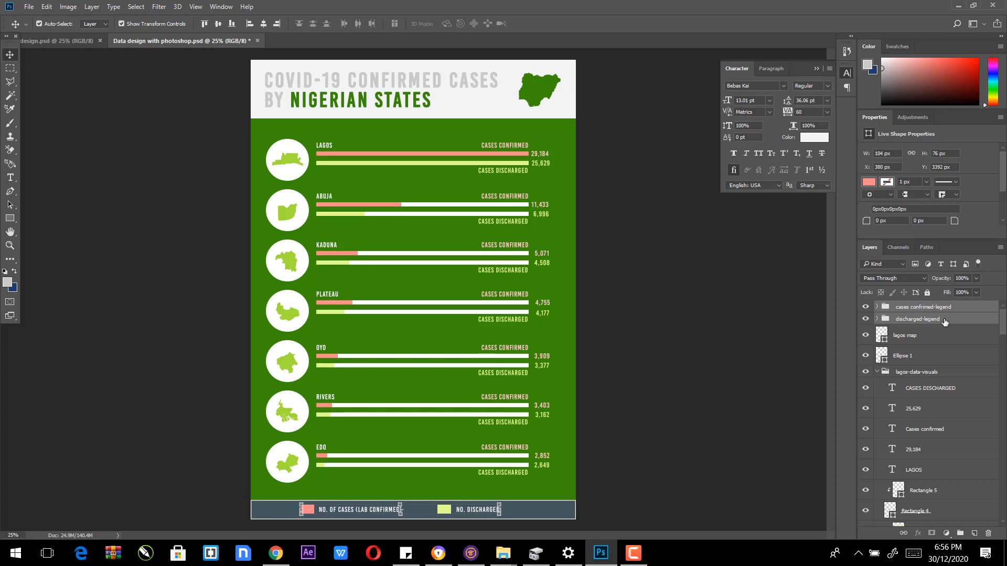
key(Right)
key(Right)
key(Right)
key(Right)
key(Right)
key(Right)
key(Right)
key(Right)
key(Right)
key(Right)
key(Right)
key(Right)
key(Right)
key(Right)
key(Right)
key(Right)
key(Right)
key(Right)
key(Right)
key(Right)
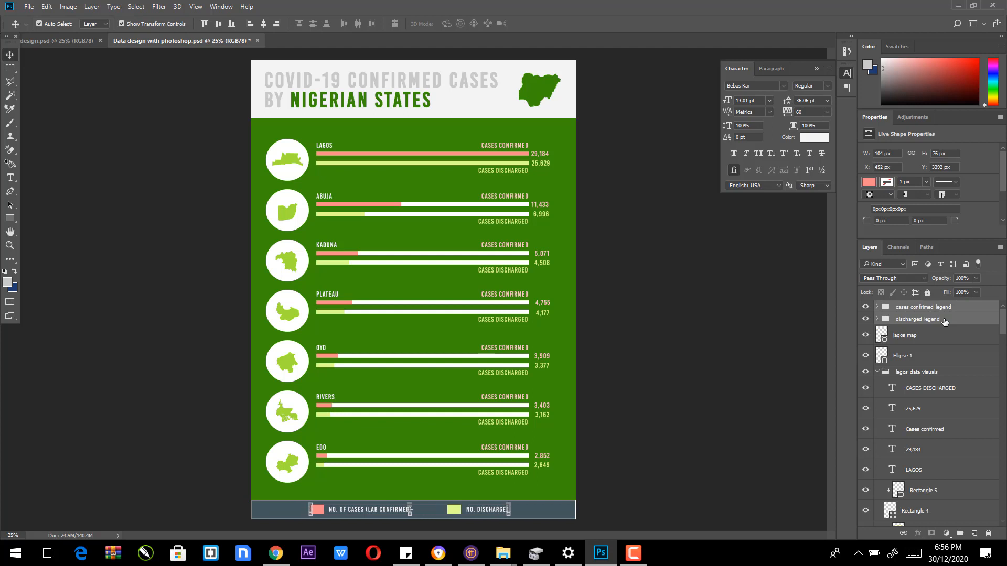
key(Right)
key(Right)
key(Right)
key(Right)
key(Right)
key(Right)
key(Right)
key(Right)
key(Right)
key(Right)
key(Right)
key(Right)
key(Right)
key(Right)
key(Right)
key(Right)
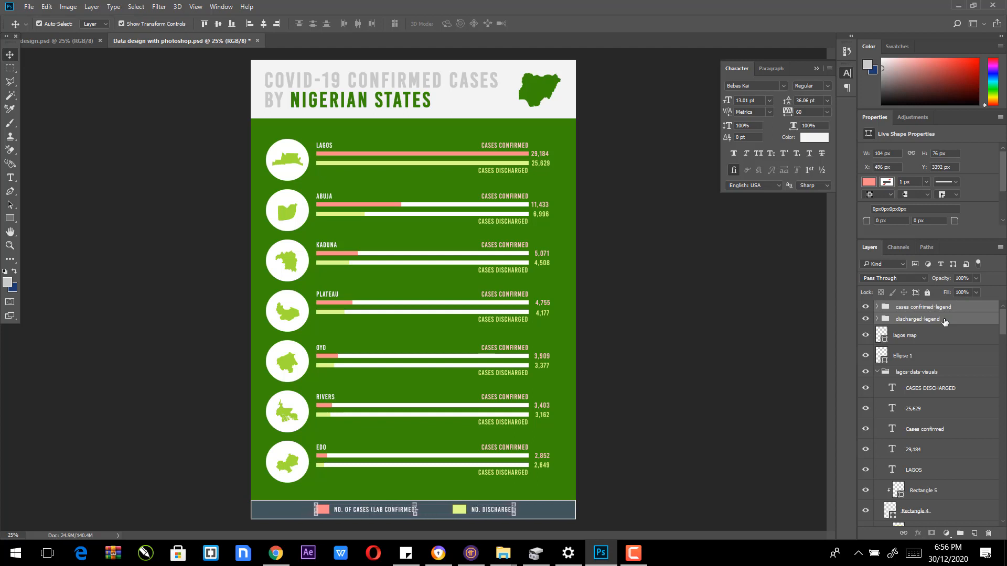
click(762, 343)
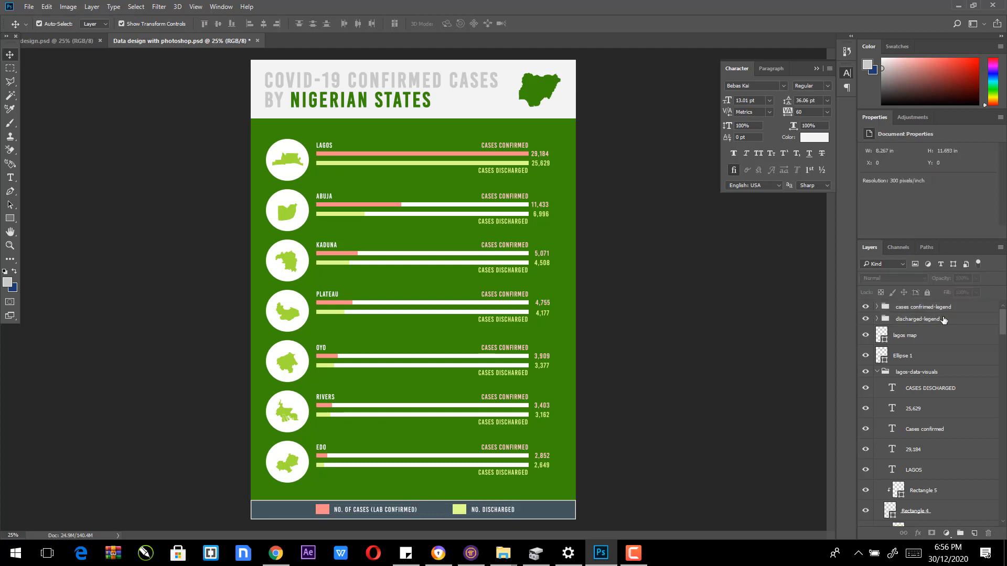
Step: Move the discharged-legend group left along the footer to narrow the gap to the confirmed-cases legend
click(936, 318)
key(shift+Left)
key(shift+Left)
key(shift+Left)
key(shift+Left)
key(shift+Left)
key(shift+Left)
key(shift+Left)
key(shift+Left)
key(shift+Left)
key(shift+Left)
key(shift+Left)
key(shift+Left)
key(shift+Left)
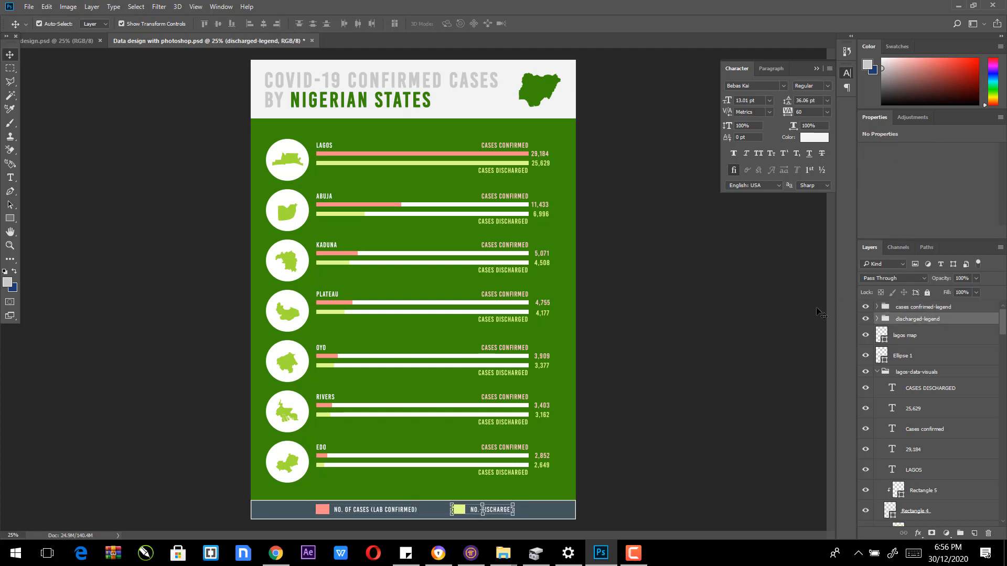
key(shift+Left)
key(shift+Left)
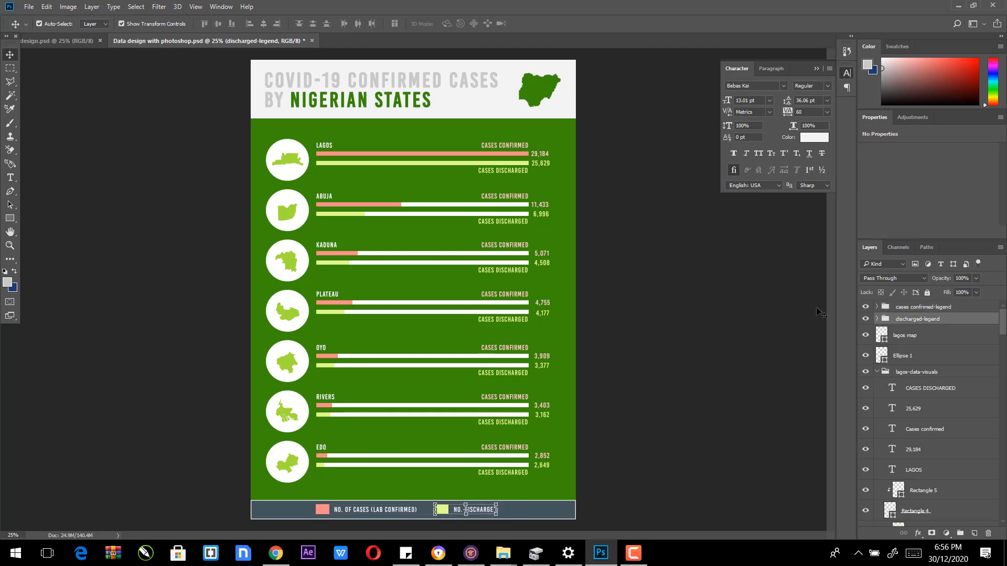
key(shift+Right)
click(755, 381)
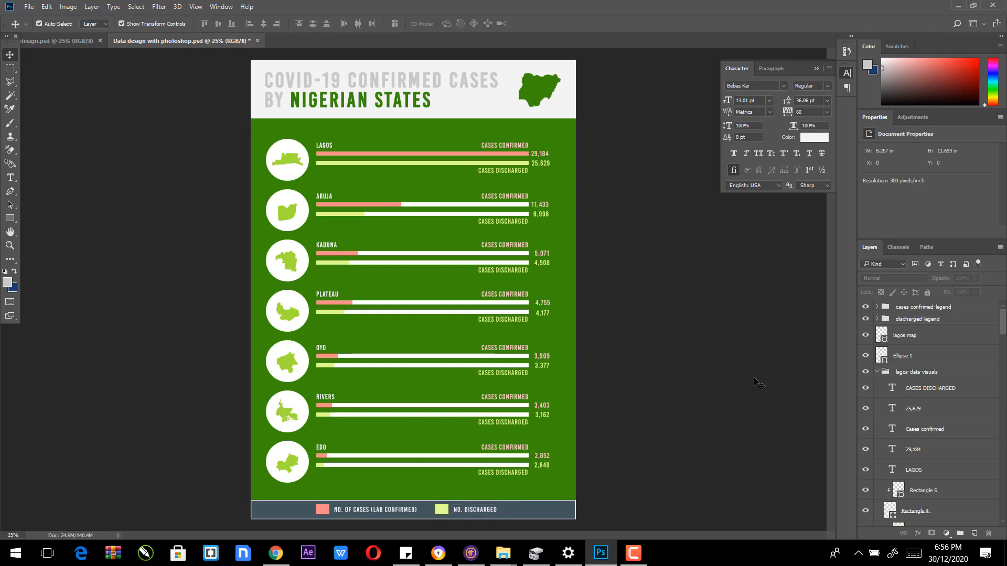
Step: Nudge both legend groups right to centre them in the footer, with the pink rectangle at X 516 px
click(925, 310)
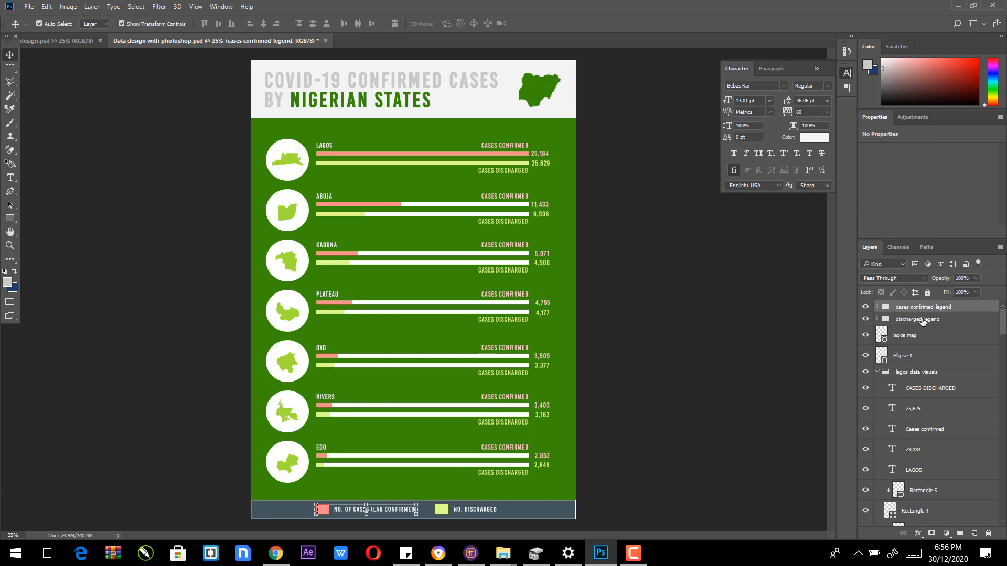
shift+click(923, 322)
key(shift+Right)
key(shift+Right)
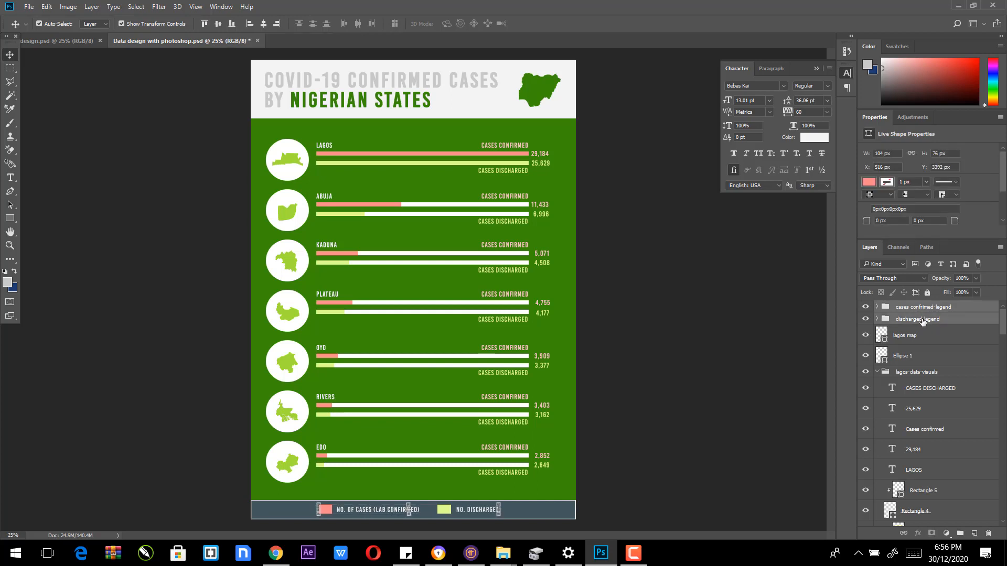
Step: Nudge both legend groups right along the footer until the pink rectangle is at X 532 px, and save the document
key(Right)
key(Right)
key(Right)
key(Right)
key(Right)
key(Right)
key(Right)
key(Right)
key(Right)
key(Right)
key(Right)
key(Right)
key(Right)
key(Right)
key(Right)
key(Right)
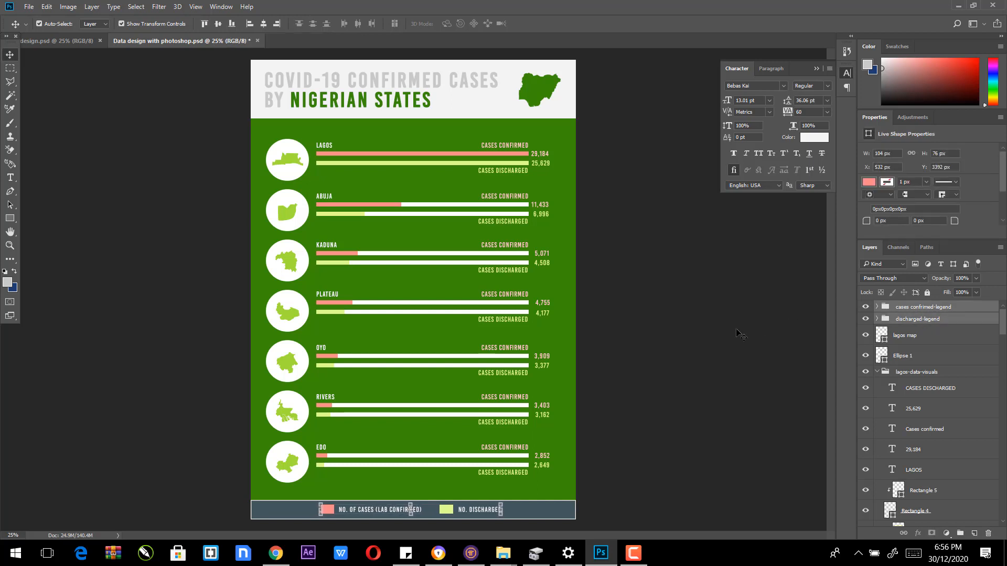
click(739, 334)
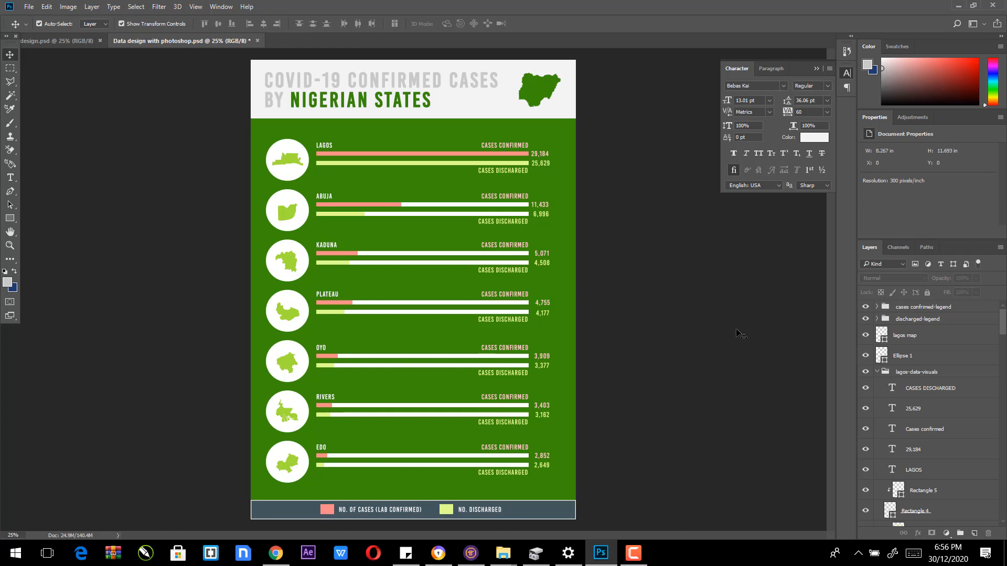
key(ctrl+s)
Step: Collapse the Lagos, Abuja, Kaduna, Oyo, Rivers and Edo data-visuals groups in the layer list
click(907, 336)
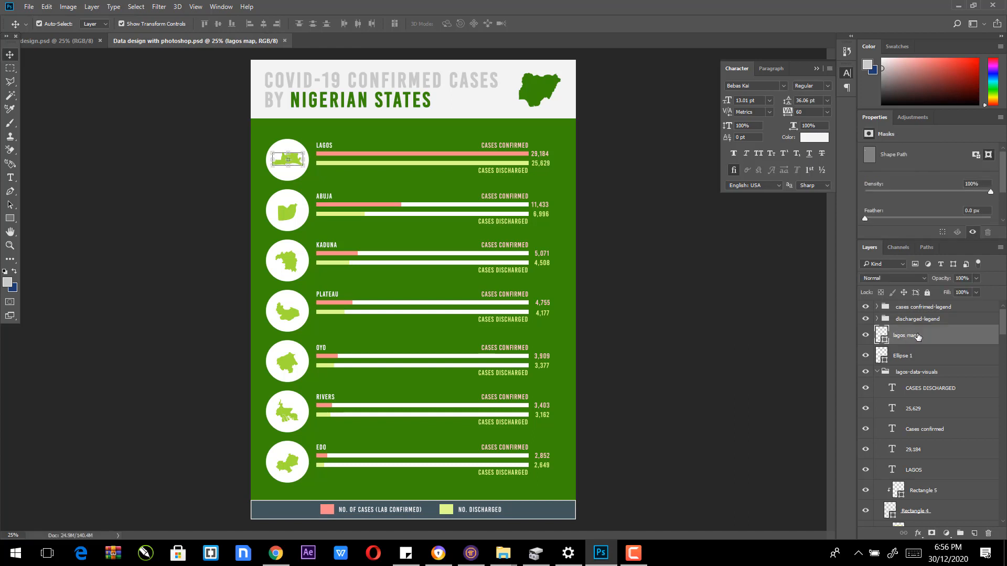
click(906, 321)
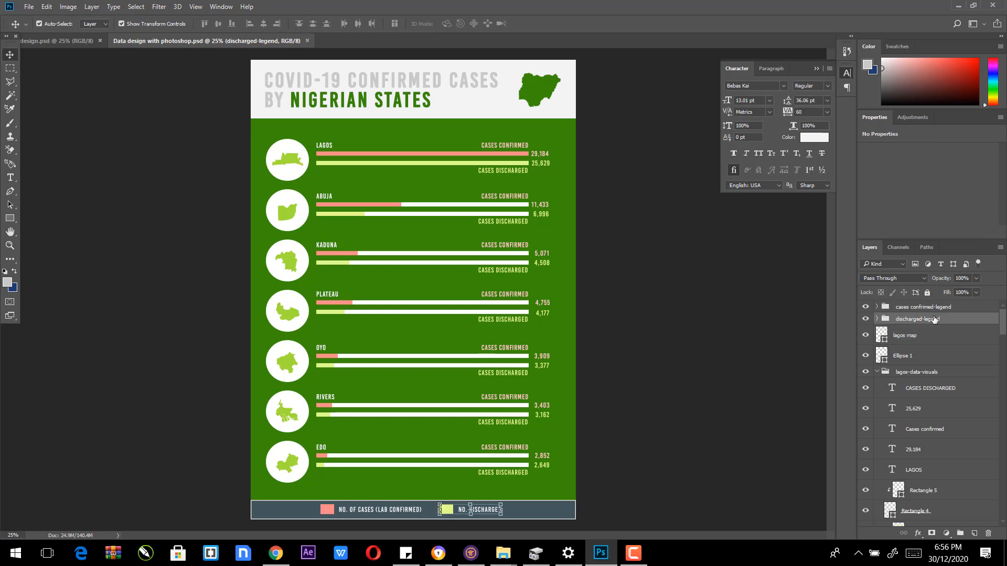
click(877, 372)
click(877, 425)
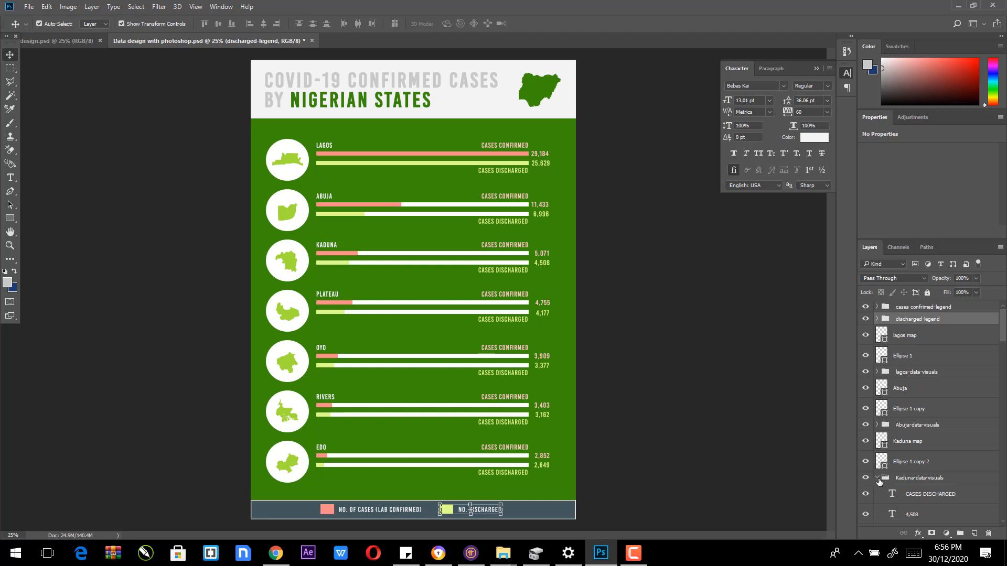
click(877, 477)
drag(1002, 339, 1005, 400)
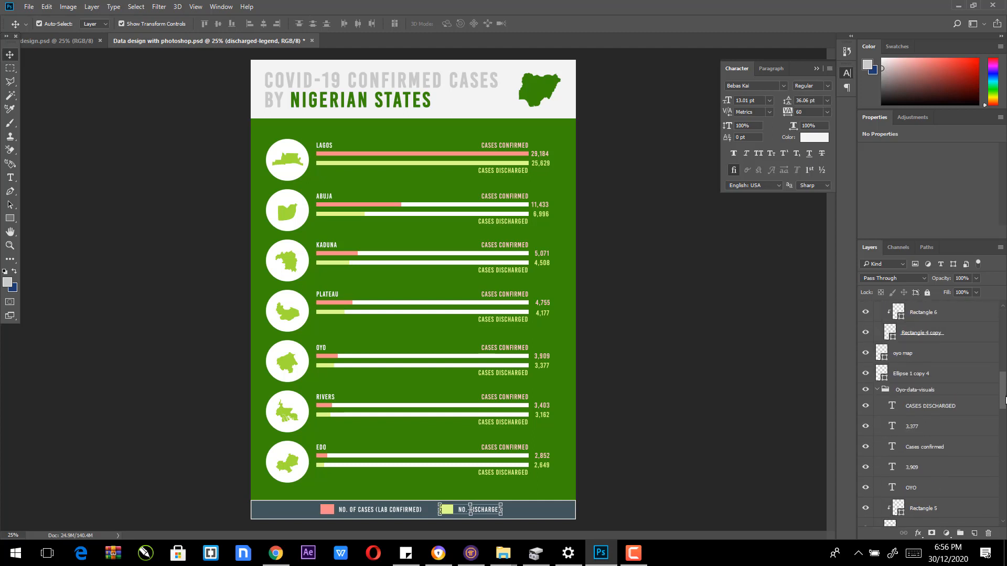
click(877, 396)
click(877, 449)
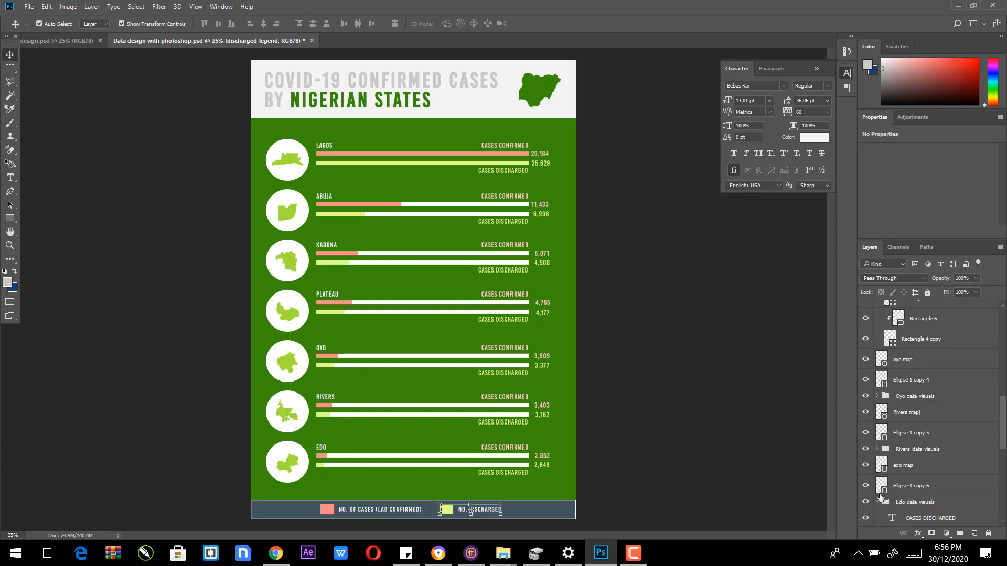
click(877, 502)
drag(1004, 449, 1004, 300)
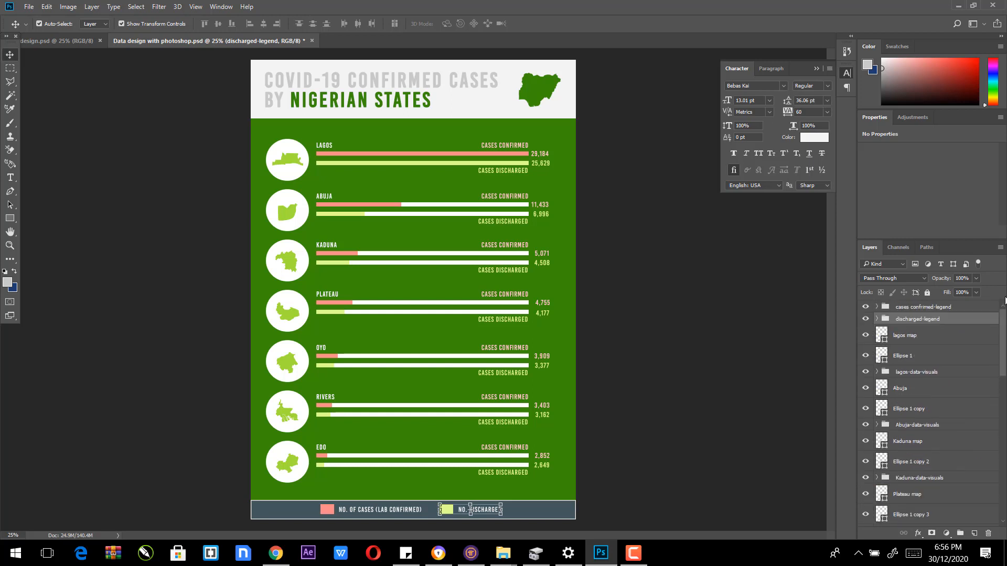
click(911, 342)
shift+click(912, 355)
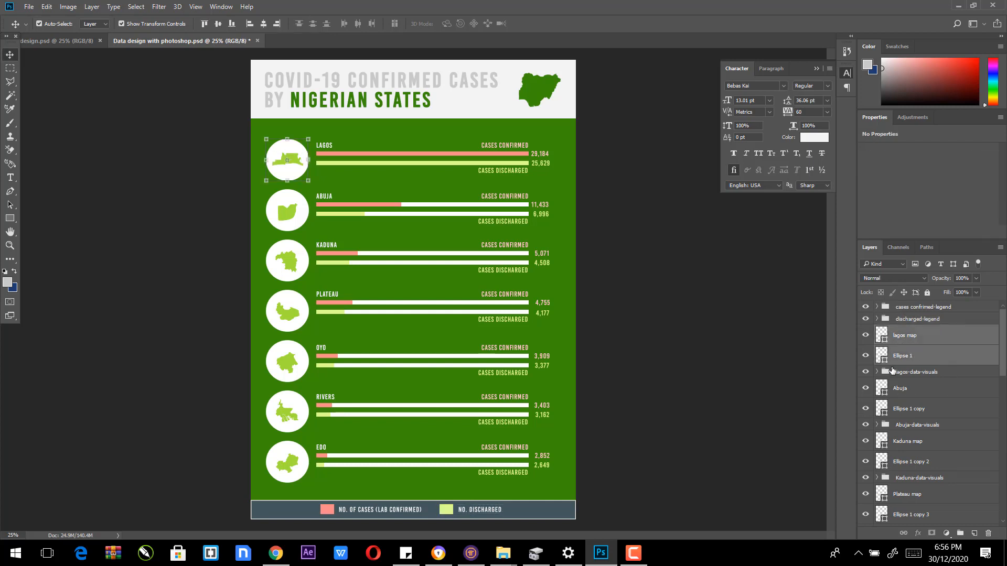
shift+click(949, 372)
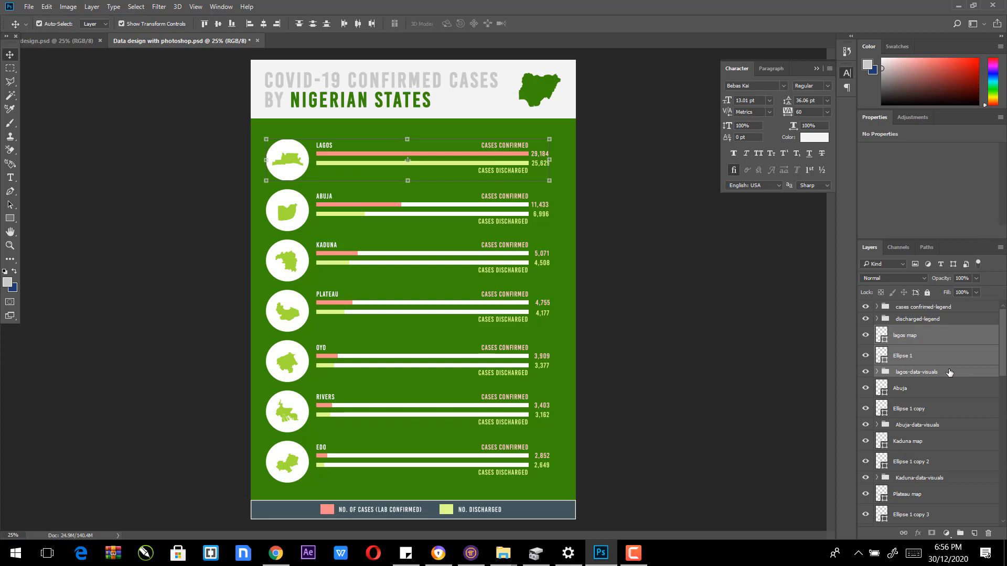
right_click(949, 373)
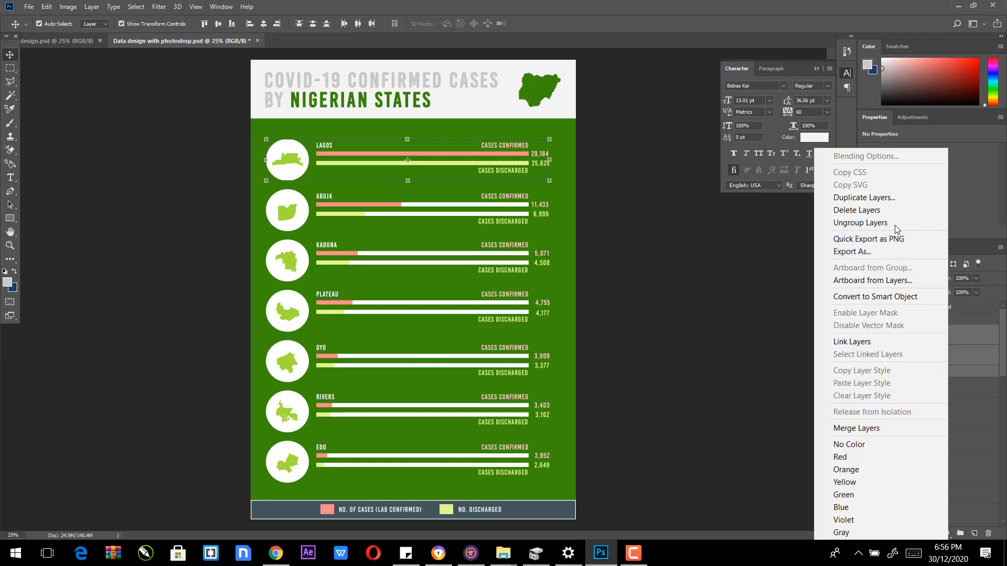
click(970, 356)
Step: Group the lagos map, its Ellipse 1 circle and the lagos-data-visuals group, and name the new group "Lagos"
click(915, 372)
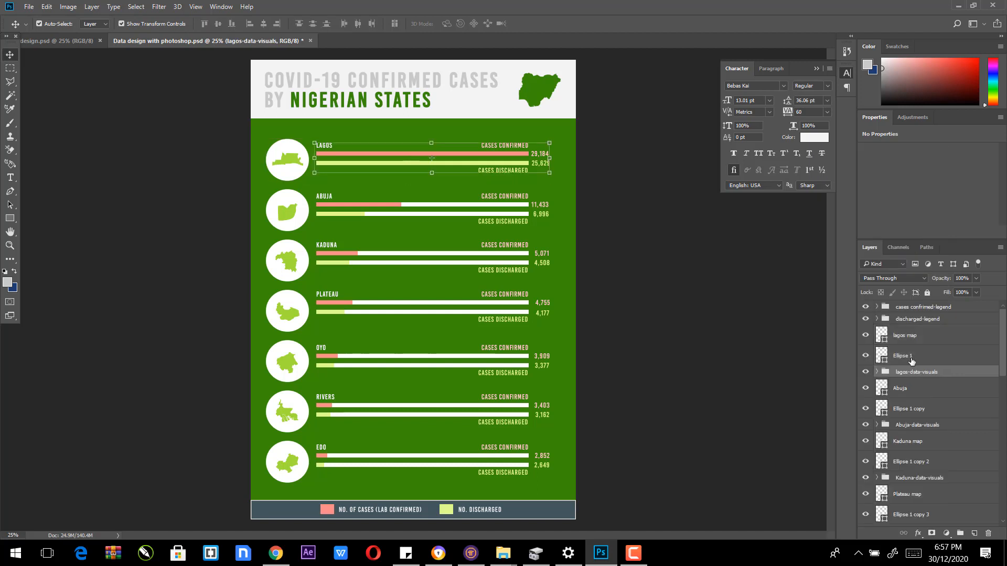
ctrl+click(911, 359)
ctrl+click(910, 340)
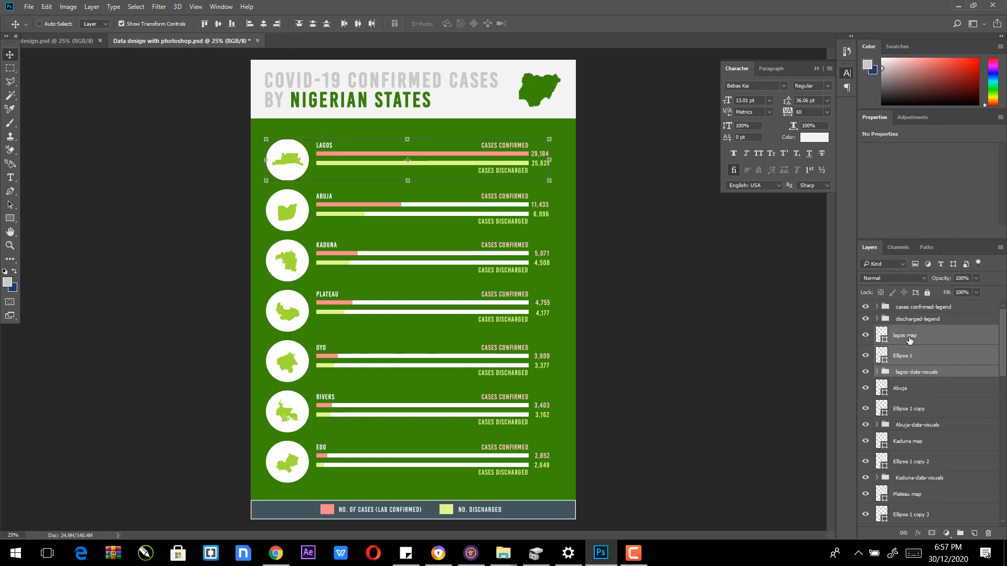
key(ctrl+g)
double_click(905, 331)
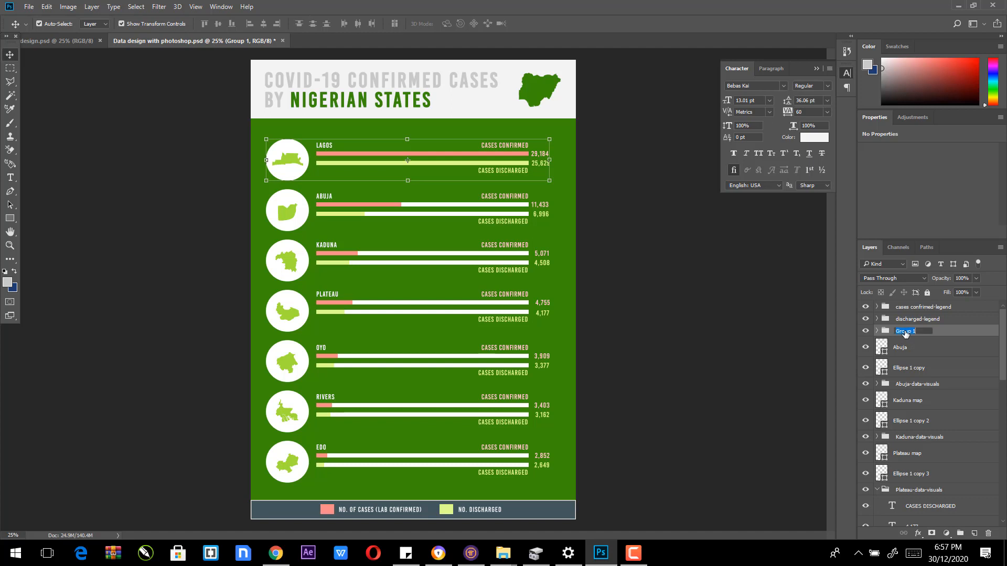
text(Lagos)
key(Return)
Step: Group the Abuja map, its Ellipse 1 copy circle and the Abuja-data-visuals group, and name the new group "Abuja"
click(919, 349)
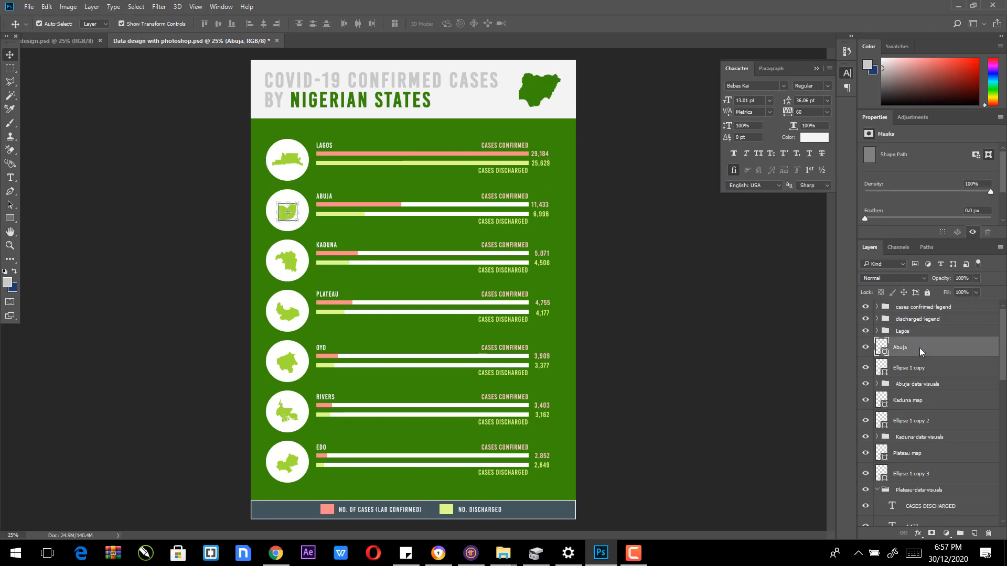
shift+click(952, 367)
shift+click(961, 385)
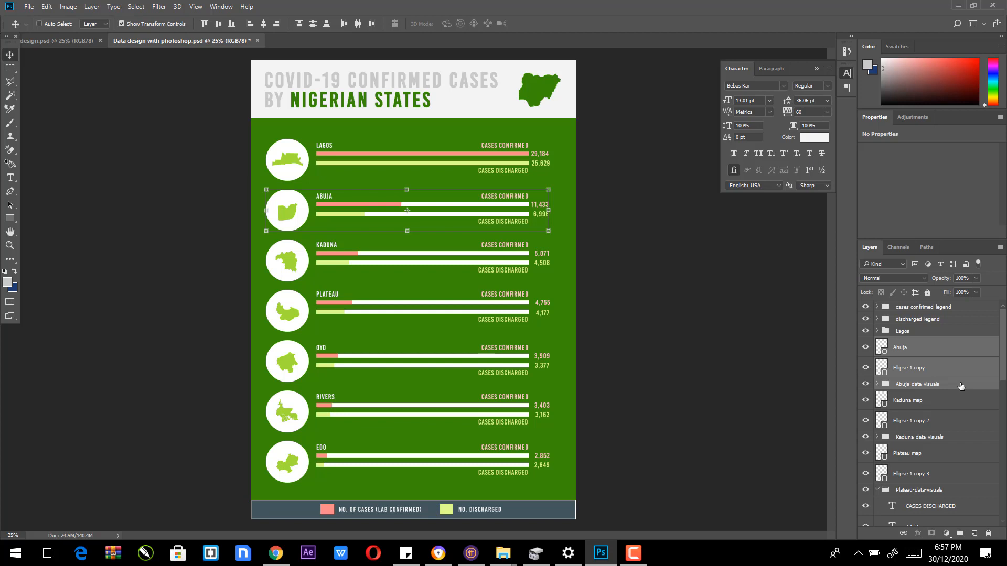
key(ctrl+g)
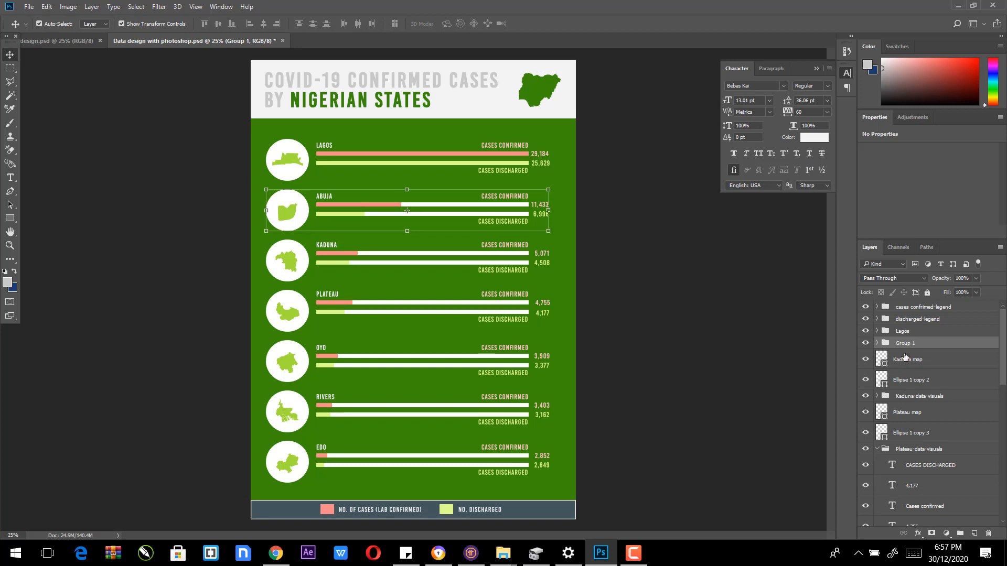
double_click(906, 344)
text(Abuja)
key(Return)
Step: Group the Kaduna map, its Ellipse 1 copy 2 circle and the Kaduna-data-visuals group, and name the new group "Kaduna"
click(922, 366)
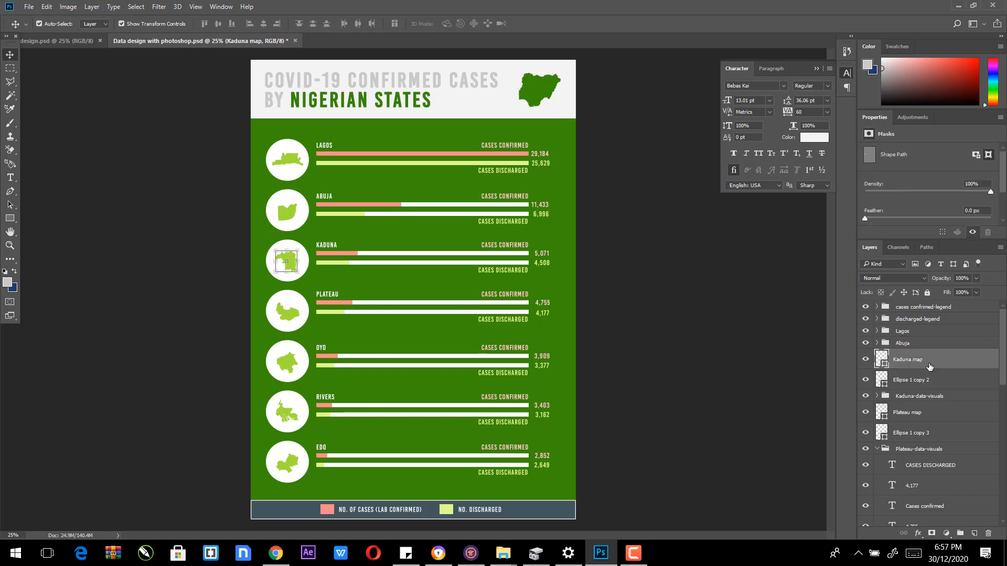
shift+click(950, 378)
shift+click(953, 398)
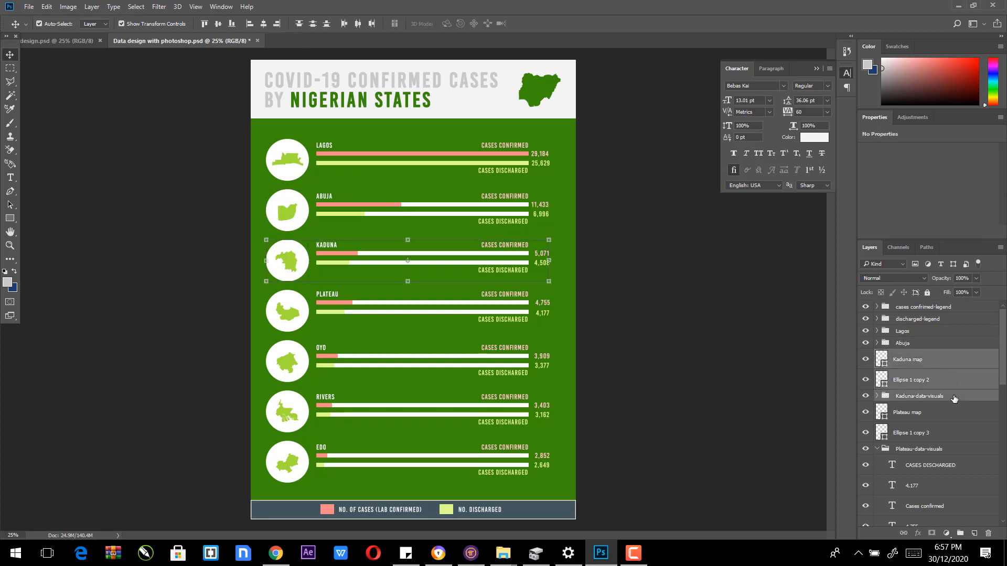
key(ctrl+g)
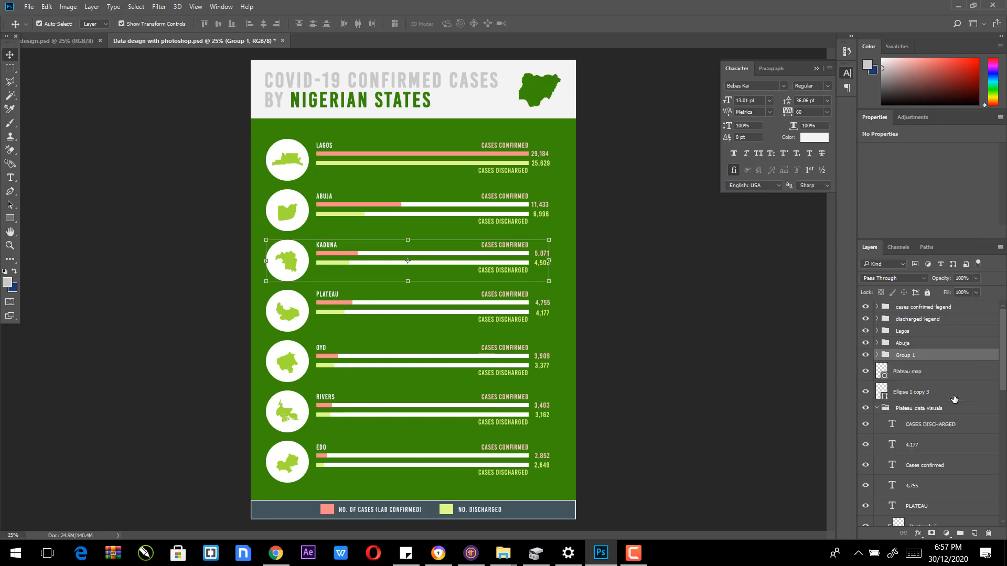
double_click(905, 356)
text(Kaduna)
key(Return)
Step: Group the Plateau map, its Ellipse 1 copy 3 circle and the Plateau-data-visuals group, and name the new group "Plateau"
click(927, 373)
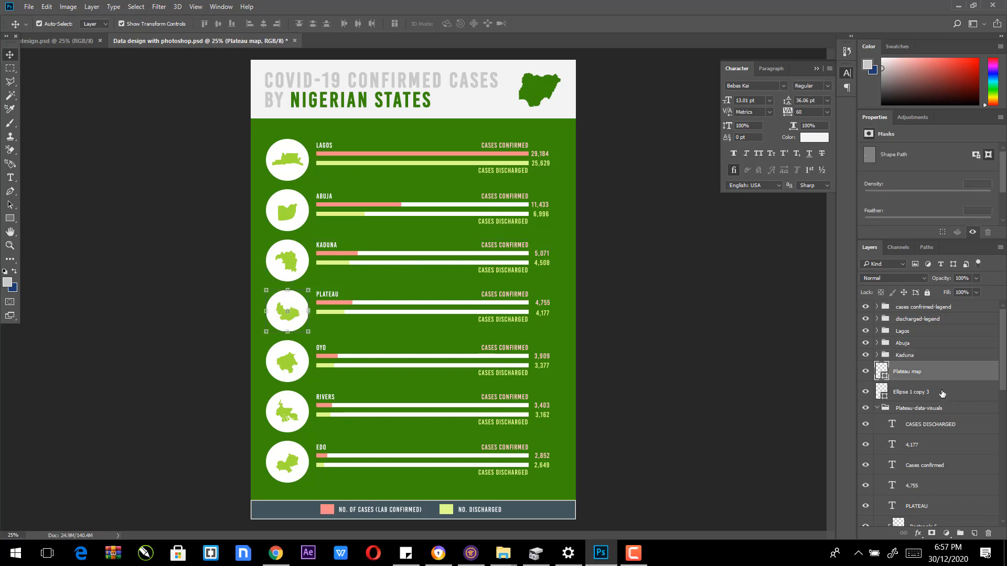
shift+click(941, 394)
shift+click(955, 412)
key(ctrl+g)
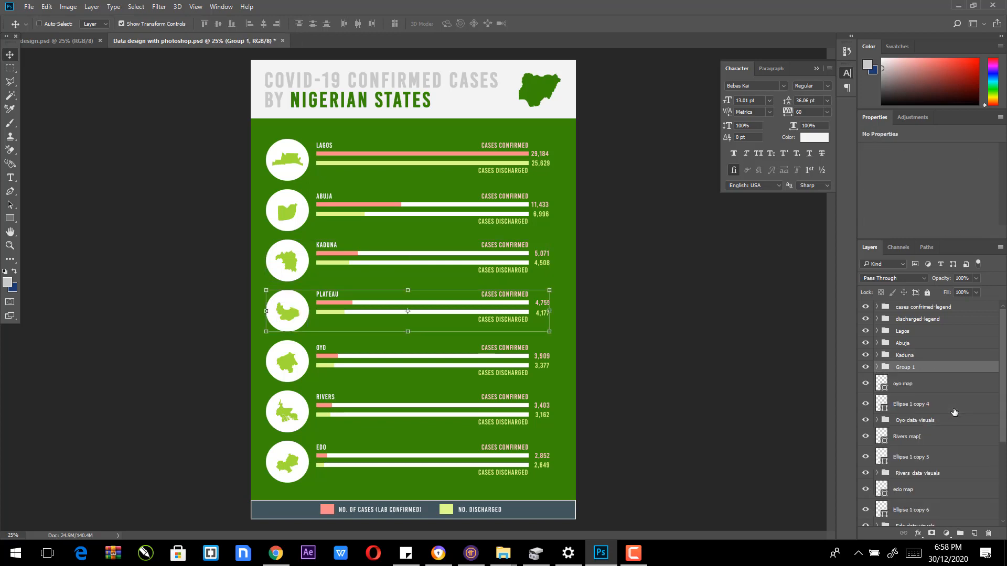
double_click(904, 368)
text(Plateau)
key(Return)
Step: Group the oyo map, its Ellipse 1 copy 4 circle and the Oyo-data-visuals group, and name the new group "Oyo"
click(912, 383)
shift+click(949, 421)
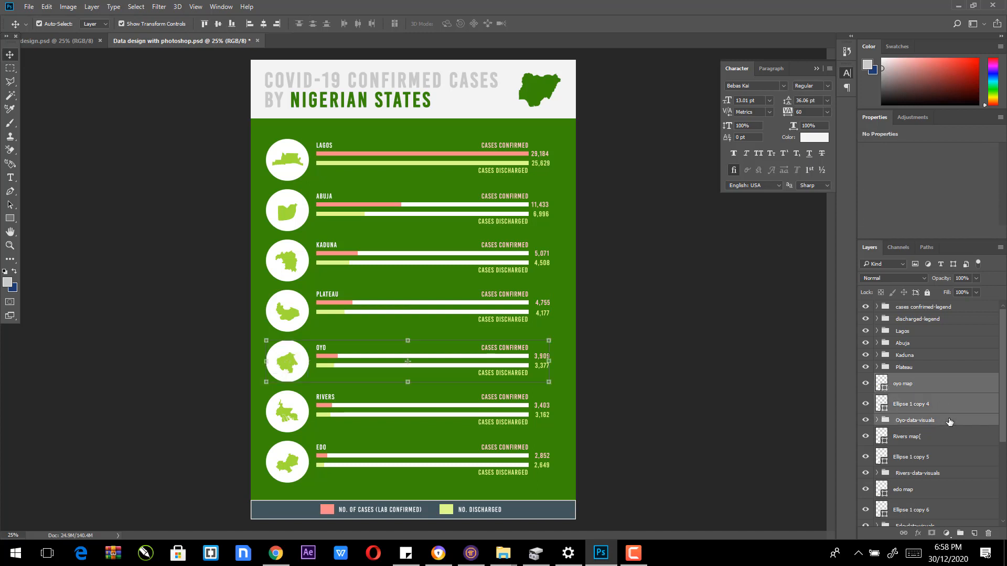
key(ctrl+g)
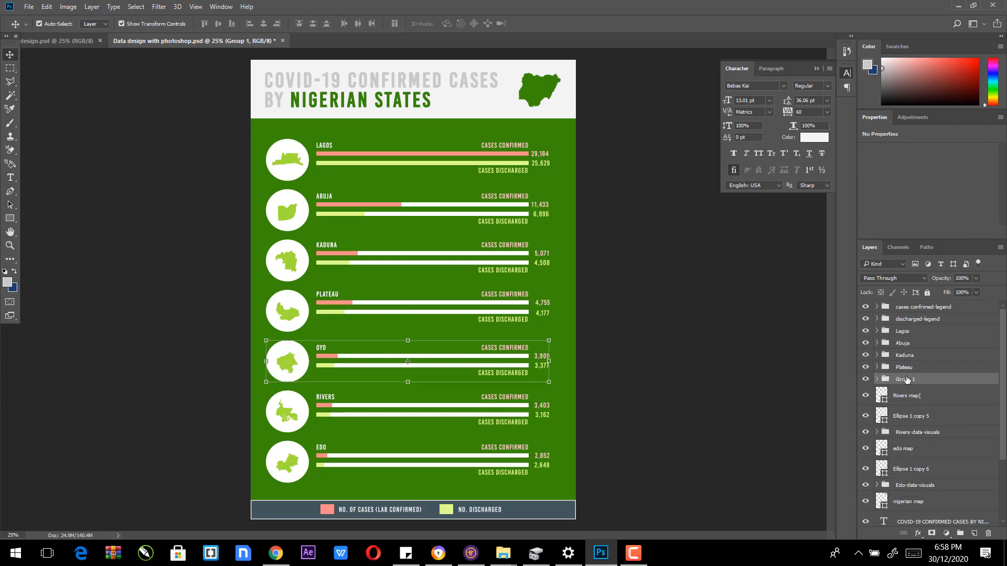
double_click(906, 379)
text(Oyo)
key(Return)
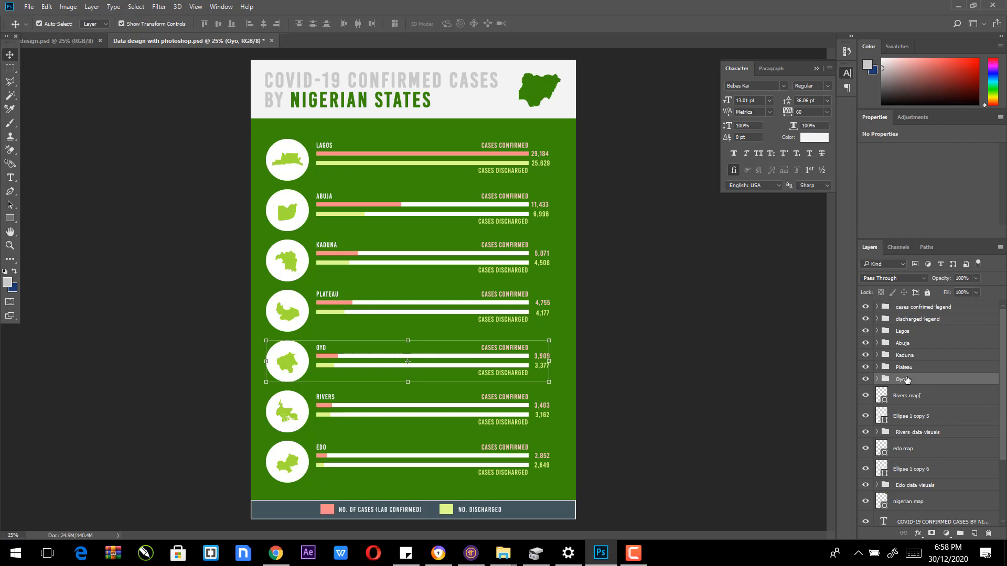
Step: Group the Rivers map, its Ellipse 1 copy 5 circle and the Rivers-data-visuals group, and name the new group "Rivers"
click(919, 399)
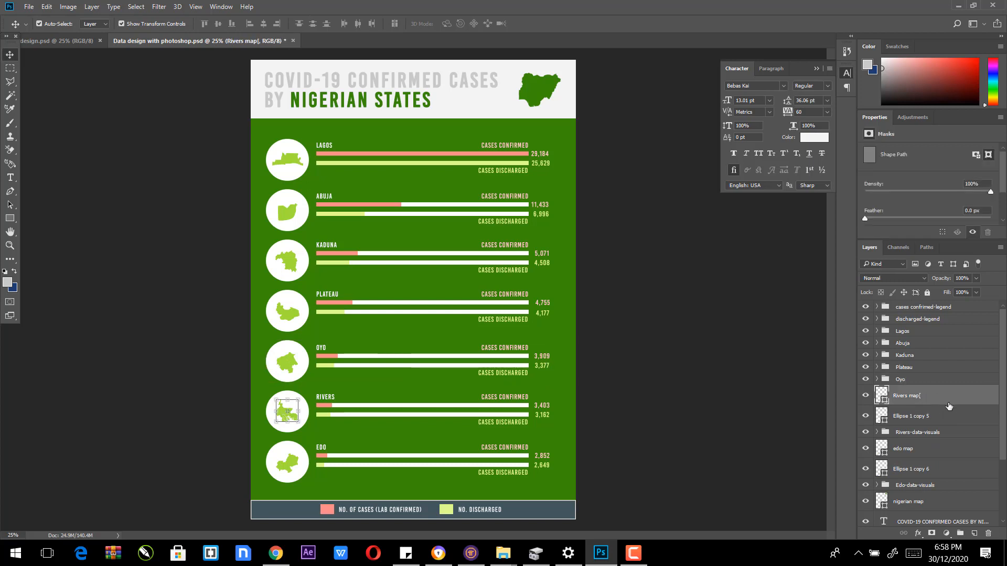
shift+click(949, 420)
shift+click(950, 433)
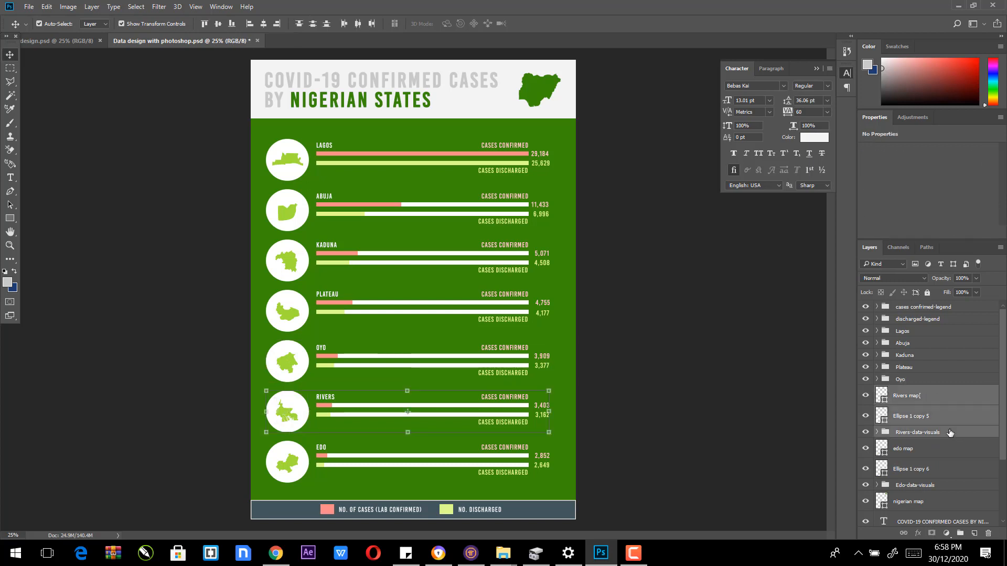
key(ctrl+g)
double_click(904, 391)
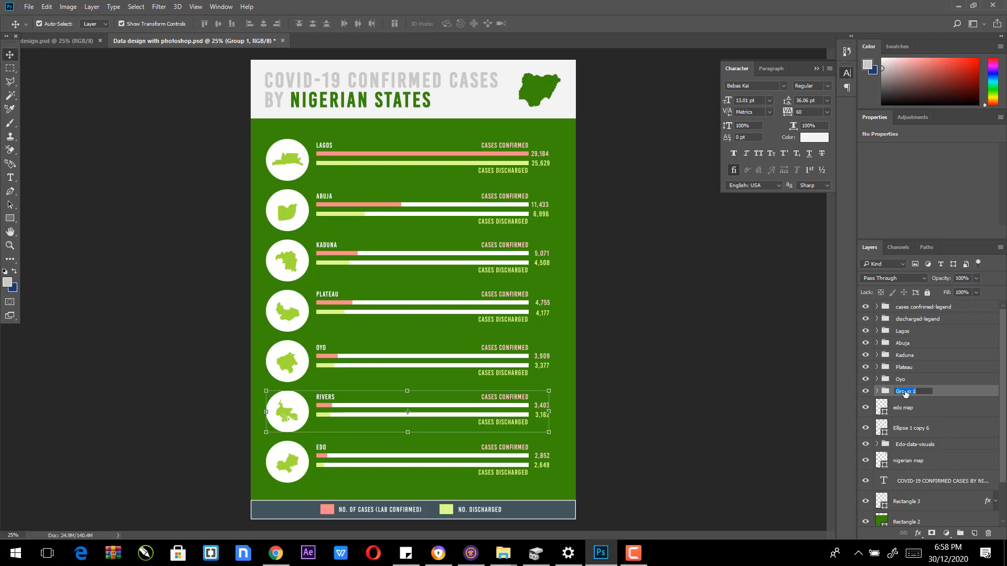
text(Rivers)
key(Return)
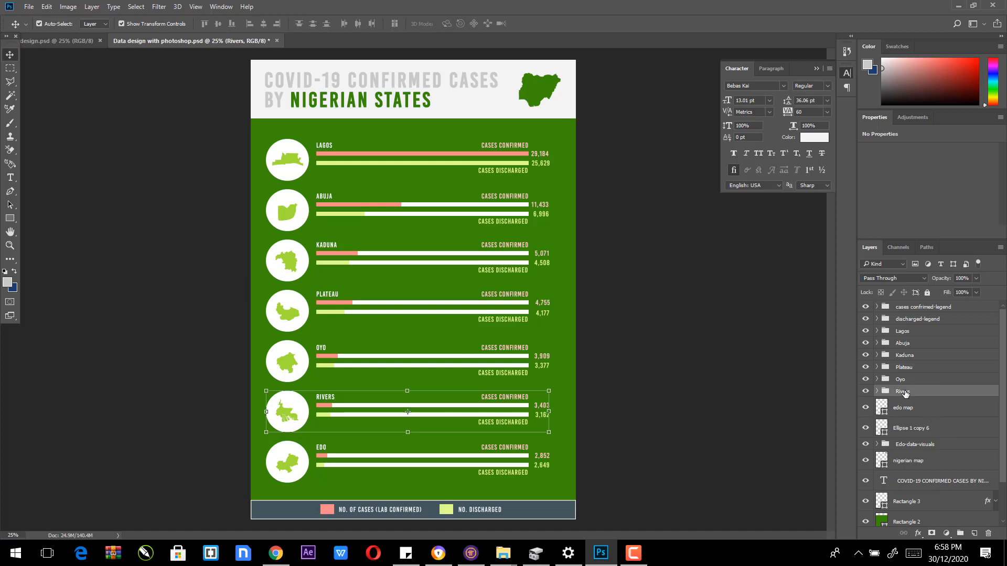
Step: Group the edo map, its Ellipse 1 copy 6 circle and the Edo-data-visuals group, and name the new group "Edo"
click(944, 411)
shift+click(946, 429)
shift+click(953, 444)
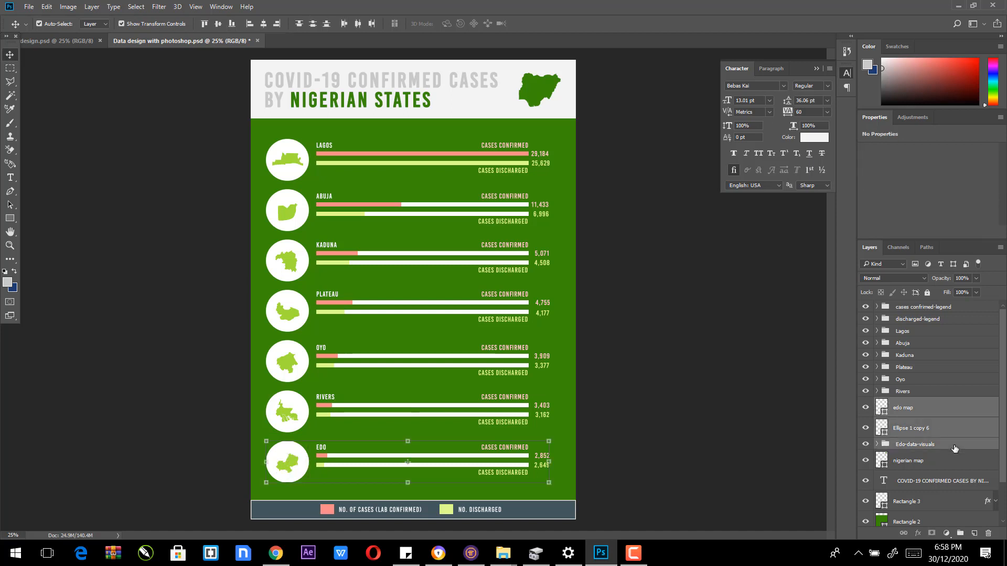
key(ctrl+g)
double_click(905, 403)
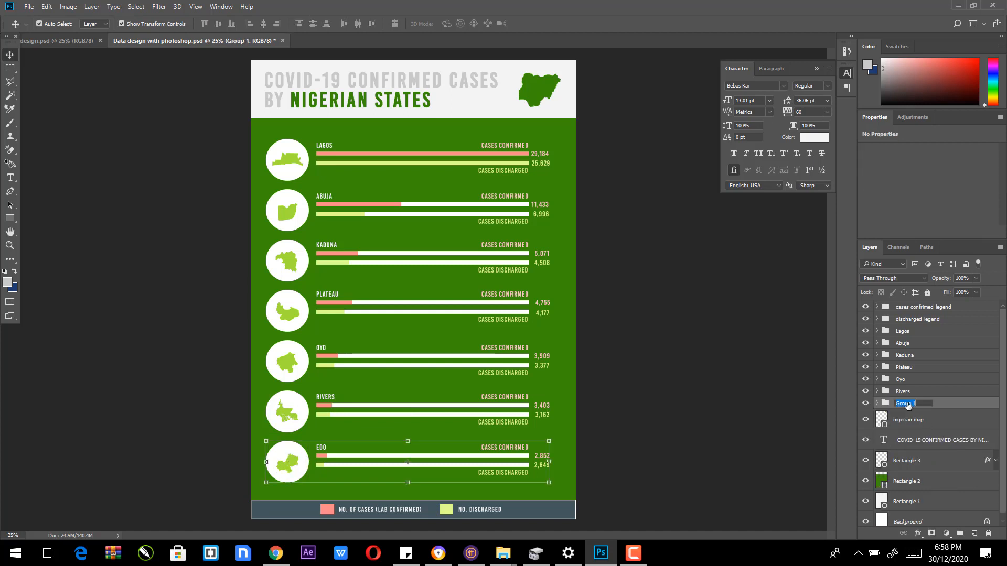
text(Edo)
key(Return)
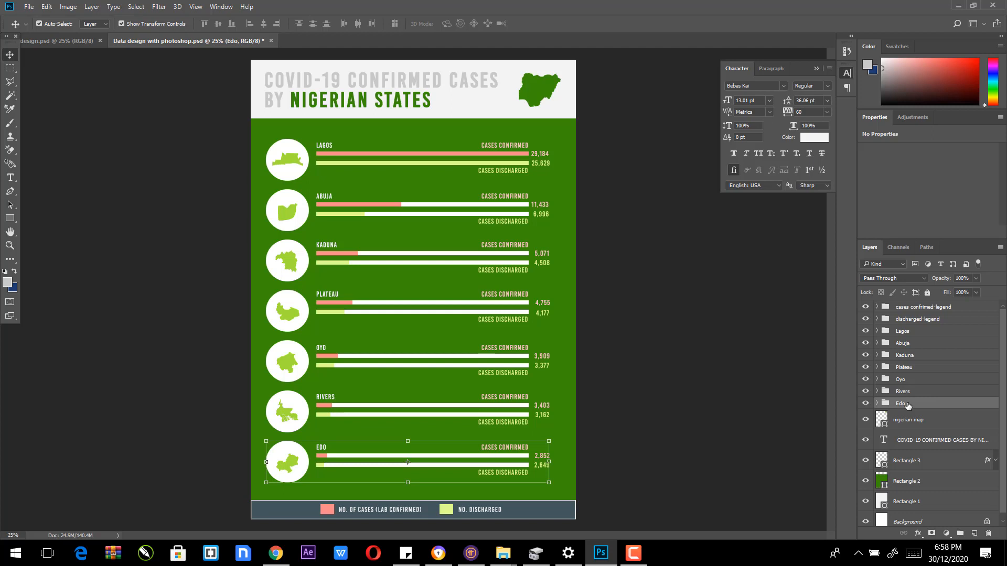
Step: Move the nigerian map and COVID-19 title text layers together to the top of the layer stack, above the cases confirmed-legend group
click(938, 424)
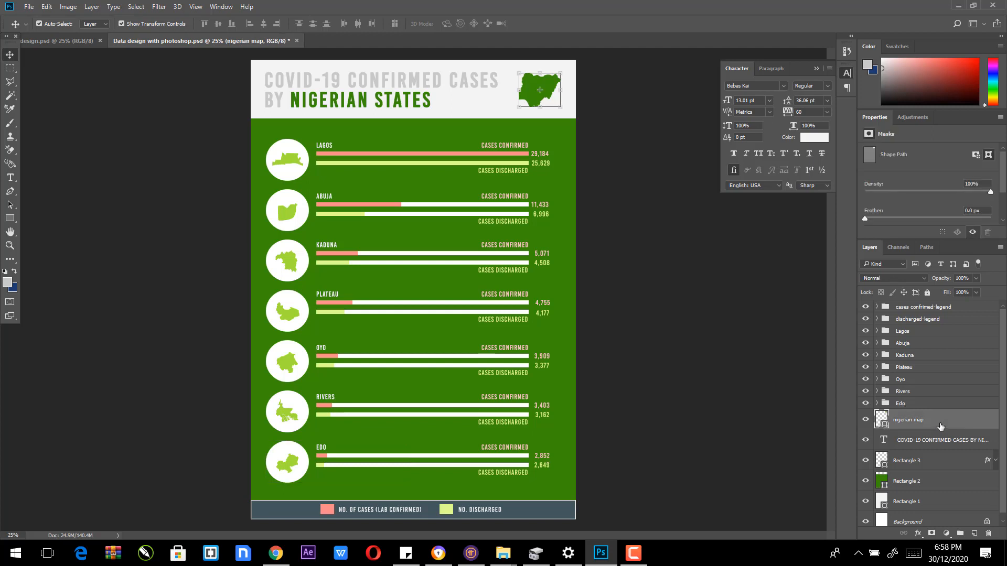
shift+click(971, 441)
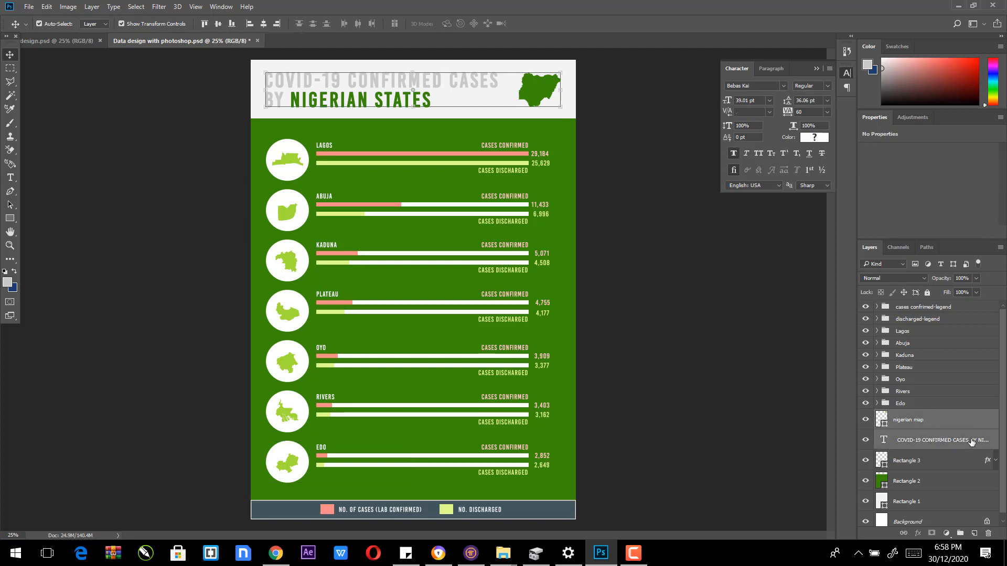
shift+click(934, 466)
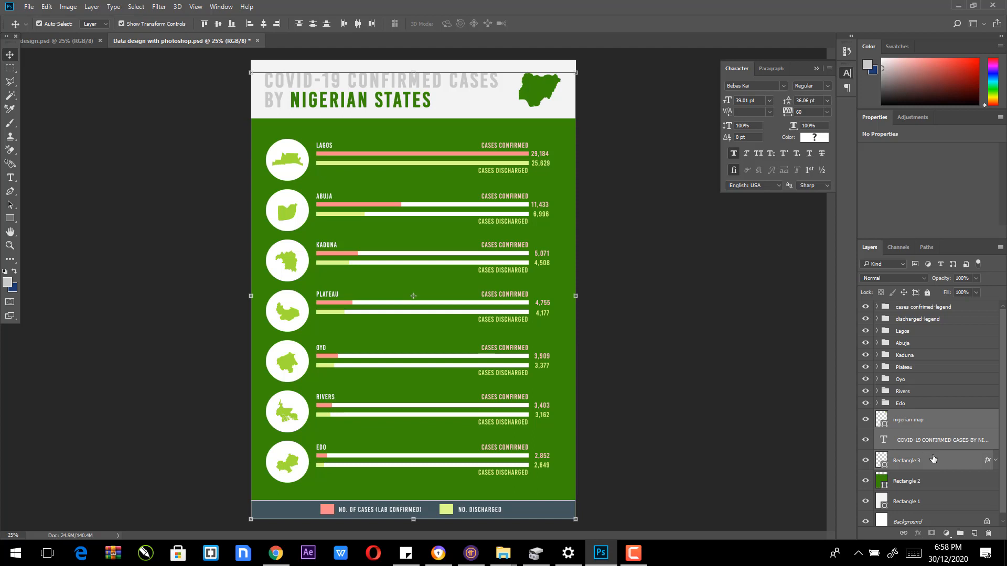
ctrl+click(933, 460)
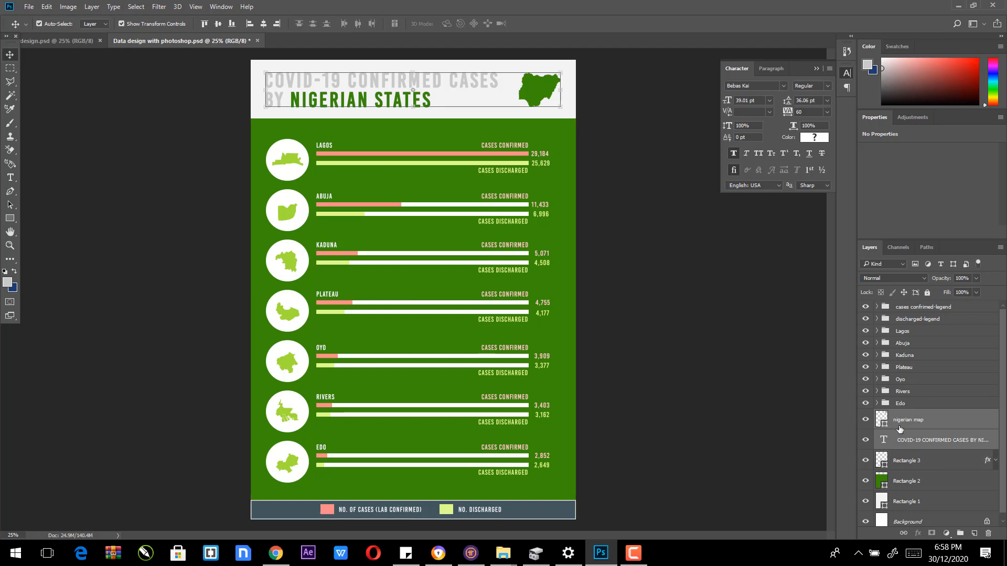
drag(898, 429, 923, 305)
Step: Move the cases confirmed-legend and discharged-legend groups together below the Edo group, directly above Rectangle 3
click(922, 350)
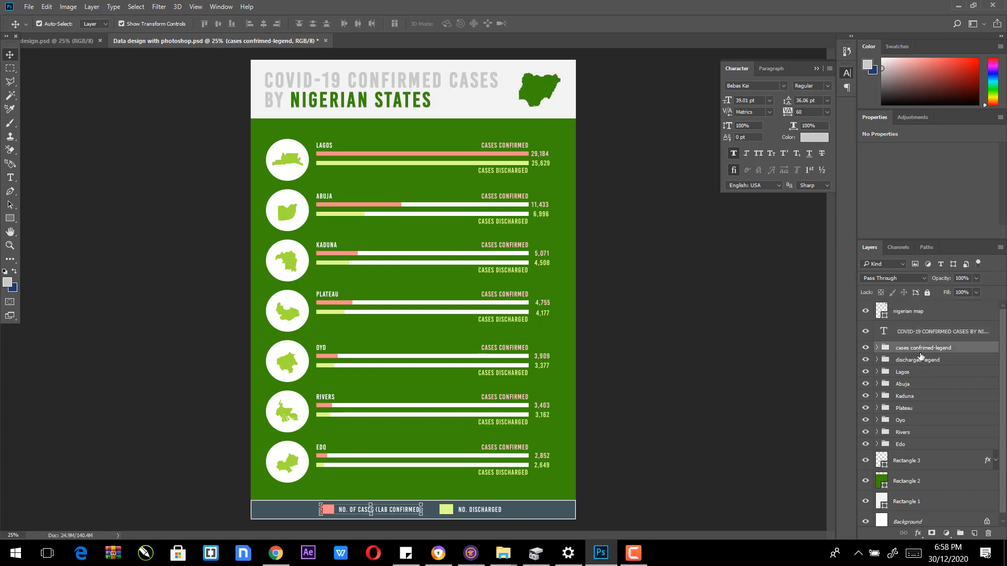
ctrl+click(959, 363)
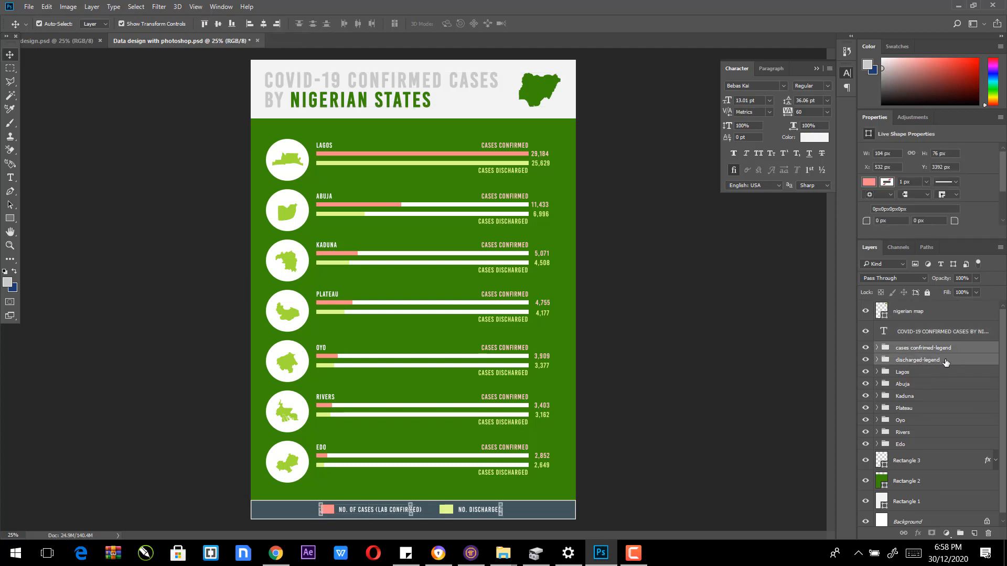
drag(946, 361, 924, 454)
Step: Review the Rectangle 3, Rectangle 2 and Rectangle 1 layers and the contents of the Lagos group, leaving no layer selected
click(918, 455)
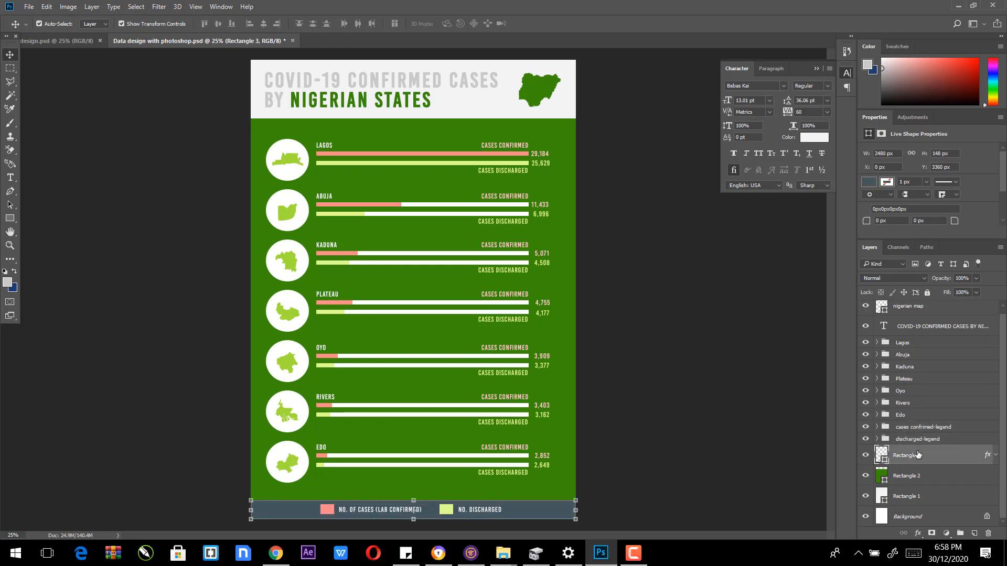
click(922, 475)
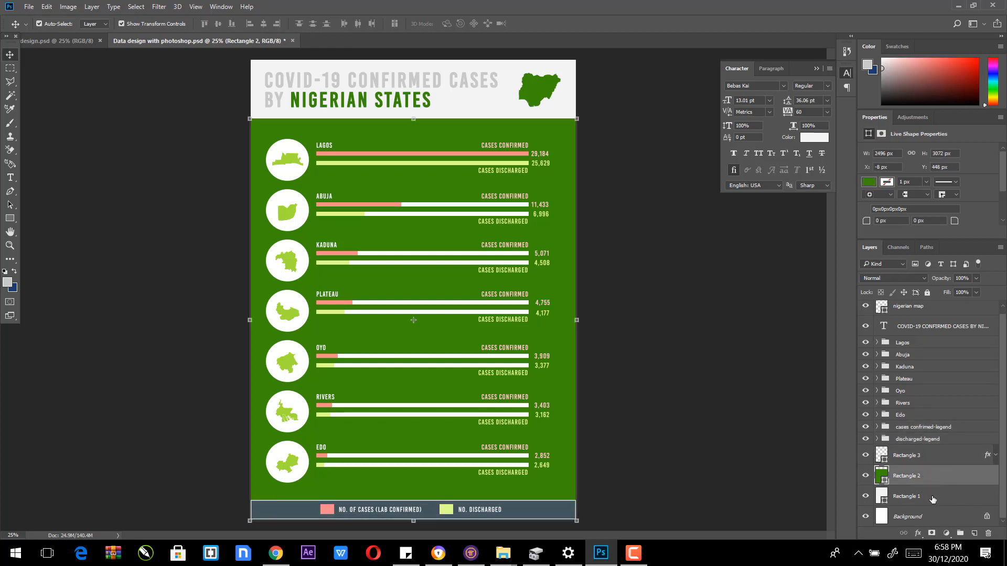
click(932, 498)
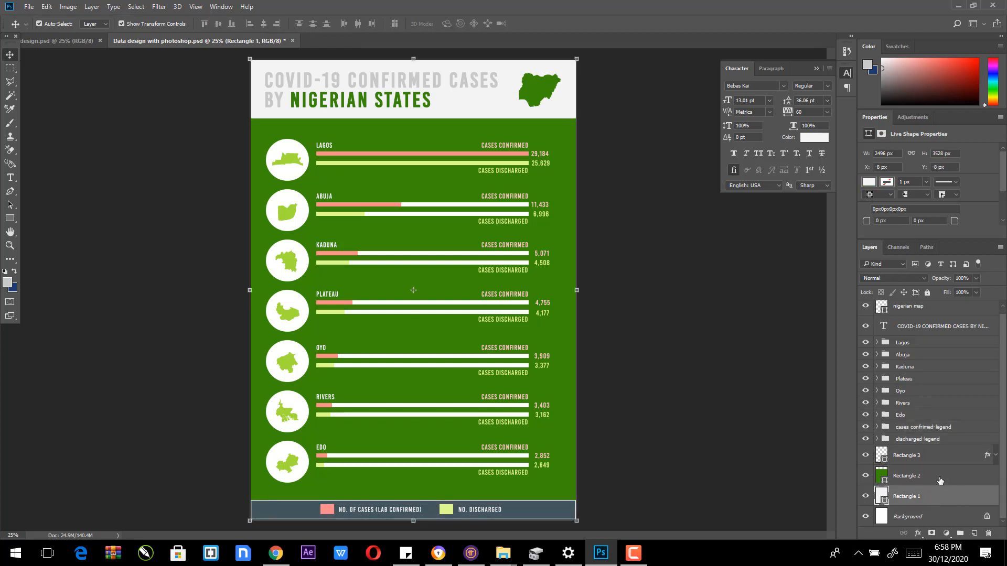
click(934, 477)
click(931, 453)
drag(1002, 454, 1001, 405)
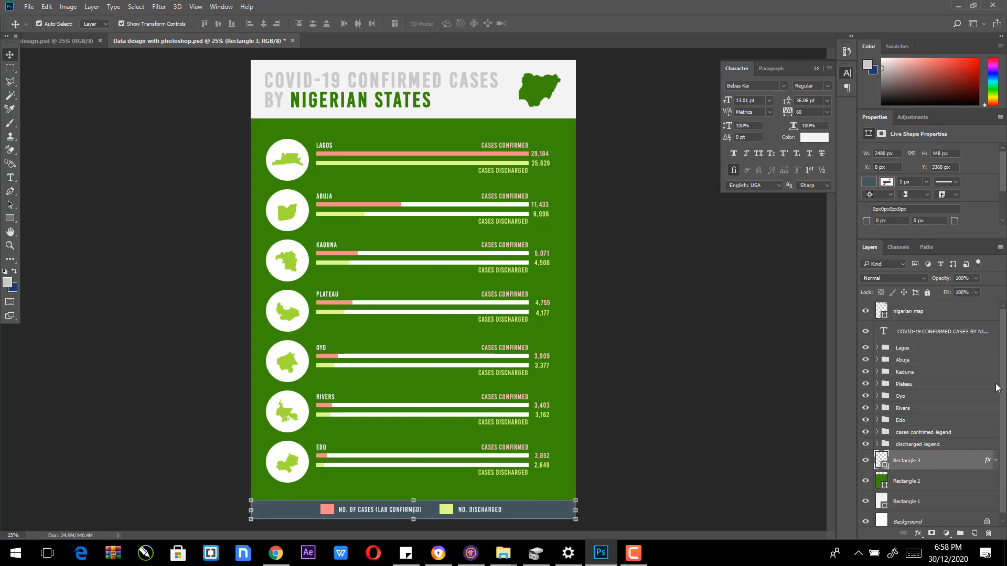
click(900, 350)
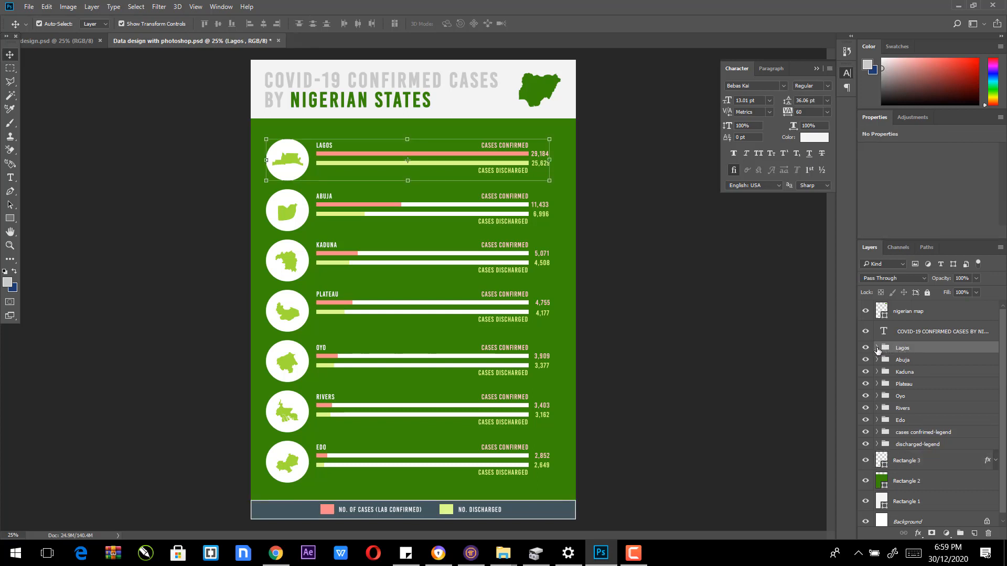
click(877, 348)
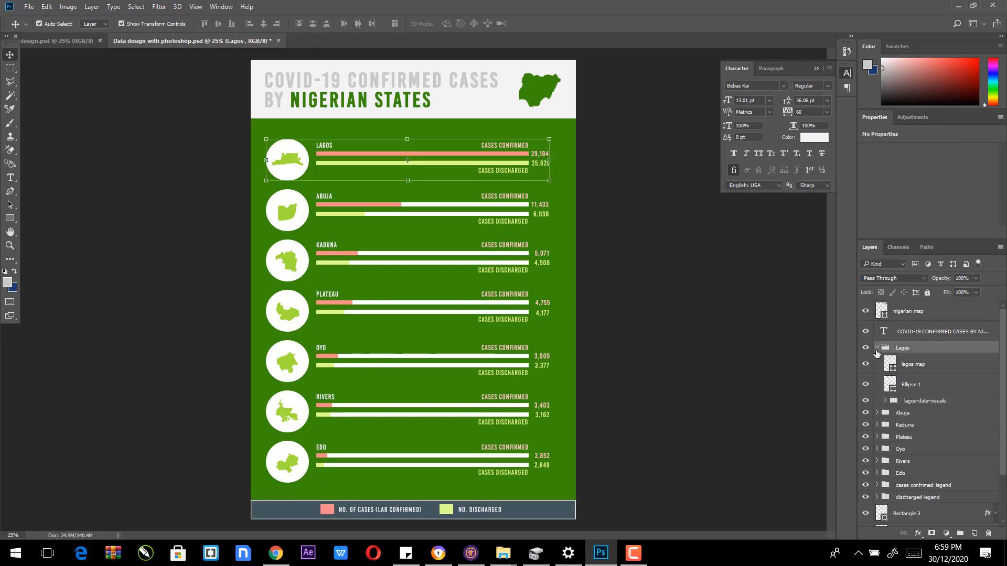
click(875, 348)
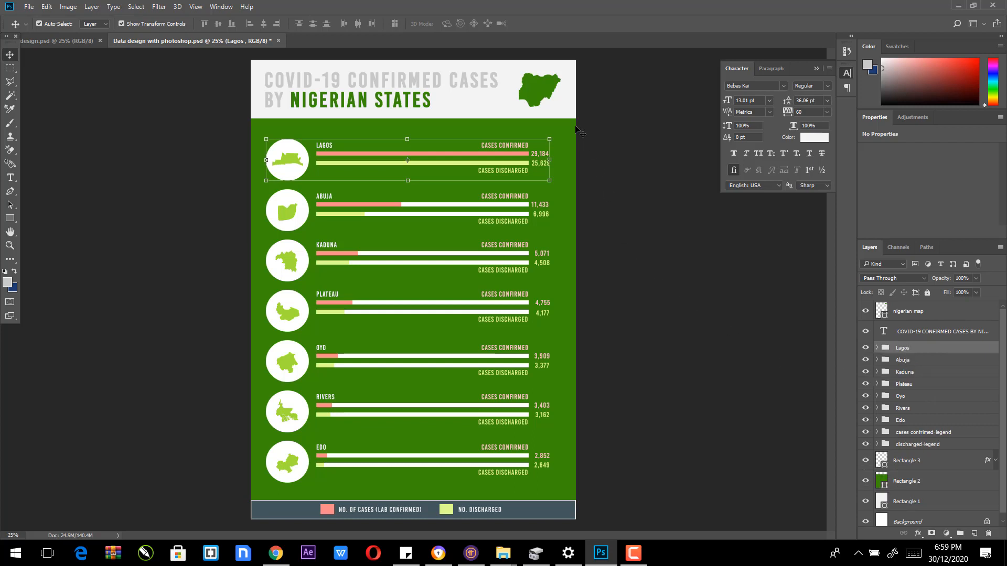
click(594, 120)
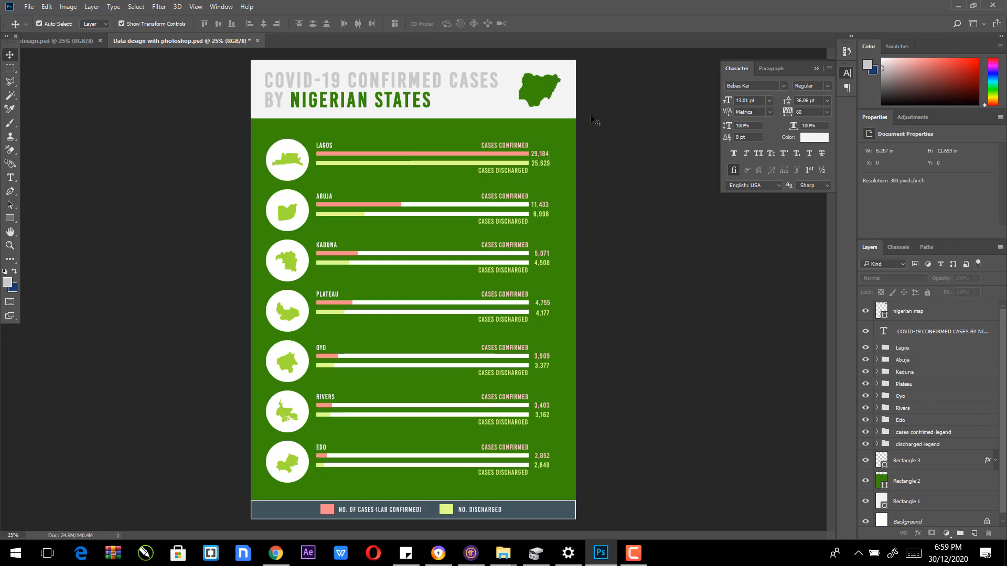